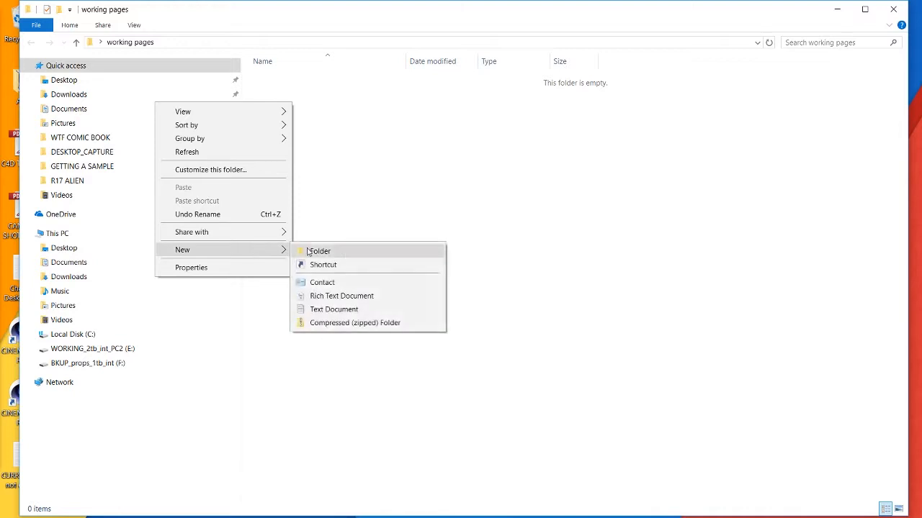
- Create three new folders with default names inside the working pages folder
click(317, 250)
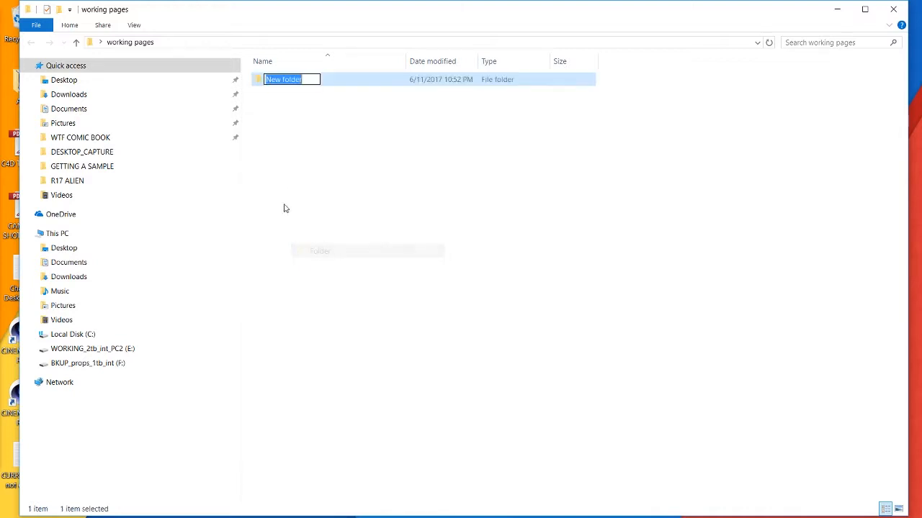
key(Return)
right_click(283, 107)
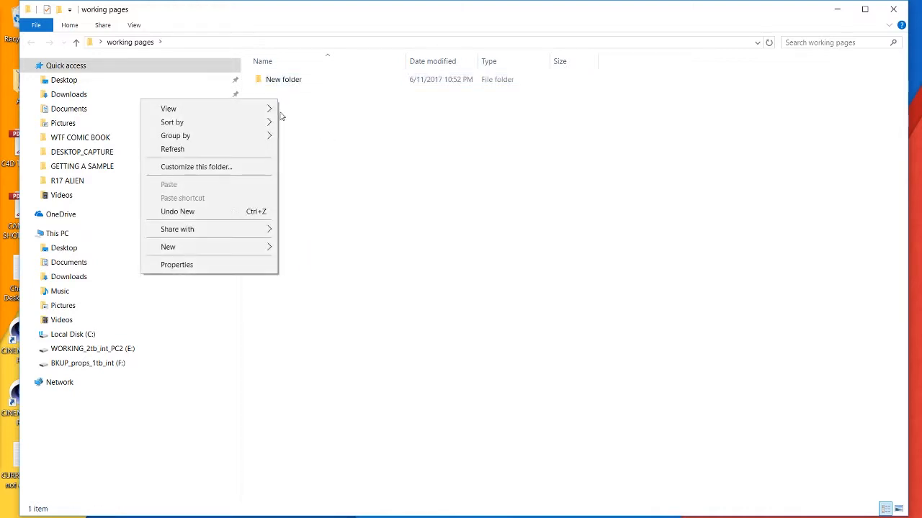
mouse_move(237, 249)
click(282, 249)
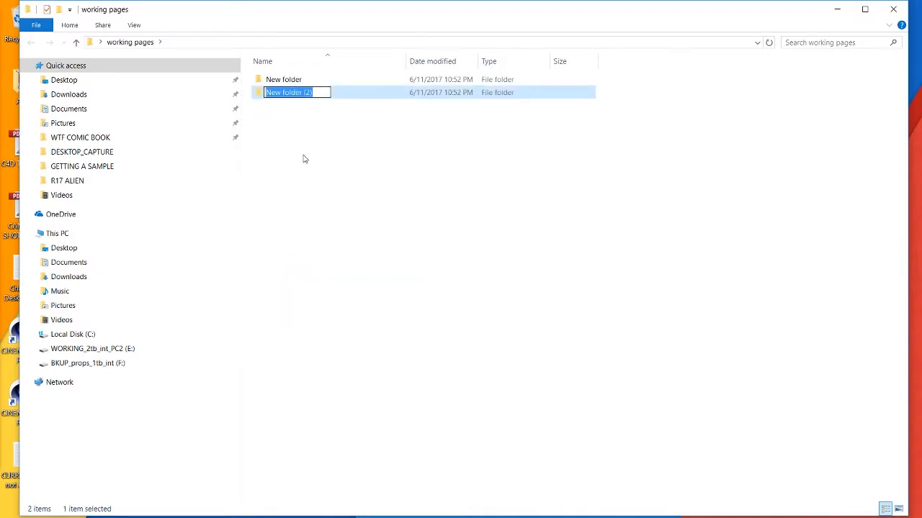
key(Return)
right_click(267, 124)
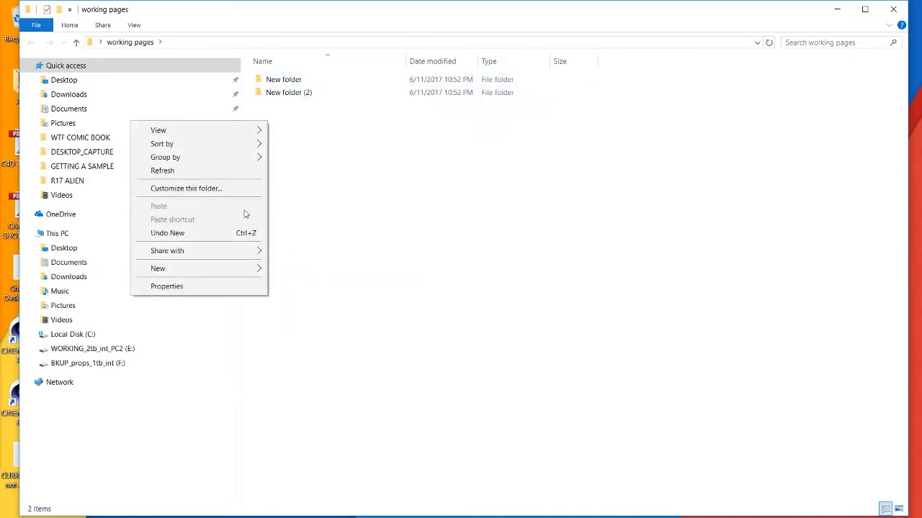
mouse_move(240, 270)
click(297, 270)
click(331, 195)
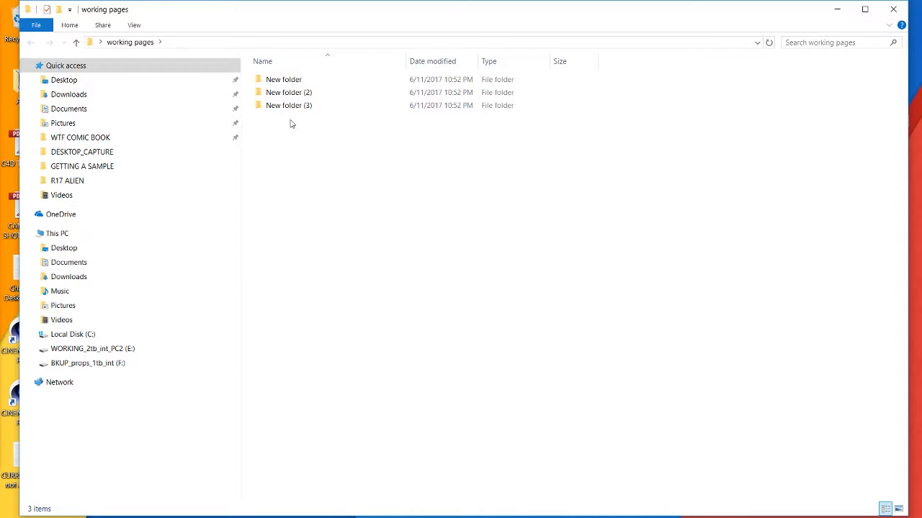
- Rename the first new folder as "photoshop pages"
right_click(278, 81)
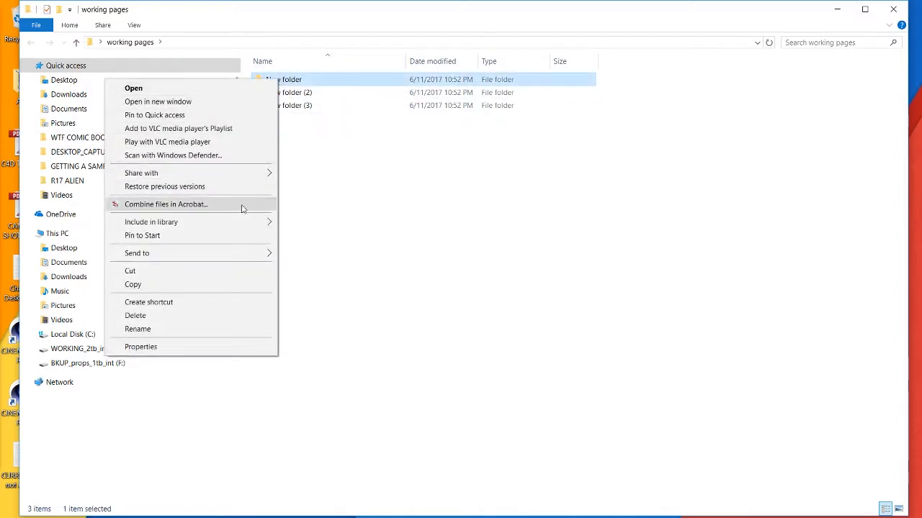
click(221, 333)
text(ph)
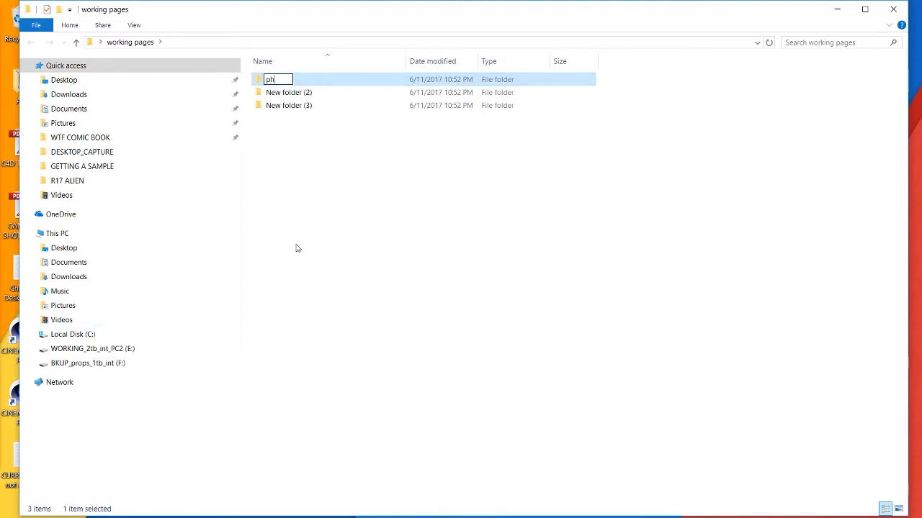
text(otoshop)
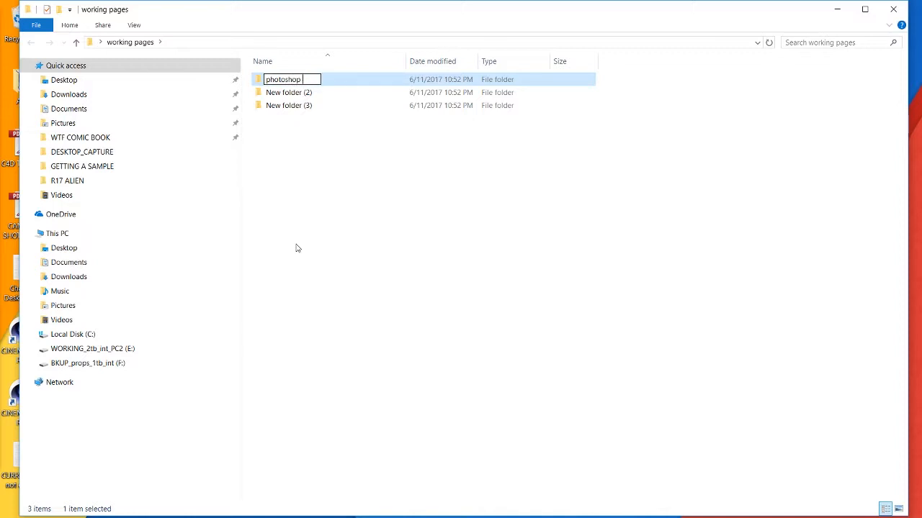
text( pages)
click(312, 213)
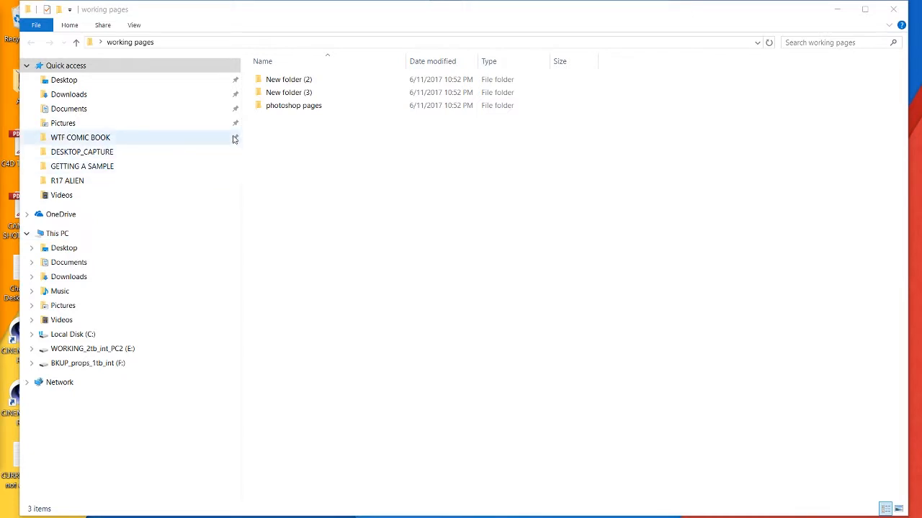
- Rename the folder New folder (3) as "c4d comic assets"
right_click(294, 94)
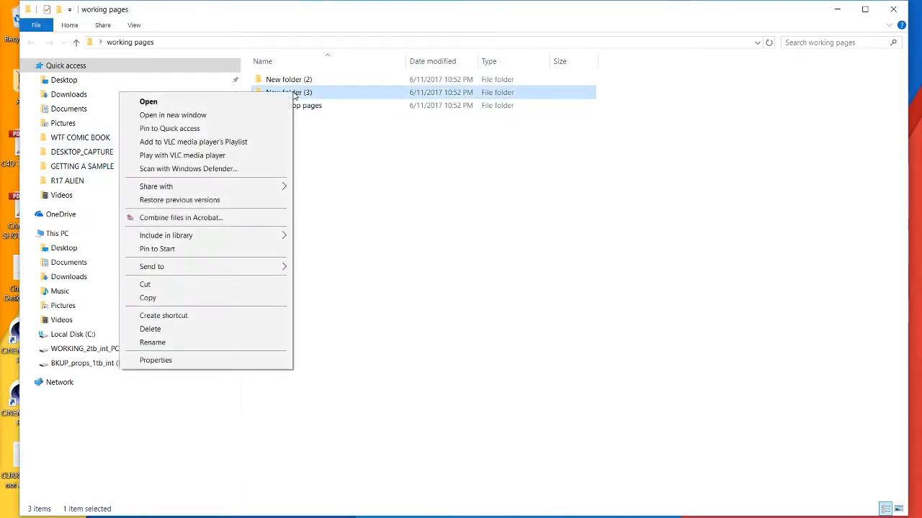
click(175, 345)
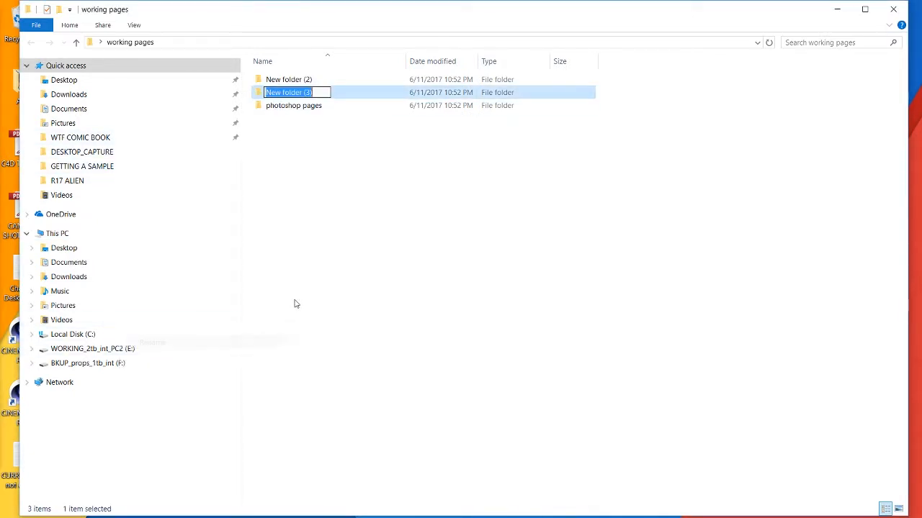
text(c4d comic)
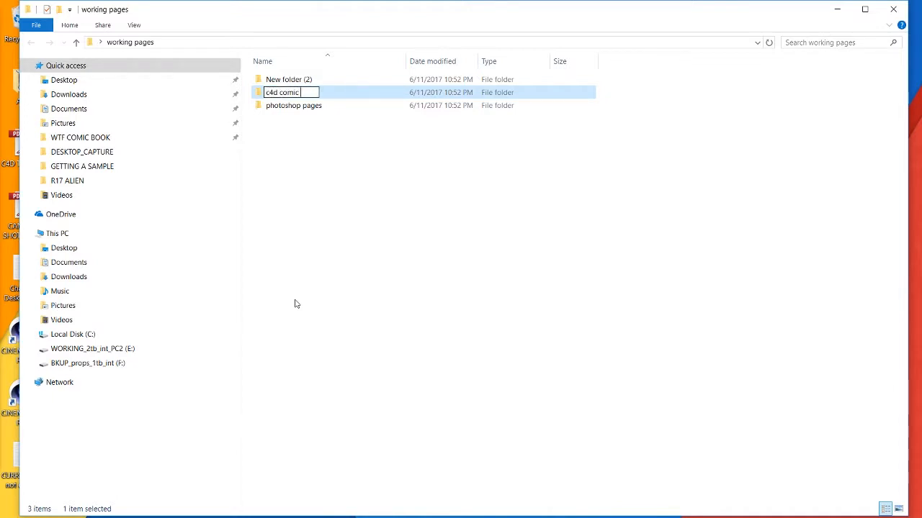
text( assets)
key(Return)
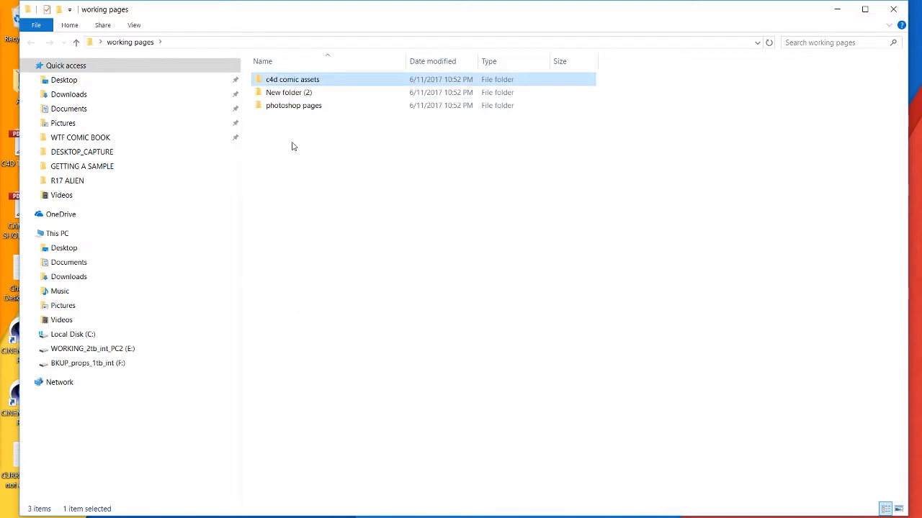
- Delete the leftover folder New folder (2) from working pages
click(277, 97)
right_click(275, 92)
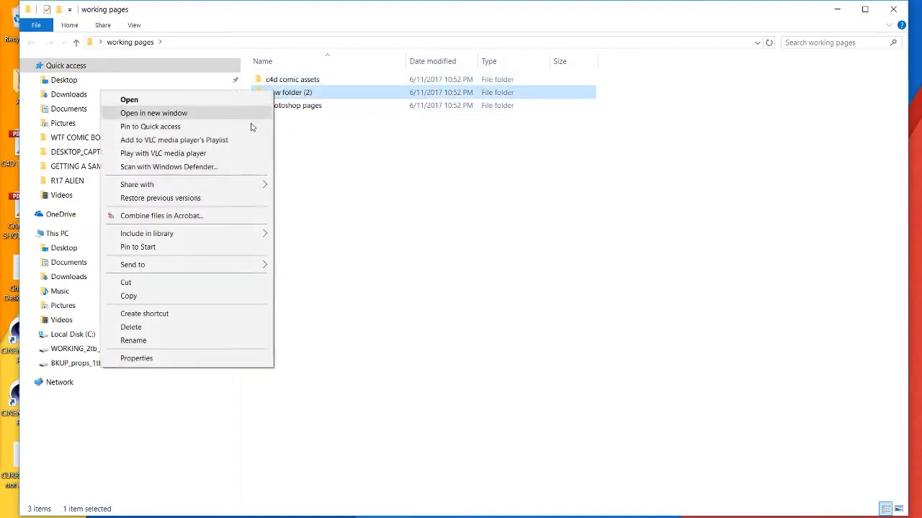
click(172, 328)
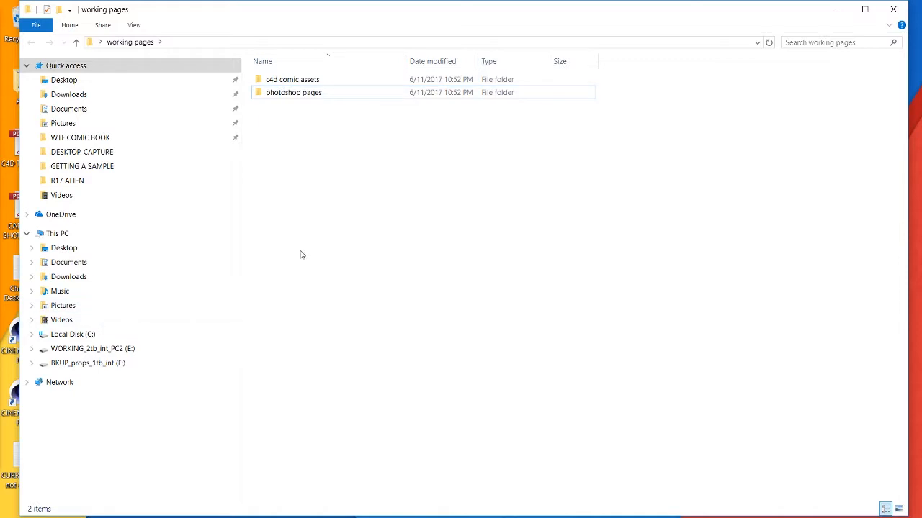
- Open the c4d comic assets folder and create two new folders with default names inside it
double_click(300, 82)
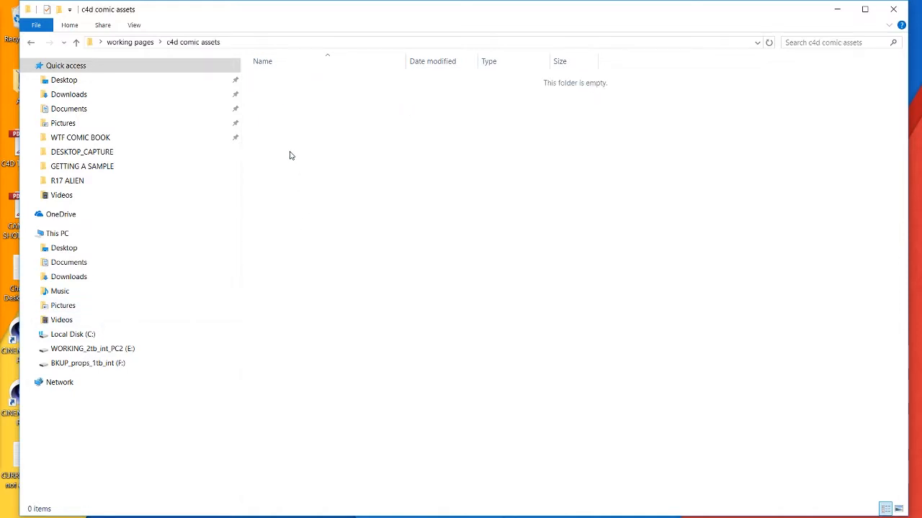
right_click(287, 108)
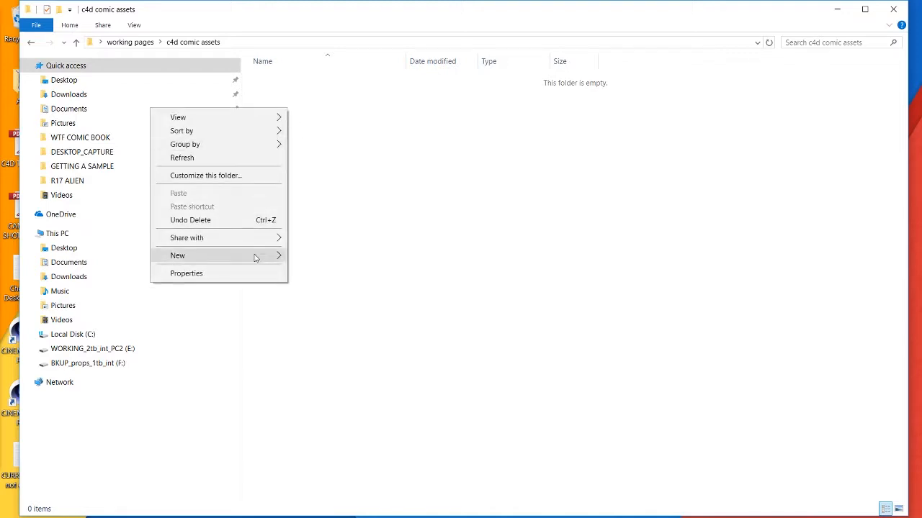
mouse_move(254, 257)
click(306, 257)
right_click(288, 141)
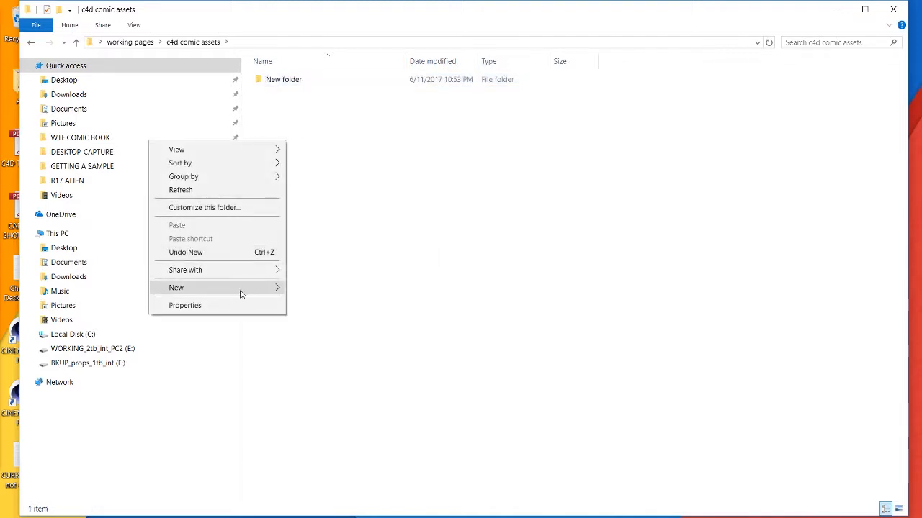
mouse_move(245, 288)
click(309, 288)
click(288, 135)
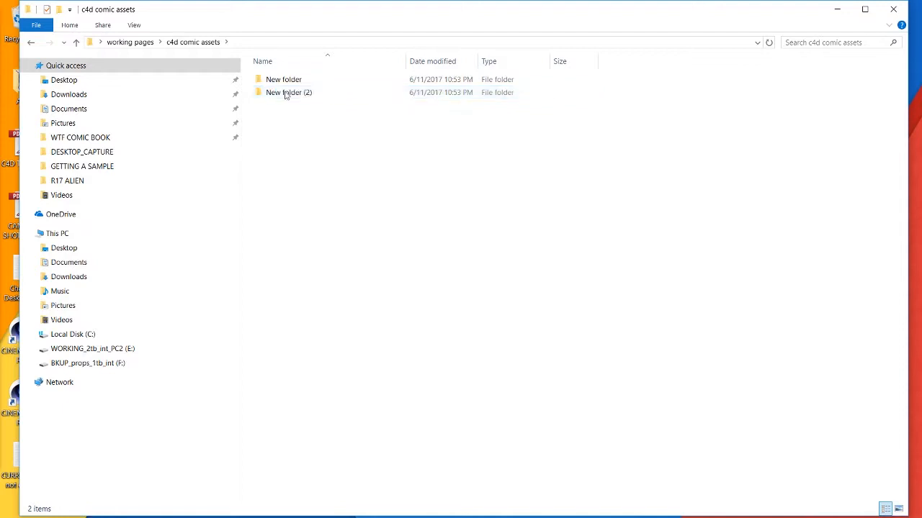
- Rename the first new folder in c4d comic assets as "scenes"
right_click(286, 85)
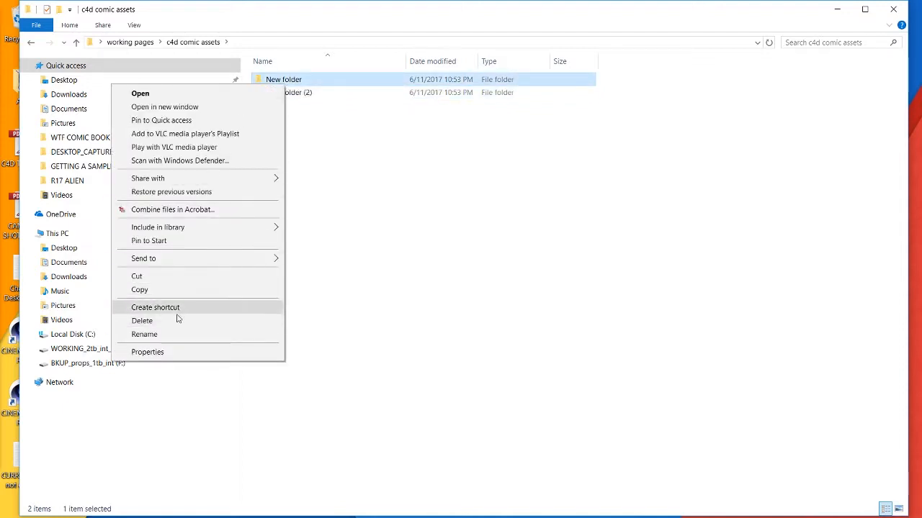
click(173, 335)
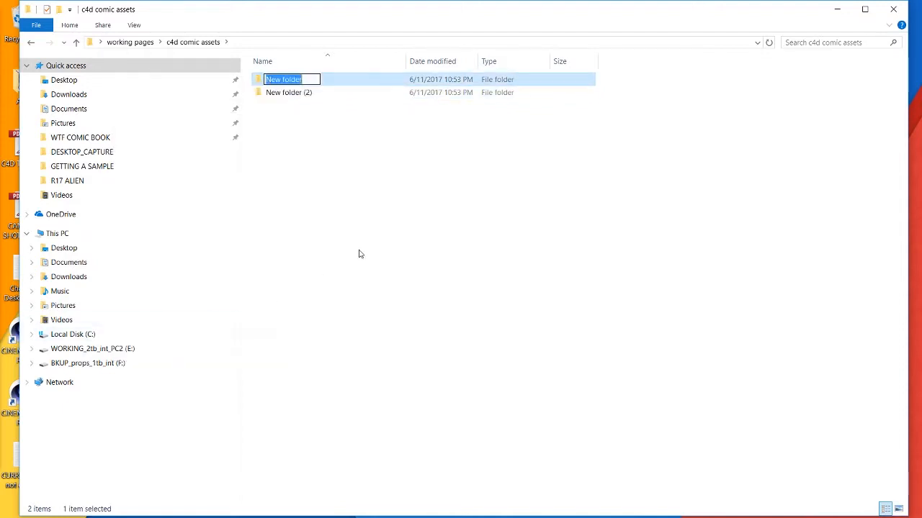
text(scenes)
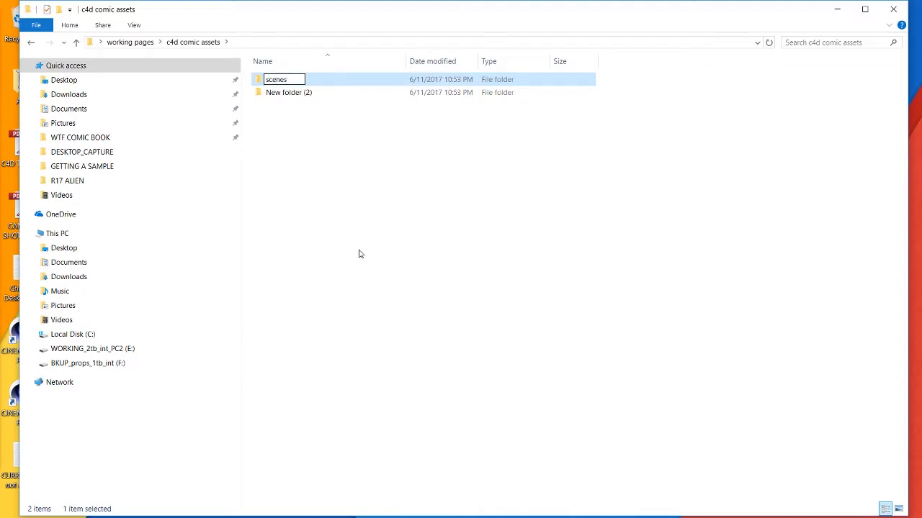
key(Return)
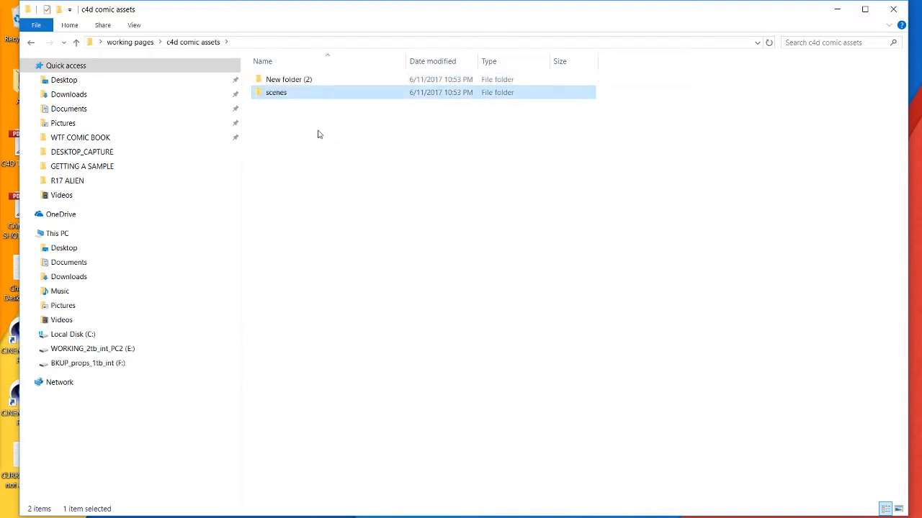
right_click(292, 85)
click(199, 332)
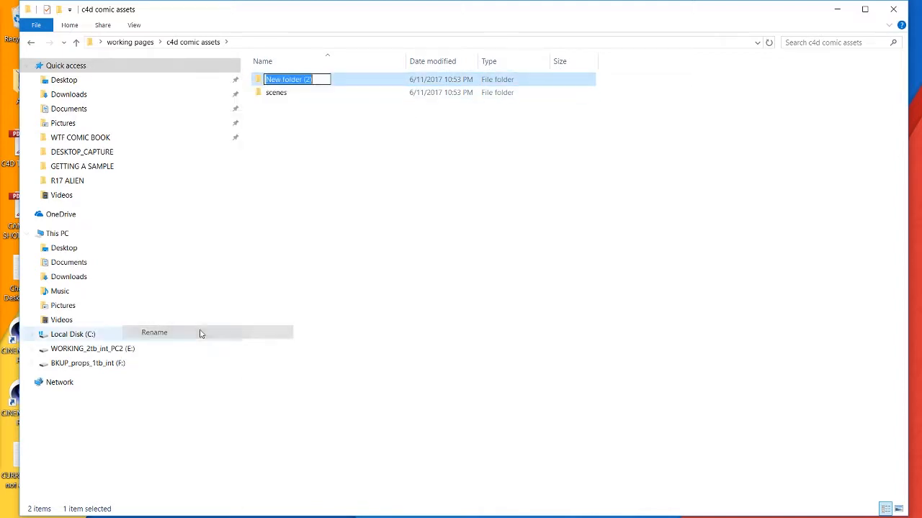
click(321, 231)
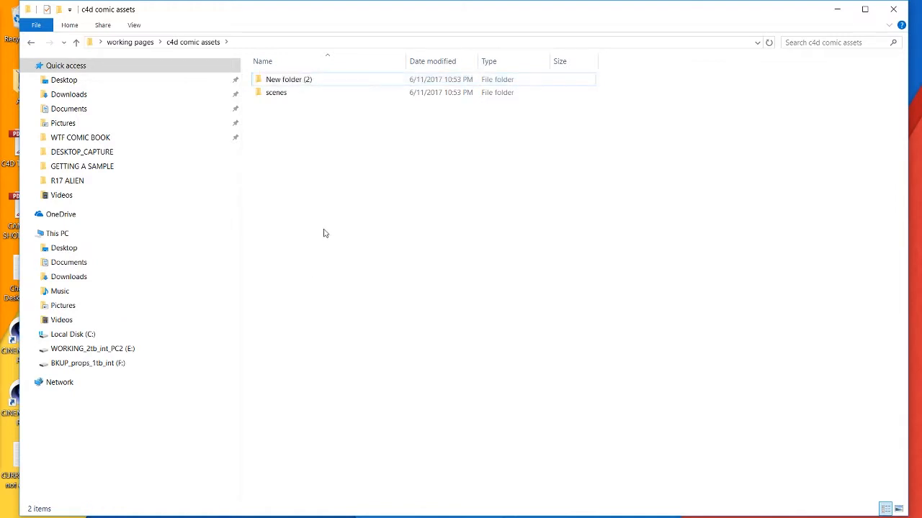
- Rename the remaining new folder beside scenes as "final jpg renders"
click(294, 85)
right_click(294, 85)
click(198, 334)
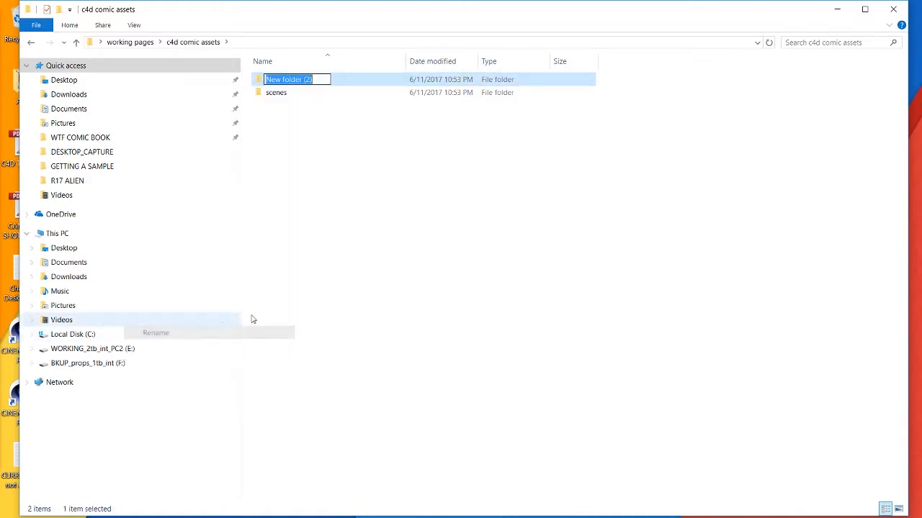
text(fina)
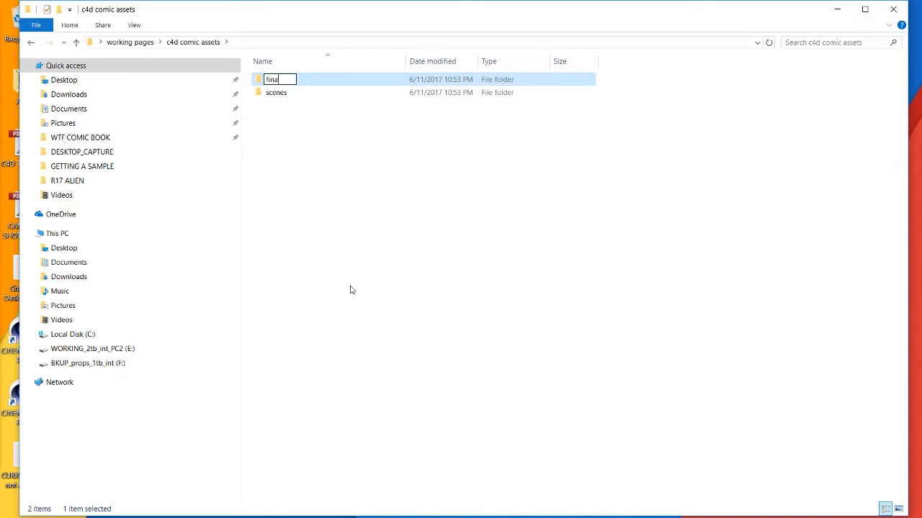
text(l jpg renders)
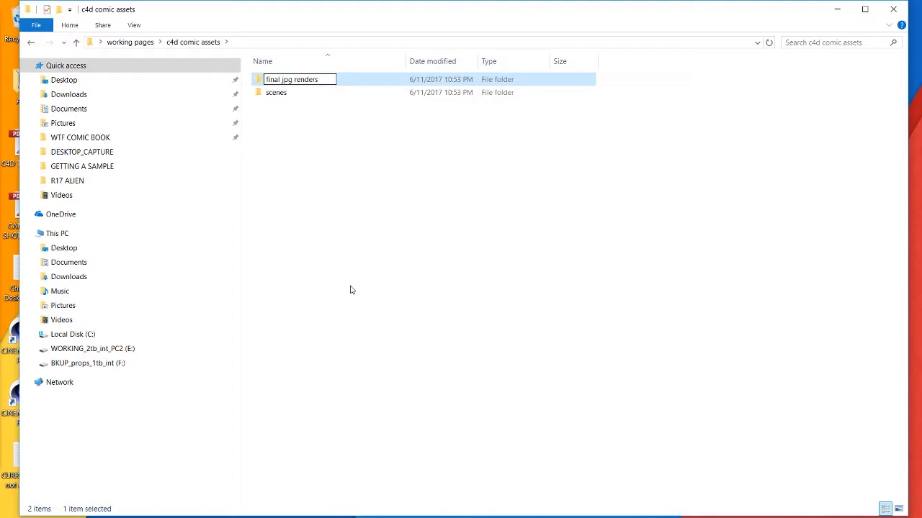
click(428, 267)
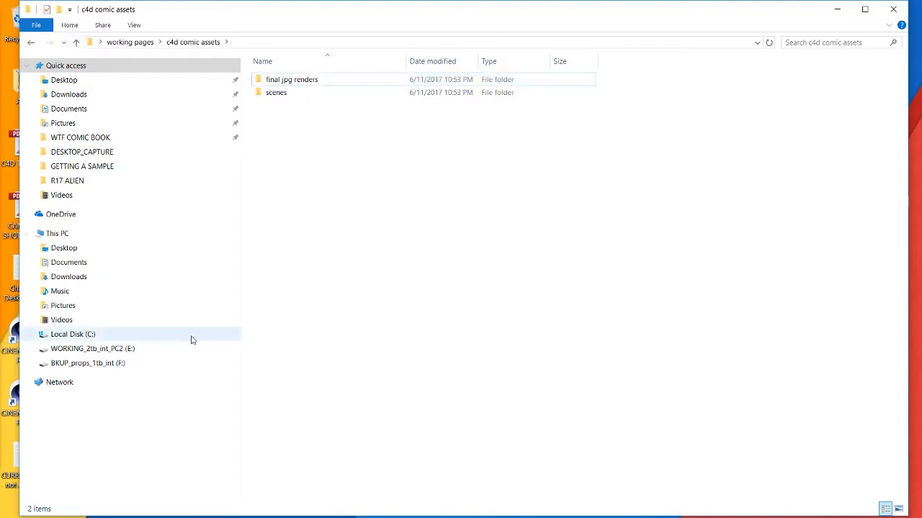
- Return to the parent working pages folder and close its window
key(alt+Tab)
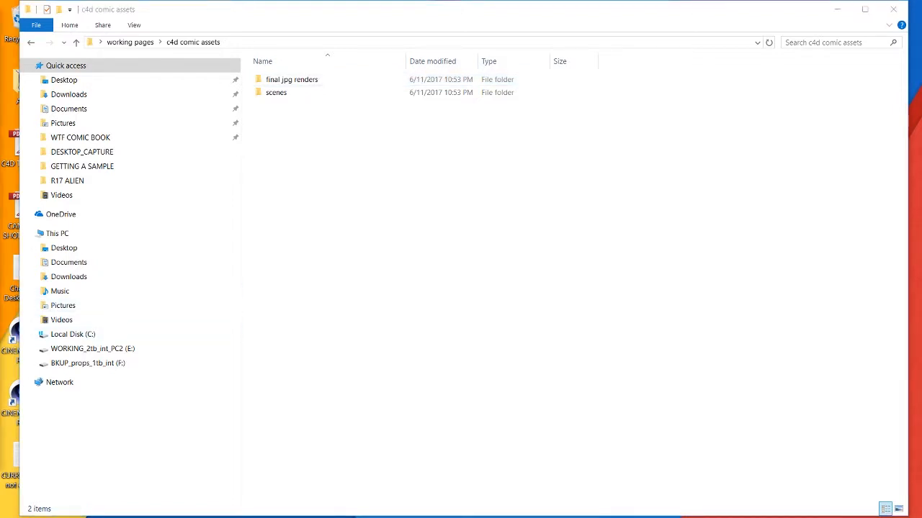
click(397, 150)
click(29, 42)
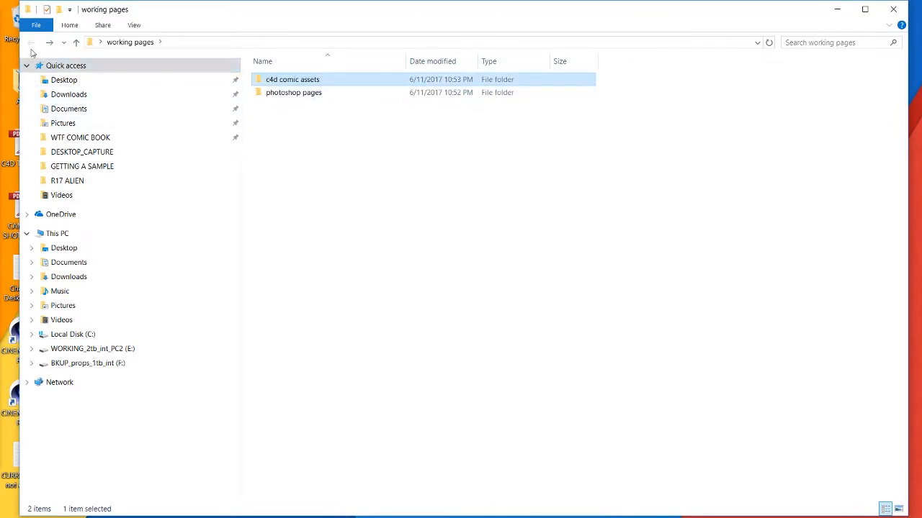
click(894, 9)
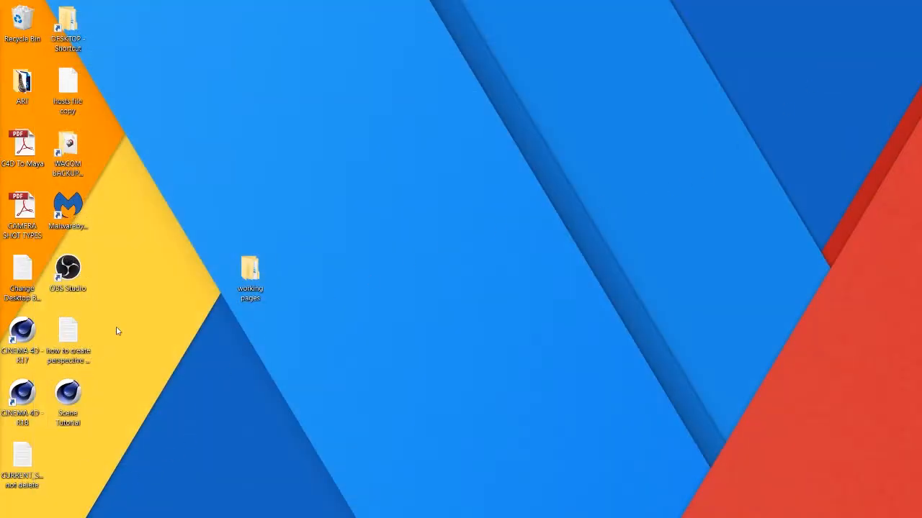
- Launch Cinema 4D R17 and save the empty project with assets as "tutorial scene" in the scenes folder of c4d comic assets
double_click(23, 331)
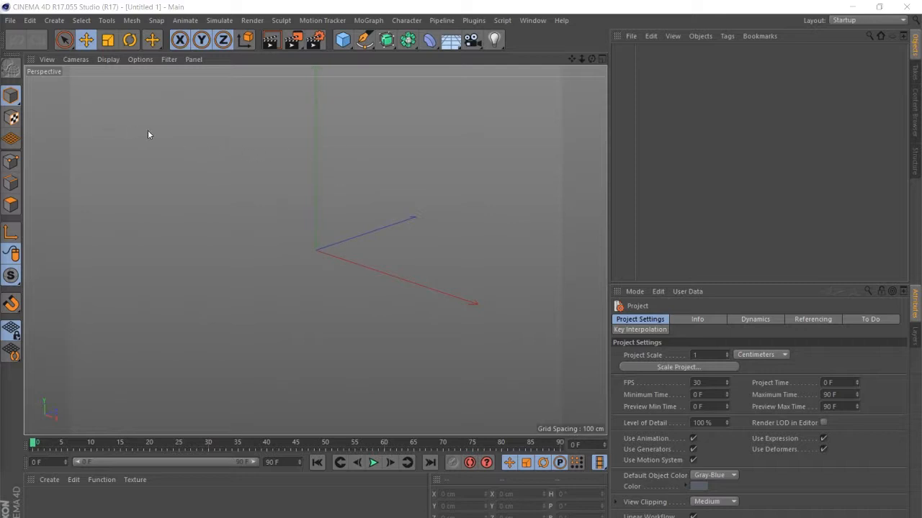
click(10, 20)
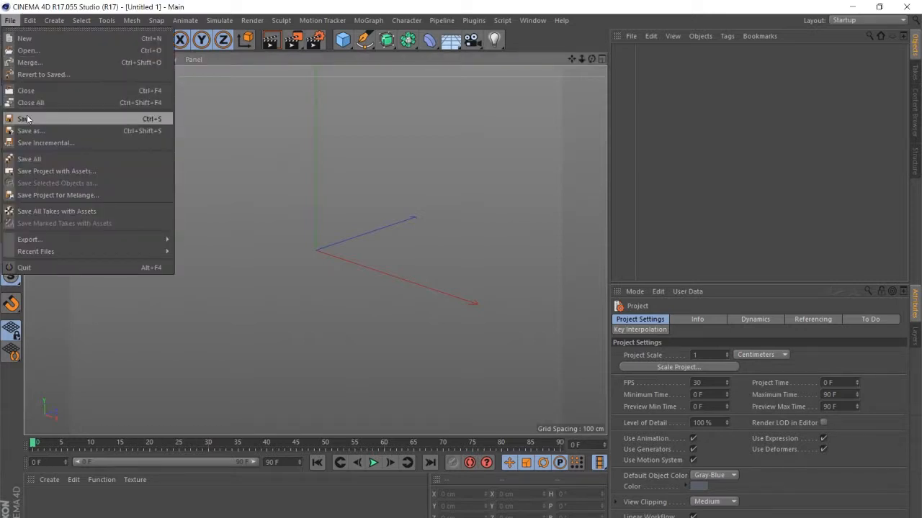
click(76, 171)
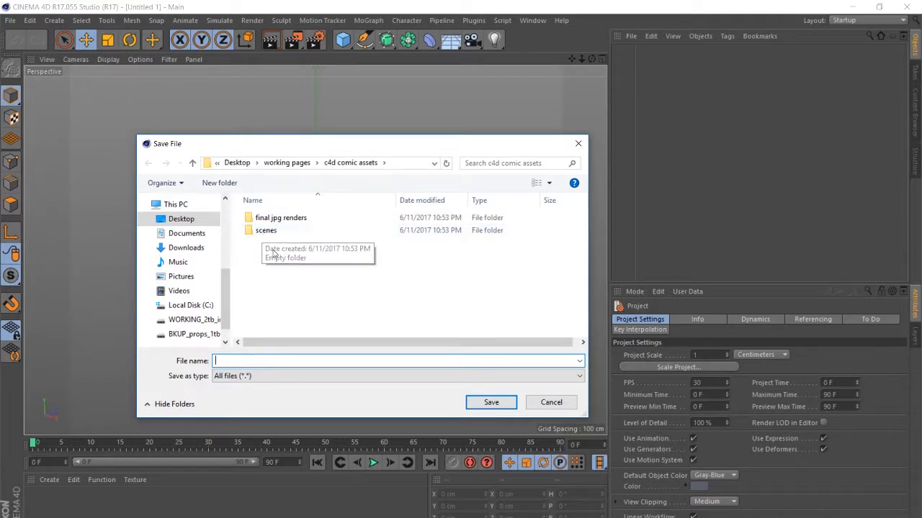
double_click(266, 230)
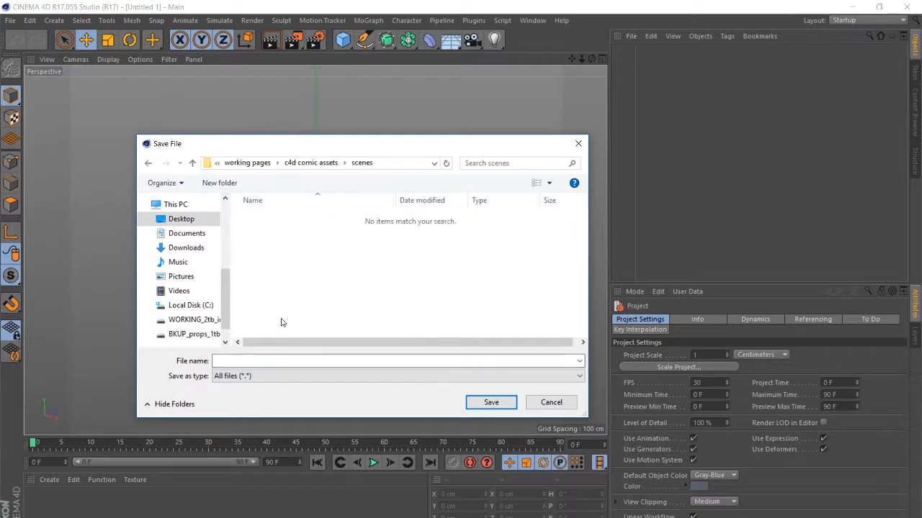
click(252, 362)
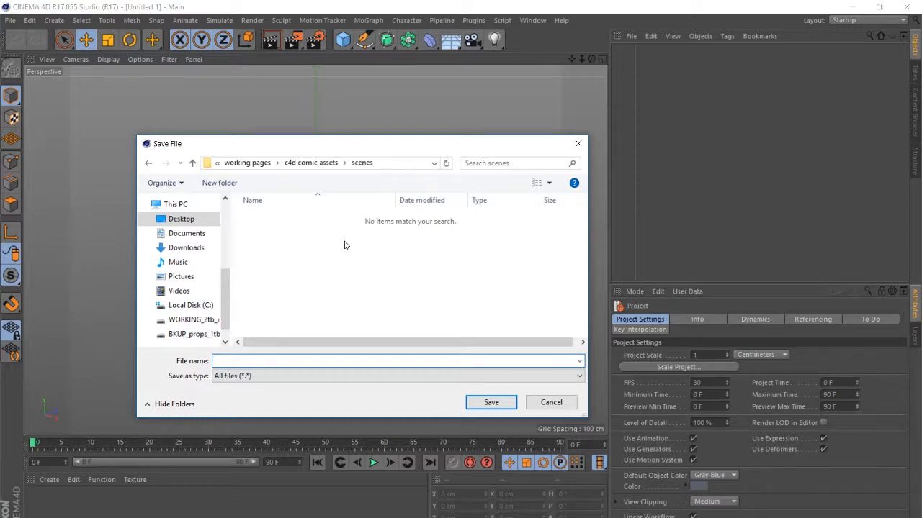
text(tutorial scen)
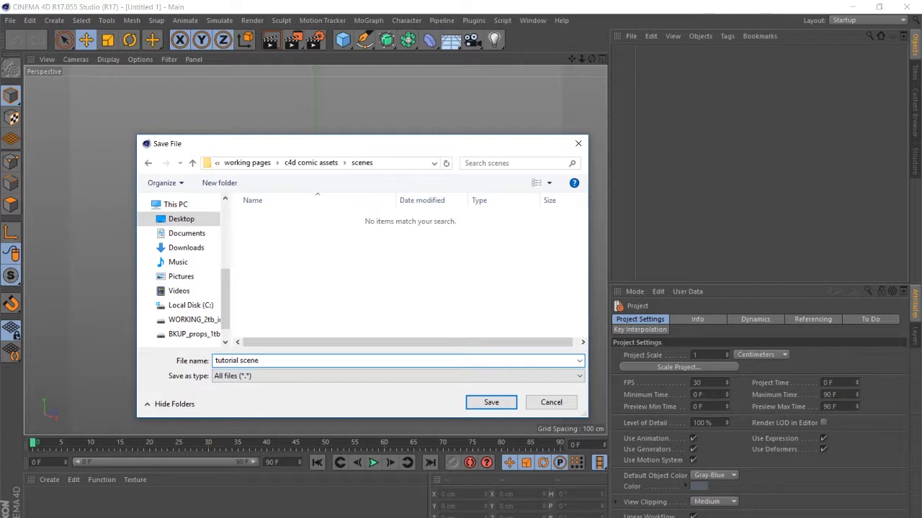
text(e)
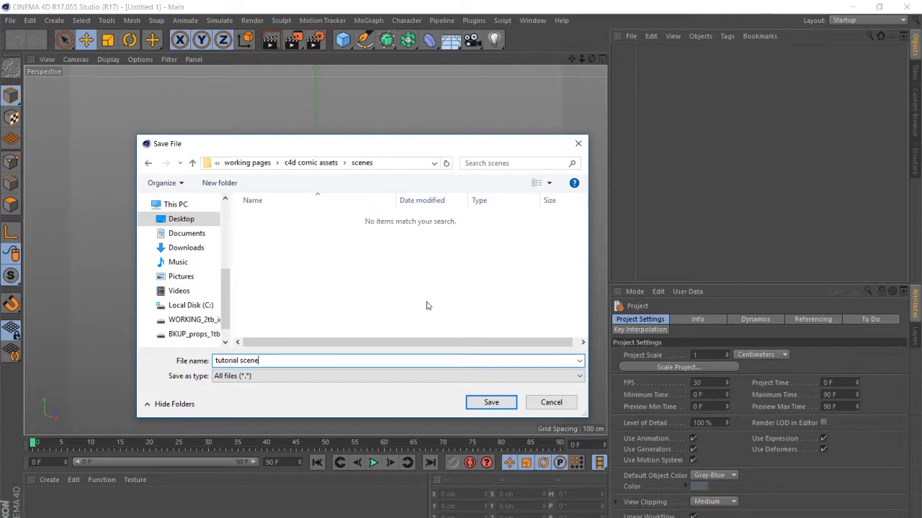
click(488, 404)
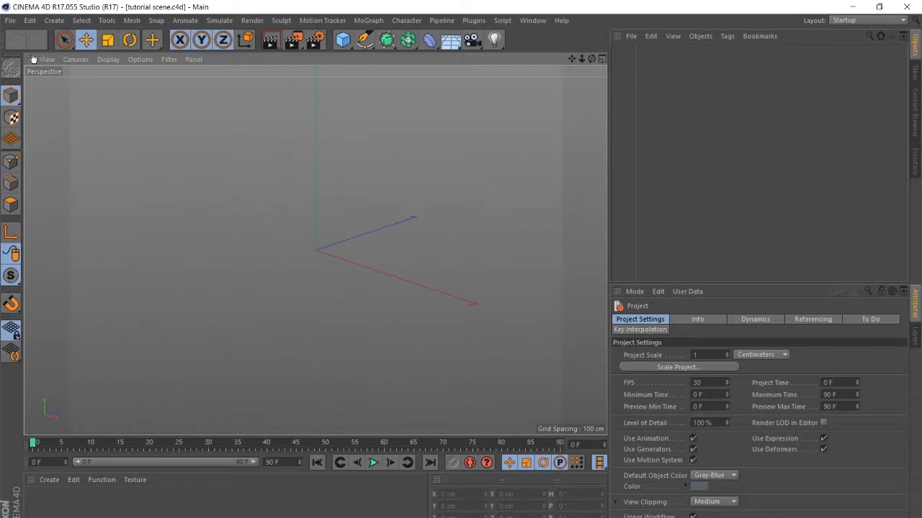
click(10, 20)
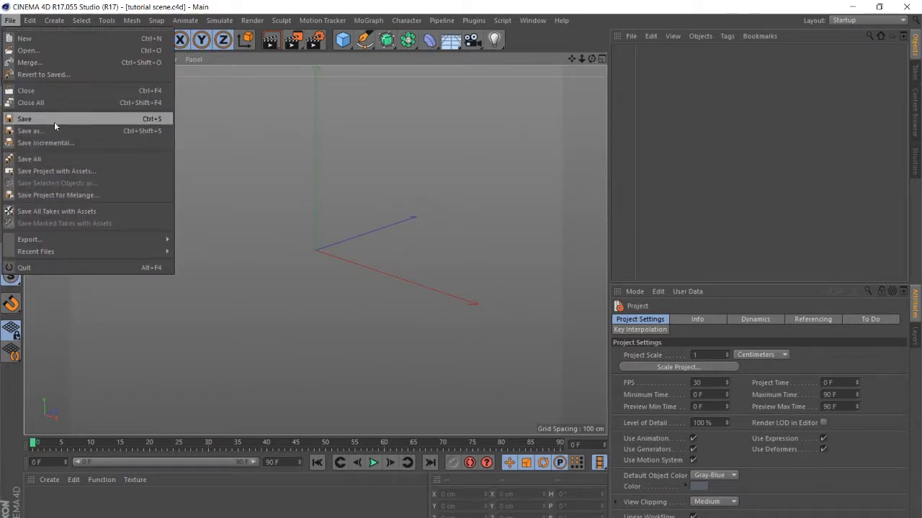
click(240, 171)
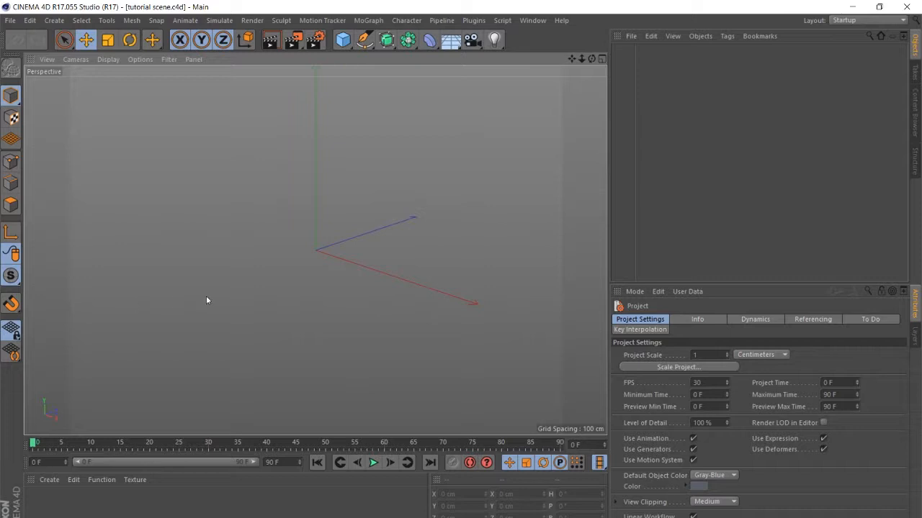
- Add a Cube primitive to the empty scene
alt+drag(277, 310, 313, 204)
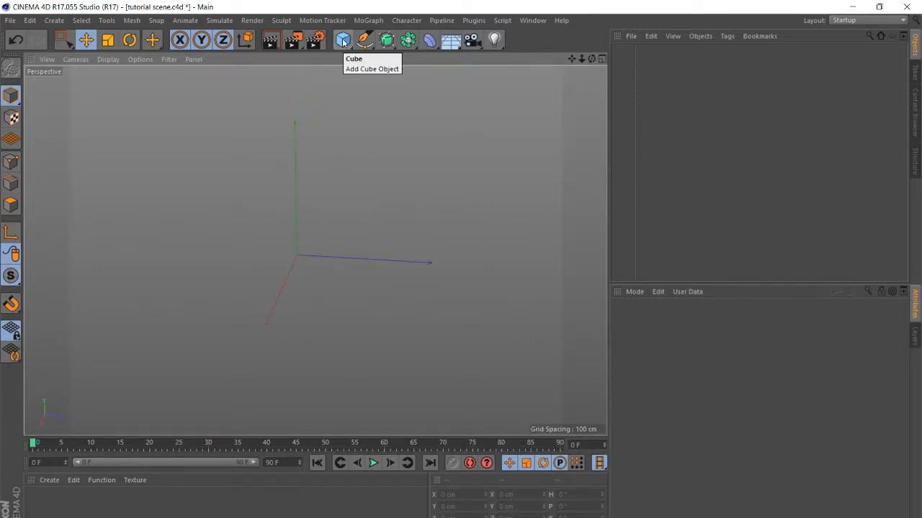
click(343, 42)
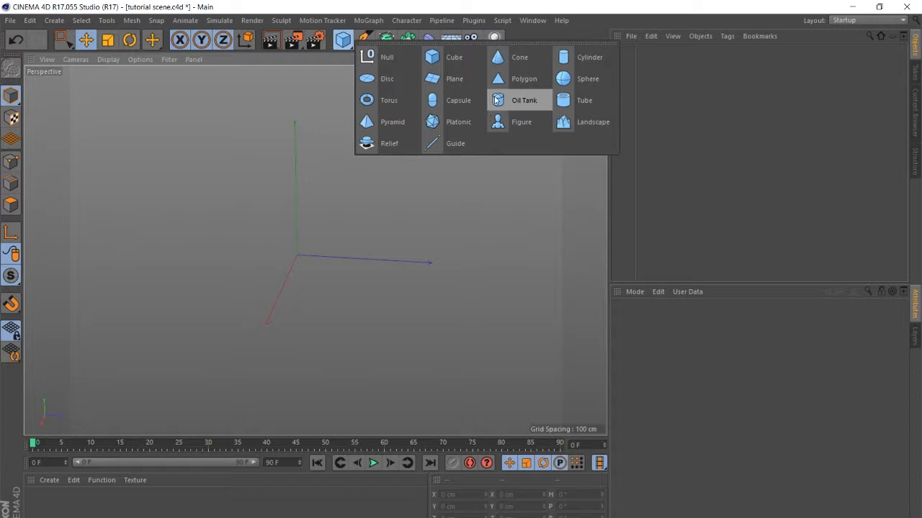
click(452, 58)
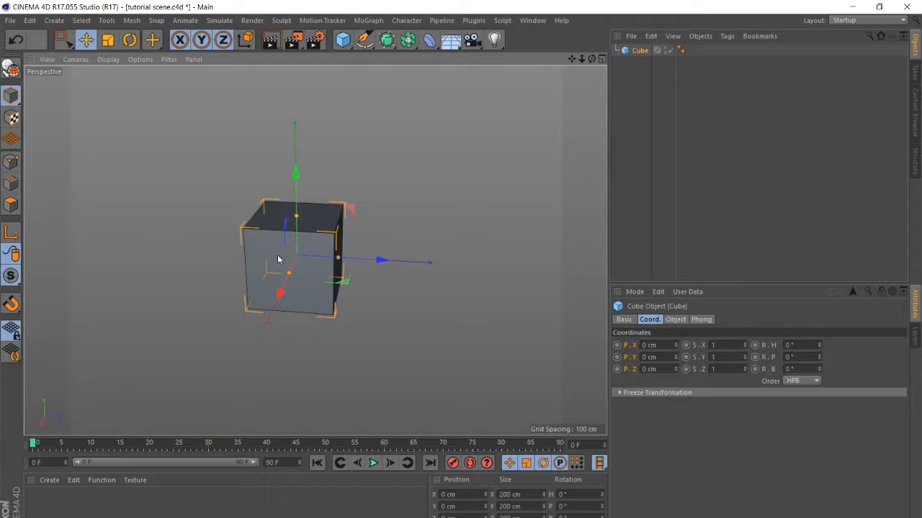
- Examine the cube from different angles and distances by orbiting, zooming and panning the perspective view
alt+drag(281, 257, 241, 250)
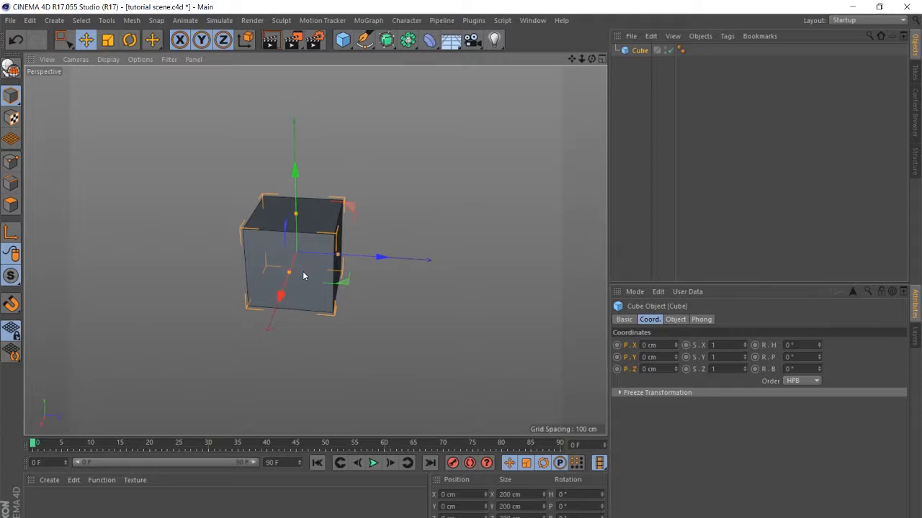
alt+drag(301, 268, 218, 263)
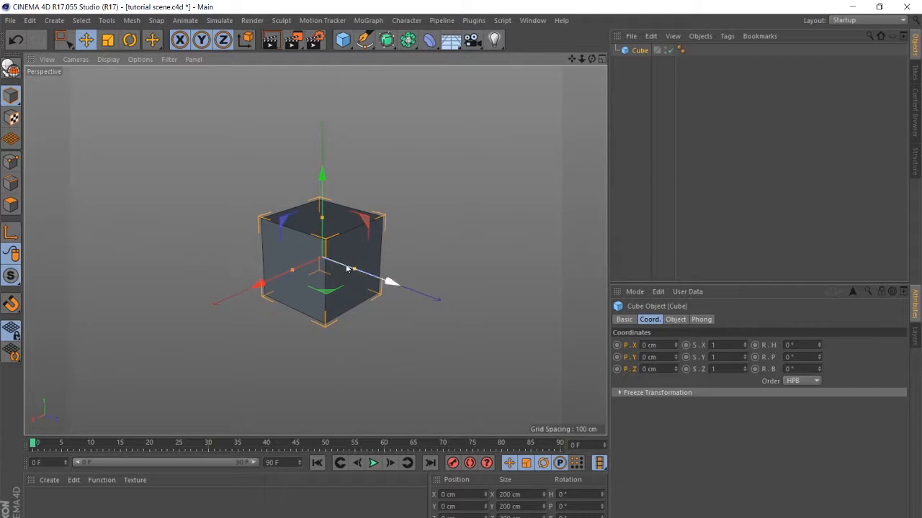
scroll(349, 270, up, 4)
scroll(353, 271, down, 4)
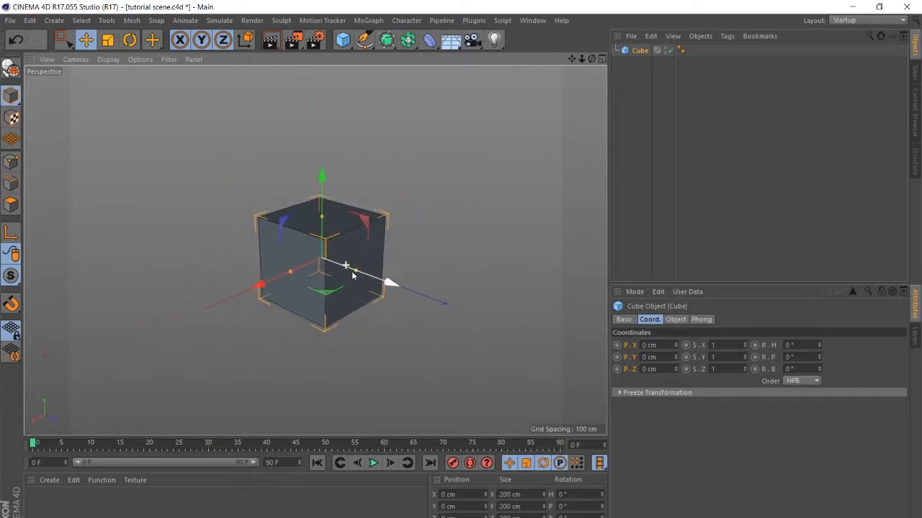
scroll(353, 270, up, 5)
scroll(351, 268, down, 4)
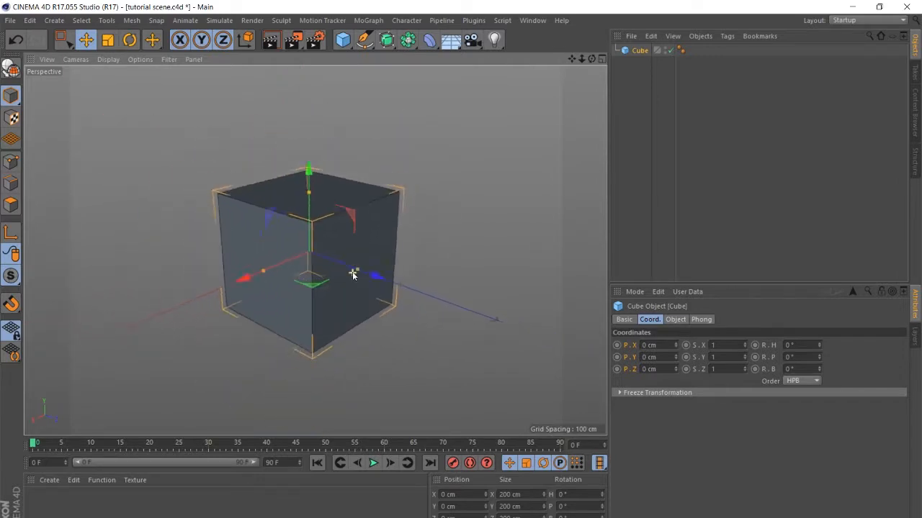
scroll(353, 272, up, 2)
scroll(353, 272, down, 3)
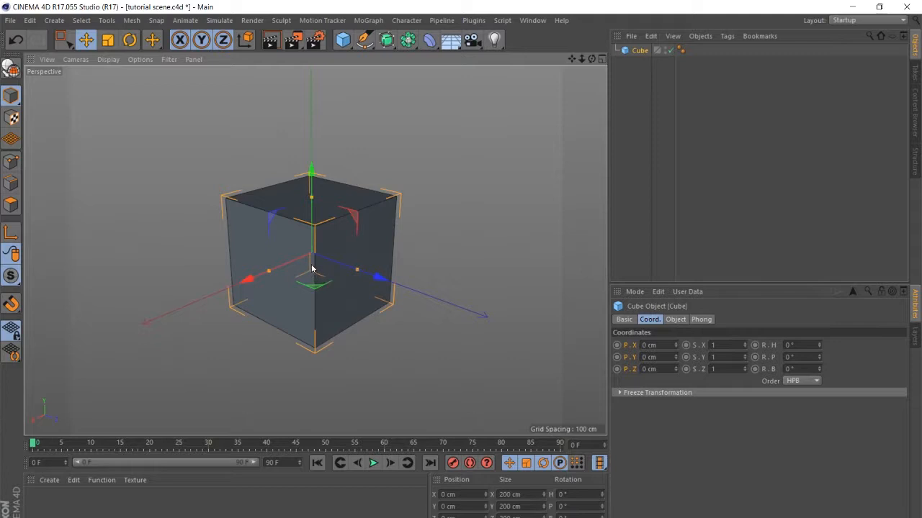
alt+right_drag(311, 265, 333, 339)
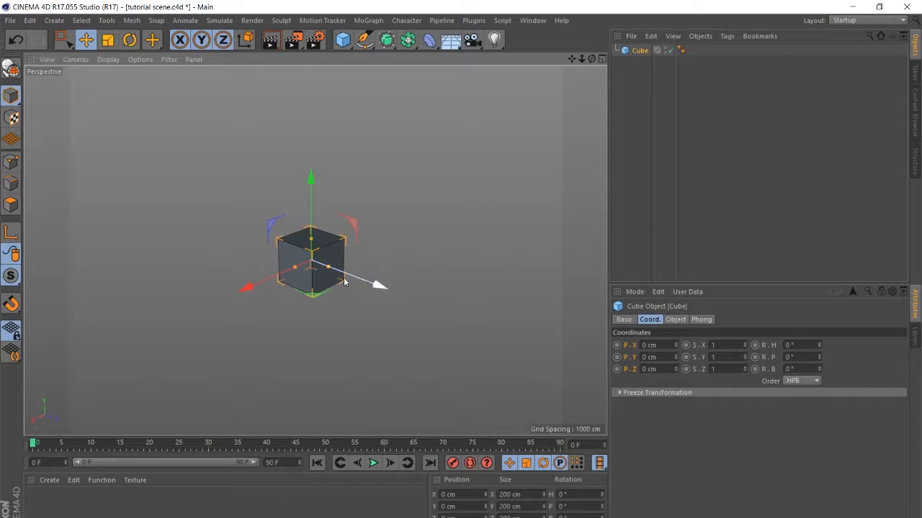
mouse_move(313, 269)
alt+middle_down()
mouse_move(412, 259)
mouse_move(343, 232)
mouse_move(259, 216)
mouse_move(324, 263)
mouse_move(475, 241)
mouse_move(212, 259)
mouse_move(413, 252)
mouse_move(309, 257)
mouse_move(317, 266)
mouse_move(320, 257)
alt+middle_up()
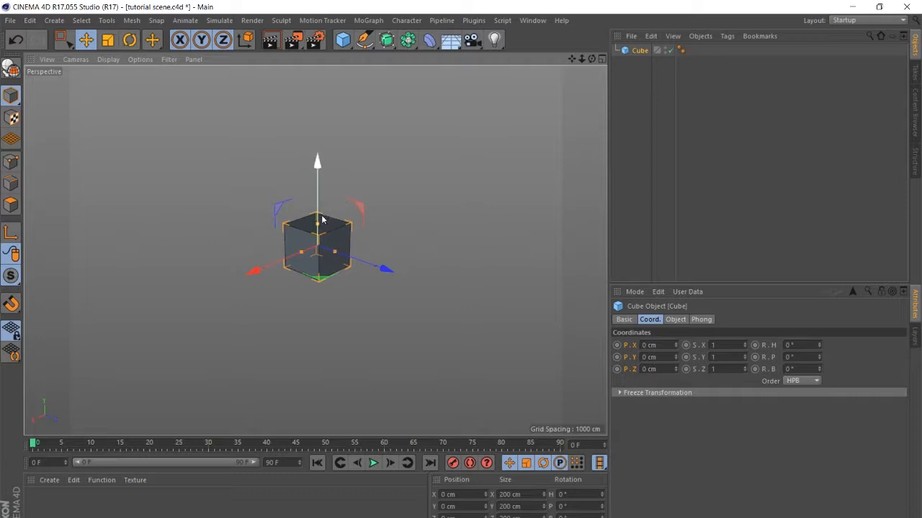
- Move the cube along its axes to about X 19 cm, Y 81 cm and Z -10 cm
drag(321, 221, 317, 200)
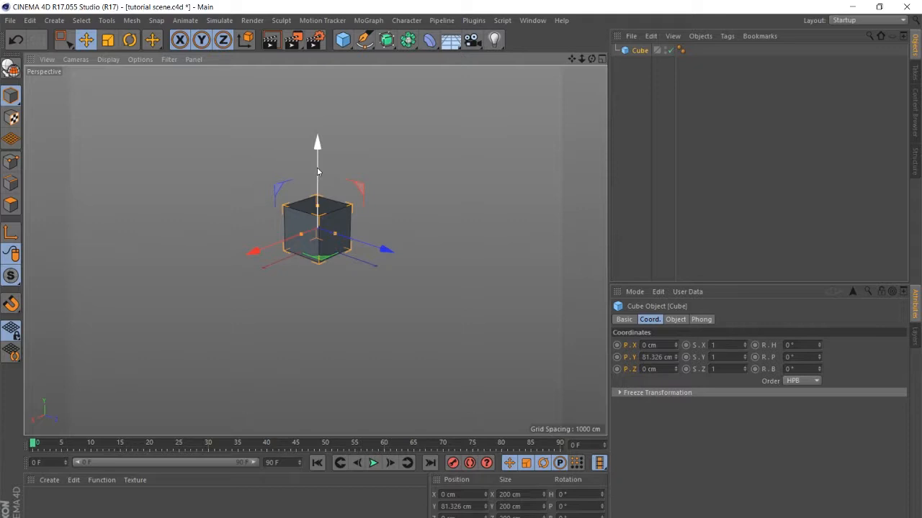
drag(317, 172, 348, 169)
drag(364, 244, 303, 268)
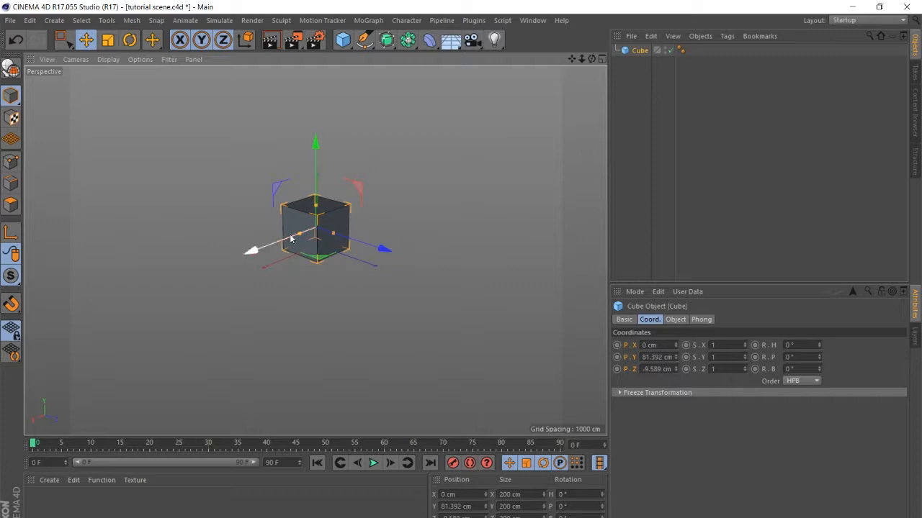
drag(252, 251, 329, 272)
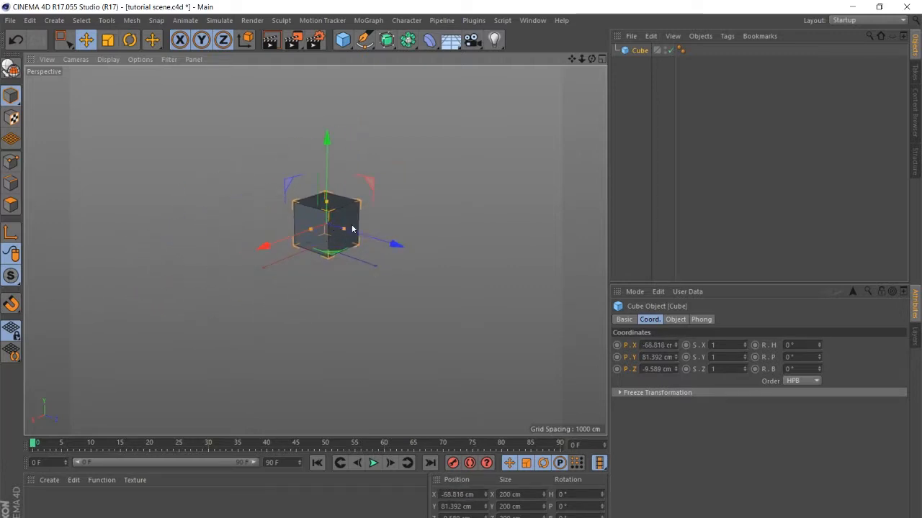
scroll(328, 248, up, 2)
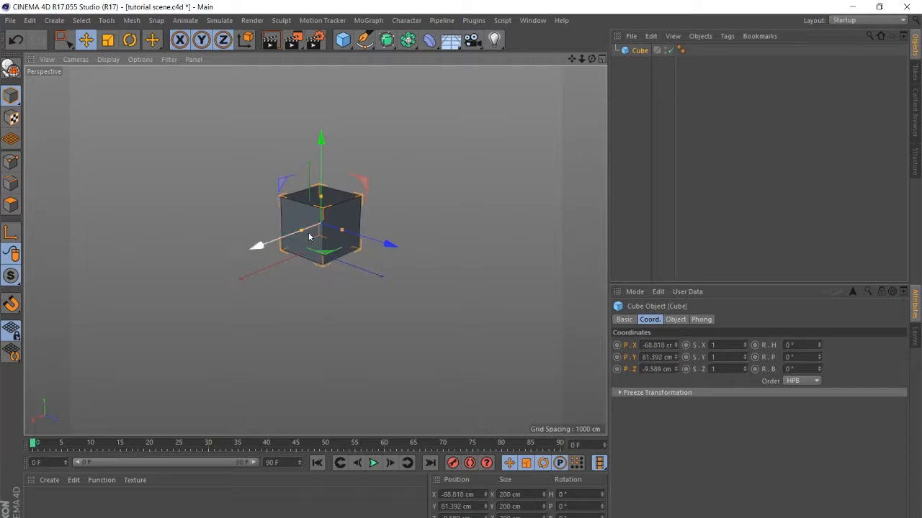
drag(291, 240, 271, 252)
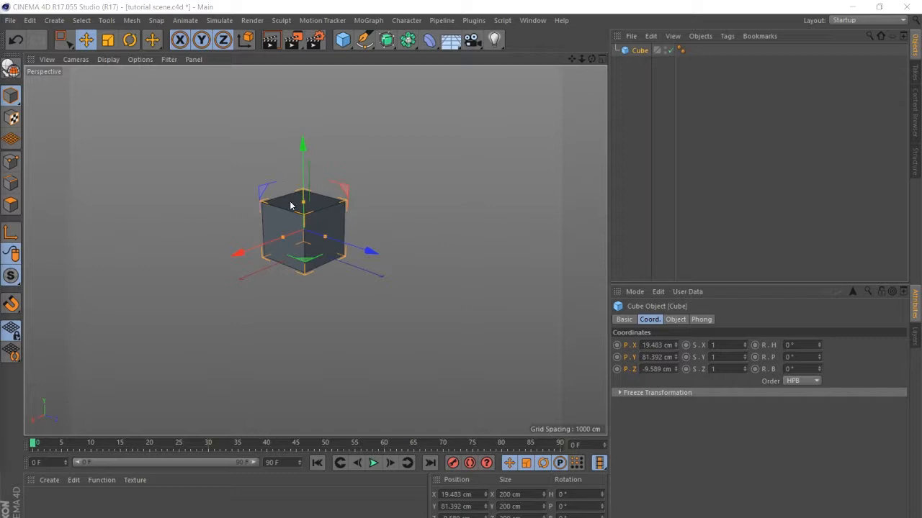
- Scale the cube uniformly to about 819 cm per side and deselect it
click(107, 40)
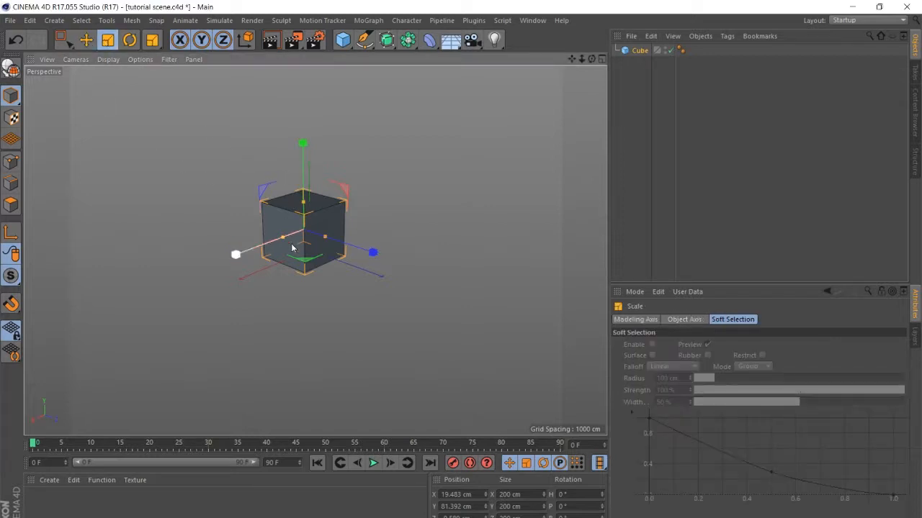
drag(307, 240, 422, 255)
click(464, 251)
scroll(366, 290, up, 3)
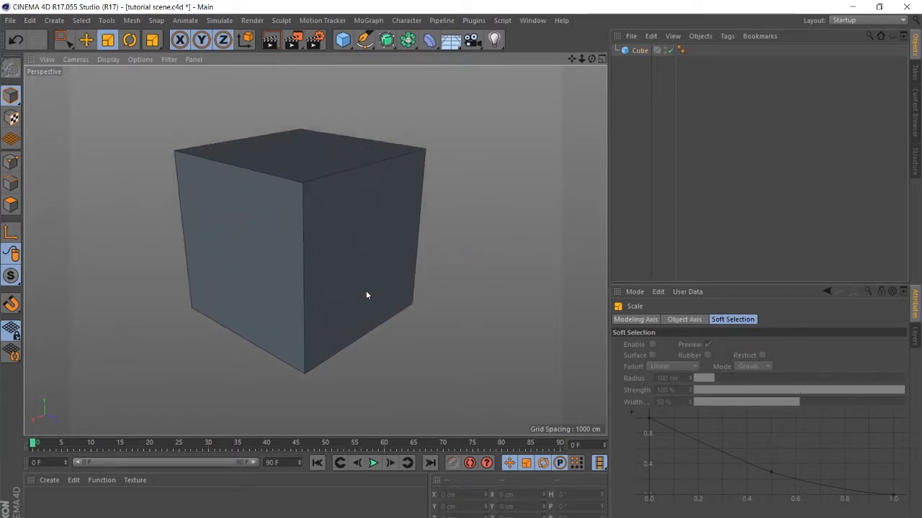
- Reshape the cube into a flat, long box, about 824 cm in X and 412 cm in Y, stretched along Z
click(365, 291)
alt+drag(366, 251, 409, 355)
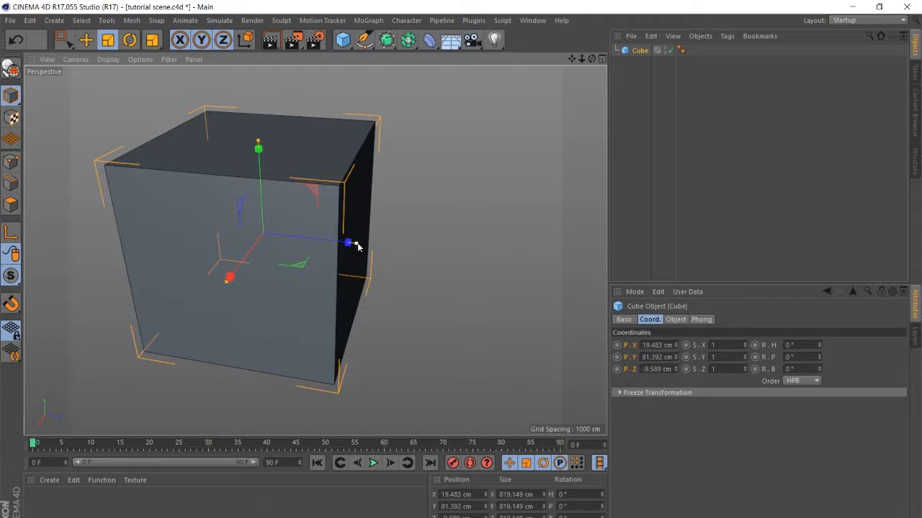
mouse_move(358, 246)
mouse_down()
mouse_move(684, 265)
mouse_move(584, 267)
mouse_move(348, 244)
mouse_up()
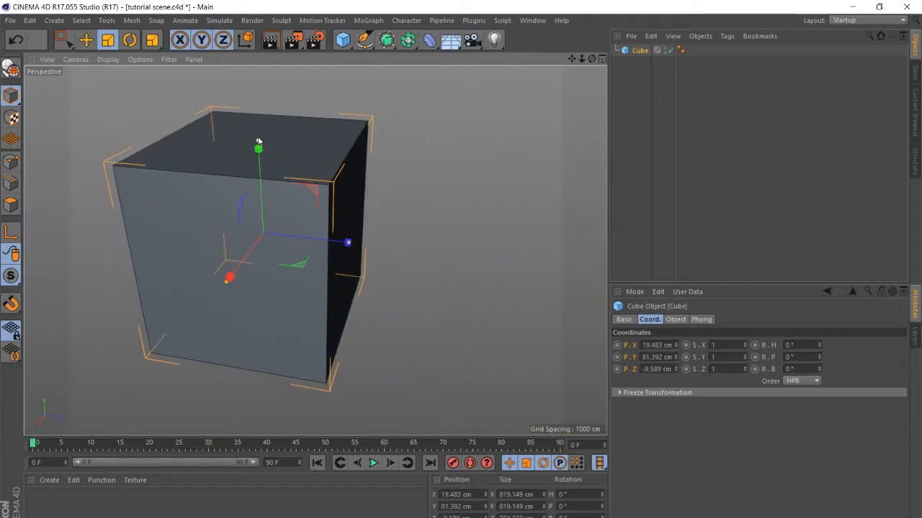
drag(259, 141, 279, 185)
drag(226, 281, 264, 312)
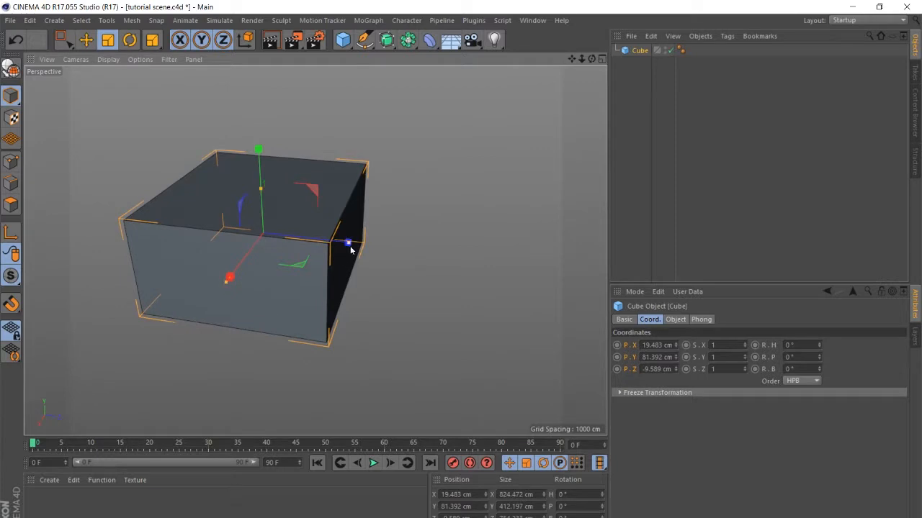
drag(347, 245, 434, 259)
click(424, 189)
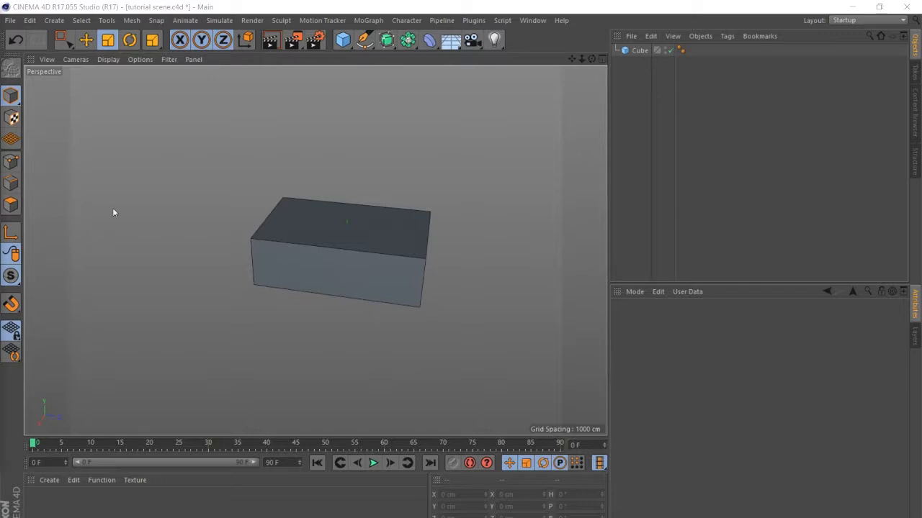
- Rotate the box freehand to about -561° heading and -277° bank, keeping it selected
click(266, 248)
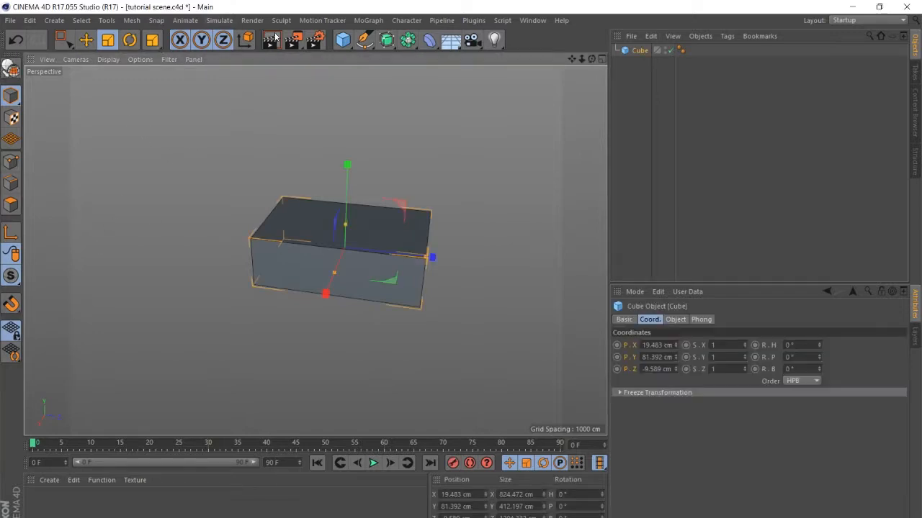
click(129, 41)
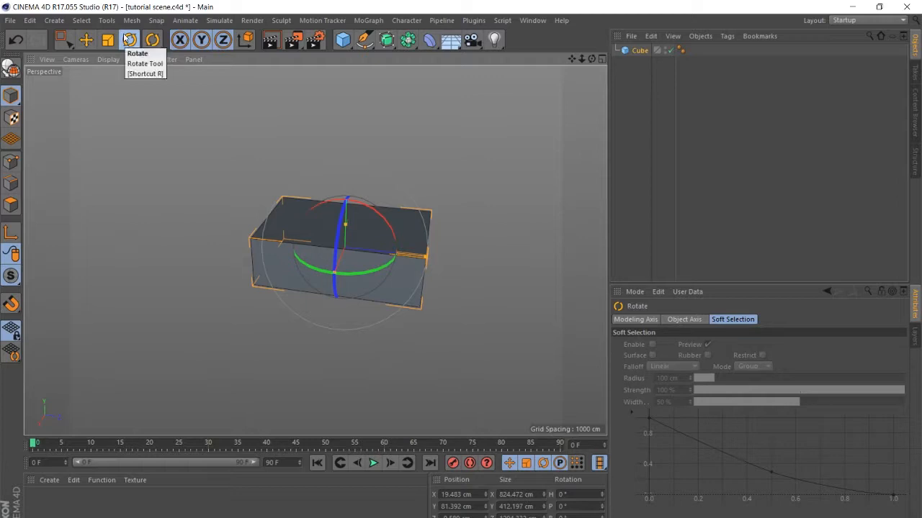
drag(382, 274, 404, 151)
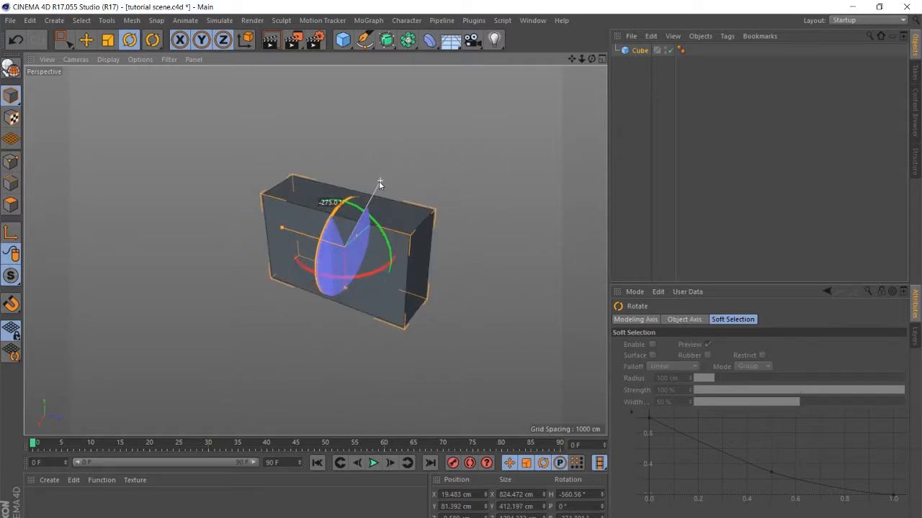
click(638, 51)
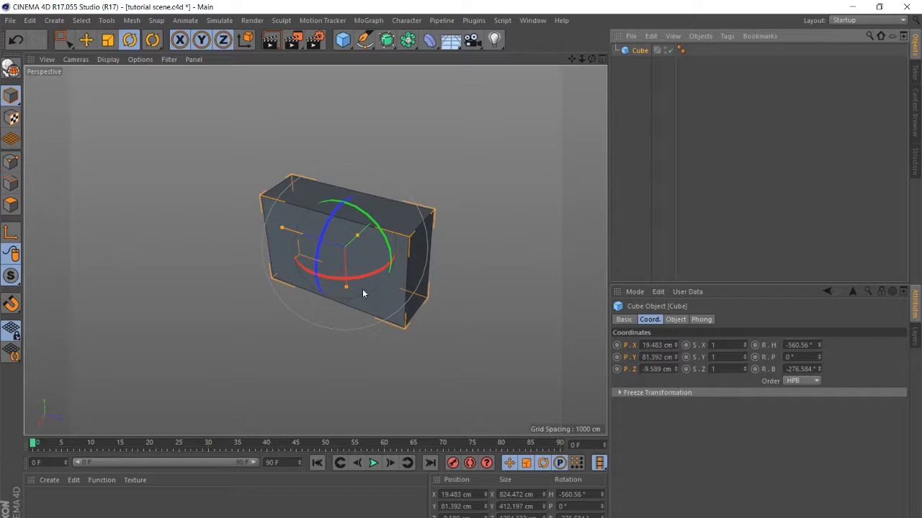
- Reset the box's position and rotation coordinates on all three axes to their default of 0
right_click(627, 372)
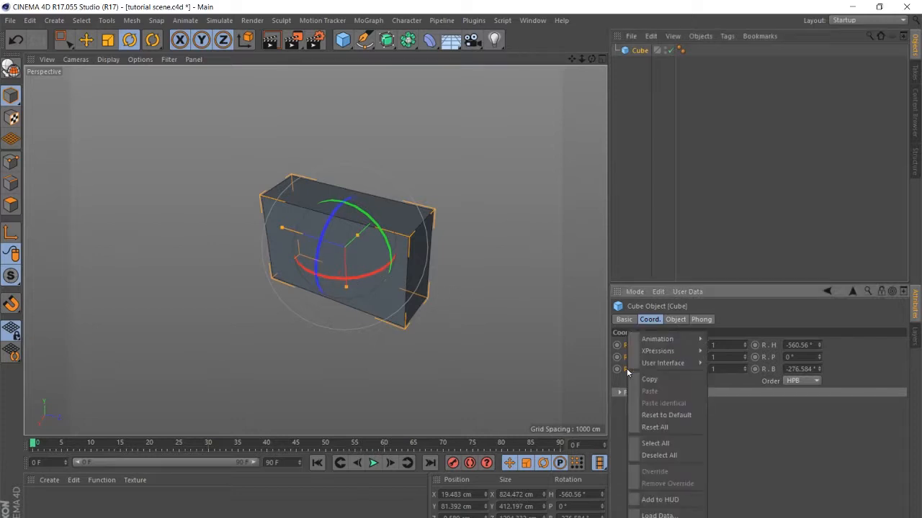
click(650, 414)
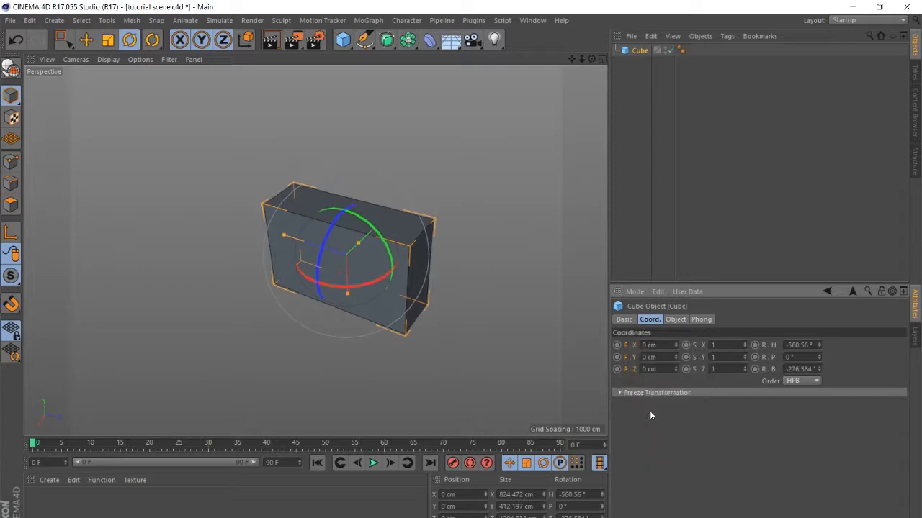
right_click(767, 372)
click(799, 415)
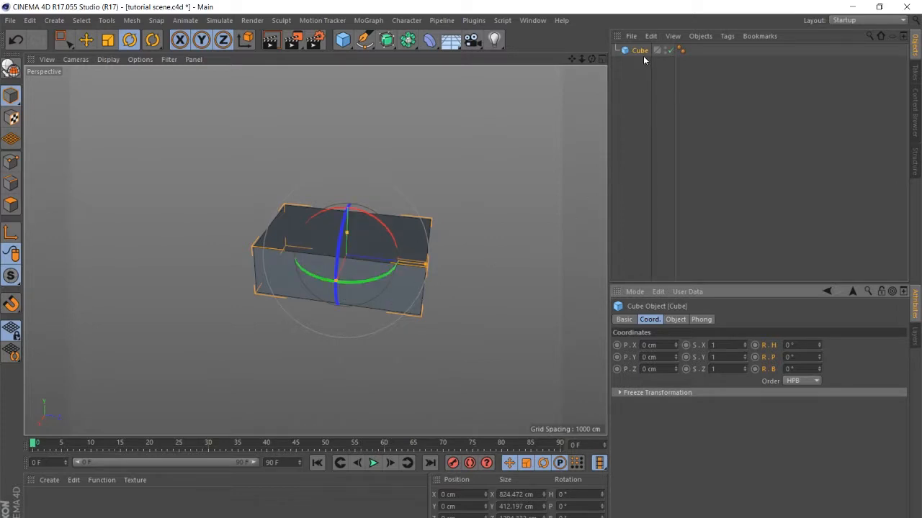
- Reset the box's X, Y and Z size to the default 200 cm
click(677, 319)
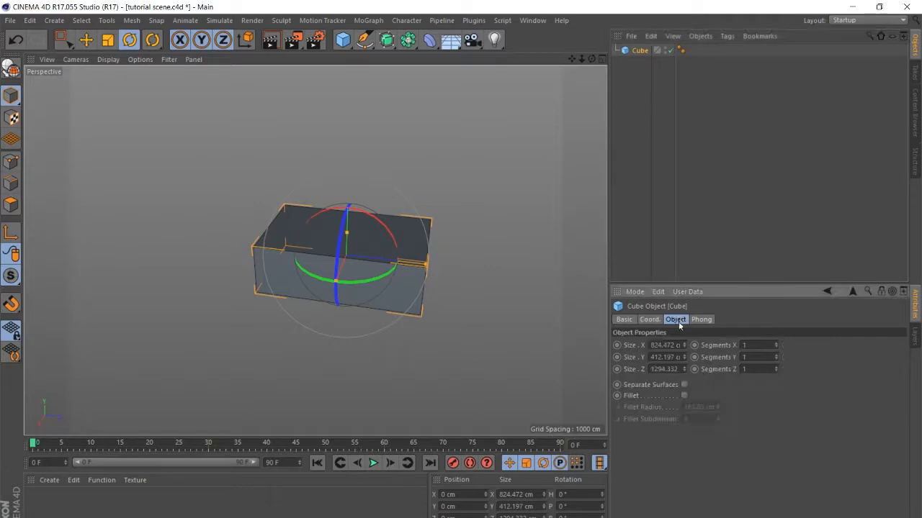
right_click(630, 370)
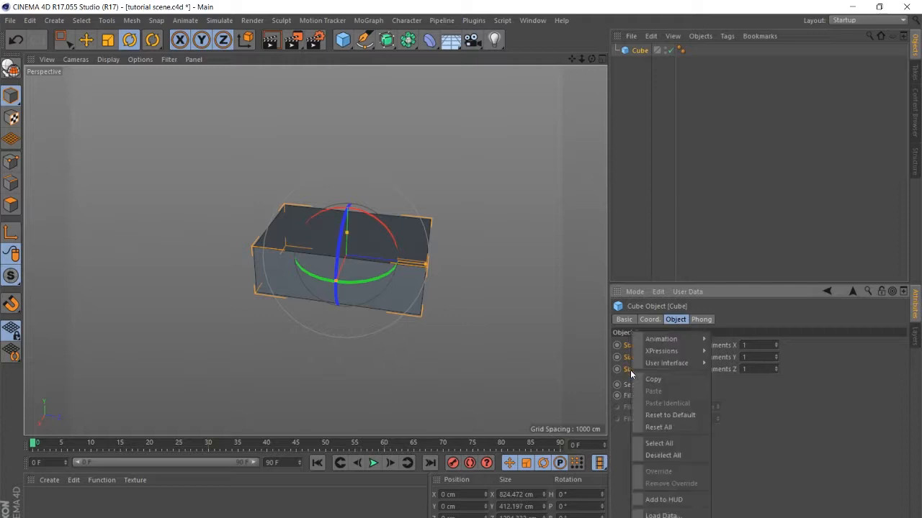
click(669, 415)
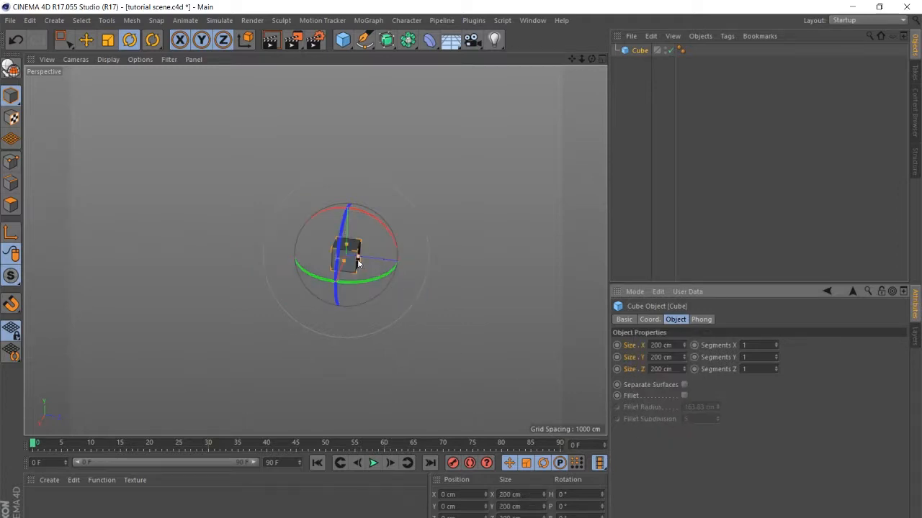
- Select the cube and delete it from the scene
scroll(356, 261, up, 5)
alt+drag(415, 325, 359, 313)
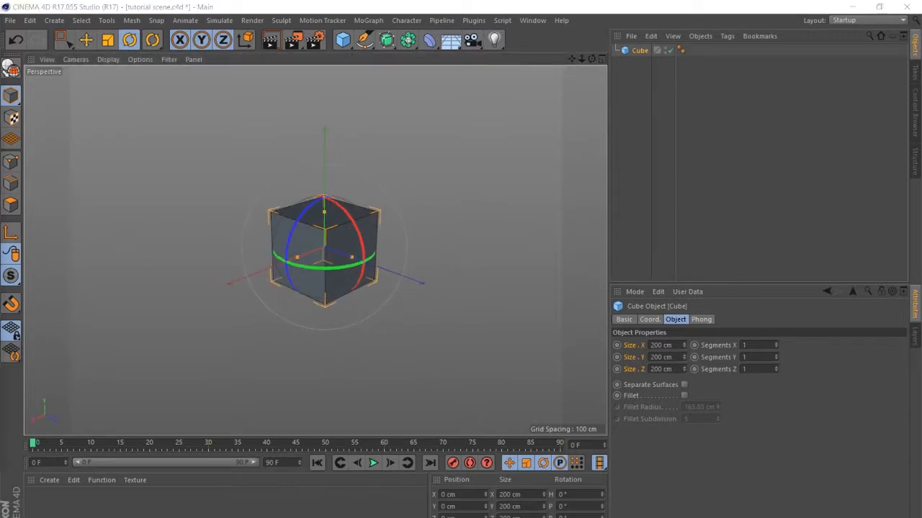
click(424, 208)
click(324, 272)
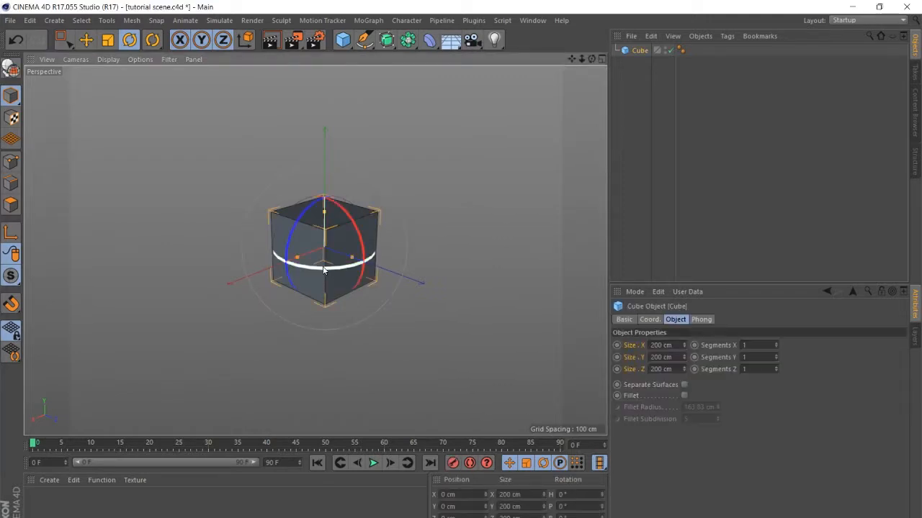
key(Delete)
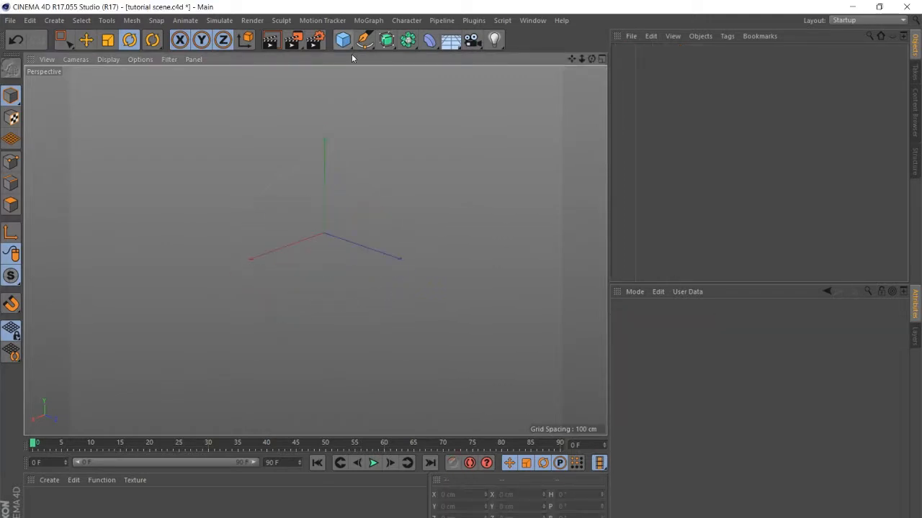
- Add a cone primitive and move it along the X axis to about 669 cm
click(342, 40)
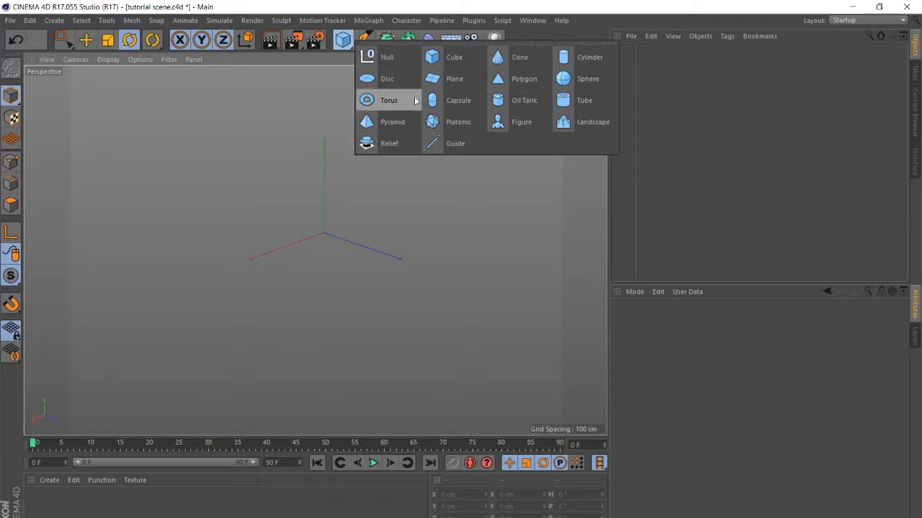
click(520, 60)
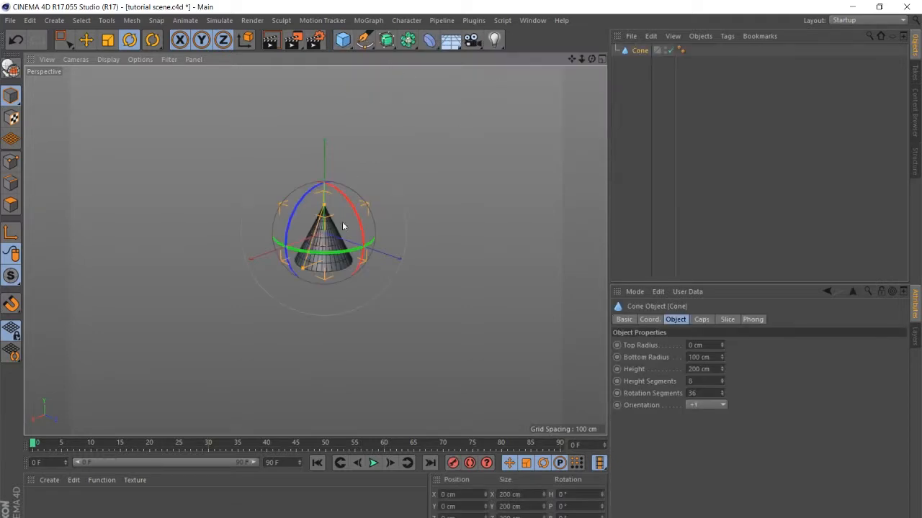
click(85, 40)
drag(262, 227, 198, 266)
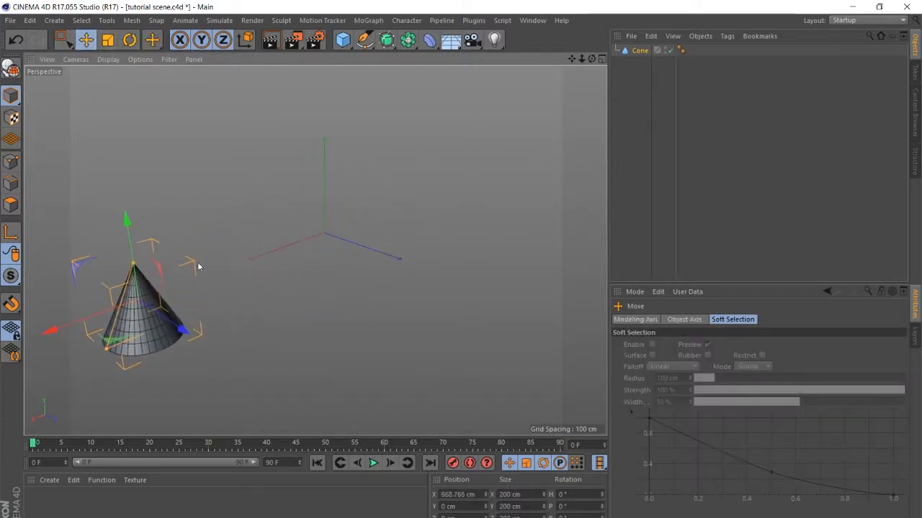
- Add an oil tank primitive and move it along the X axis to about 352 cm, beside the cone
click(343, 40)
click(521, 101)
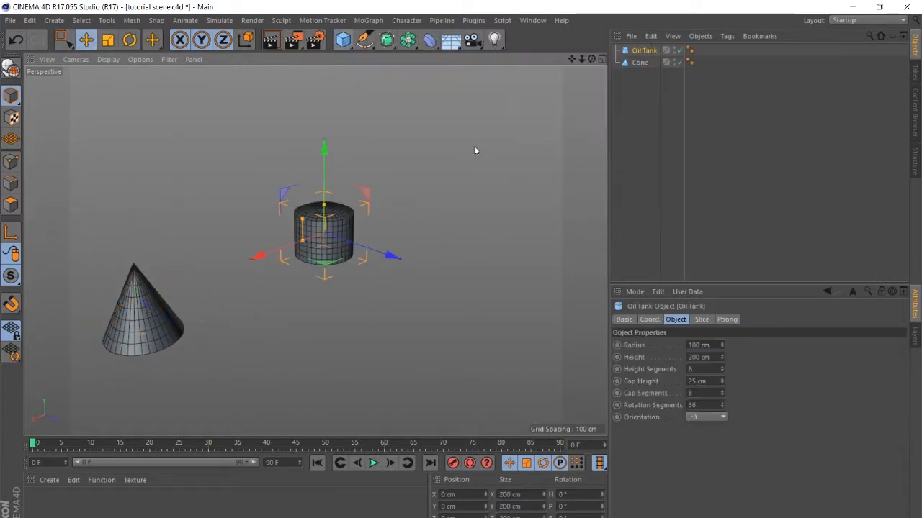
drag(257, 255, 170, 288)
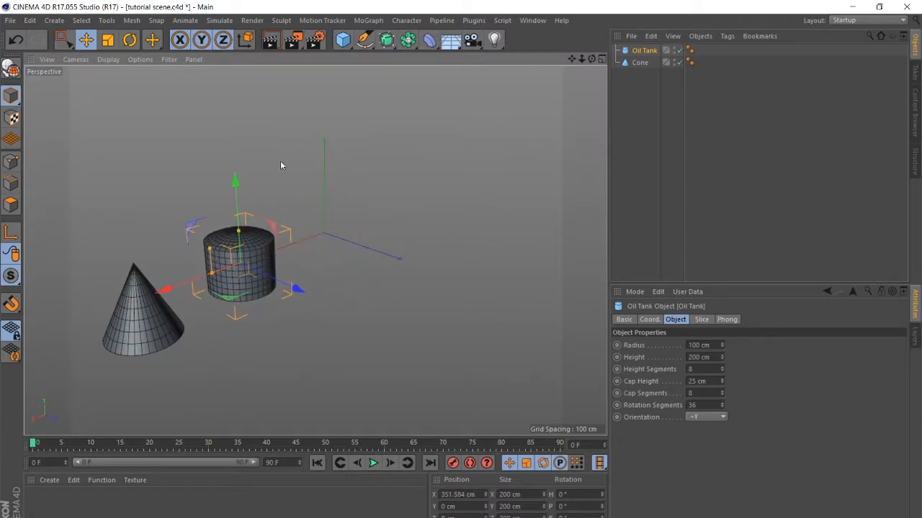
scroll(267, 190, up, 2)
scroll(274, 187, down, 2)
scroll(269, 239, up, 3)
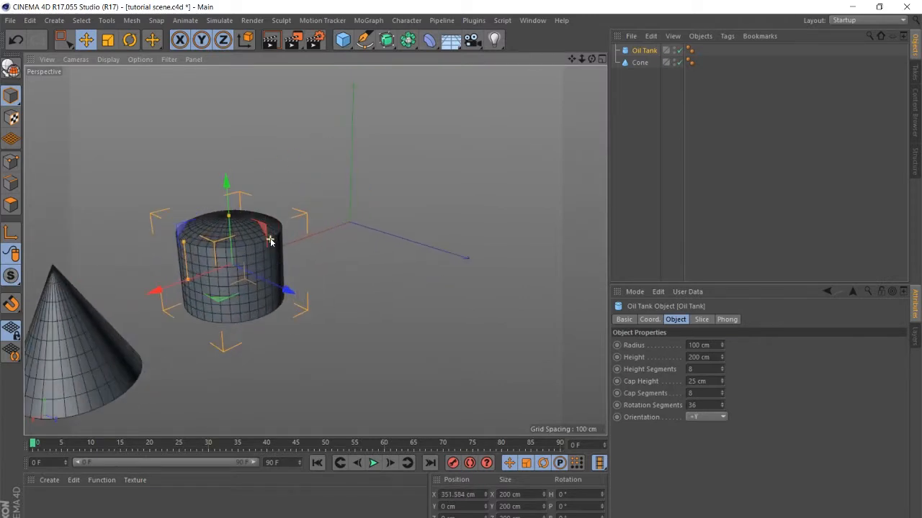
alt+drag(270, 241, 306, 250)
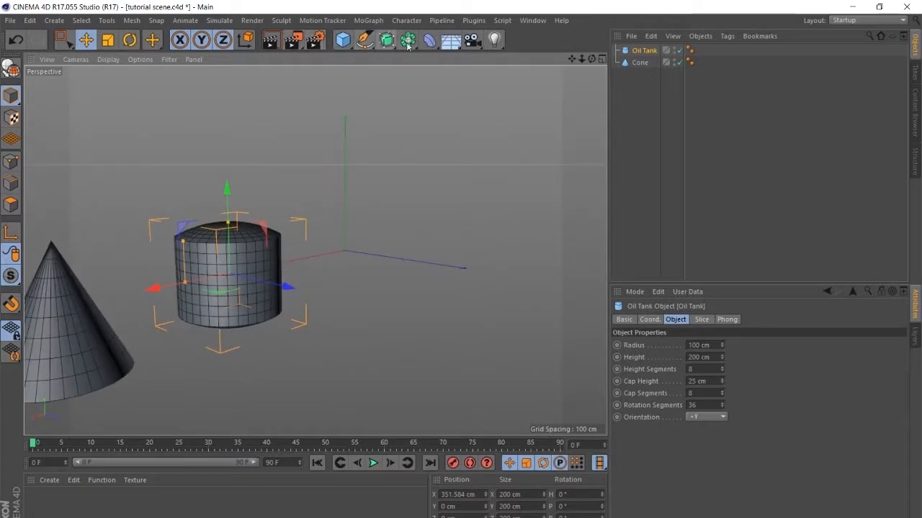
- Add a cylinder primitive and move it along the X axis to about 82 cm
click(344, 42)
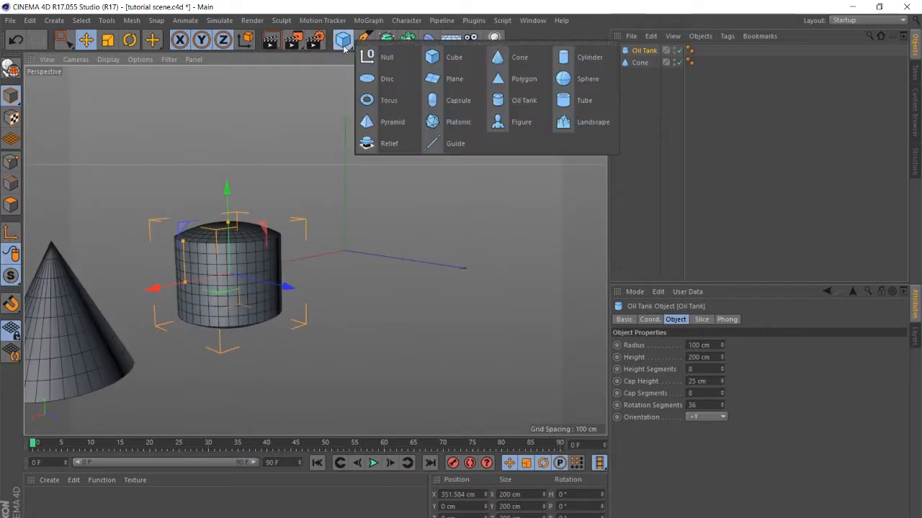
click(335, 171)
alt+drag(273, 255, 233, 300)
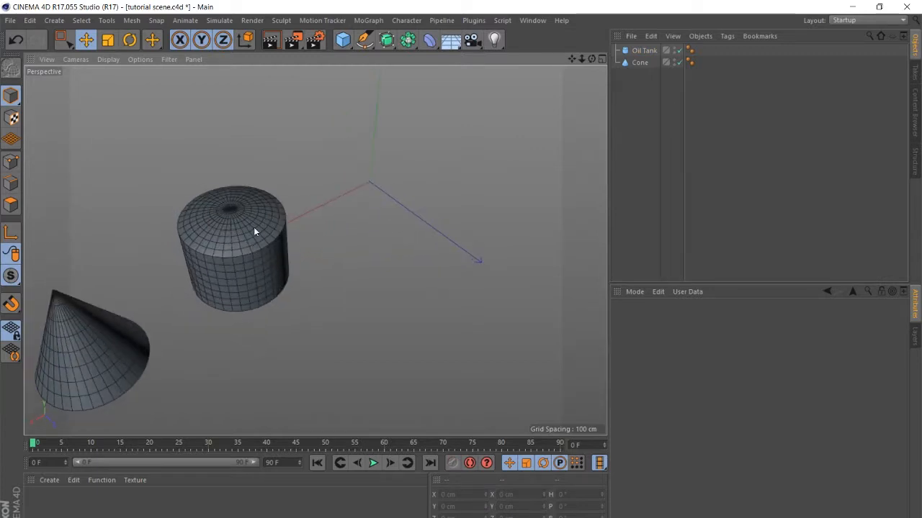
click(343, 40)
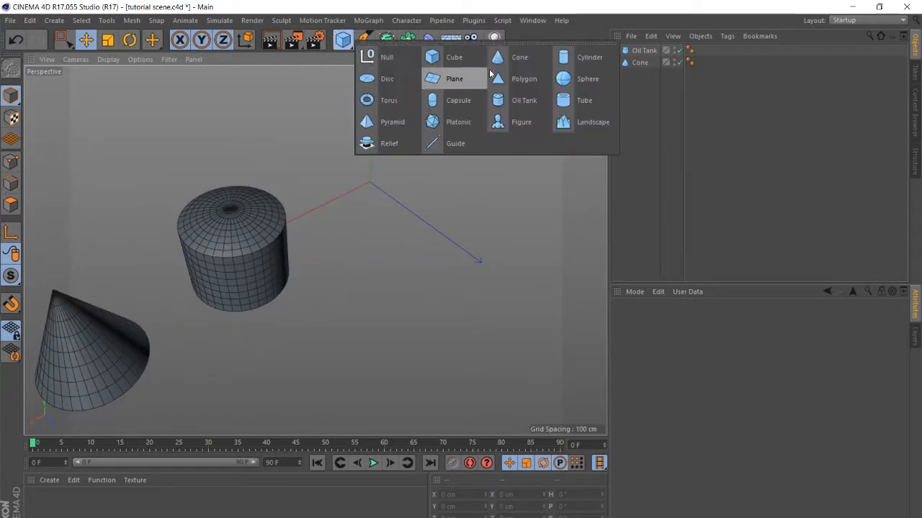
click(567, 62)
alt+drag(391, 275, 295, 266)
scroll(257, 260, up, 3)
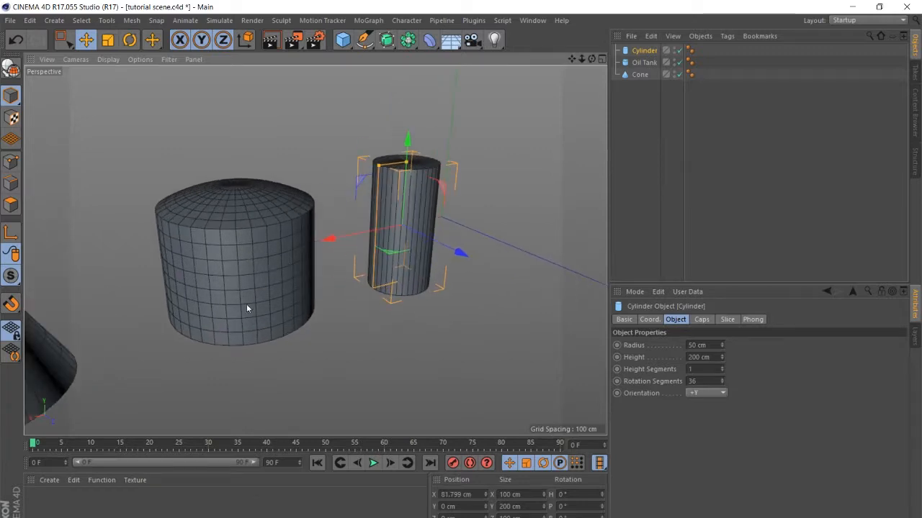
- Select the oil tank and delete it
alt+drag(247, 308, 251, 263)
click(227, 247)
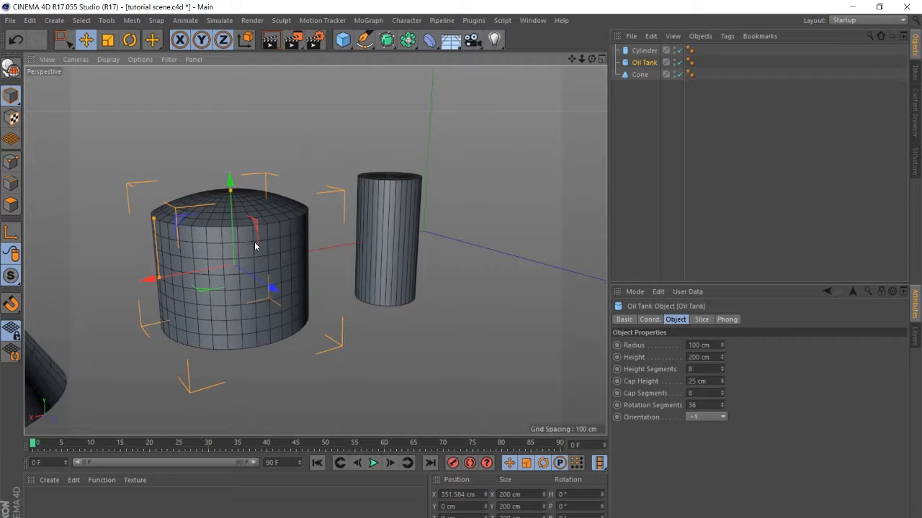
key(Delete)
- Select the cylinder, choose Model mode for editing, and clear the selection
scroll(254, 244, down, 3)
click(346, 211)
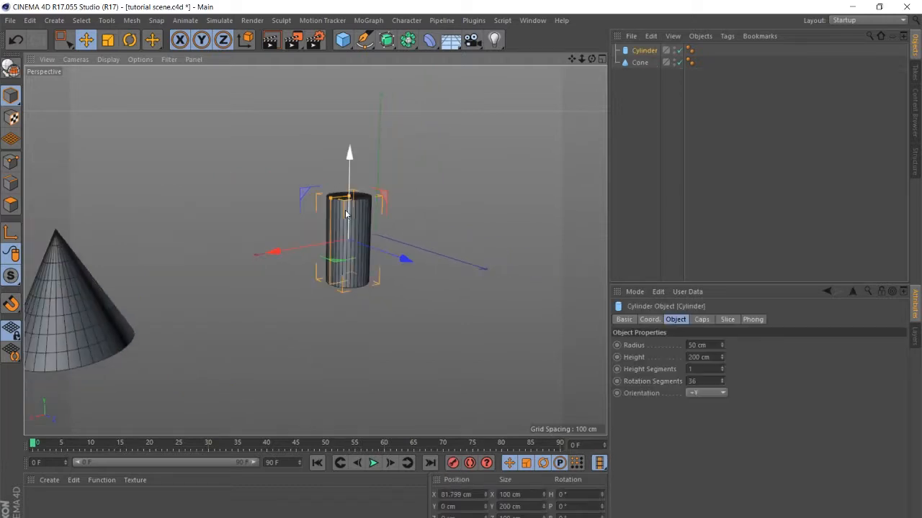
alt+drag(345, 209, 360, 257)
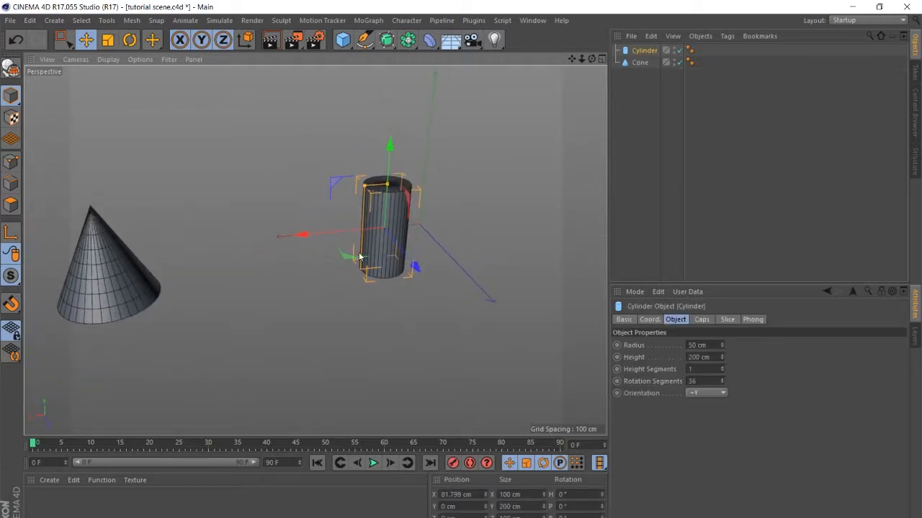
click(11, 98)
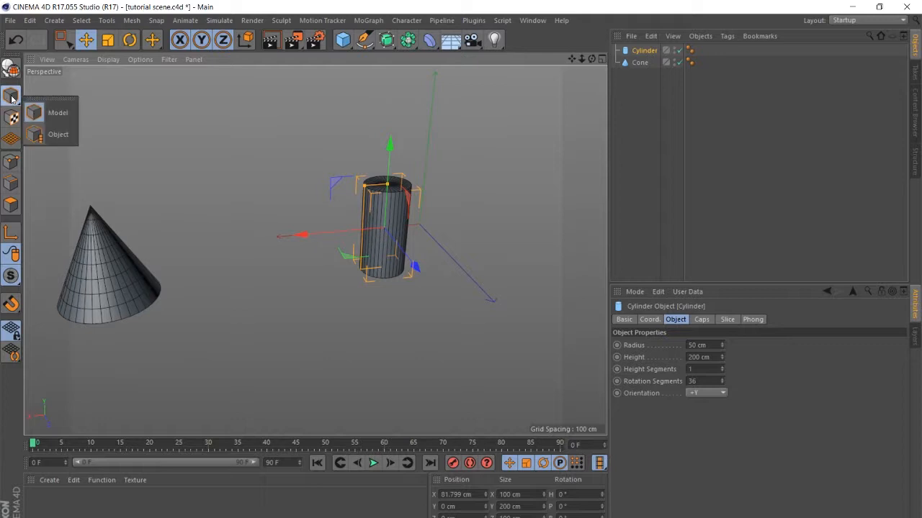
click(57, 112)
click(203, 152)
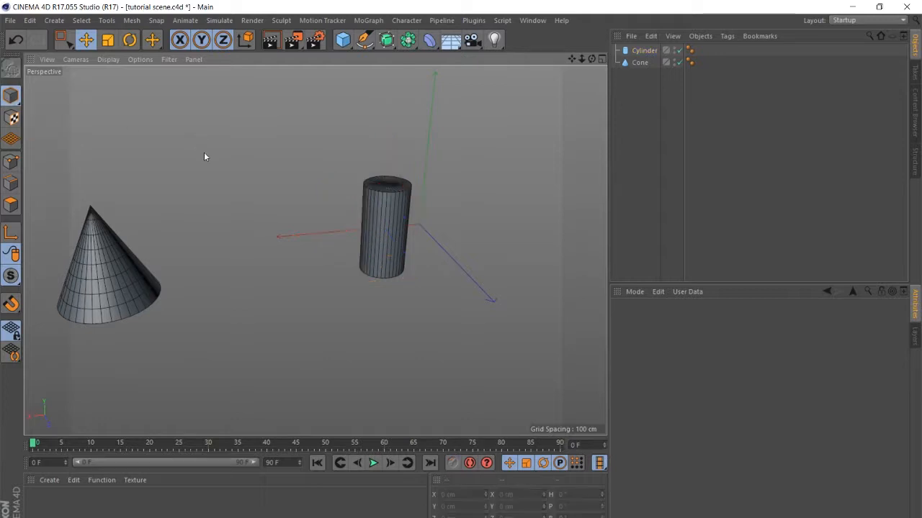
- Delete the cylinder and the cone to empty the scene
click(393, 235)
key(Delete)
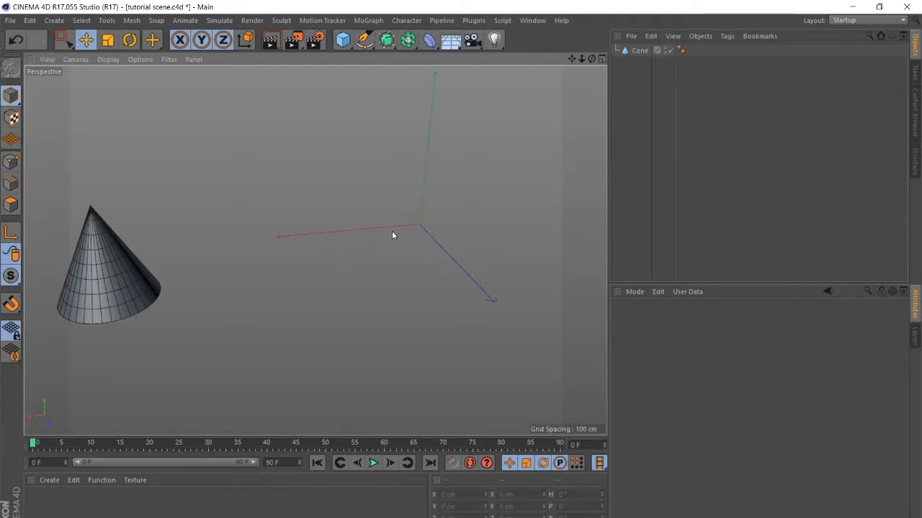
click(89, 272)
key(Delete)
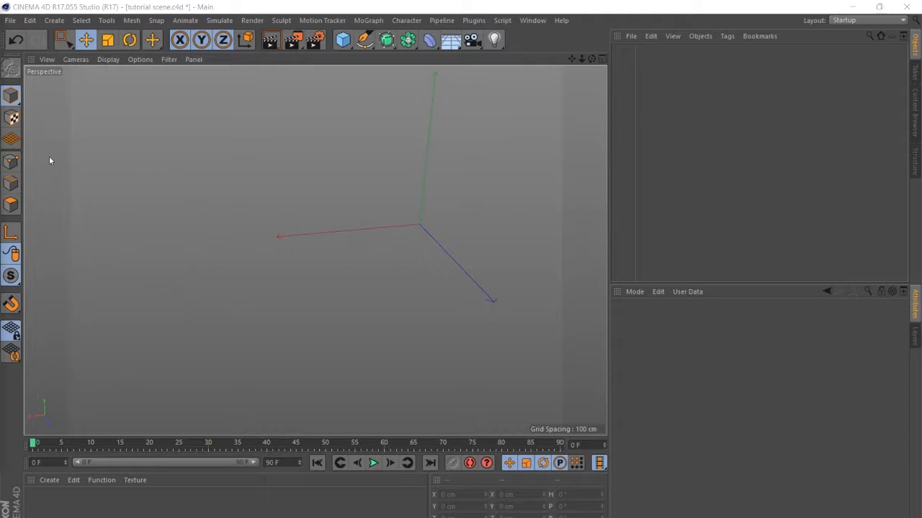
- Switch through Points, Edges and Polygons modes, and return to Model mode
click(11, 163)
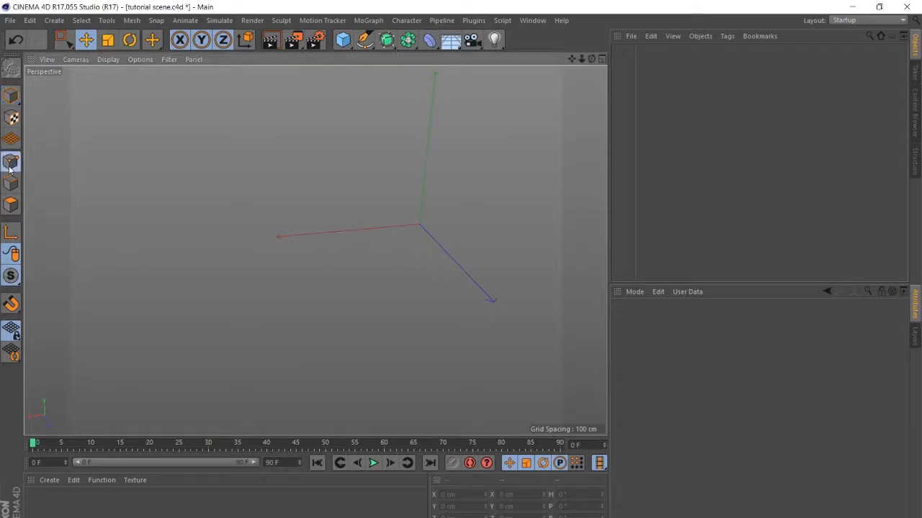
click(11, 183)
click(11, 206)
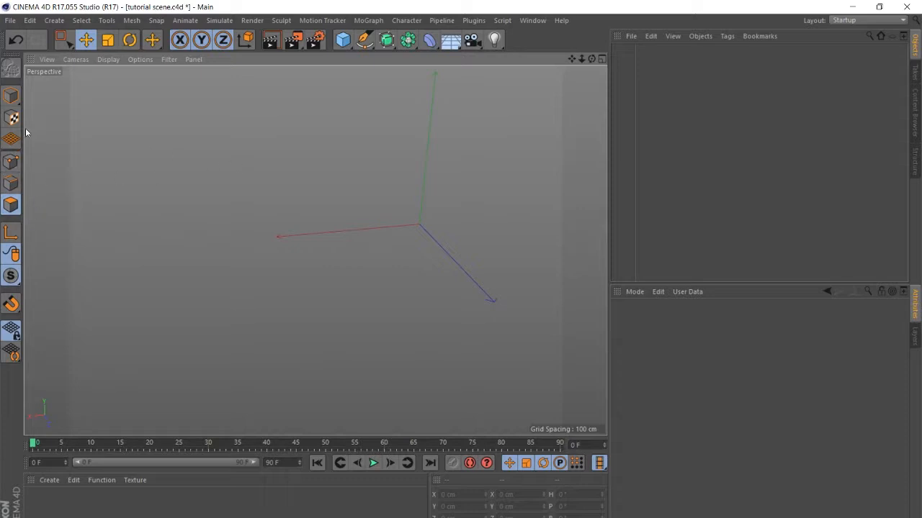
click(9, 95)
drag(10, 96, 60, 111)
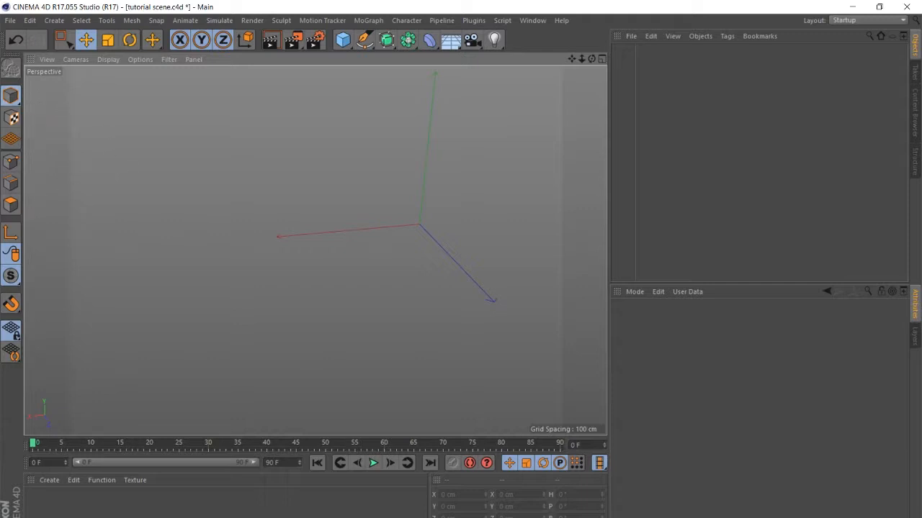
- Add two default cubes and move the second one along the X axis to about -367 cm, keeping it selected
click(343, 39)
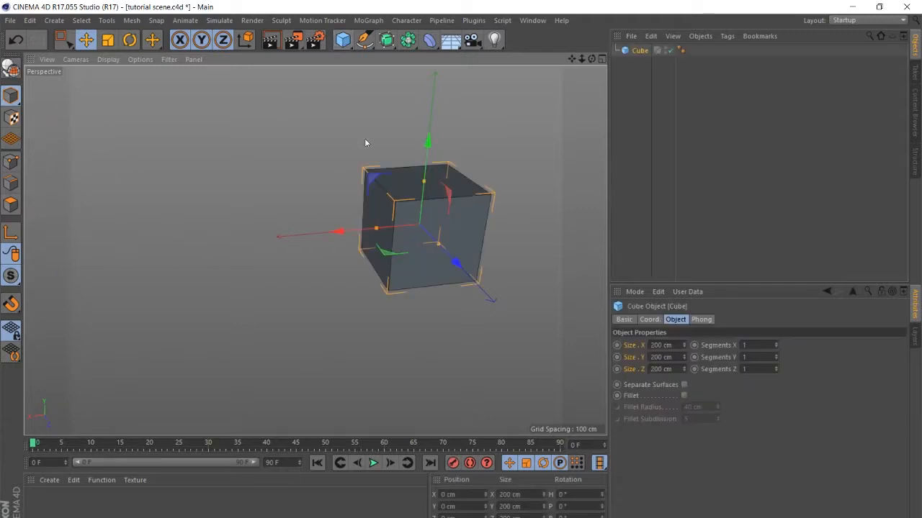
drag(571, 60, 414, 61)
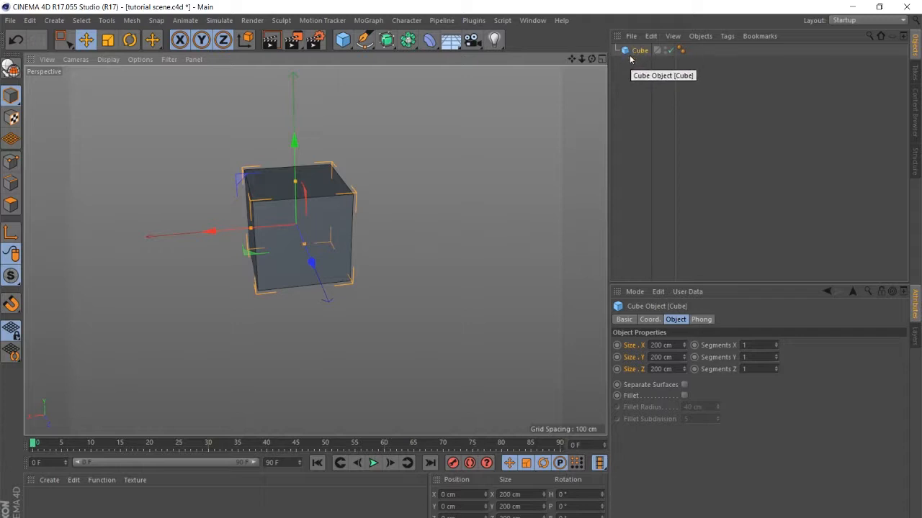
click(343, 40)
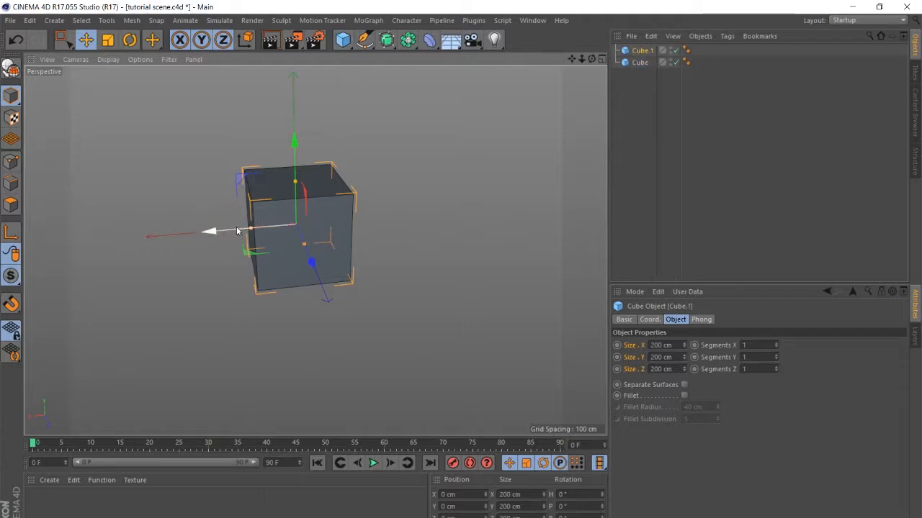
drag(212, 230, 389, 219)
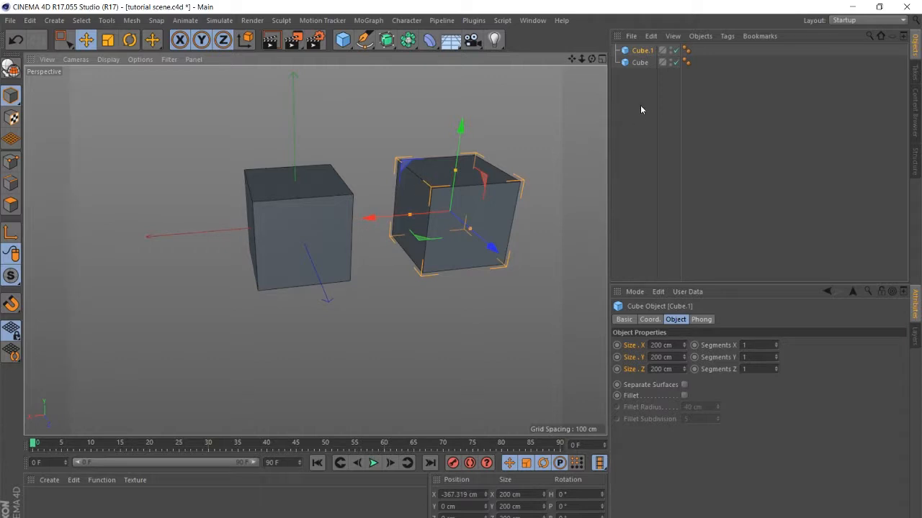
click(639, 51)
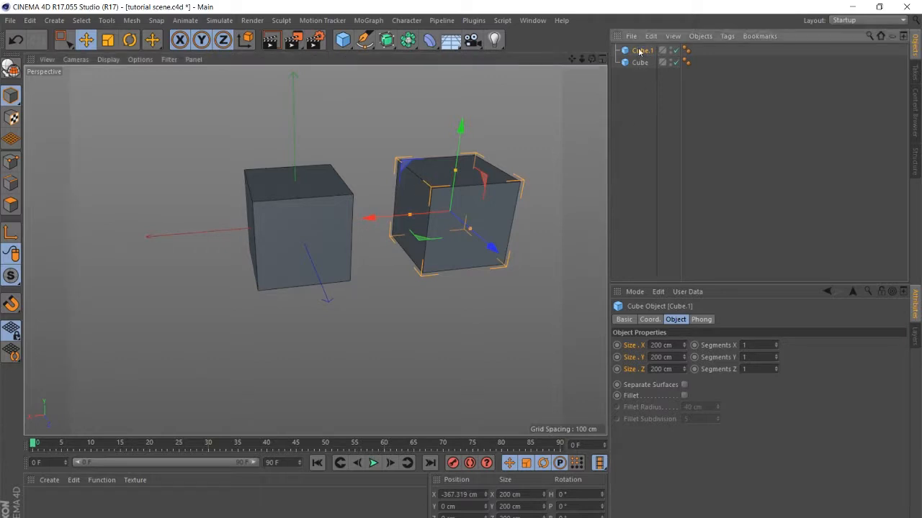
- Select each of the two cubes alternately in the object list, ending with the first cube
click(638, 63)
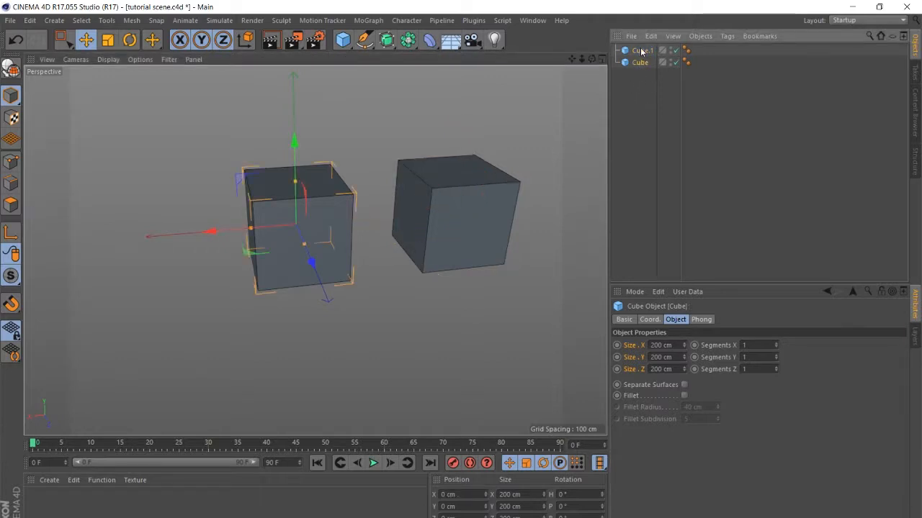
click(642, 51)
click(640, 63)
click(643, 51)
click(640, 64)
- Disable both cubes one after the other, enable them again, and clear the selection
click(675, 50)
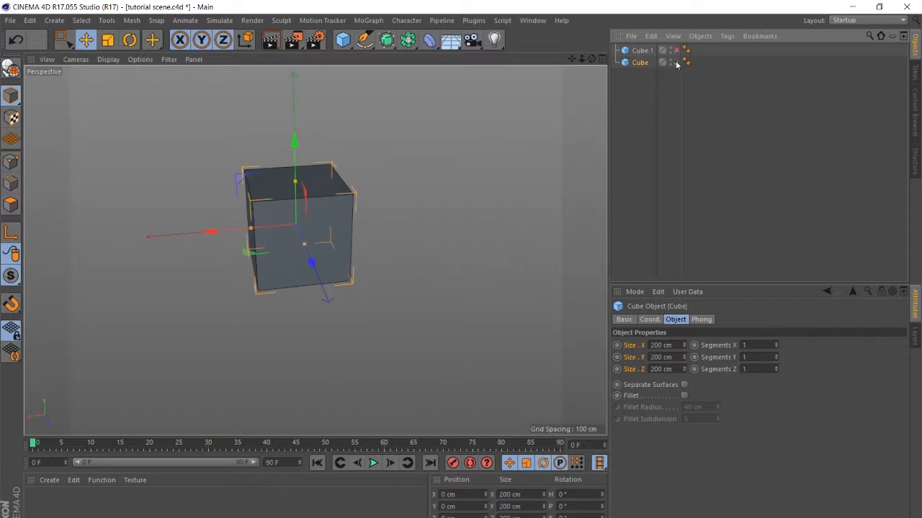
click(675, 61)
click(675, 62)
click(676, 51)
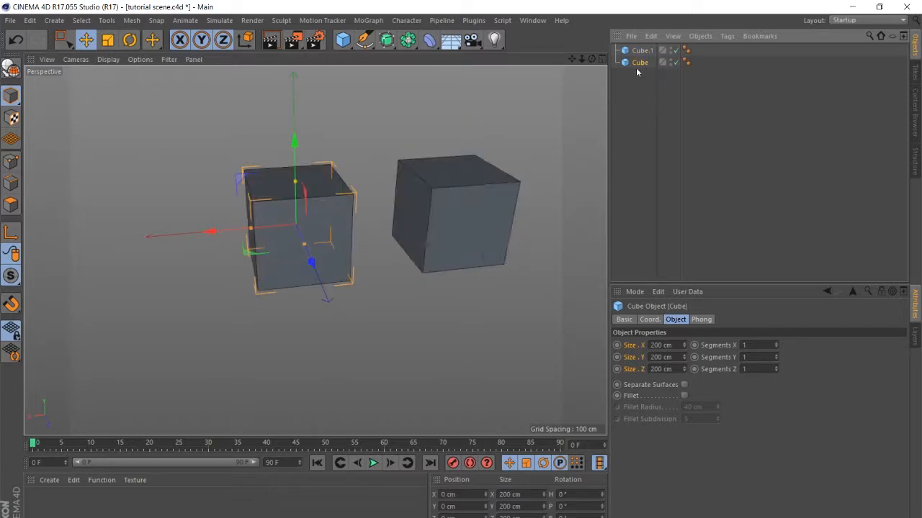
click(716, 107)
- Select the second cube and examine its Basic, Coordinates, Object and Phong attributes, finishing on the Object properties
click(644, 51)
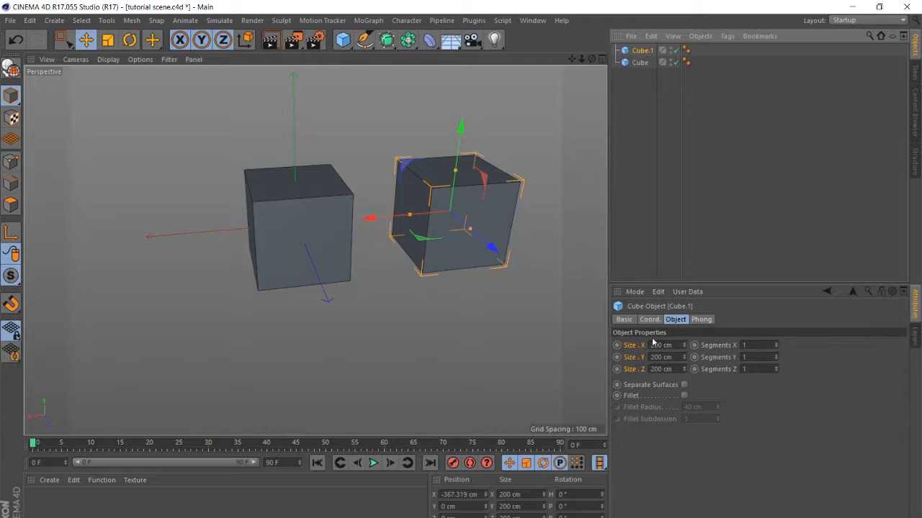
click(624, 319)
click(649, 319)
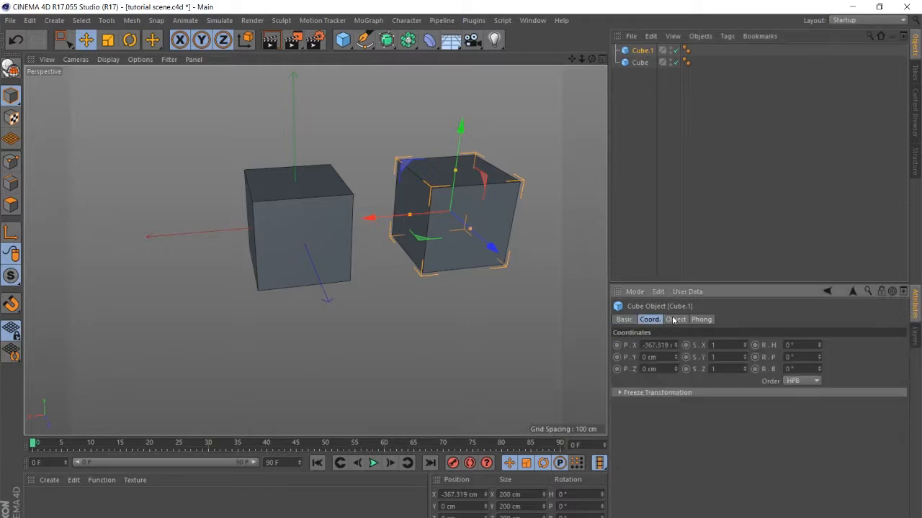
click(700, 320)
click(675, 320)
click(651, 320)
click(624, 319)
click(649, 319)
click(674, 319)
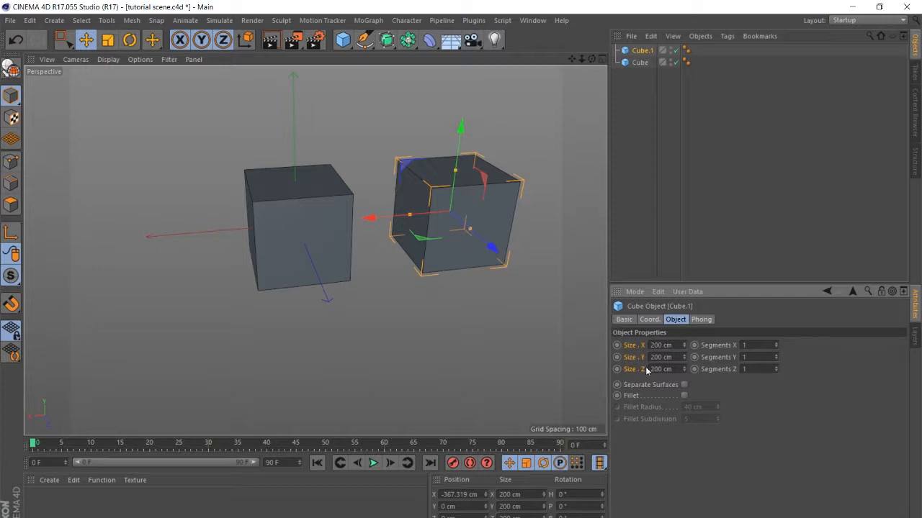
- Resize the second cube to about 158 × 278 × 204 cm and set its X, Y and Z segments to 5, 4 and 6
mouse_move(471, 228)
mouse_down()
mouse_move(492, 242)
mouse_move(453, 212)
mouse_move(503, 277)
mouse_move(468, 233)
mouse_up()
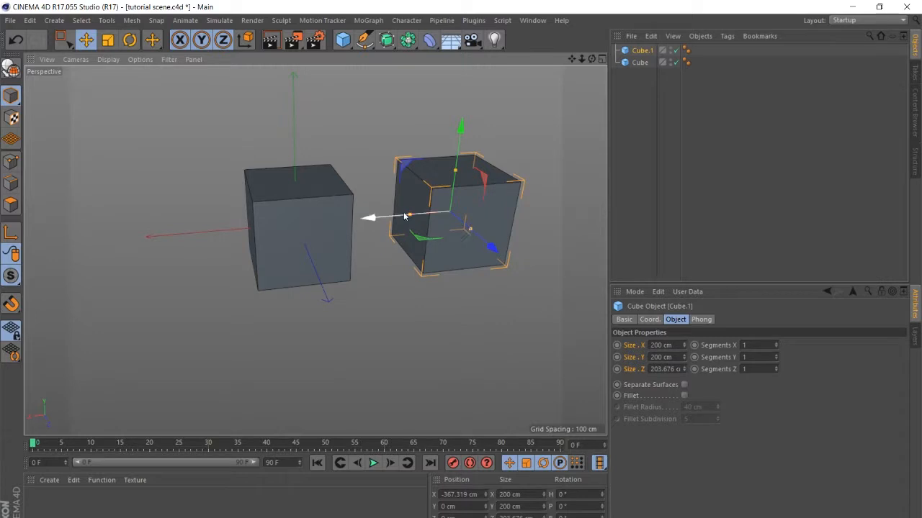
drag(403, 215, 421, 224)
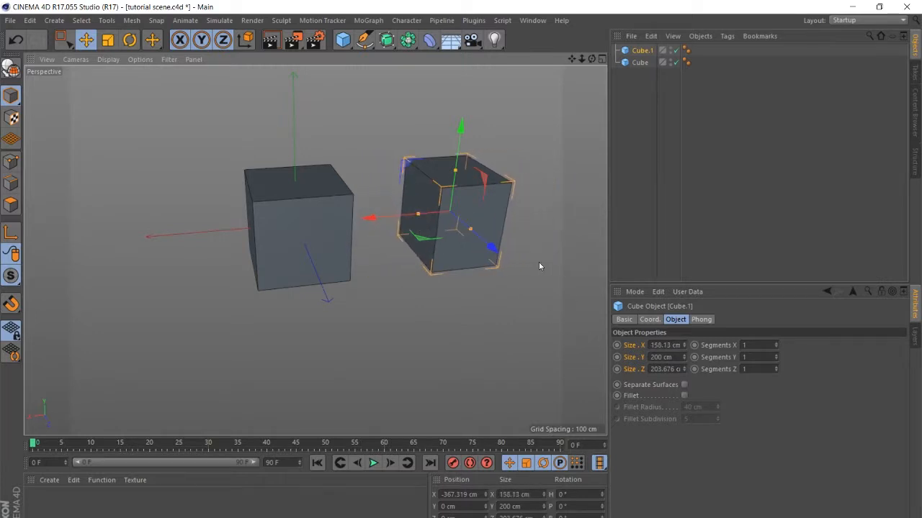
drag(458, 178, 458, 153)
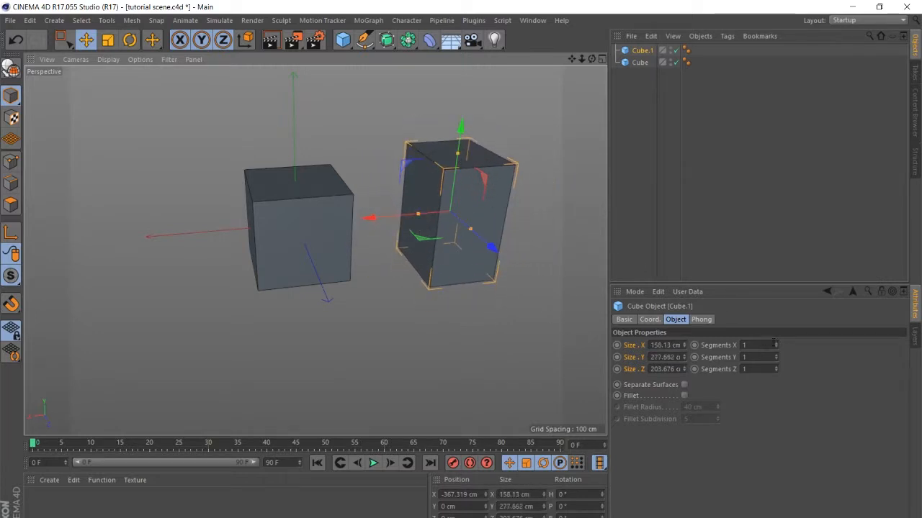
drag(776, 344, 777, 365)
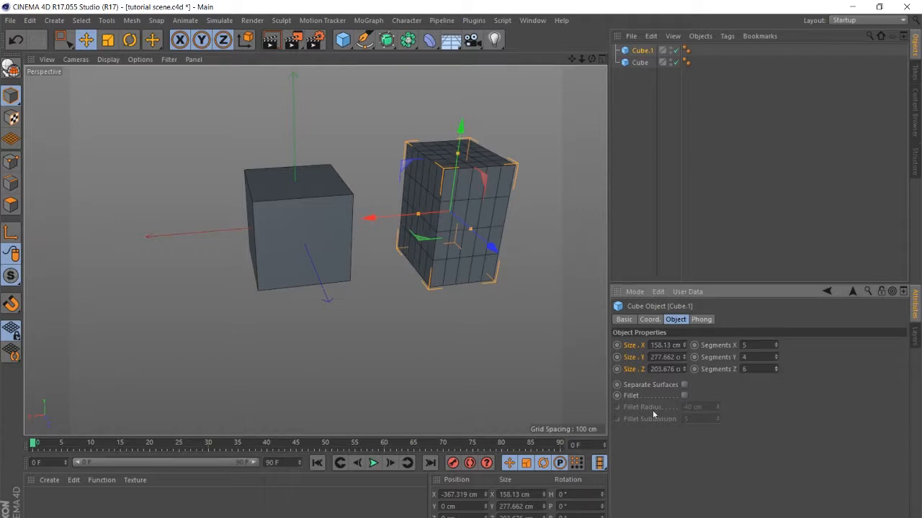
- Review the resized cube's Phong, Object, Coordinates and Basic attributes once more, finishing on the Basic properties
click(702, 319)
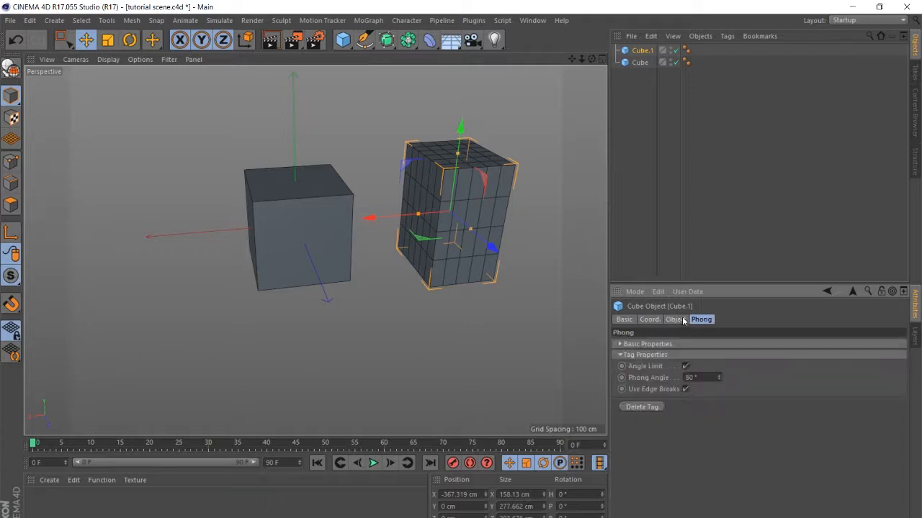
click(675, 319)
click(649, 319)
click(626, 320)
click(653, 322)
click(670, 324)
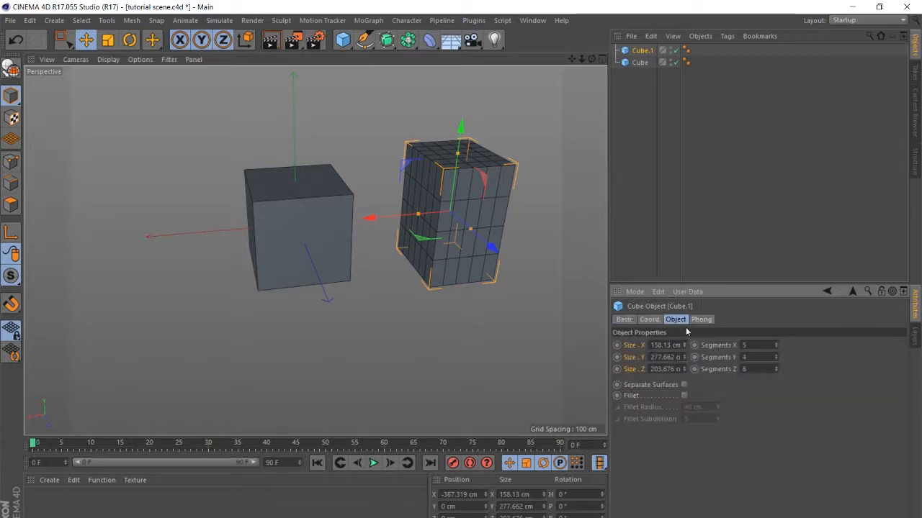
click(705, 319)
click(673, 319)
click(652, 320)
click(633, 320)
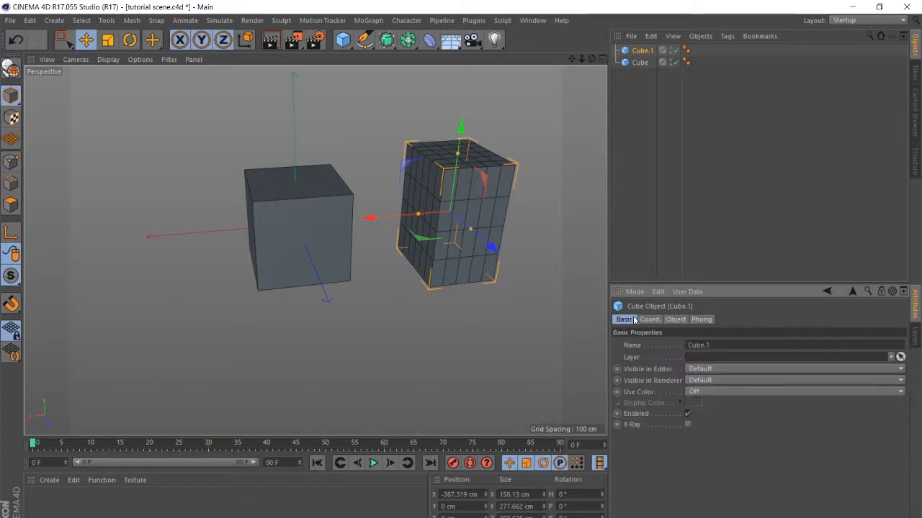
- Delete both cubes so that the scene is empty
scroll(494, 194, up, 5)
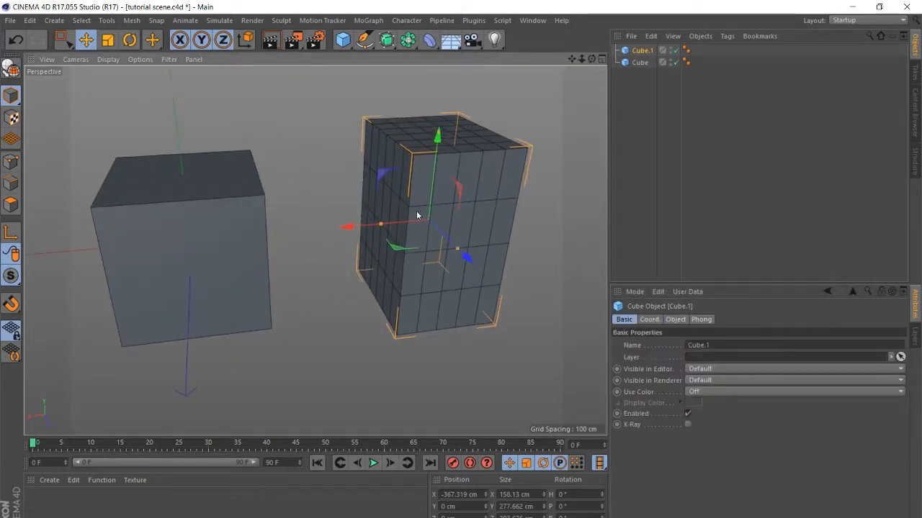
click(555, 134)
click(452, 189)
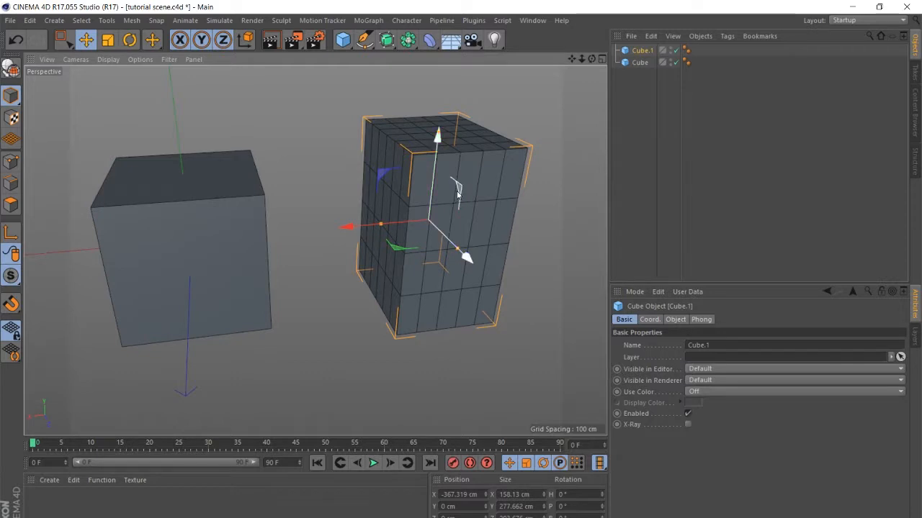
key(Delete)
click(219, 230)
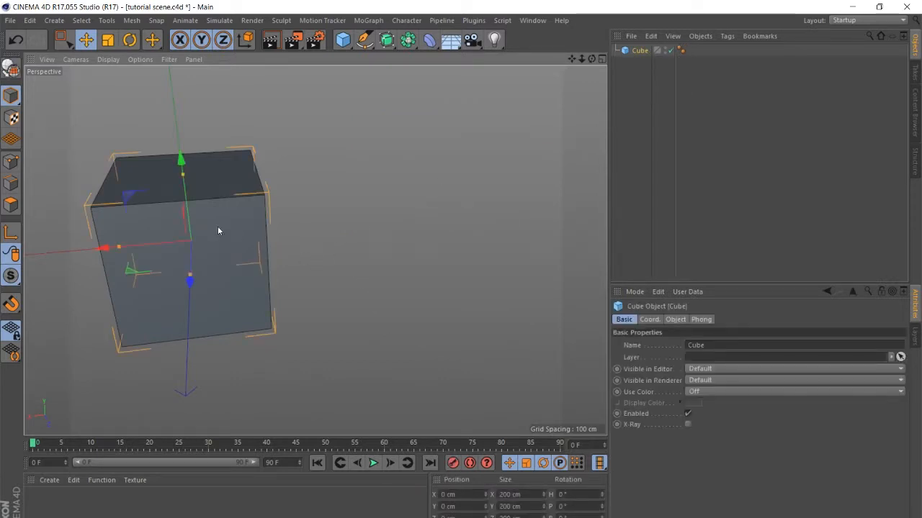
key(Delete)
scroll(310, 241, down, 2)
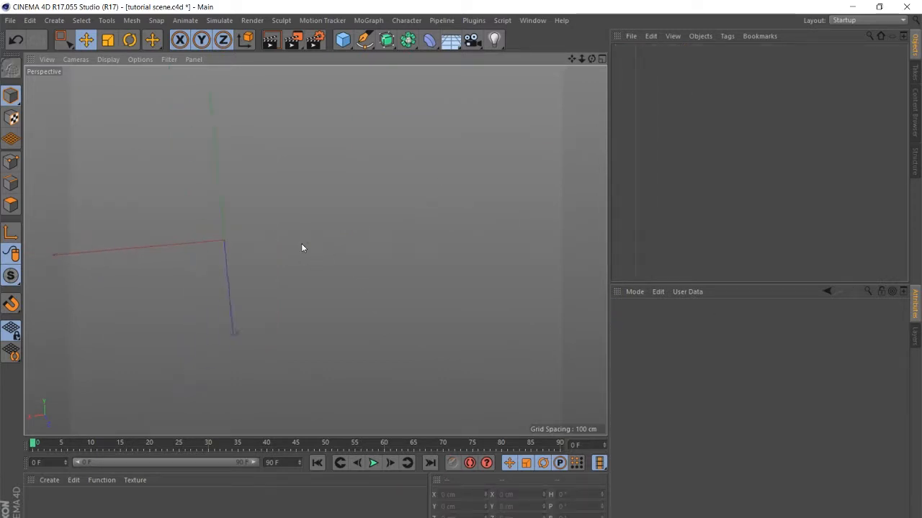
scroll(302, 248, down, 1)
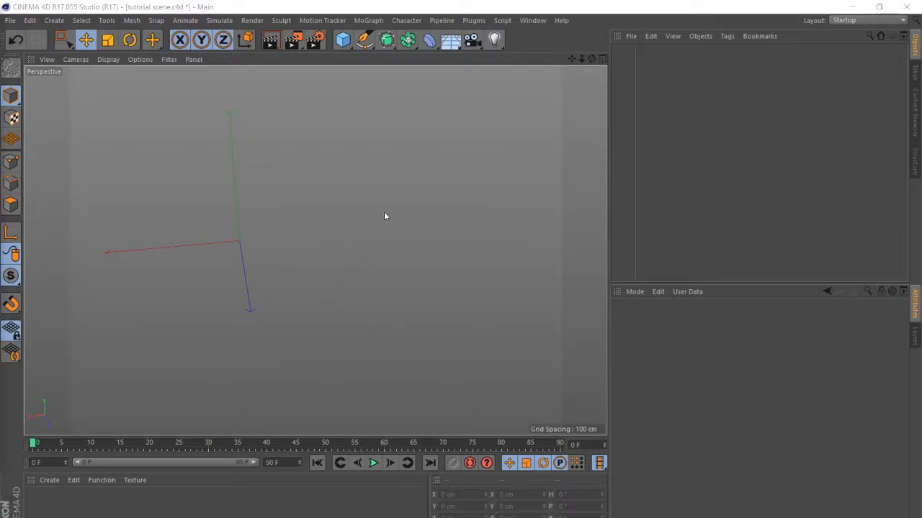
- Scrub through the animation timeline and return the playhead to frame 0
scroll(308, 308, up, 1)
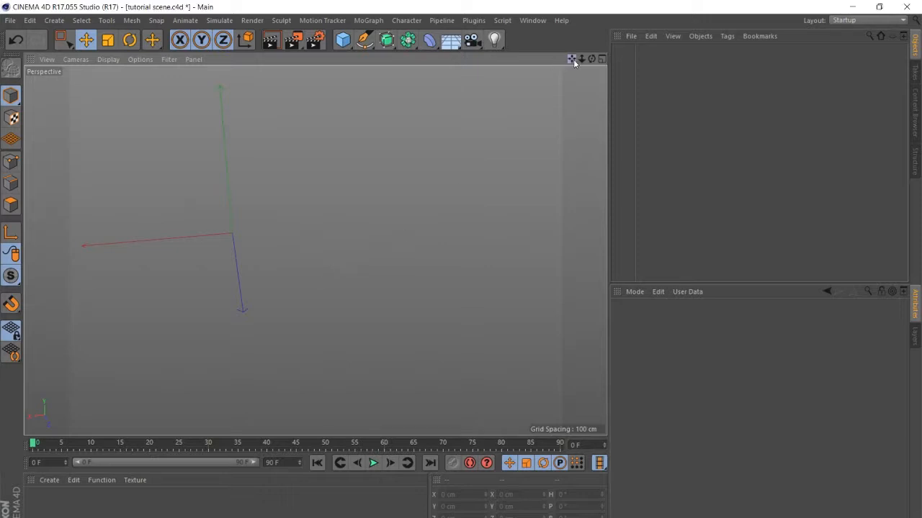
drag(572, 59, 696, 4)
mouse_move(35, 445)
mouse_down()
mouse_move(298, 468)
mouse_move(520, 462)
mouse_move(29, 452)
mouse_up()
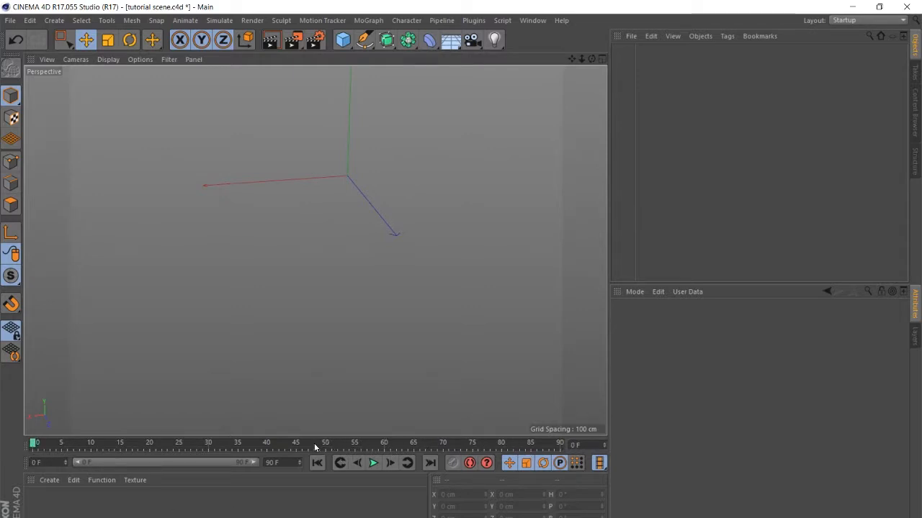
drag(36, 445, 15, 451)
alt+drag(360, 348, 350, 305)
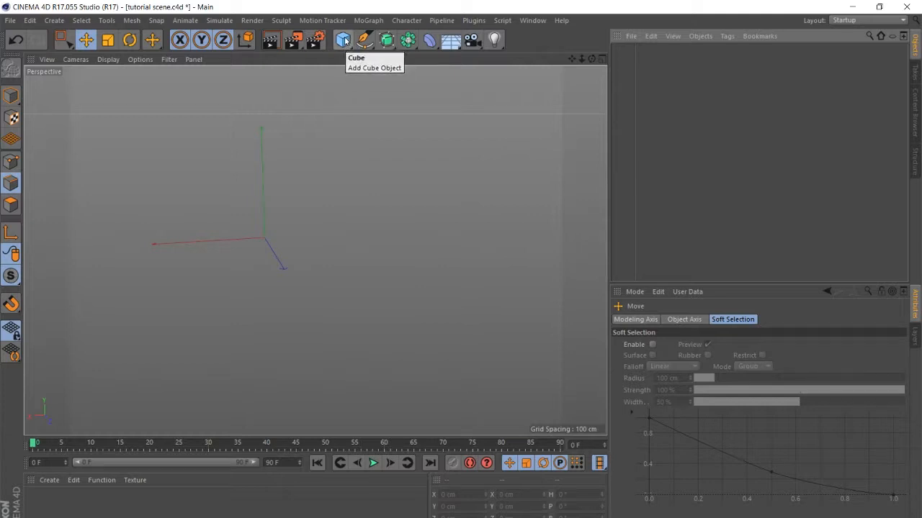
- Add a Plane primitive to the scene and set its height to 1500 cm
click(344, 40)
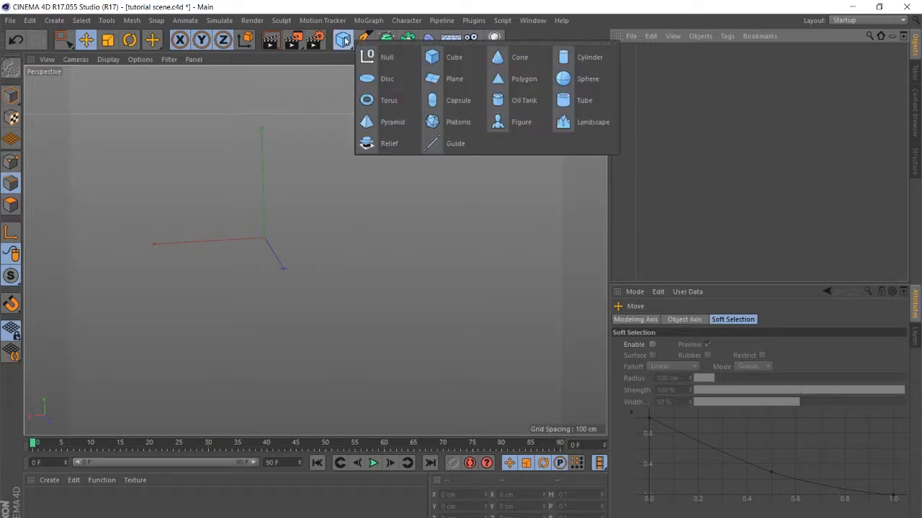
click(443, 80)
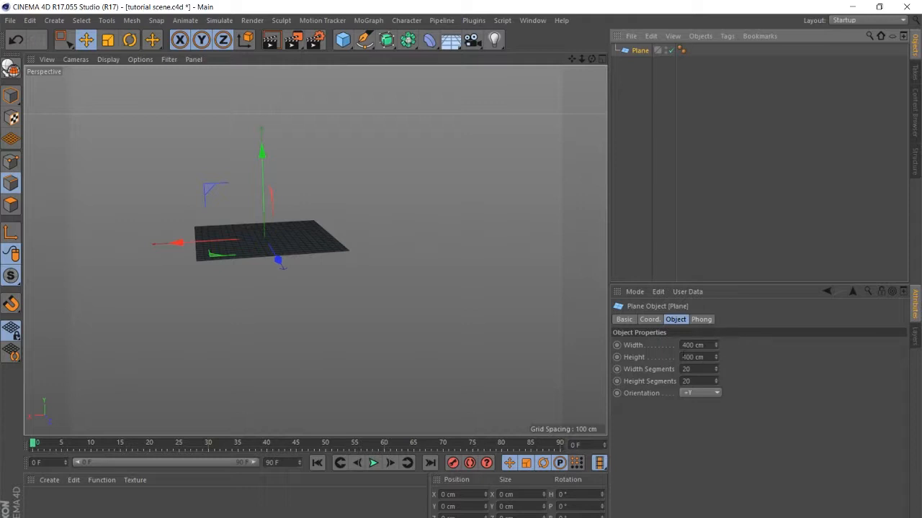
click(712, 358)
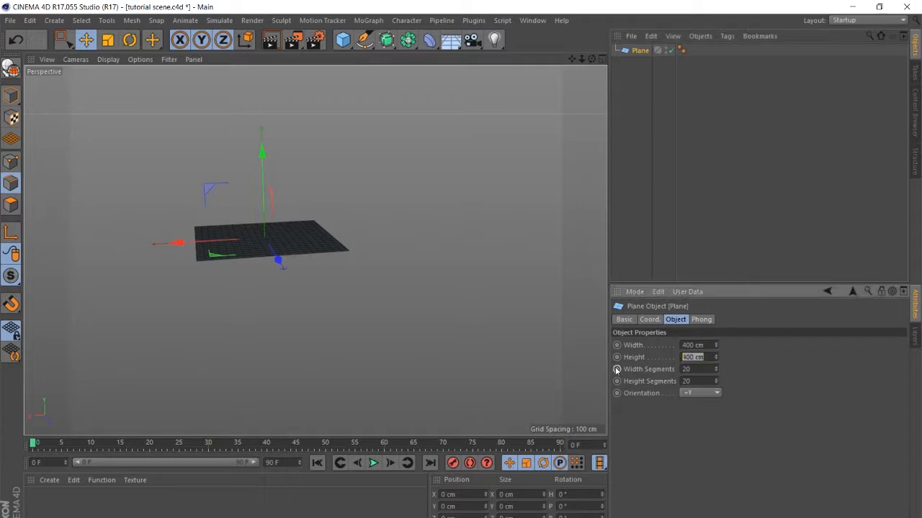
text(1500)
key(Return)
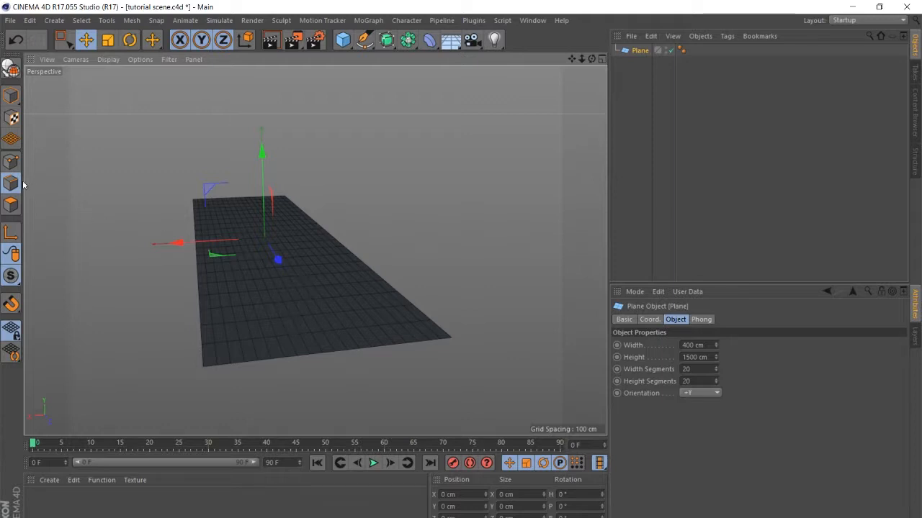
alt+drag(243, 309, 247, 319)
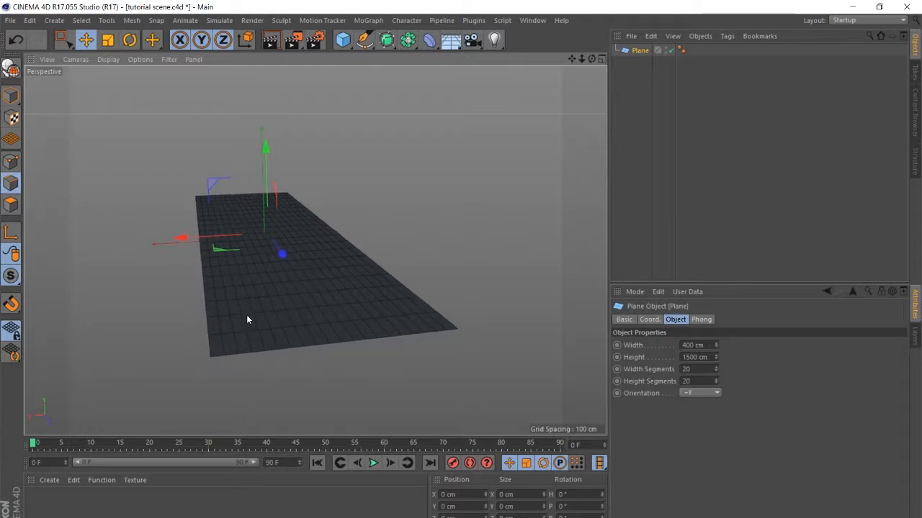
alt+drag(280, 288, 231, 247)
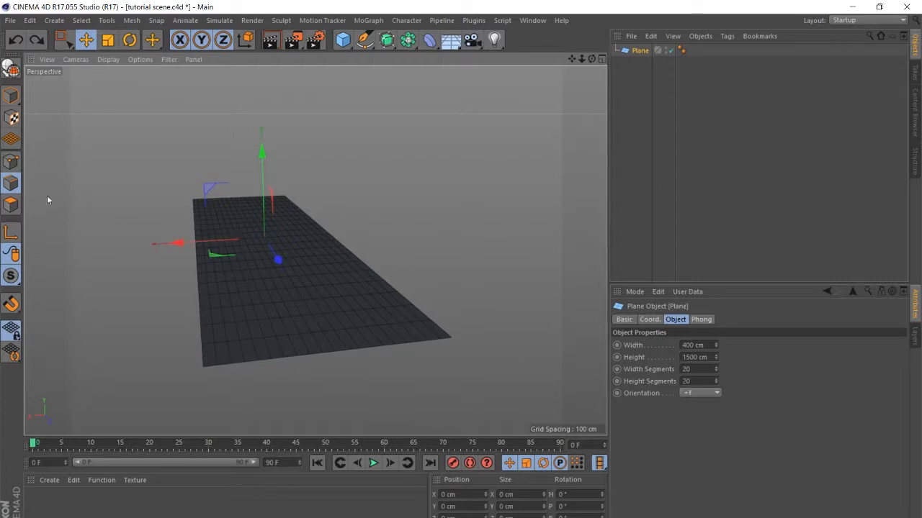
- Switch between Polygons and Points modes with the plane selected, ending in Polygons mode
click(9, 204)
click(10, 161)
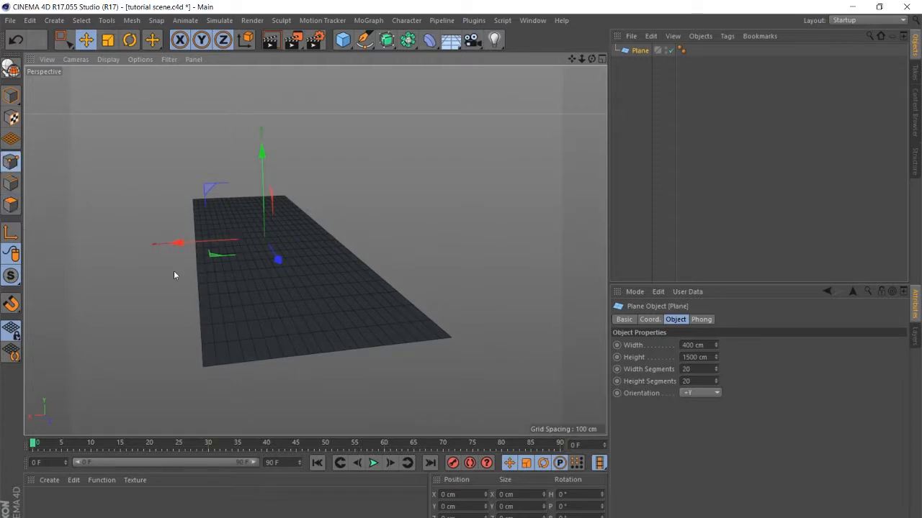
click(10, 205)
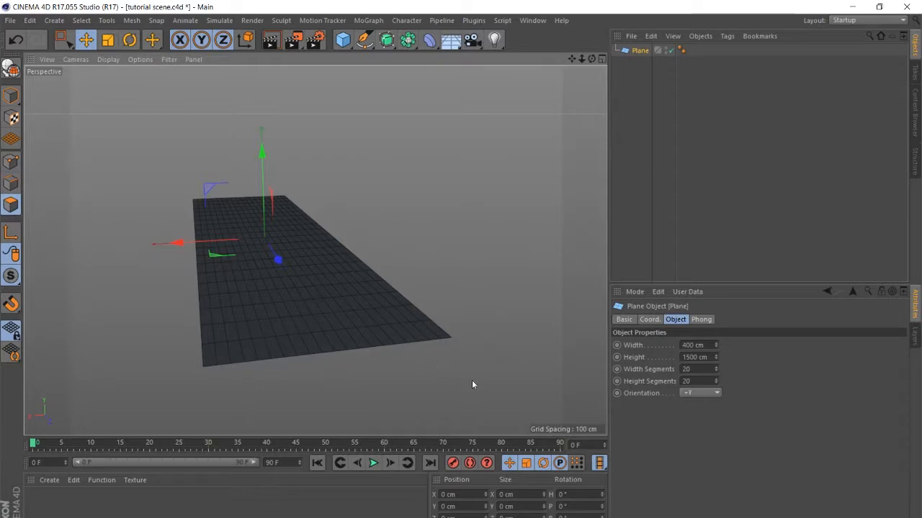
- Set the plane's width segments to 5
double_click(686, 368)
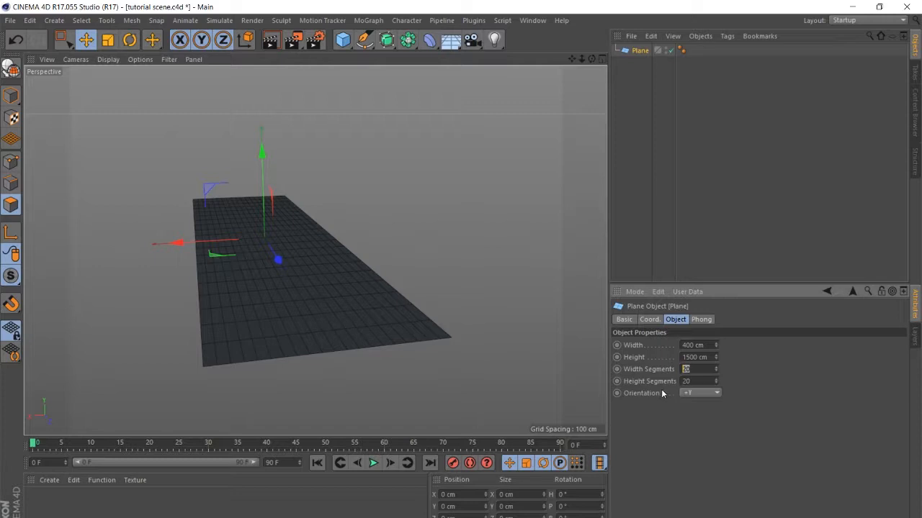
text(5)
scroll(215, 292, up, 2)
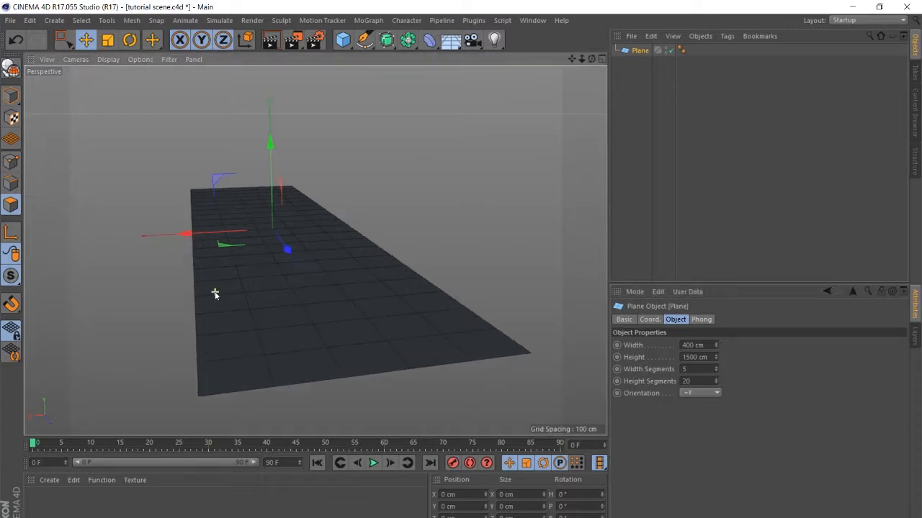
- Convert the plane primitive into an editable polygon object
click(10, 69)
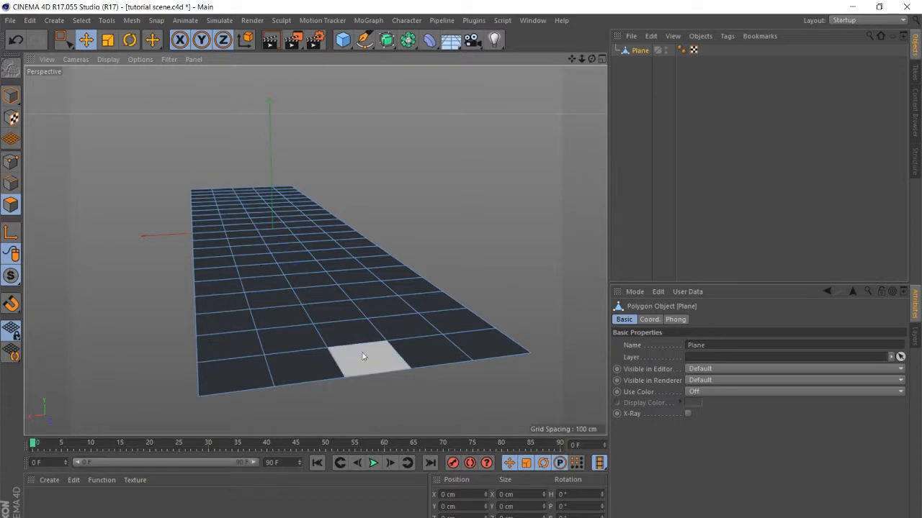
scroll(256, 215, up, 2)
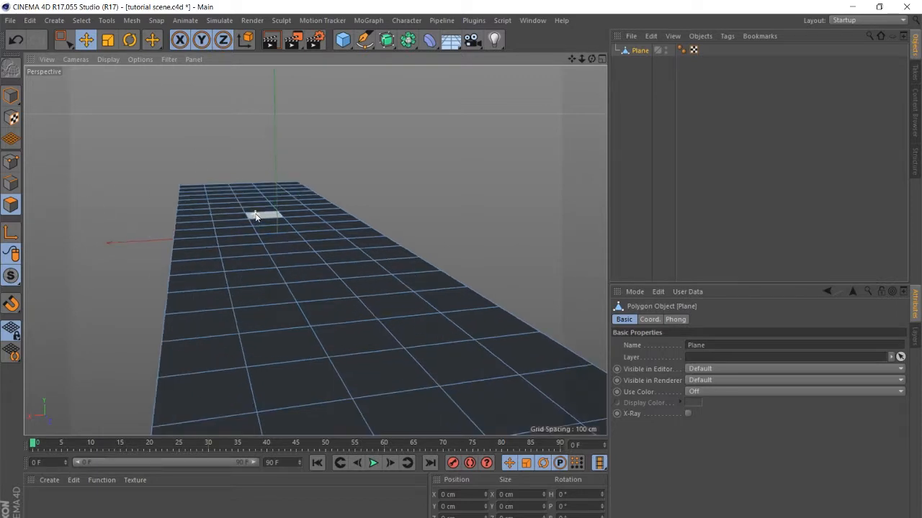
scroll(257, 215, down, 3)
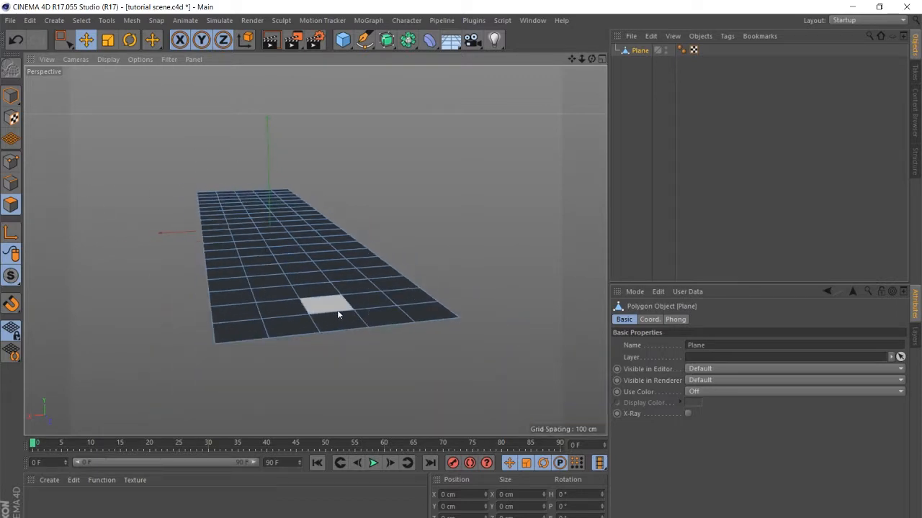
scroll(80, 214, up, 2)
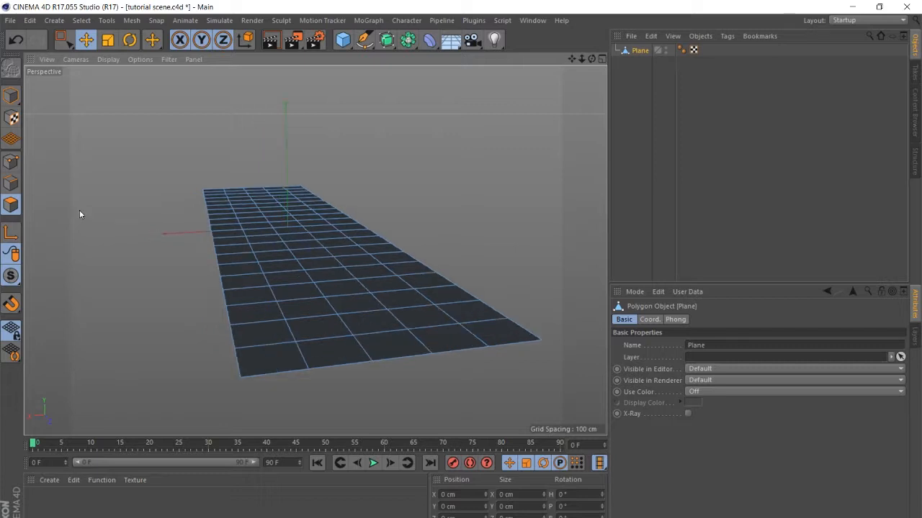
- Show the Grid in the perspective view and hide it again
scroll(80, 213, down, 2)
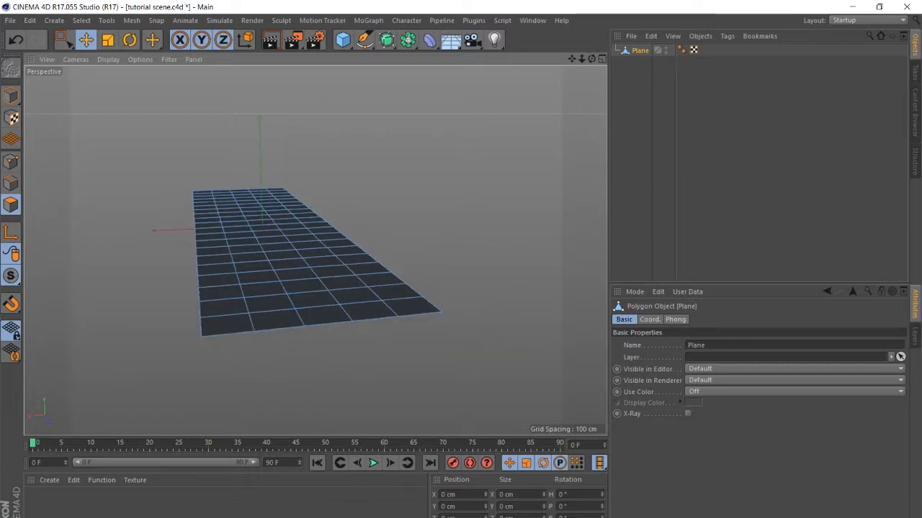
click(144, 59)
mouse_move(168, 59)
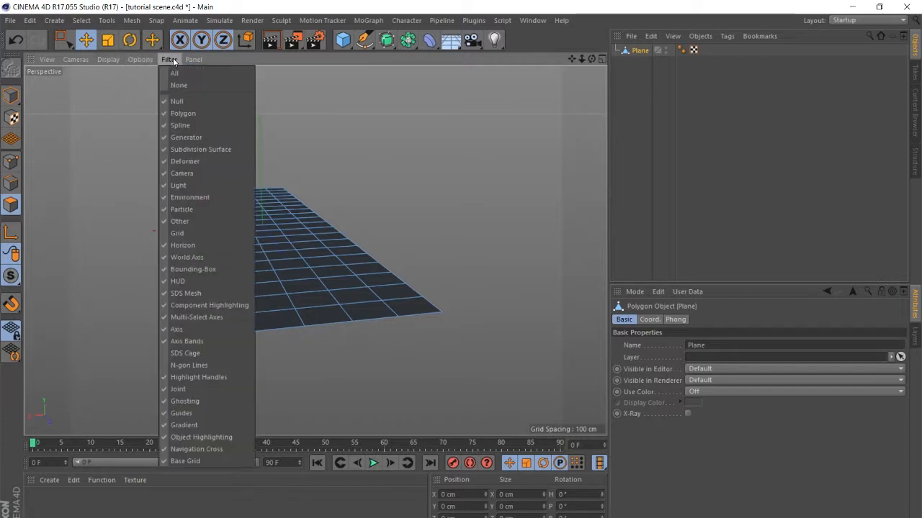
click(194, 236)
alt+drag(247, 295, 344, 223)
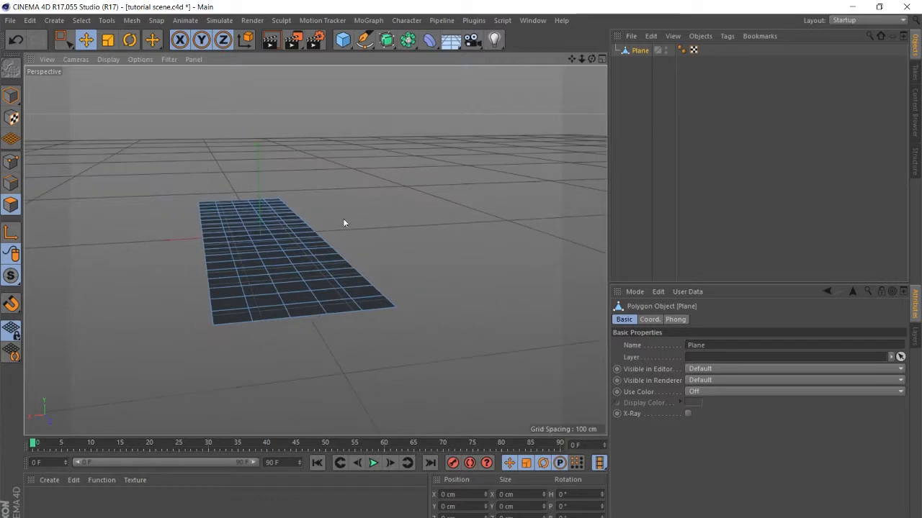
click(164, 59)
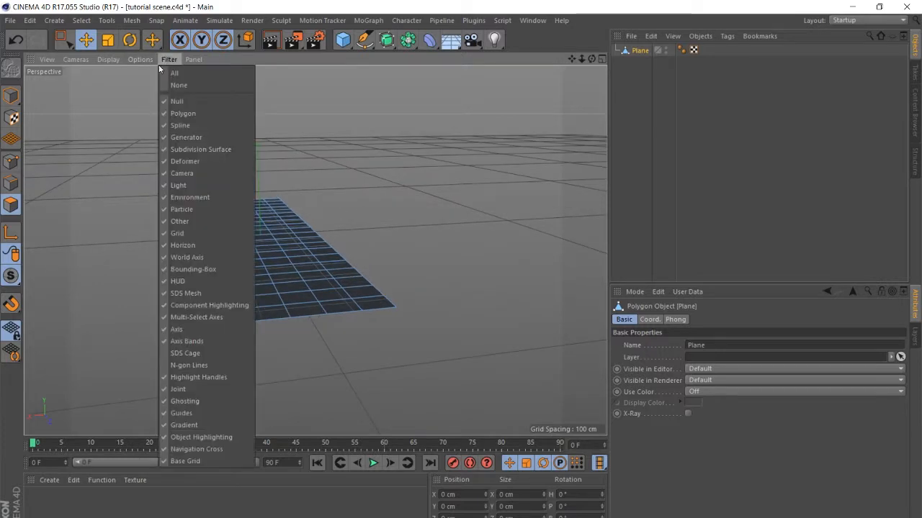
click(179, 234)
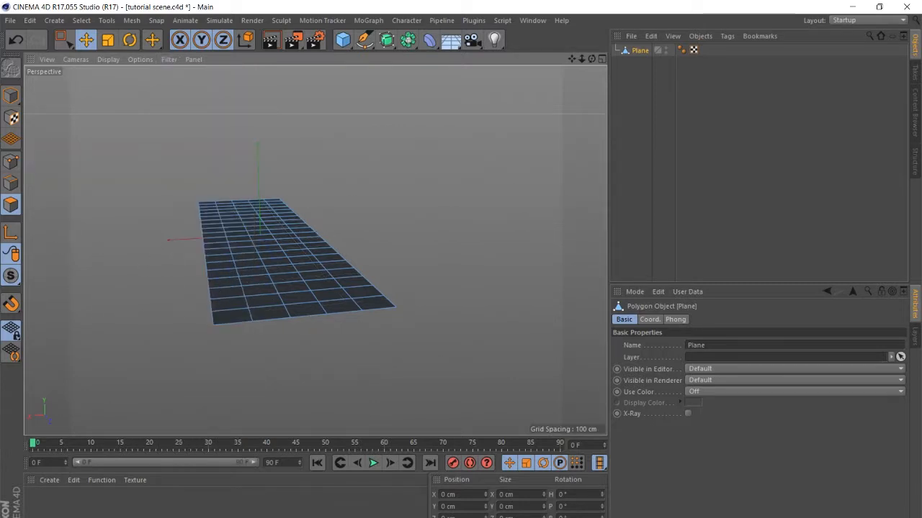
- Select the ring of cross edges along the plane's middle column with Ring Selection in Edges mode
scroll(253, 273, up, 2)
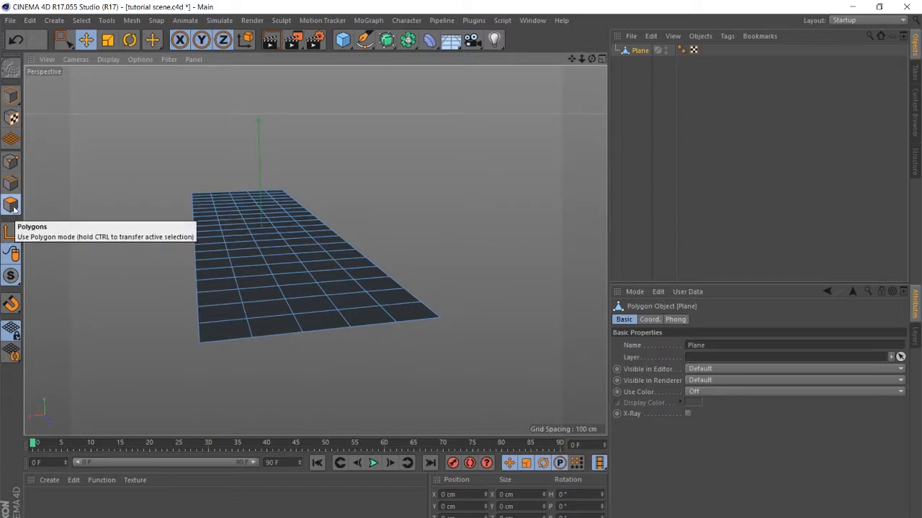
click(11, 185)
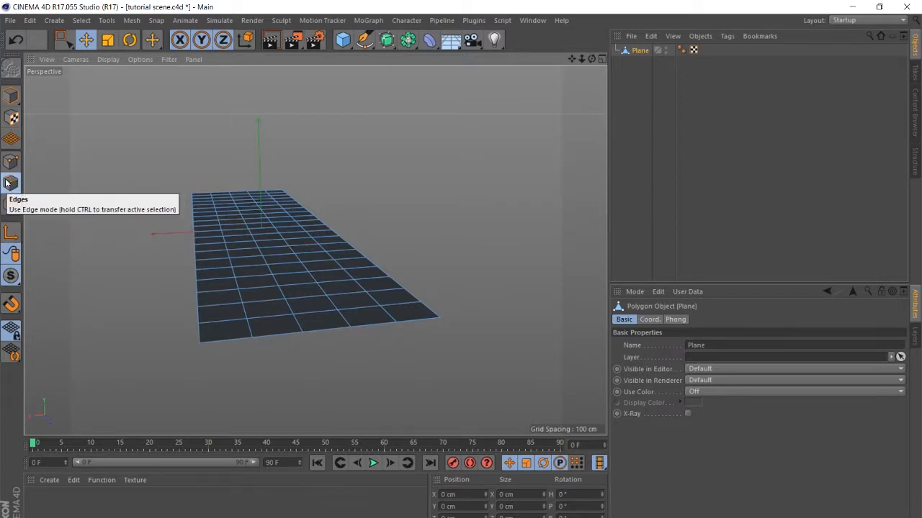
click(81, 21)
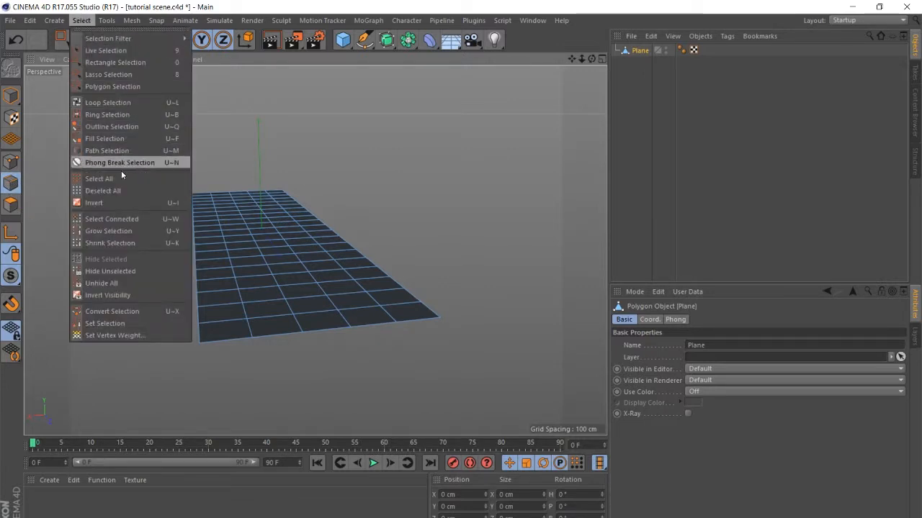
click(118, 116)
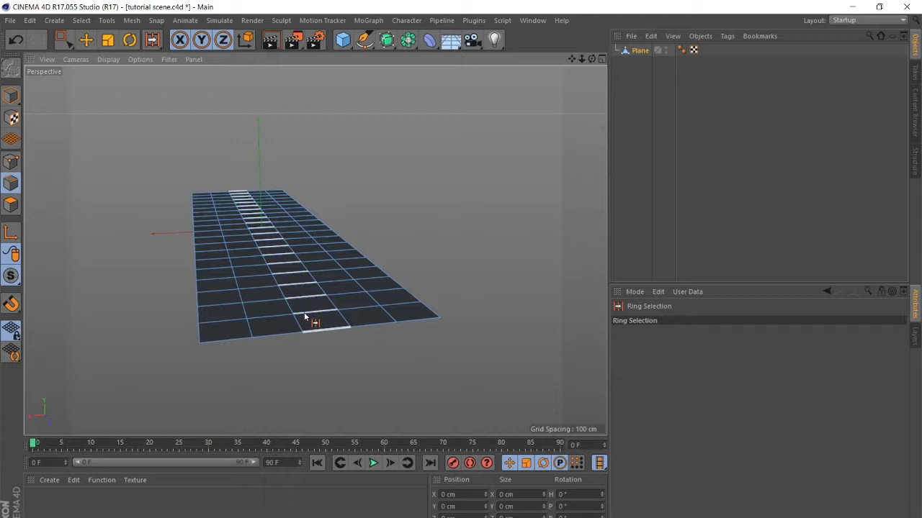
click(305, 316)
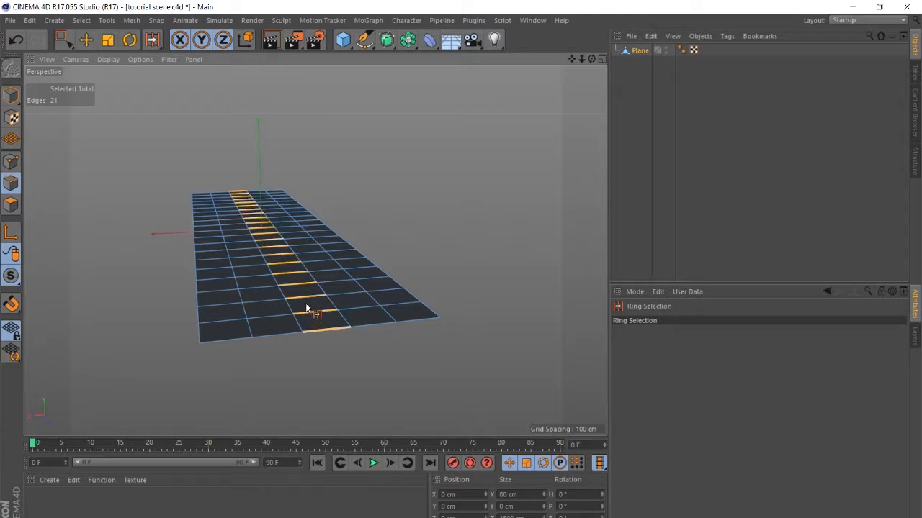
- Subdivide the middle column lengthwise by applying Connect Points/Edges twice to the selected edge ring
right_click(306, 308)
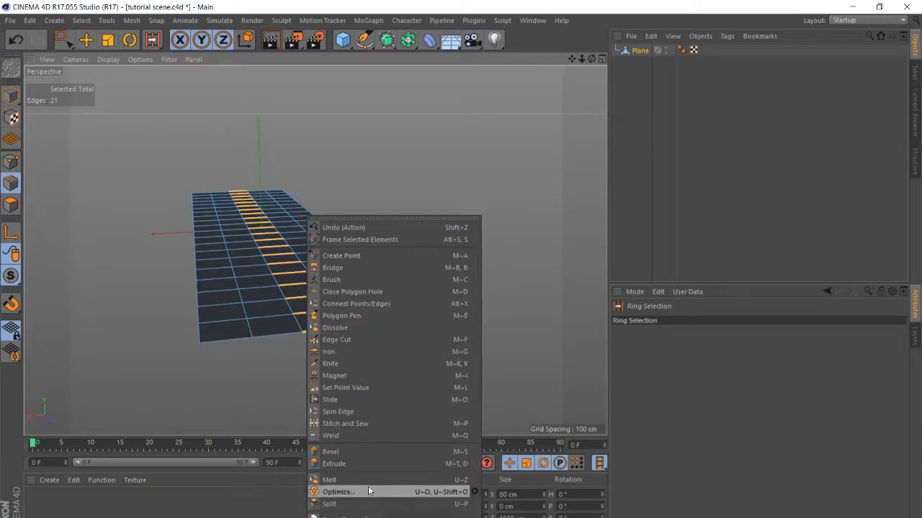
click(376, 304)
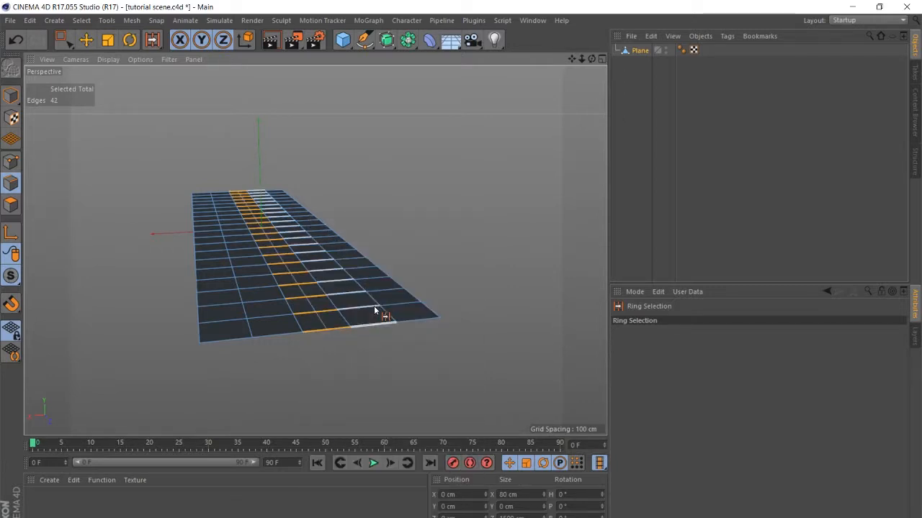
right_click(309, 312)
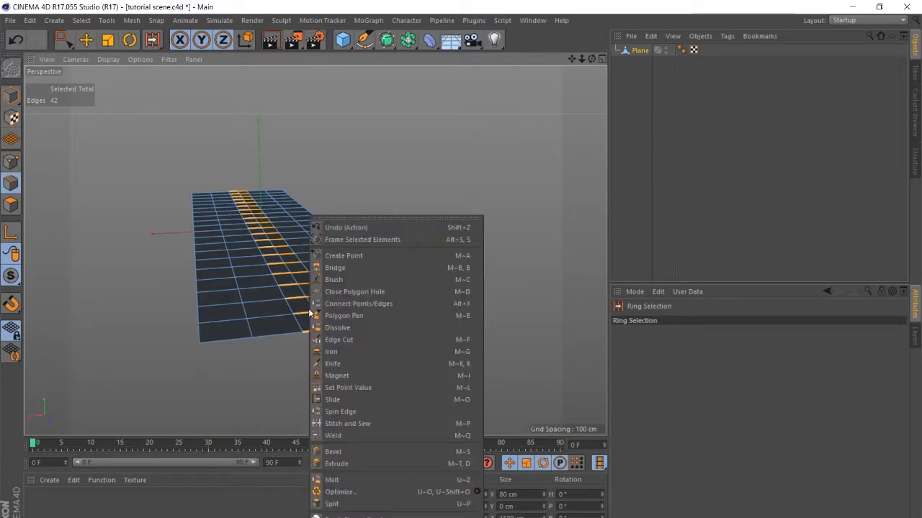
click(376, 304)
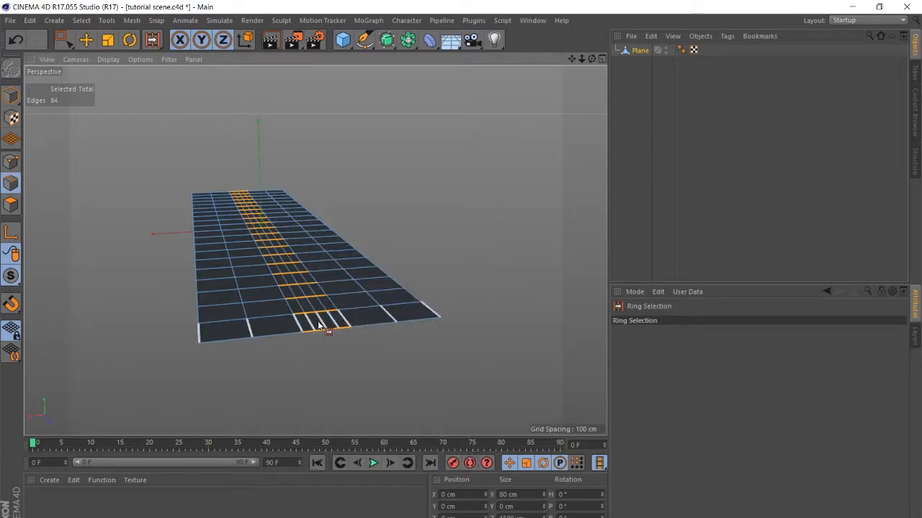
scroll(317, 264, up, 3)
scroll(318, 272, down, 2)
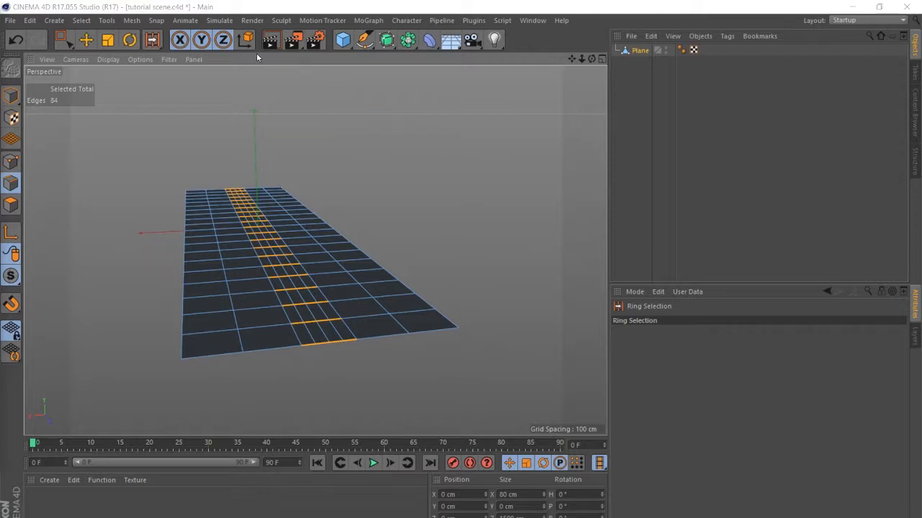
- Extrude the plane's long outer edge loop on the negative X side outward by about 600 cm to form a wide strip
click(85, 40)
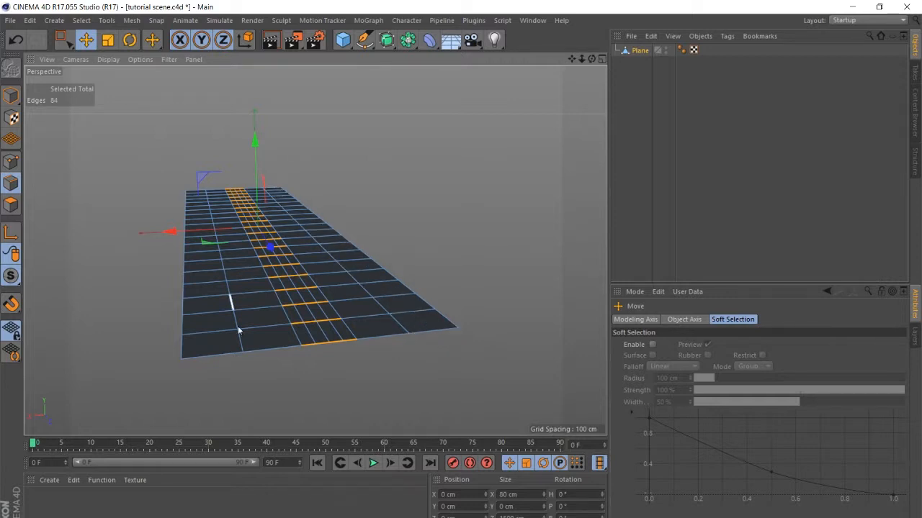
click(408, 291)
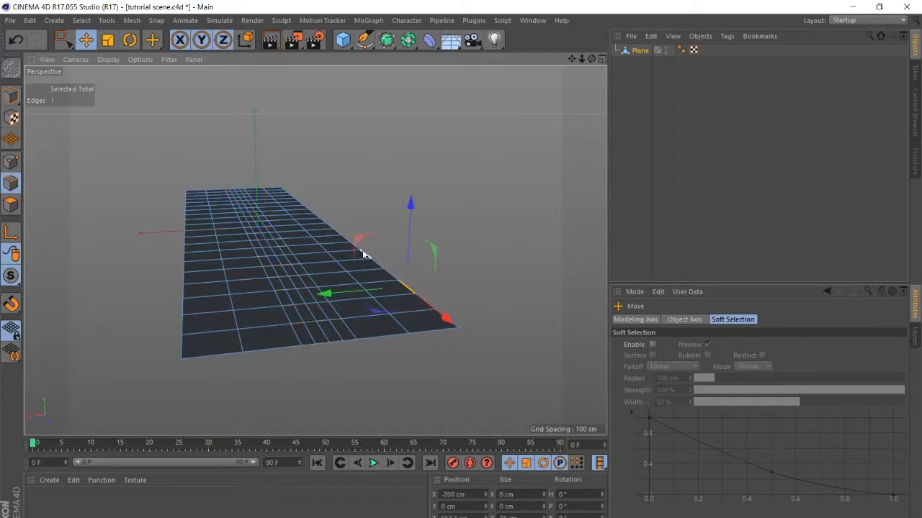
click(321, 211)
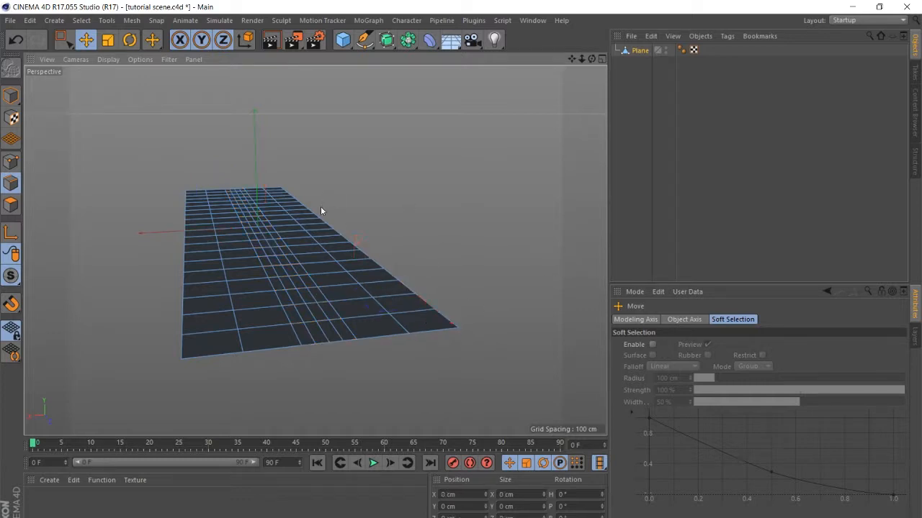
click(442, 319)
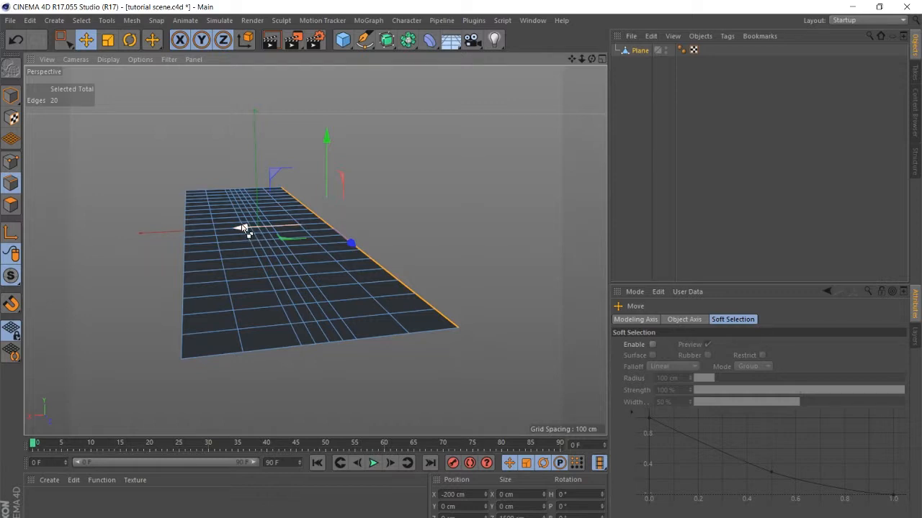
drag(252, 238, 432, 238)
scroll(350, 251, down, 3)
scroll(500, 233, up, 4)
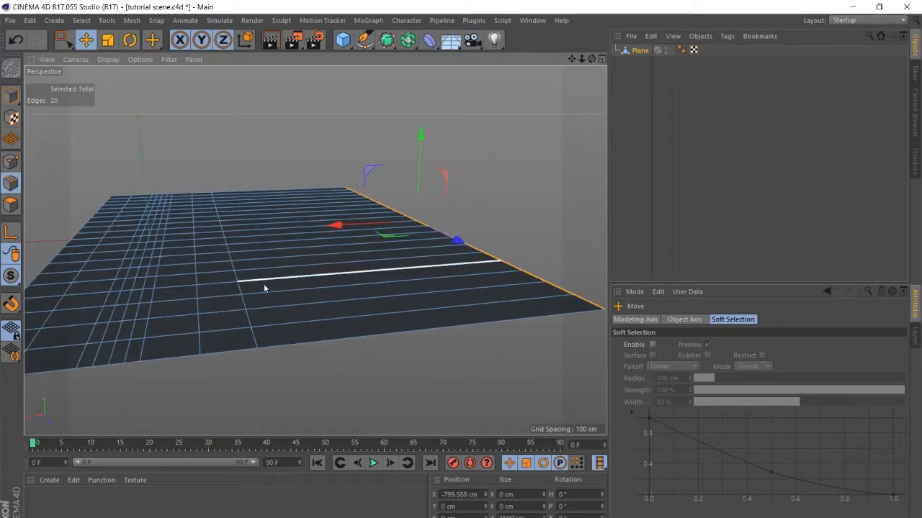
scroll(378, 250, down, 1)
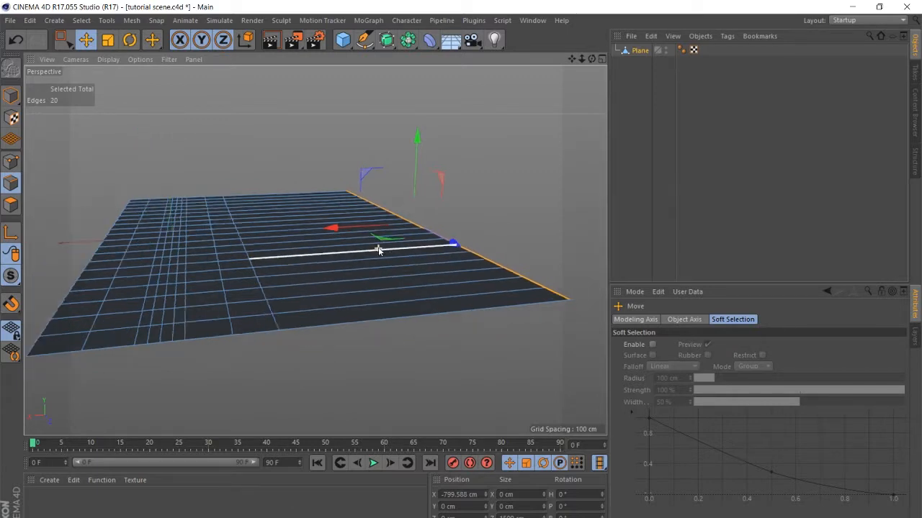
scroll(378, 249, down, 1)
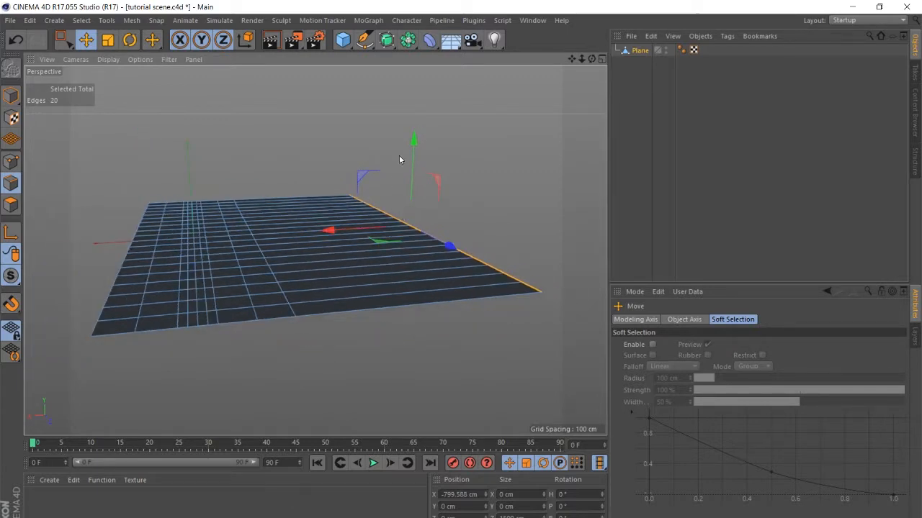
scroll(153, 162, down, 1)
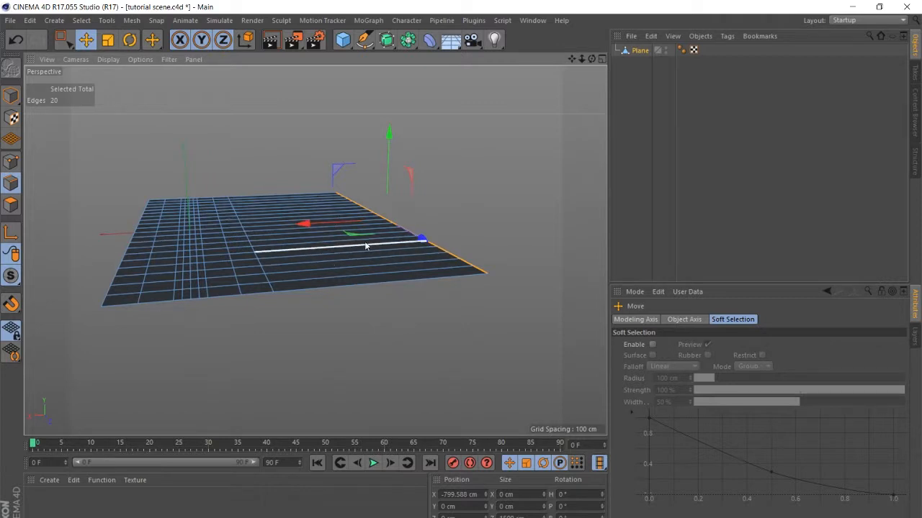
scroll(271, 232, up, 2)
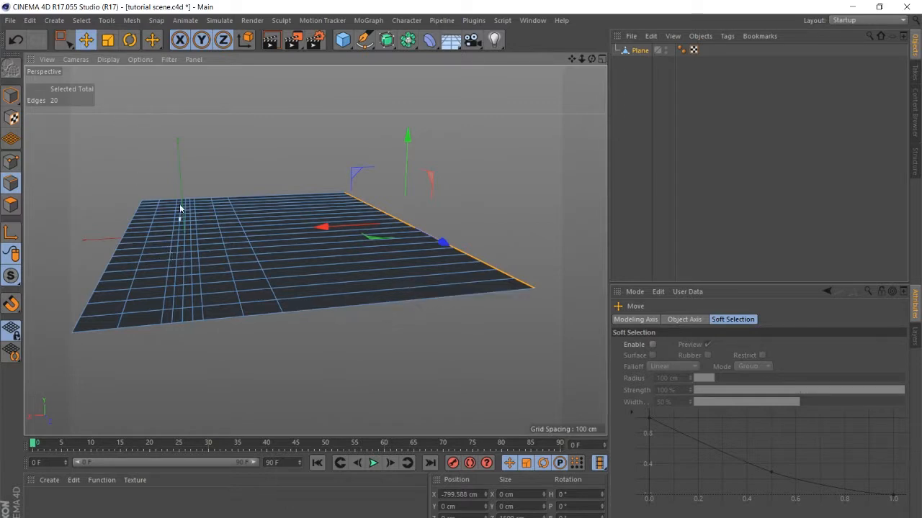
- Select the wide strip's 20 polygons with Live Selection, split them into a separate object and delete them from the original plane
drag(67, 42, 112, 61)
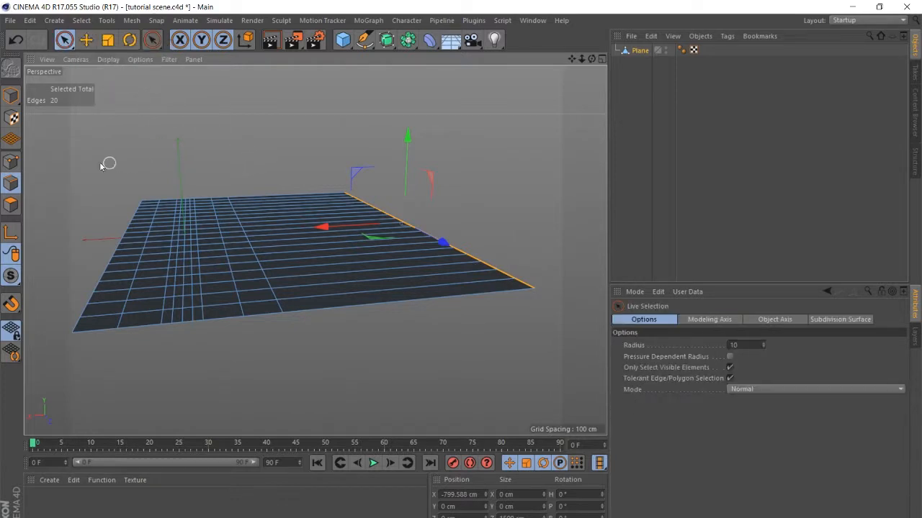
click(12, 205)
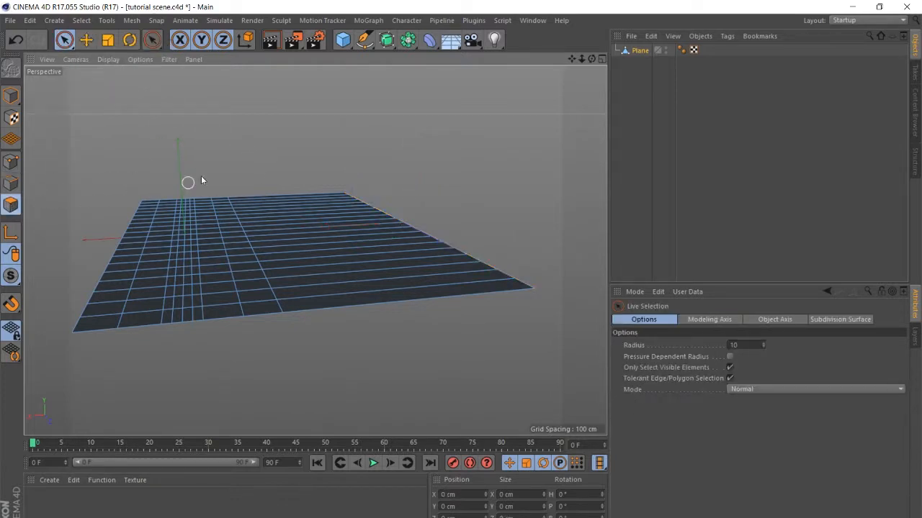
drag(280, 185, 396, 375)
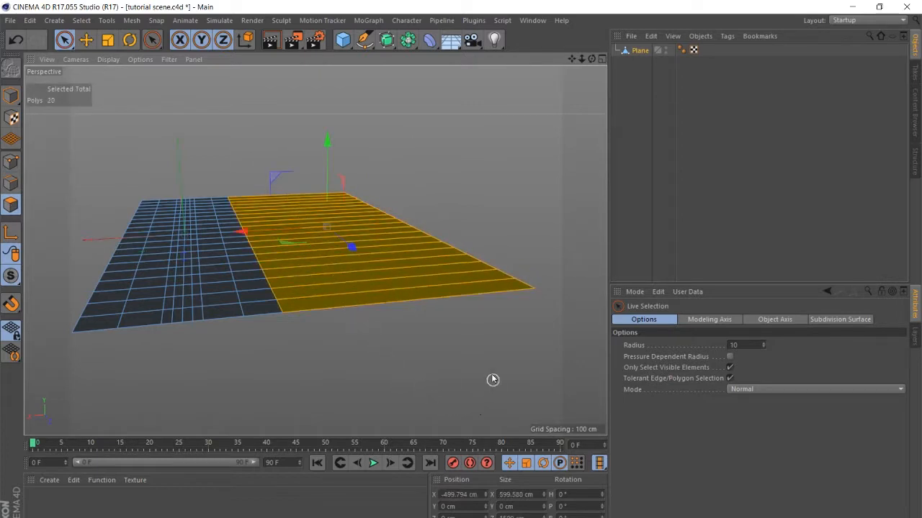
mouse_move(492, 380)
mouse_down()
mouse_move(380, 265)
mouse_move(256, 193)
mouse_up()
drag(231, 147, 360, 333)
mouse_move(450, 311)
mouse_down()
mouse_move(374, 245)
mouse_move(259, 179)
mouse_up()
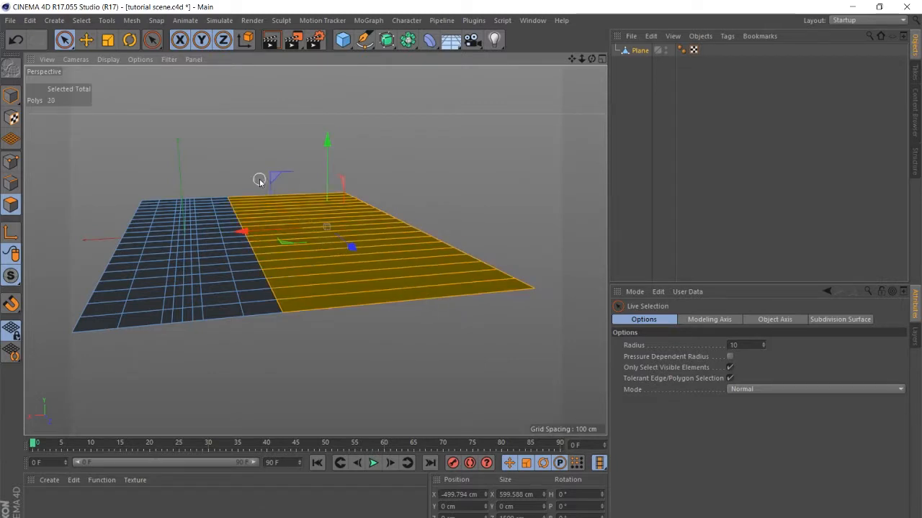
right_click(347, 273)
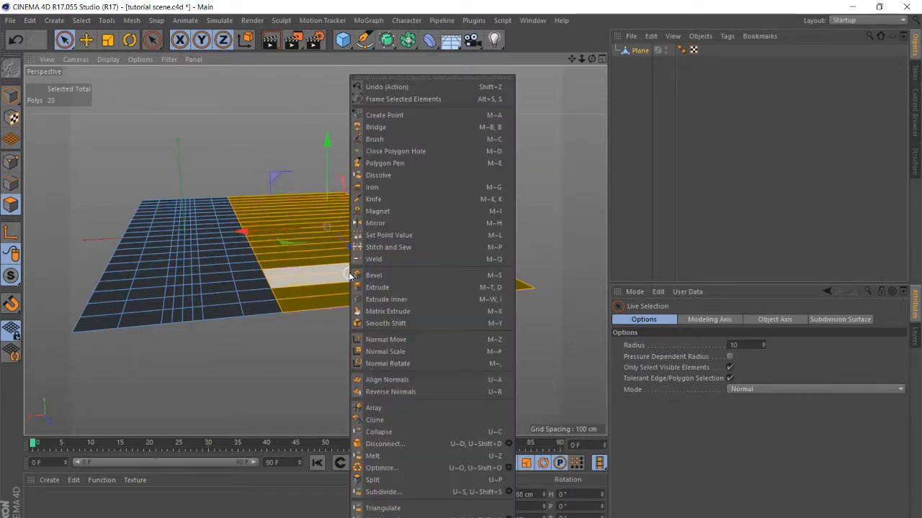
click(380, 481)
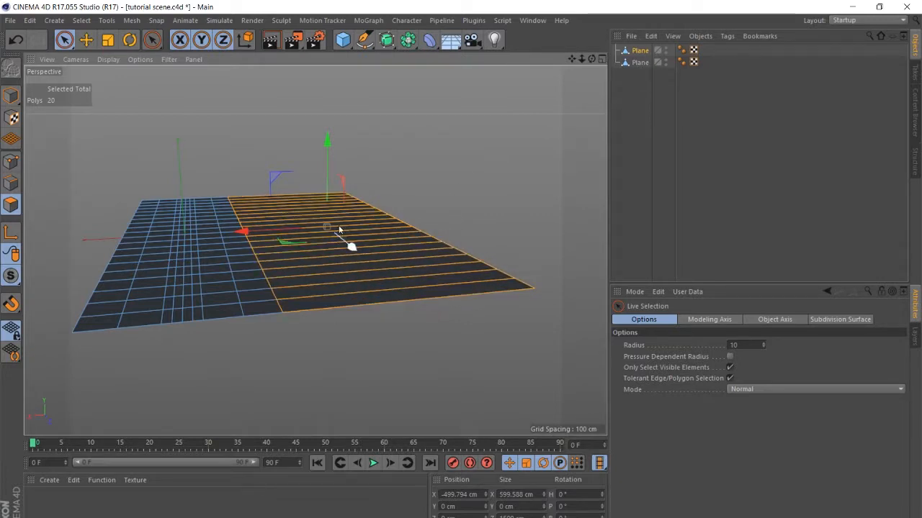
click(470, 134)
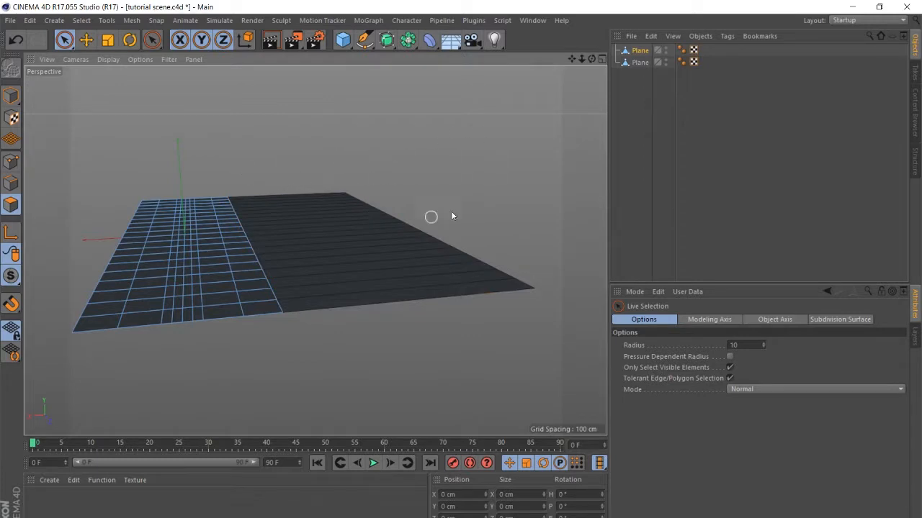
- Raise the split-off wide plane about 28 cm along Y in Model mode
click(633, 81)
click(634, 67)
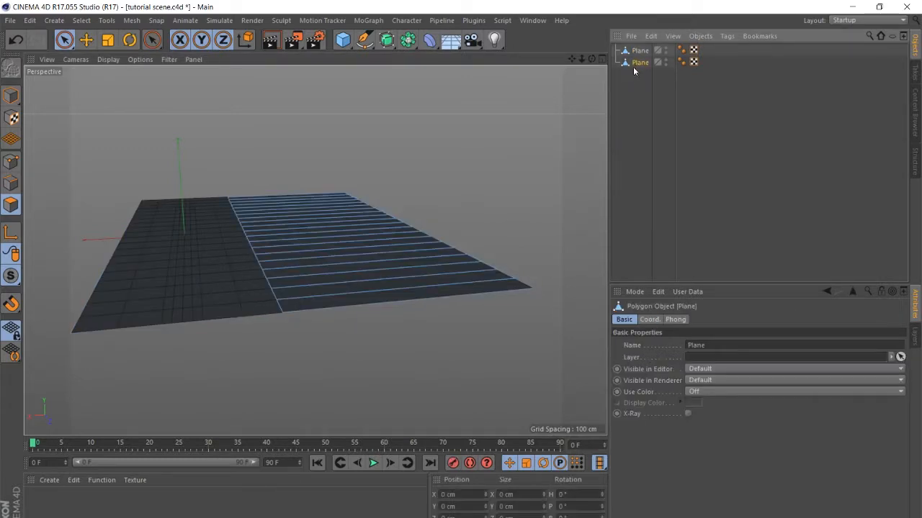
click(85, 40)
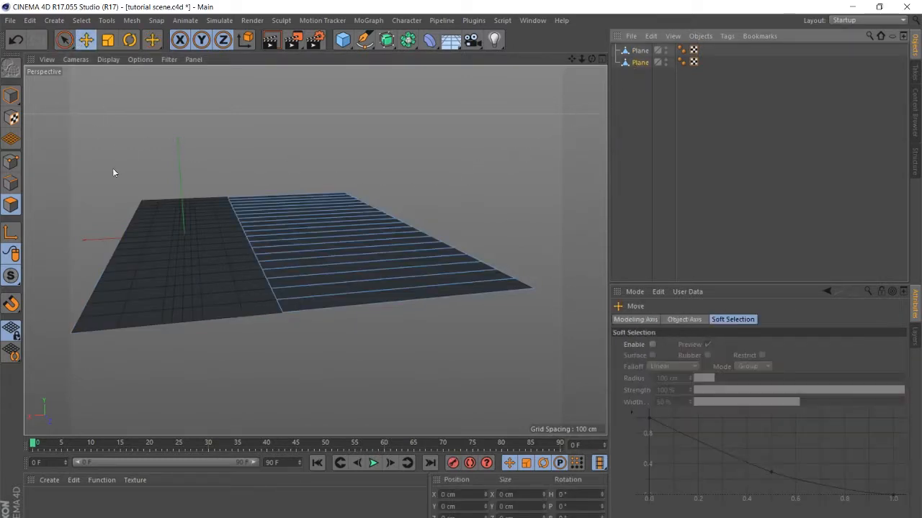
click(11, 95)
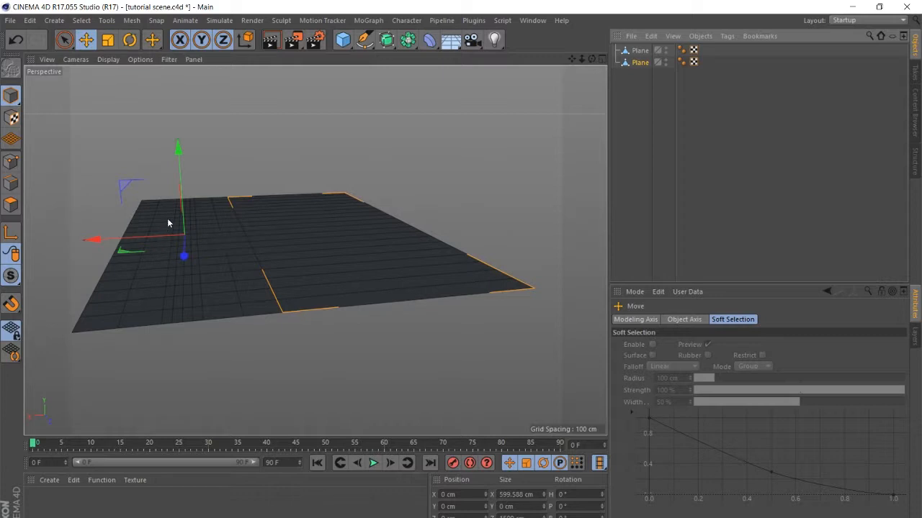
drag(179, 191, 179, 178)
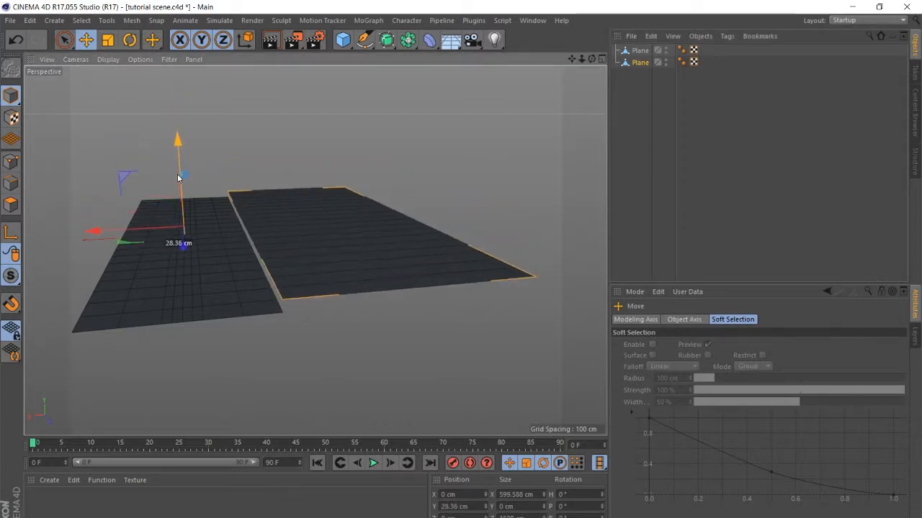
- Undo the last lift of the split-off wide plane
key(ctrl+z)
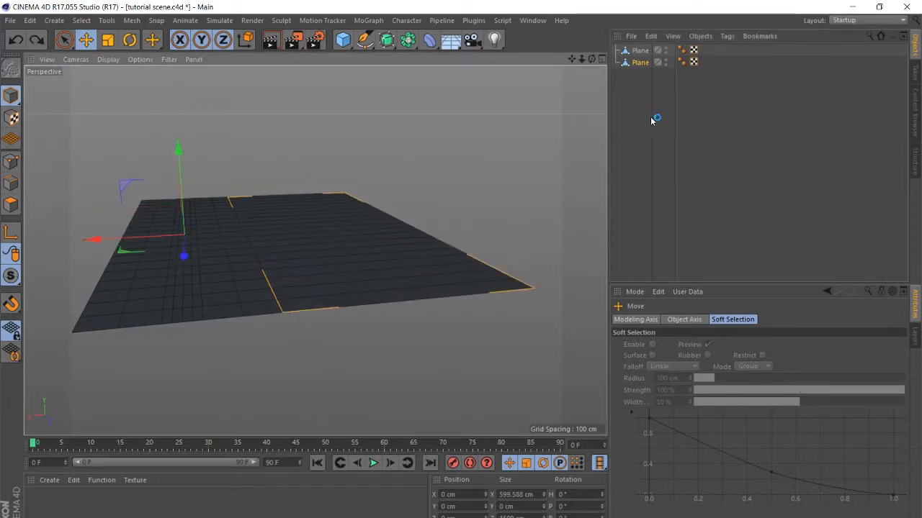
- Try raising the original plane about 41 cm along Y, and undo the move
click(639, 50)
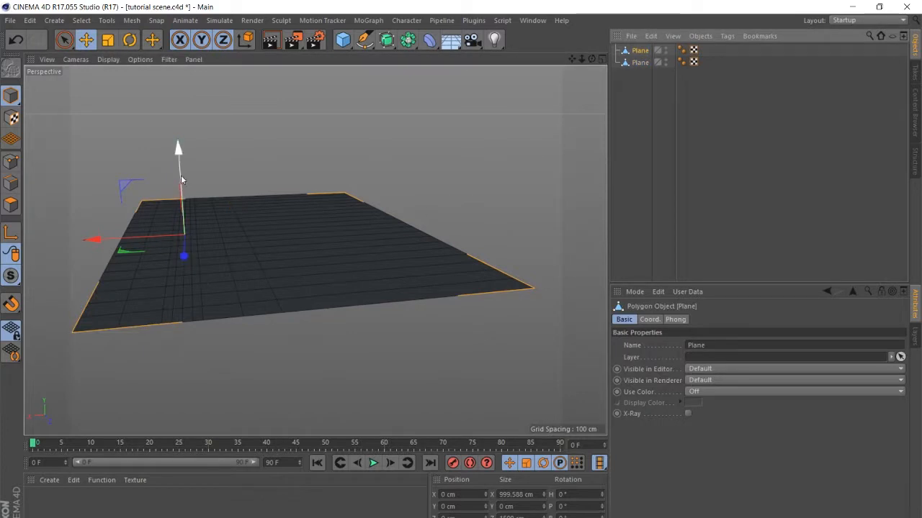
drag(182, 179, 193, 156)
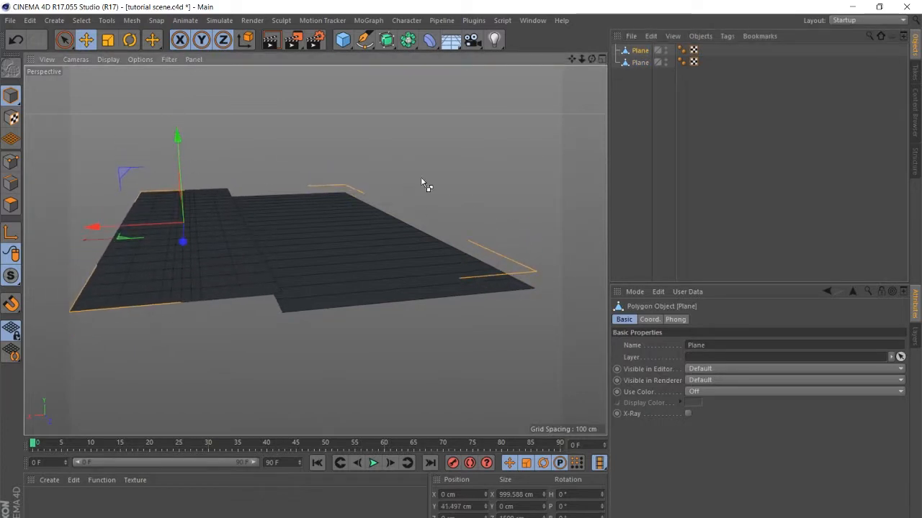
key(ctrl+z)
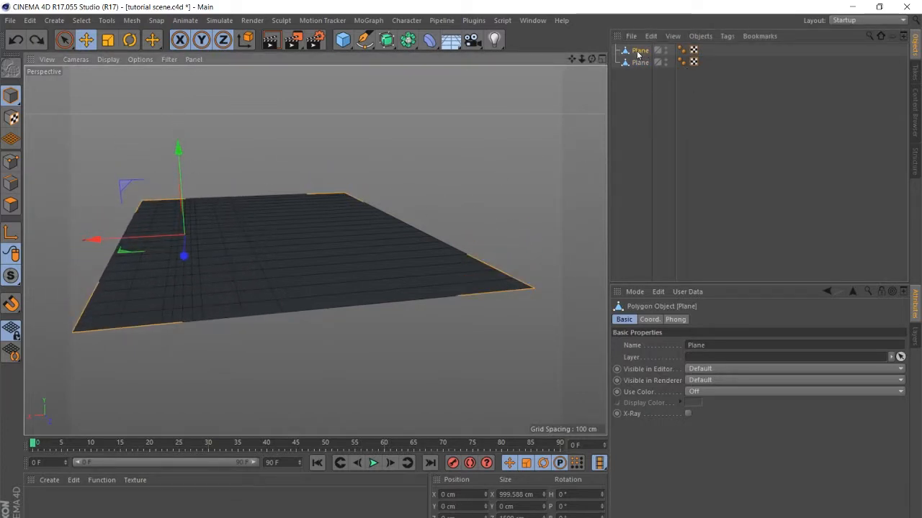
drag(181, 188, 183, 149)
key(ctrl+z)
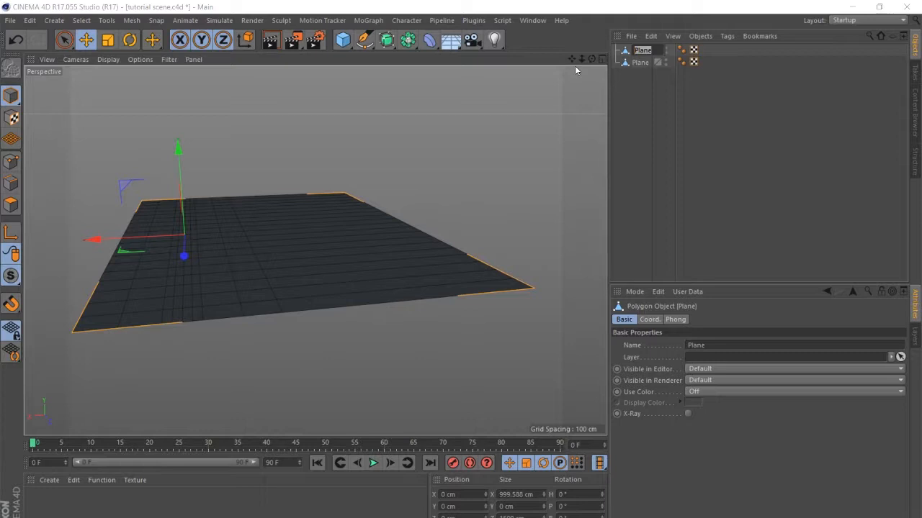
- Rename the original plane as road and the split-off wide plane as lot of land
text(road)
key(Return)
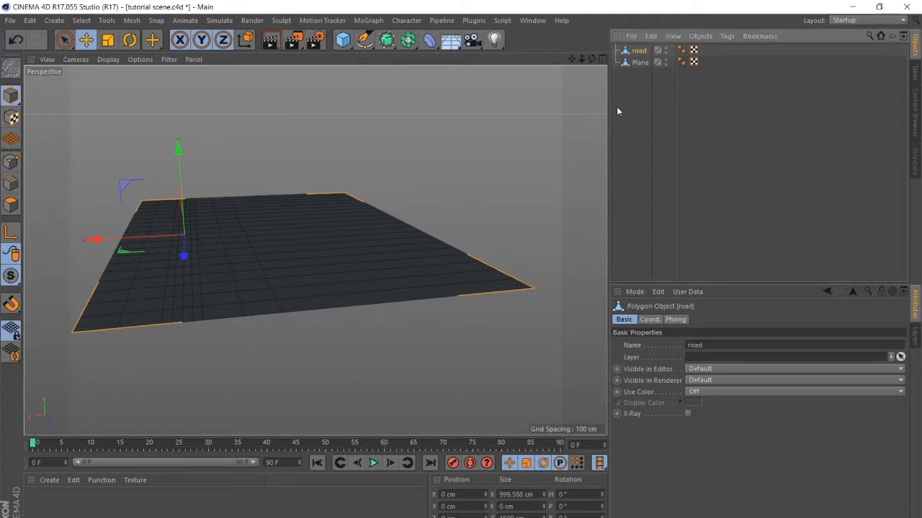
double_click(636, 63)
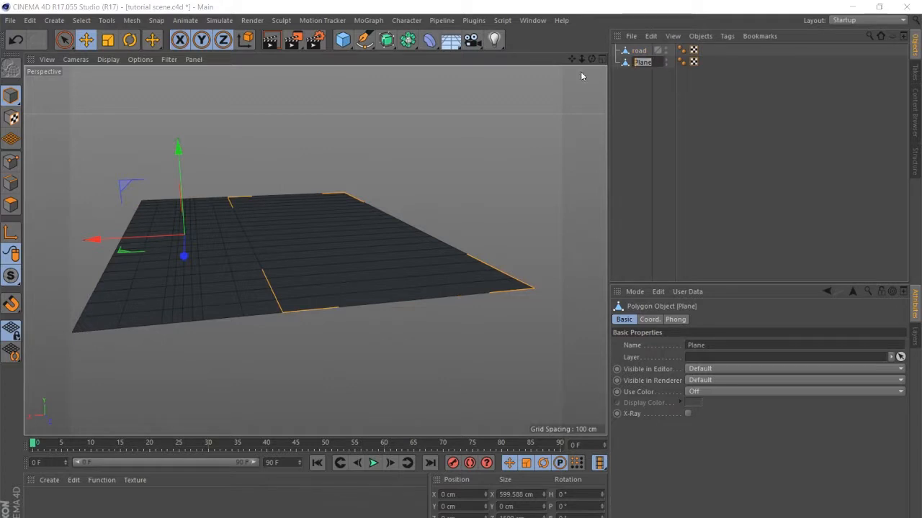
text(lot c)
text(f lan)
text(d)
key(Return)
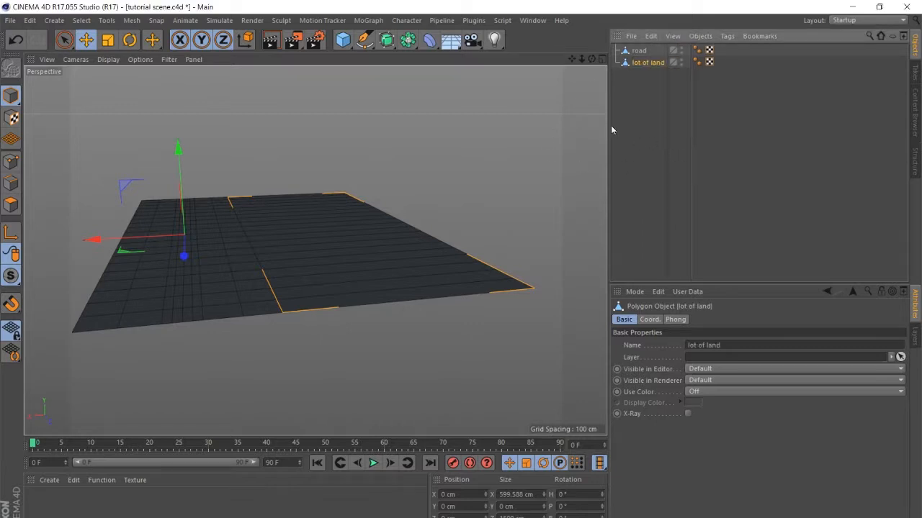
- Select the two outer polygon columns of the road with Live Selection, split them into a separate object and delete them from the road
click(644, 54)
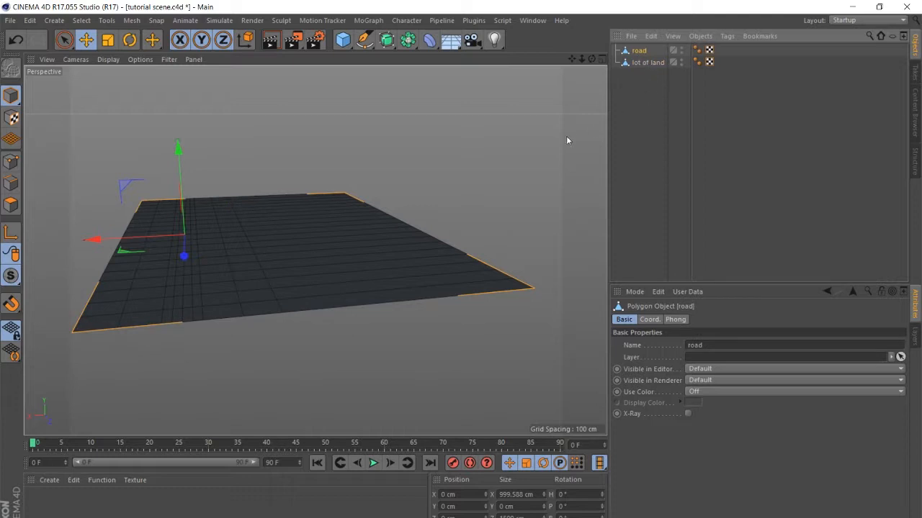
scroll(566, 137, down, 2)
scroll(244, 235, up, 3)
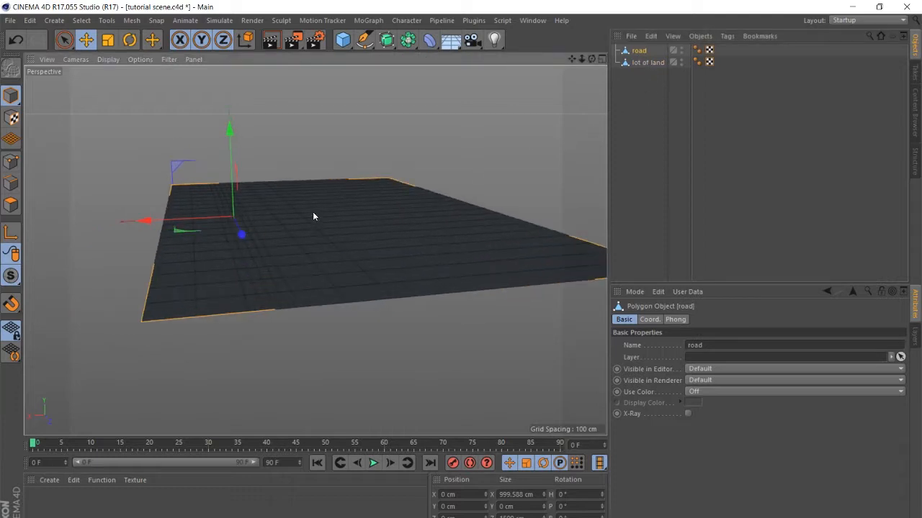
scroll(312, 214, up, 2)
scroll(310, 214, down, 1)
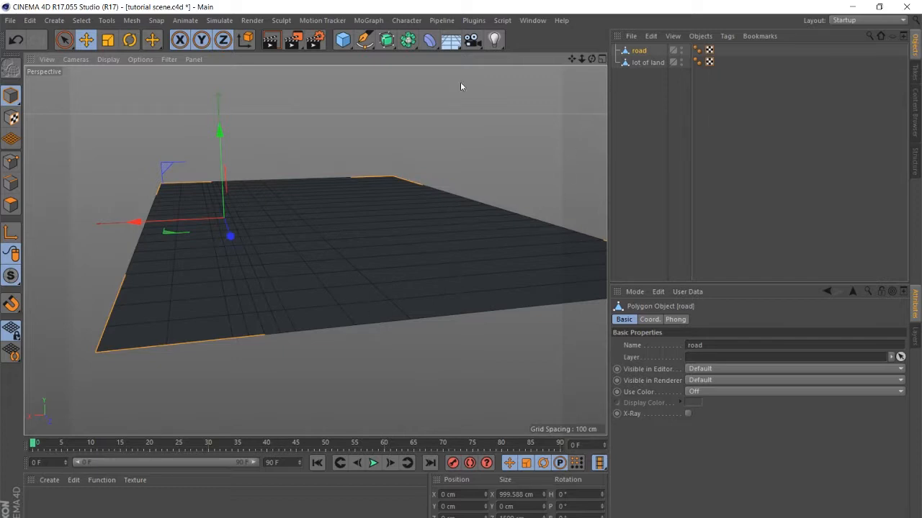
click(9, 206)
click(63, 41)
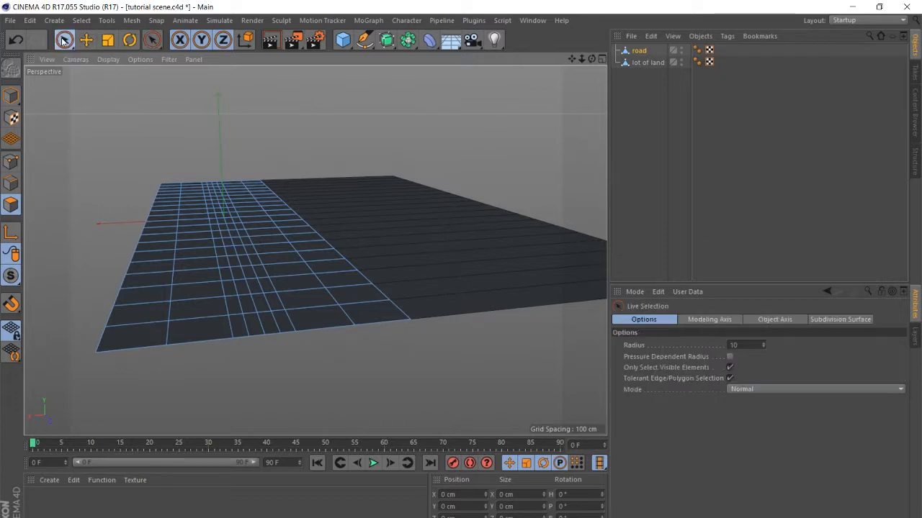
mouse_move(166, 144)
mouse_down()
mouse_move(165, 205)
mouse_move(138, 319)
mouse_up()
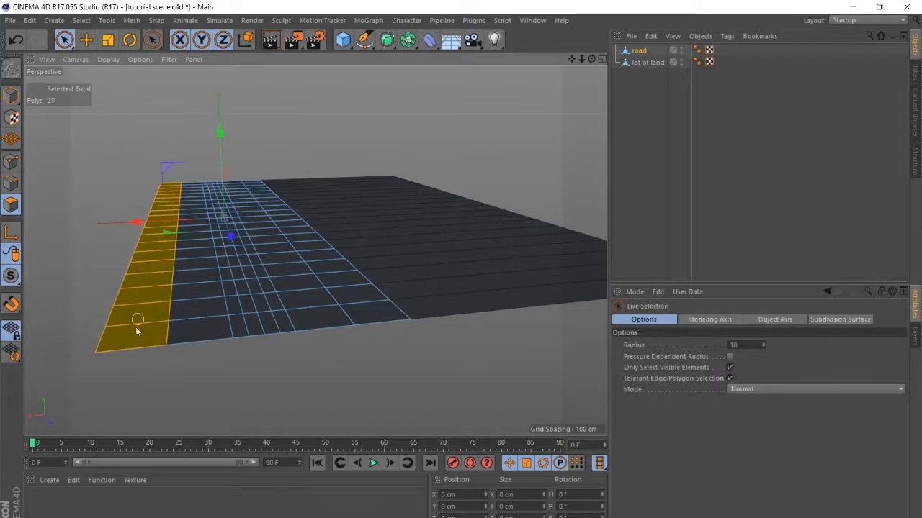
mouse_move(385, 328)
shift+mouse_down()
mouse_move(350, 270)
mouse_move(267, 185)
mouse_move(287, 220)
shift+mouse_up()
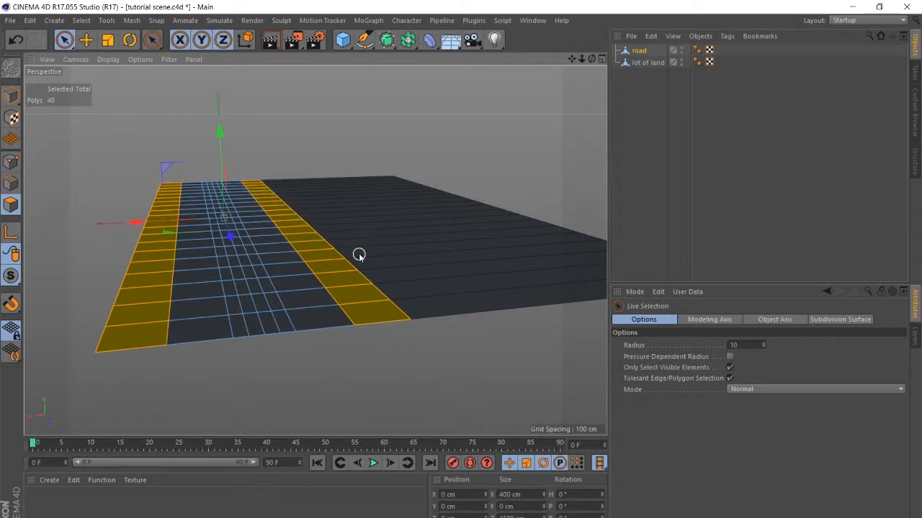
right_click(344, 280)
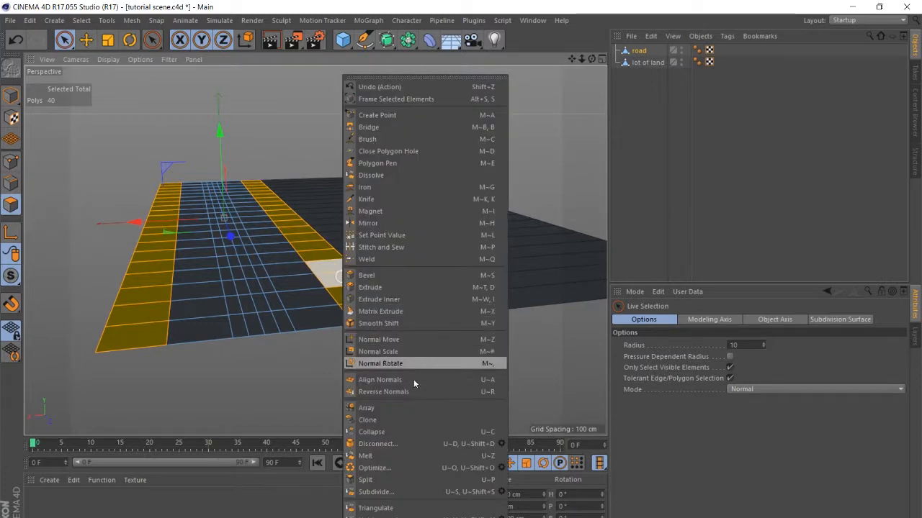
click(396, 480)
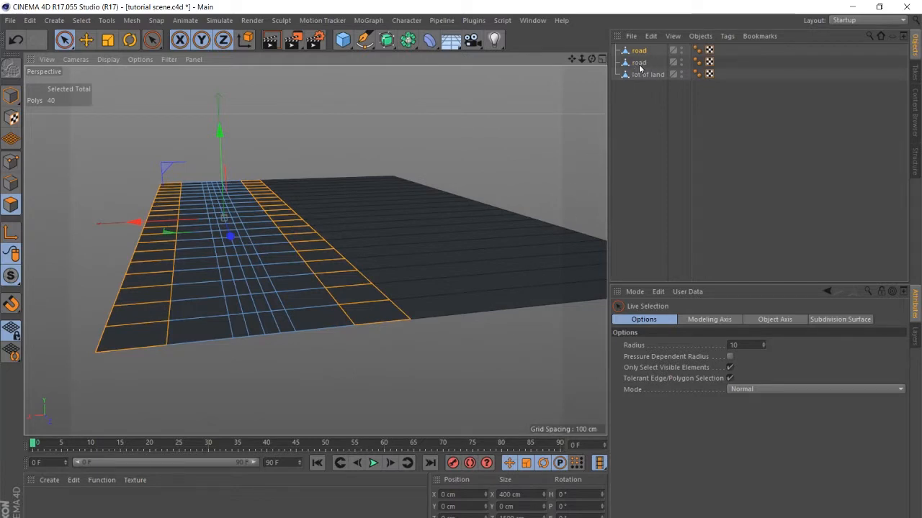
click(430, 149)
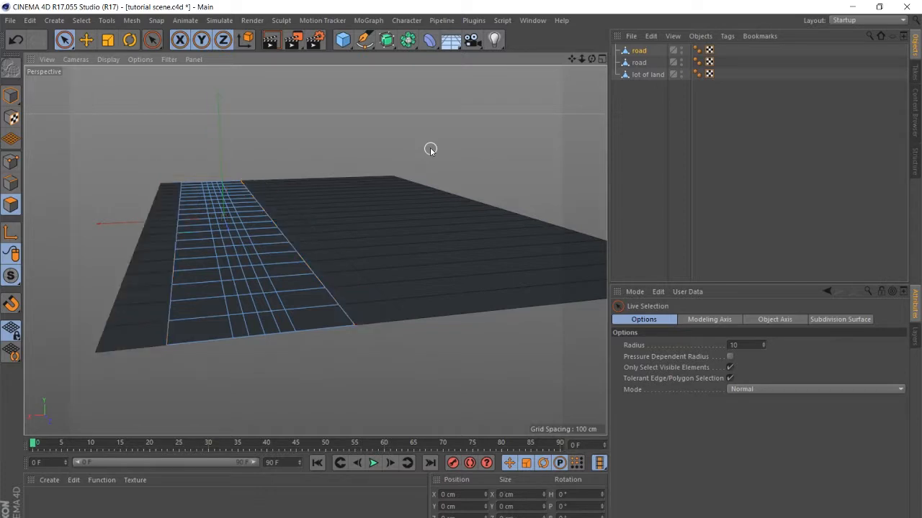
- Rename the split-off outer strips as sidewalk and save the scene
click(639, 52)
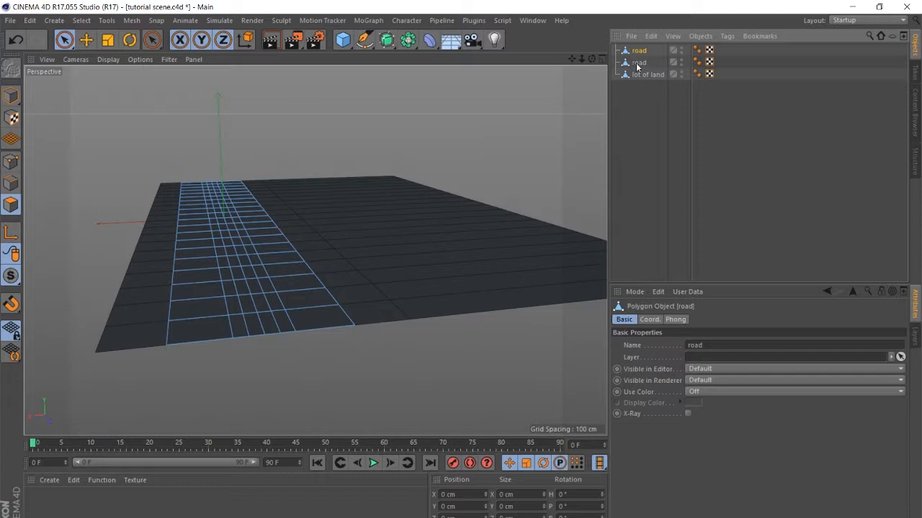
click(638, 64)
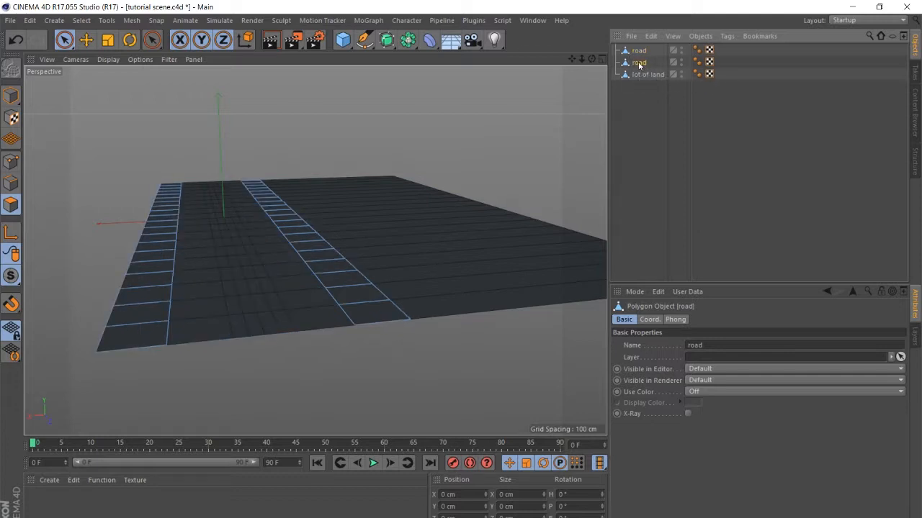
double_click(651, 63)
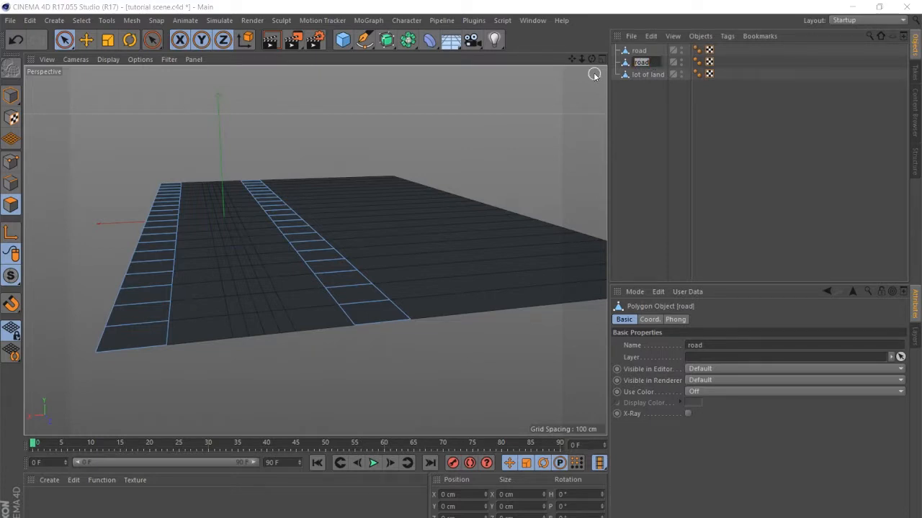
text(s)
text(idewalk)
key(Return)
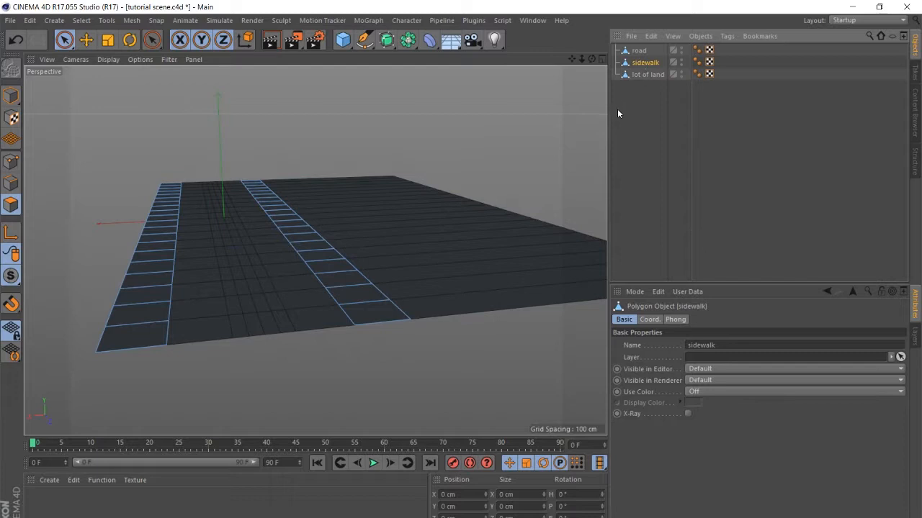
key(ctrl+s)
click(643, 75)
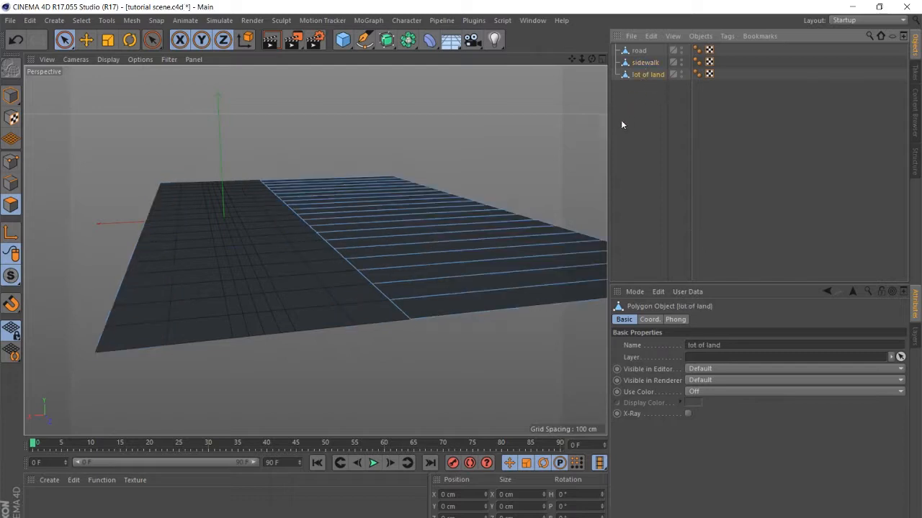
key(ctrl+s)
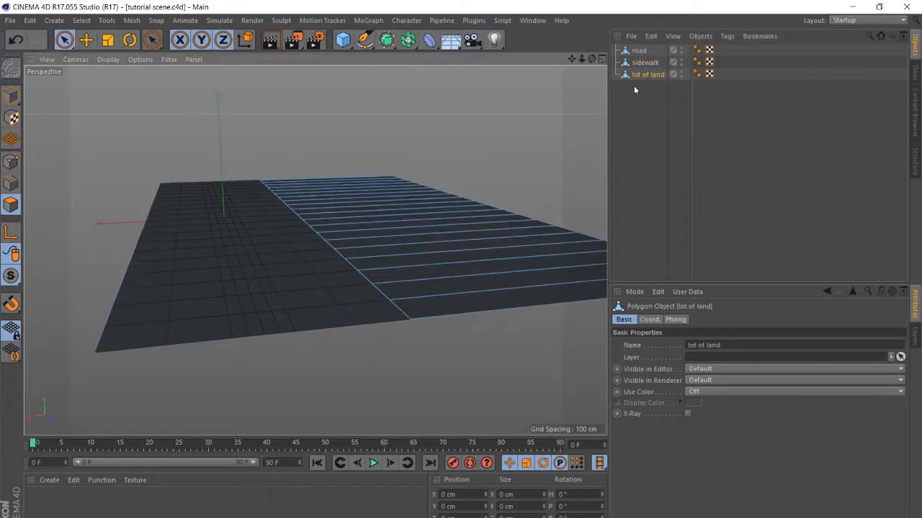
- Examine the lot of land's area beside the road from nearby angles, highlighting its polygons and clearing the selection
scroll(432, 249, up, 3)
scroll(428, 255, down, 3)
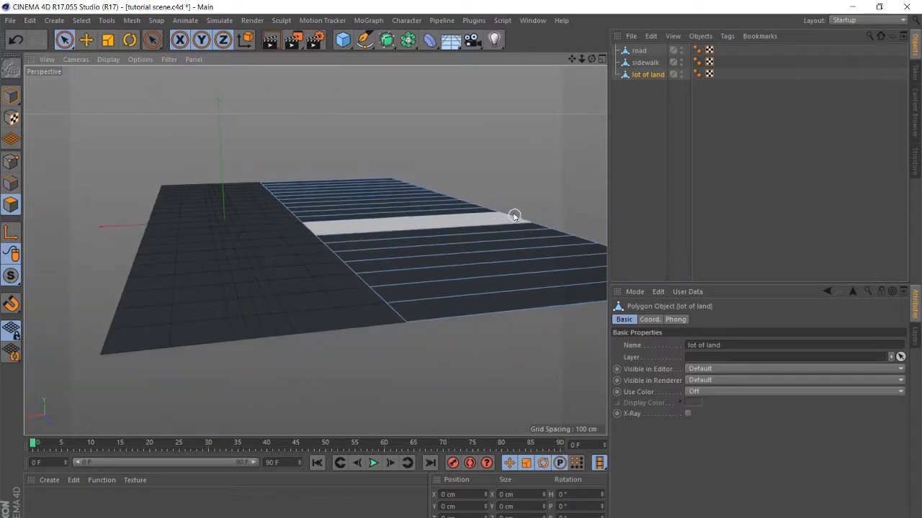
drag(571, 61, 544, 58)
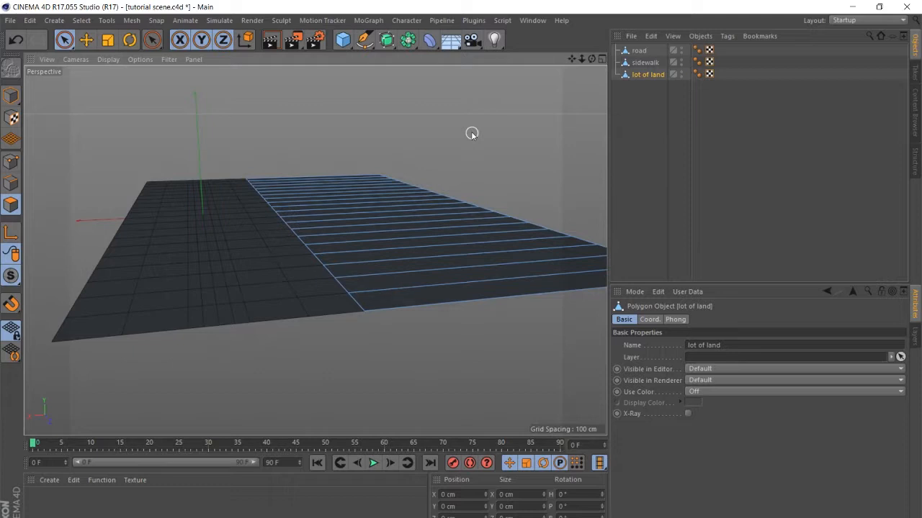
scroll(472, 134, down, 2)
scroll(239, 177, up, 3)
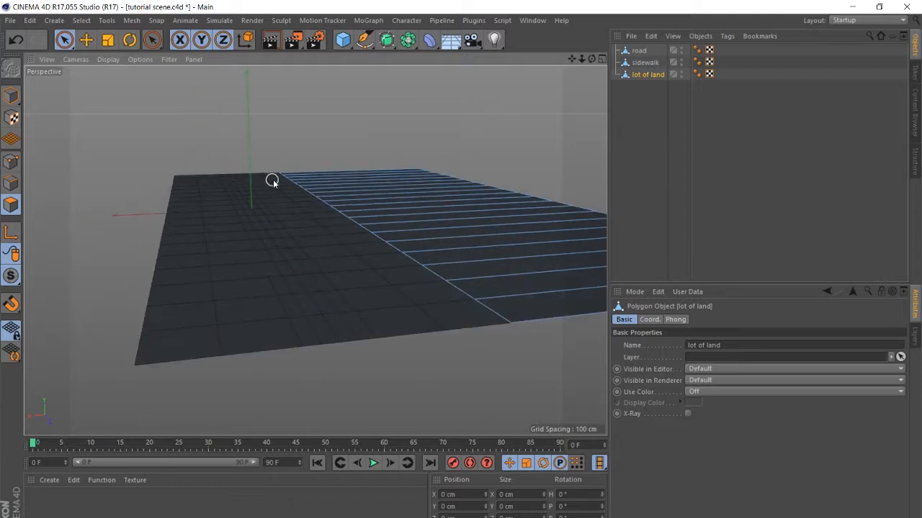
mouse_move(574, 63)
mouse_down()
mouse_move(549, 60)
mouse_move(494, 80)
mouse_up()
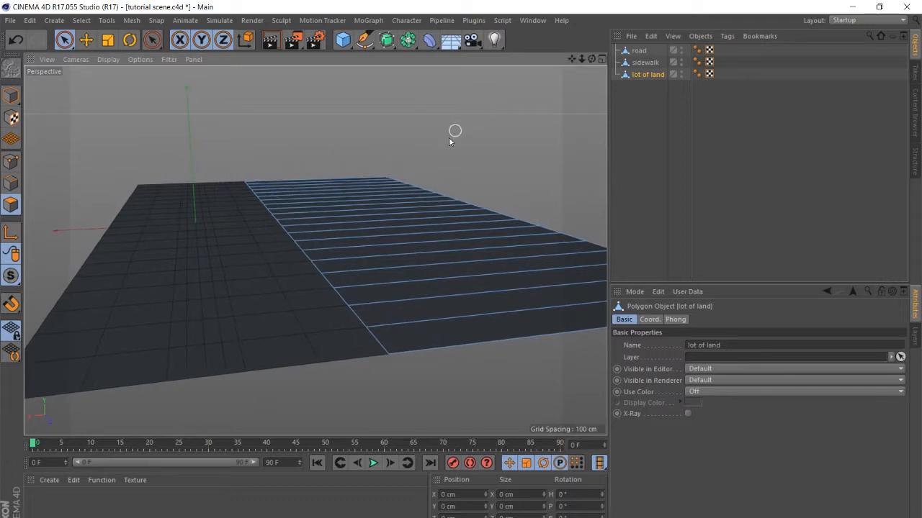
scroll(423, 160, down, 1)
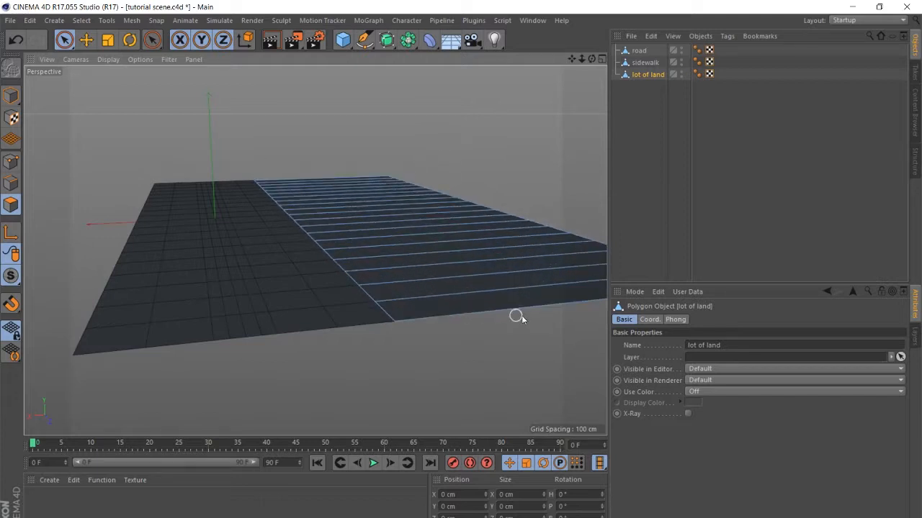
drag(519, 319, 319, 179)
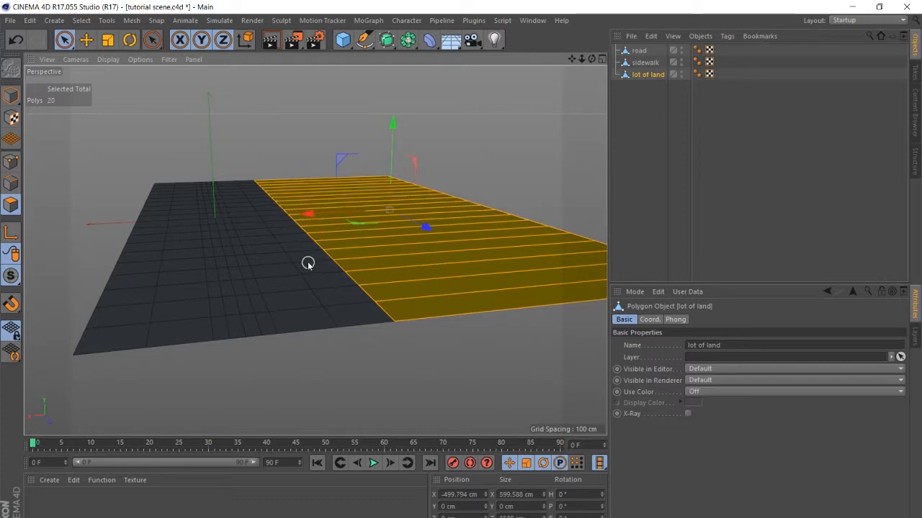
click(350, 79)
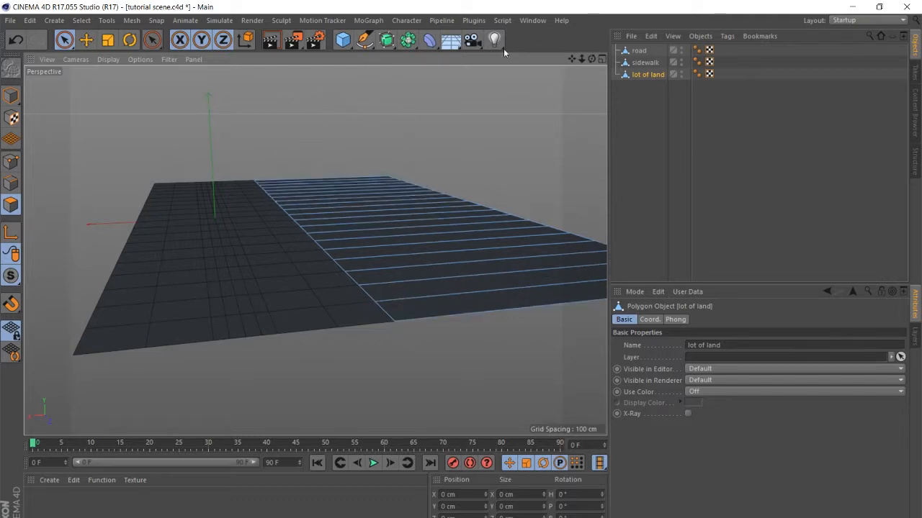
- Add a cube and move it along X to about -300 cm, onto the lot of land
click(344, 43)
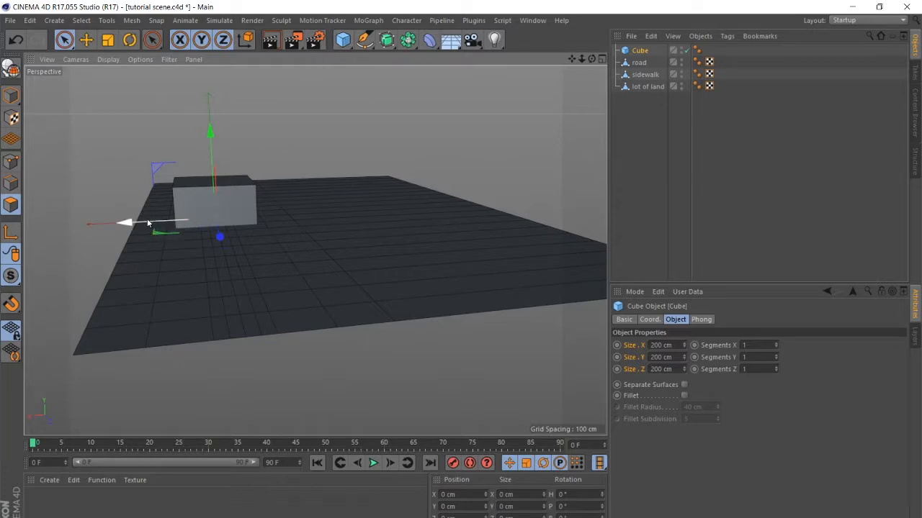
drag(146, 223, 258, 239)
alt+drag(322, 249, 303, 300)
scroll(319, 136, up, 4)
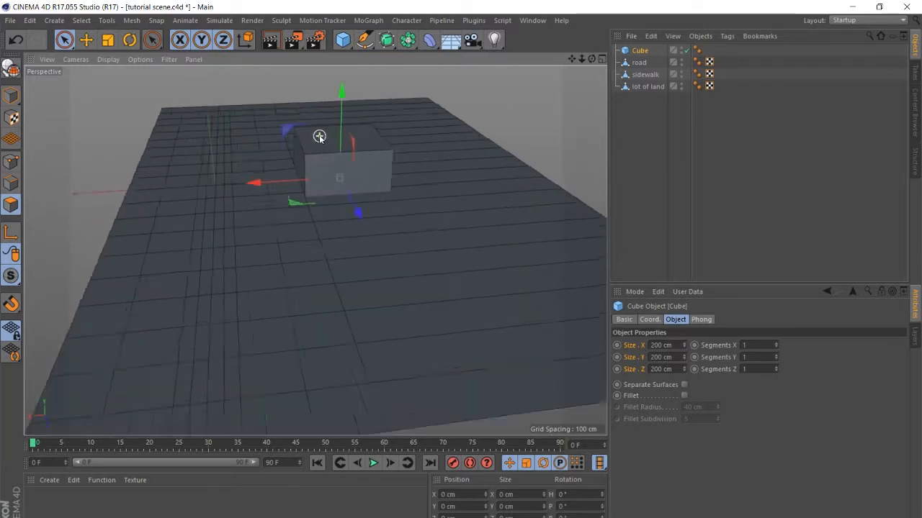
scroll(276, 212, down, 3)
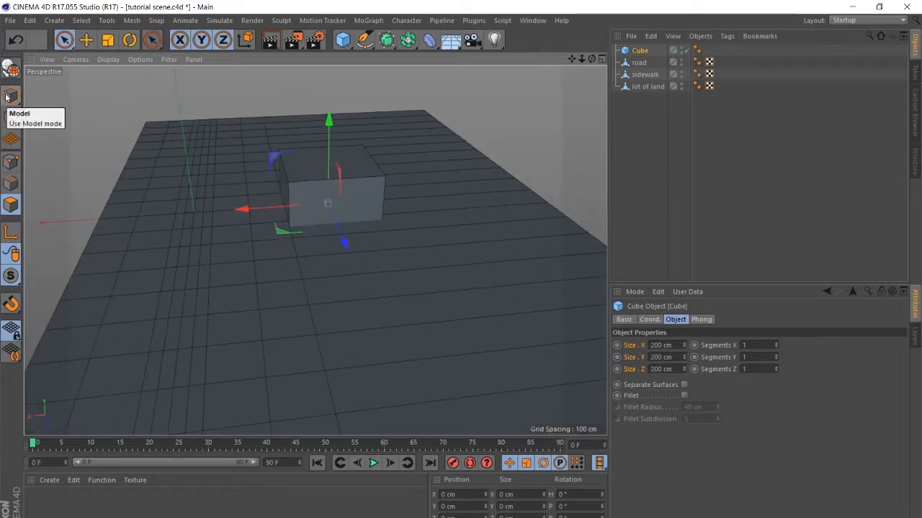
- In Model mode, reshape the cube into a thin wall about 14 cm thick and about 814 cm long in Z
drag(6, 96, 41, 108)
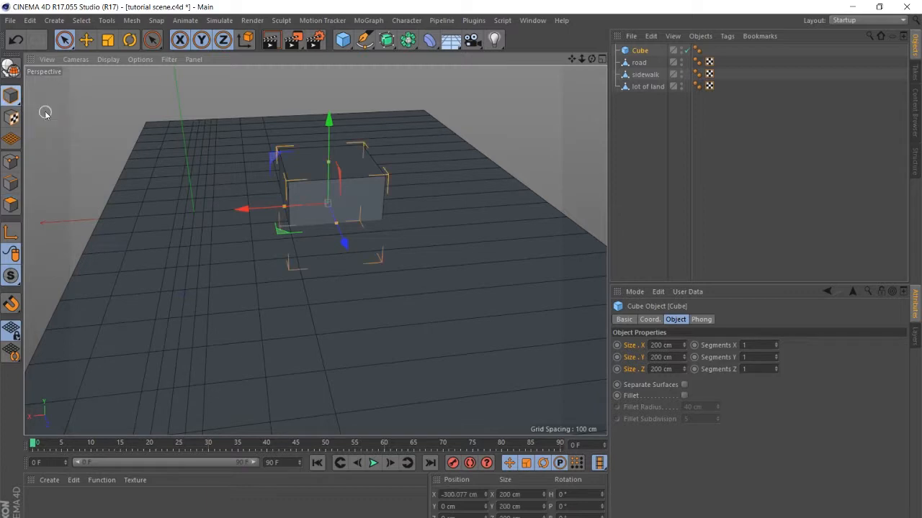
click(87, 40)
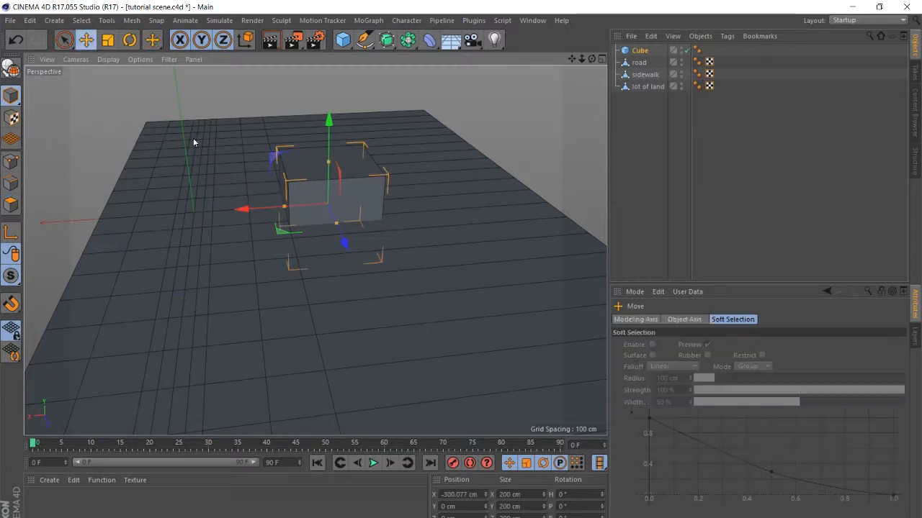
drag(284, 208, 384, 299)
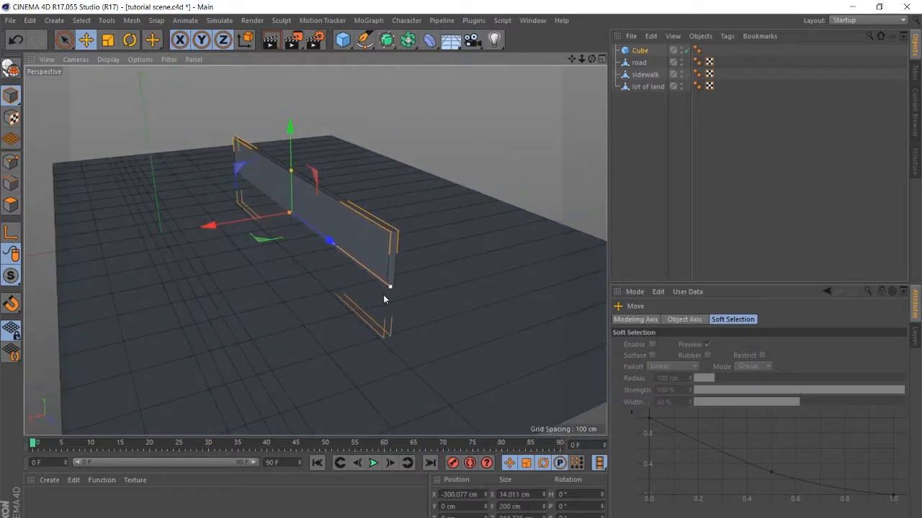
alt+drag(324, 253, 316, 275)
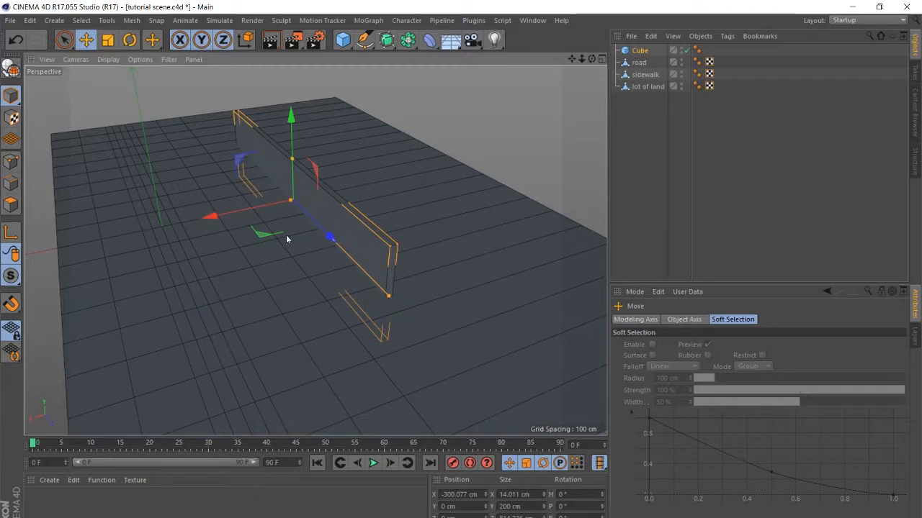
scroll(346, 246, down, 1)
- Move the thin wall along X to about -210 cm, towards the road side of the lot
drag(281, 212, 435, 244)
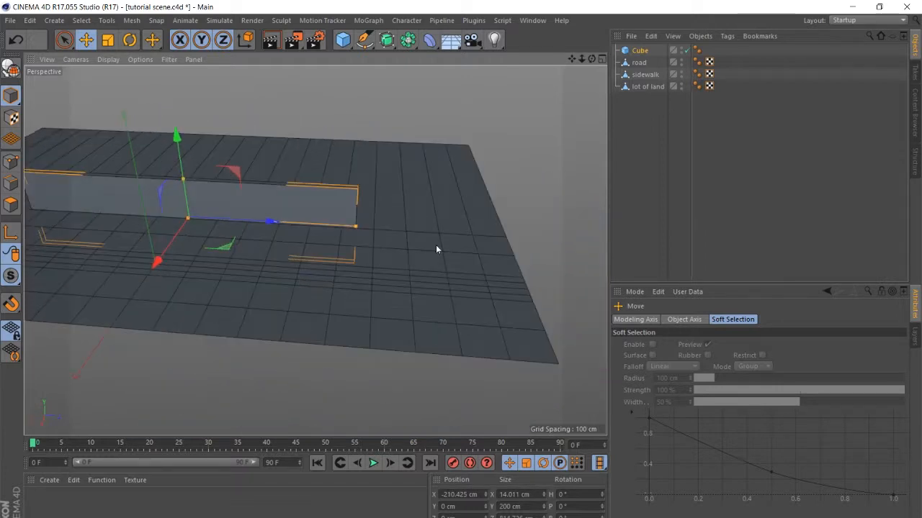
alt+right_drag(468, 242, 339, 259)
alt+drag(248, 206, 293, 214)
scroll(200, 216, up, 8)
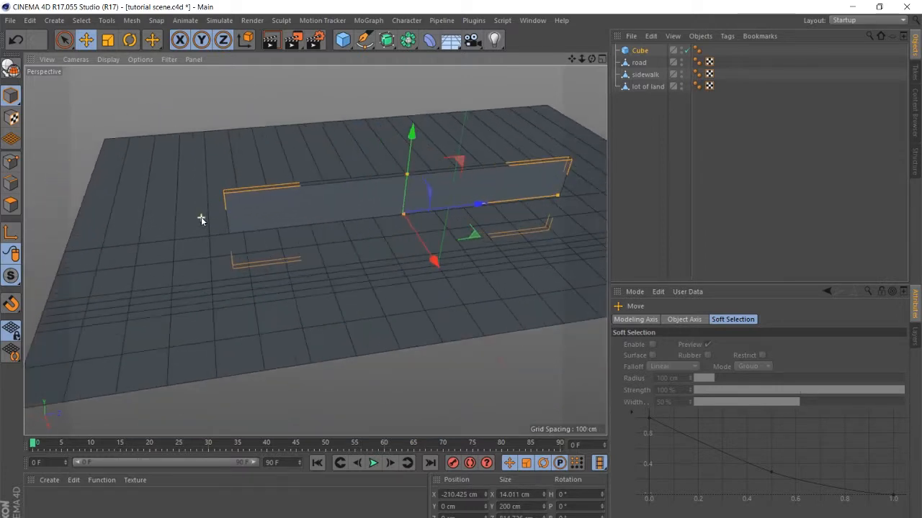
- Slide the thin wall along Z towards one end of the lot and shorten it
drag(465, 211, 311, 238)
drag(453, 207, 414, 217)
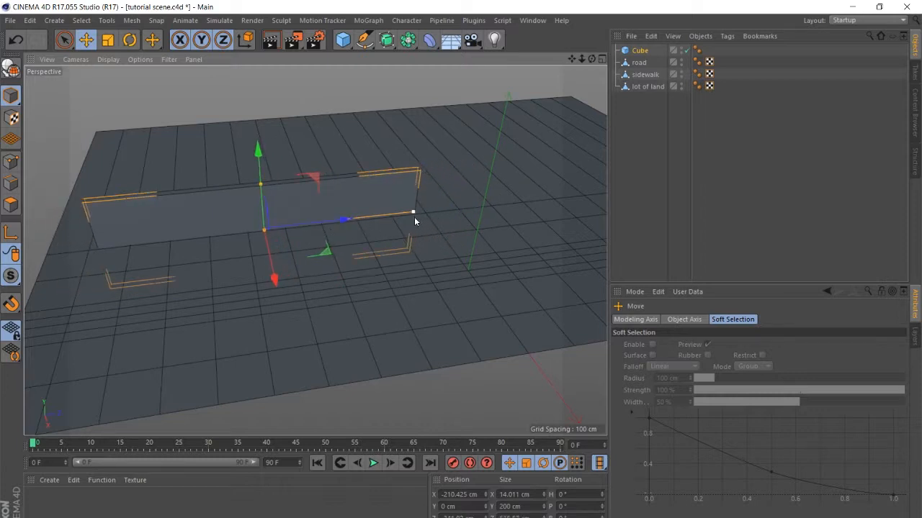
drag(321, 226, 279, 244)
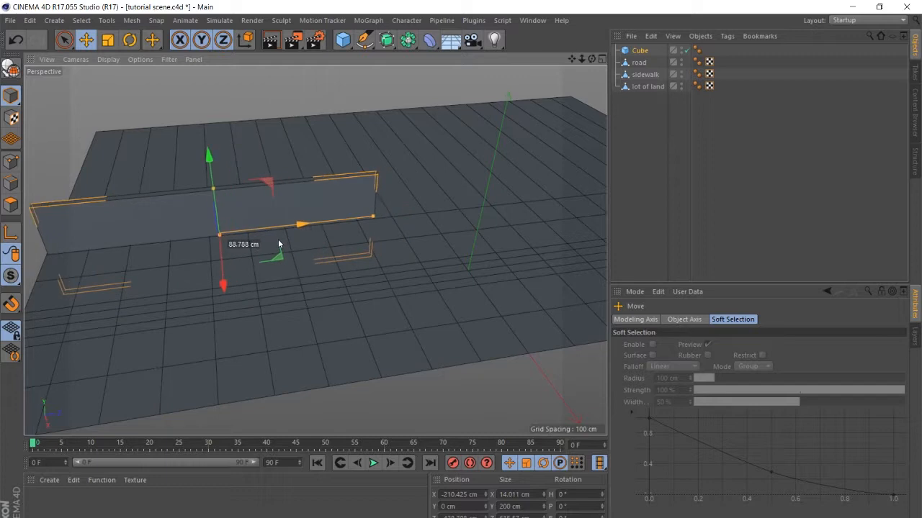
alt+drag(338, 259, 124, 244)
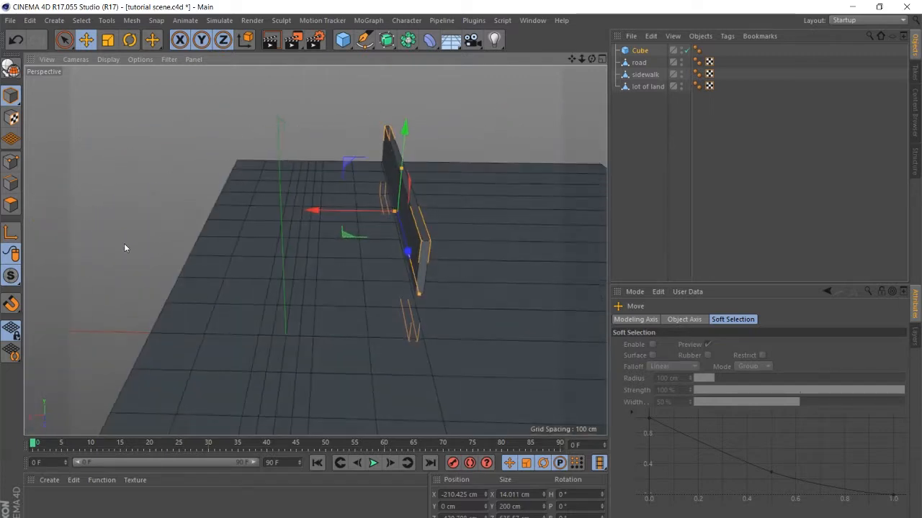
- Lengthen the thin wall to about 1005 cm in Z and position it along the lot's roadside edge
scroll(210, 238, down, 2)
alt+drag(210, 240, 285, 271)
alt+middle_drag(264, 303, 273, 226)
alt+drag(368, 255, 321, 284)
drag(378, 182, 315, 219)
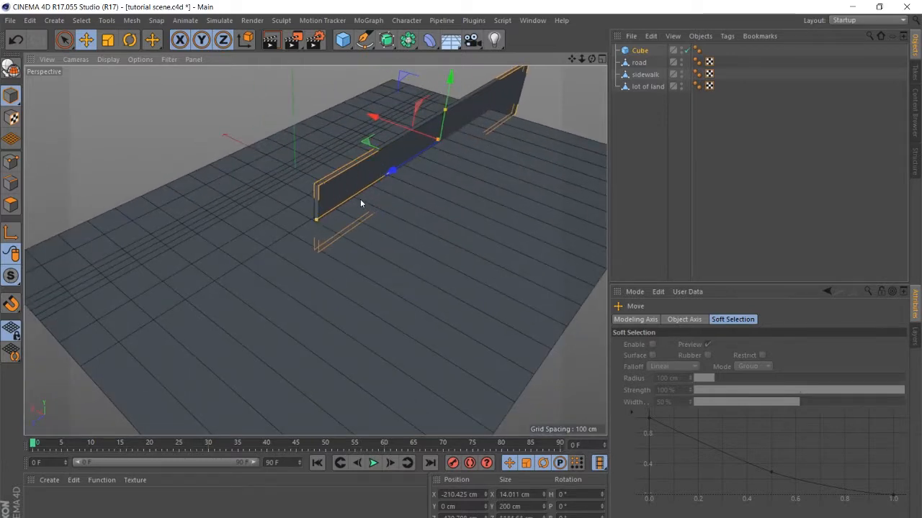
drag(407, 167, 353, 195)
drag(236, 274, 267, 257)
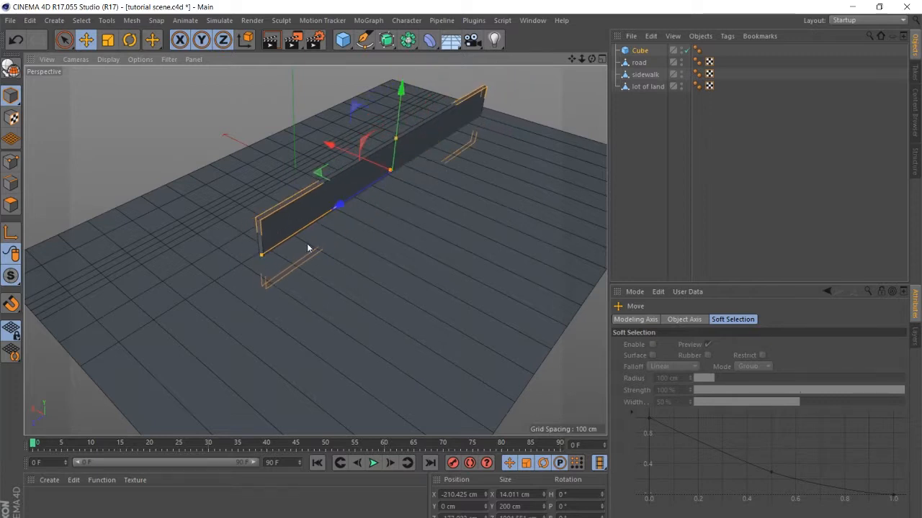
drag(343, 203, 358, 197)
alt+drag(294, 252, 378, 256)
scroll(285, 228, down, 3)
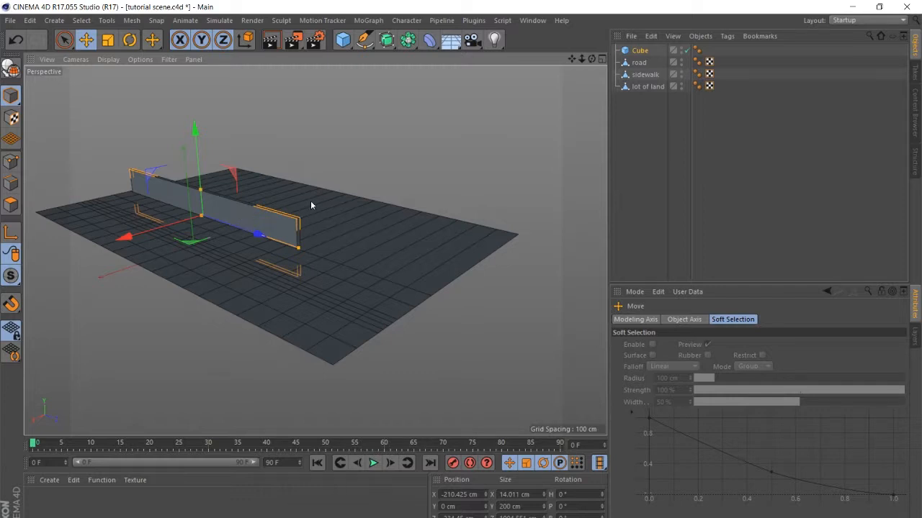
- Set the thin wall's Y segments to 6
click(639, 51)
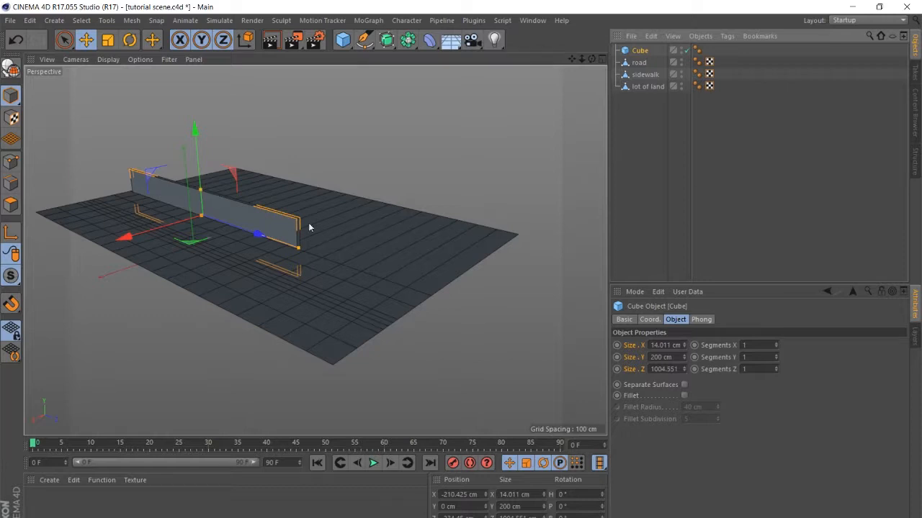
click(775, 344)
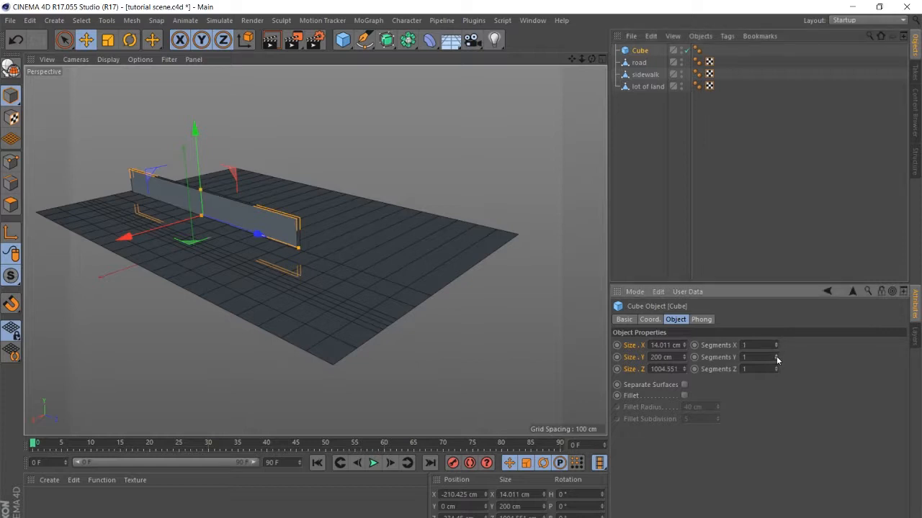
click(777, 358)
click(776, 358)
click(775, 356)
click(775, 356)
click(775, 356)
- Set the thin wall's Z segments to 20 and its X segments to 2
click(777, 367)
click(776, 368)
click(776, 367)
click(777, 368)
click(777, 368)
click(776, 367)
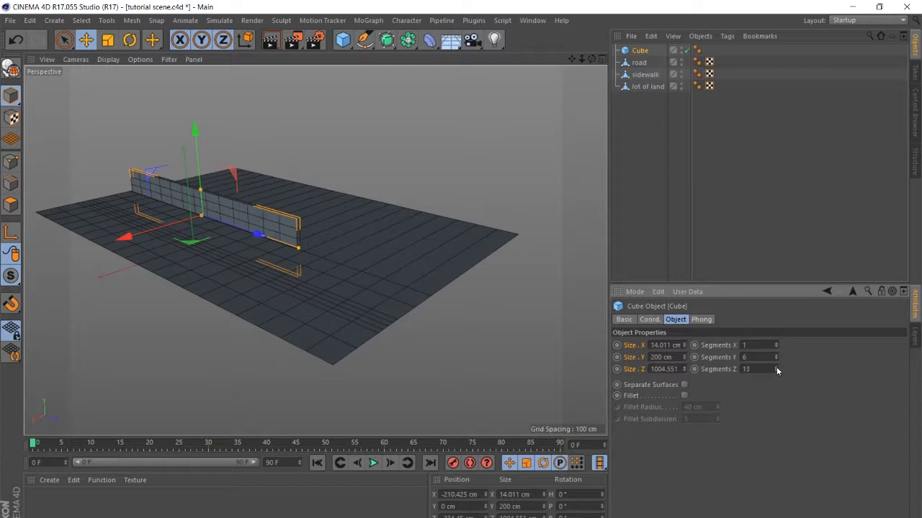
click(776, 367)
click(776, 367)
click(776, 368)
click(776, 368)
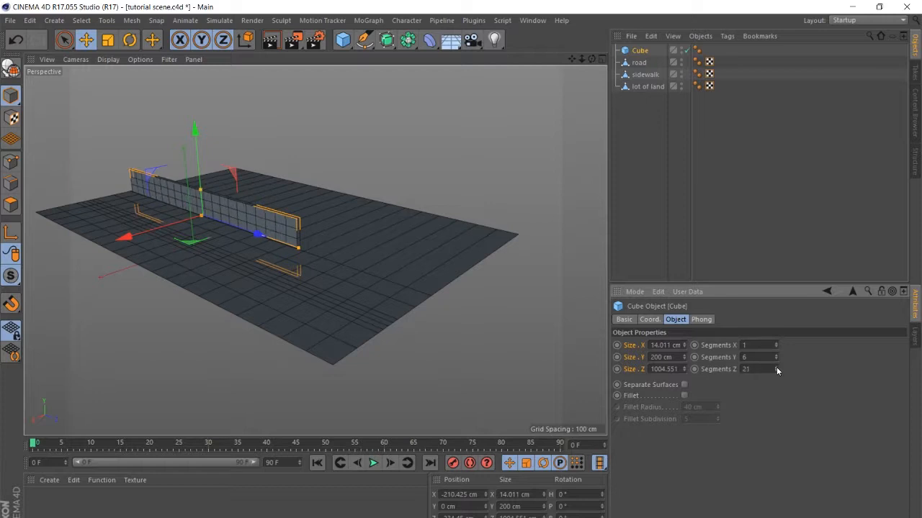
click(776, 371)
alt+drag(547, 360, 344, 365)
click(776, 343)
- Duplicate the wall along Z towards the other end of the lot and shorten the copy to about 370 cm
scroll(281, 278, down, 6)
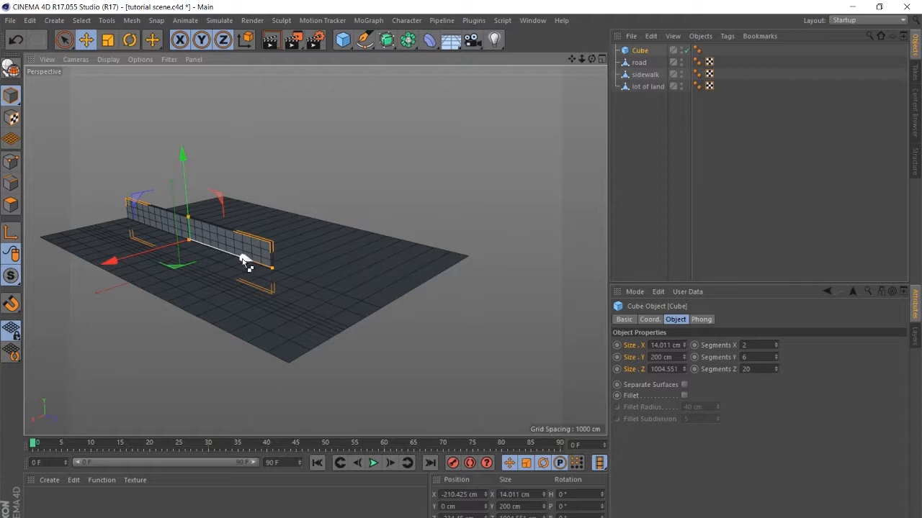
ctrl+drag(245, 264, 508, 409)
scroll(324, 306, down, 3)
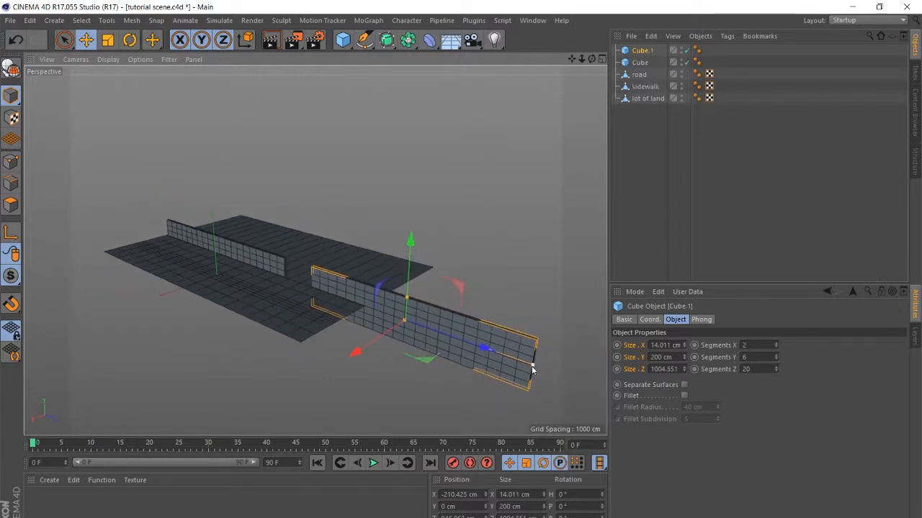
drag(533, 370, 401, 318)
scroll(257, 264, up, 2)
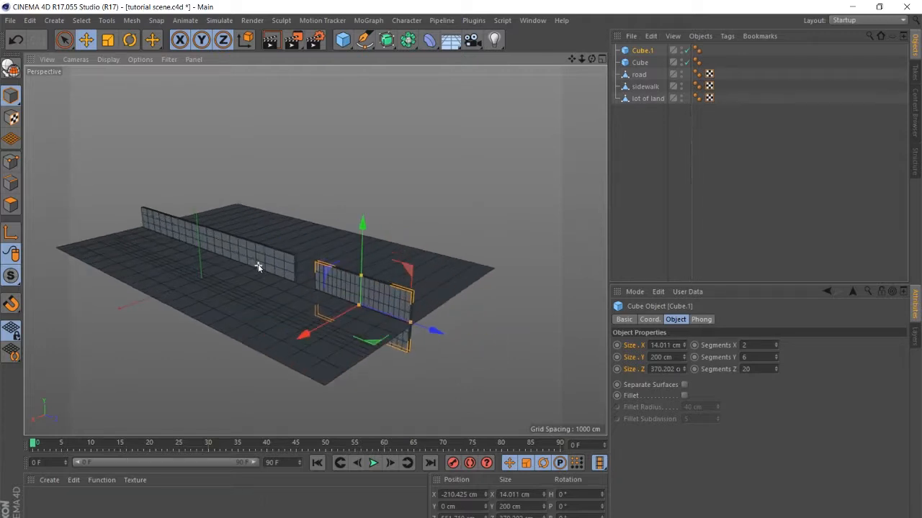
- Shorten the original wall to about 788 cm in Z to widen the gap between the two walls
click(248, 260)
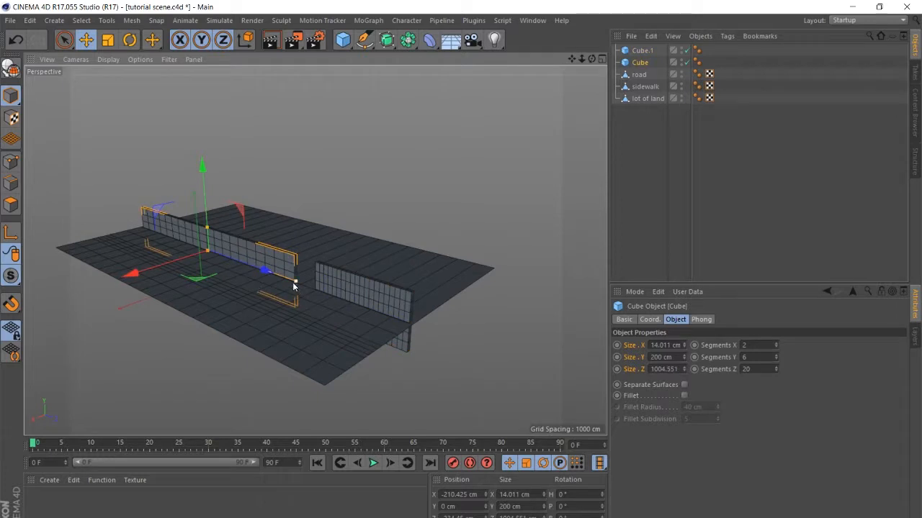
drag(293, 281, 229, 257)
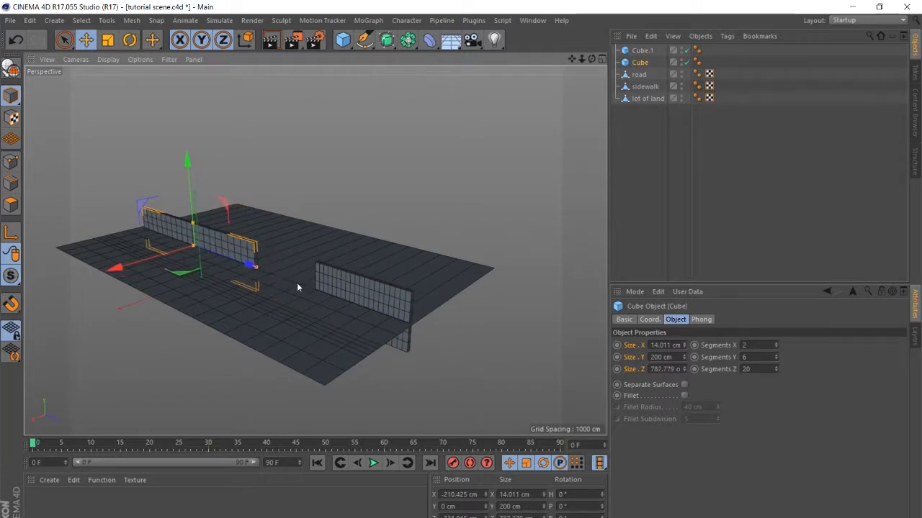
scroll(303, 262, up, 2)
- Lengthen the duplicated wall to about 508 cm in Z and align it with the lot's end, keeping an entrance gap
click(353, 290)
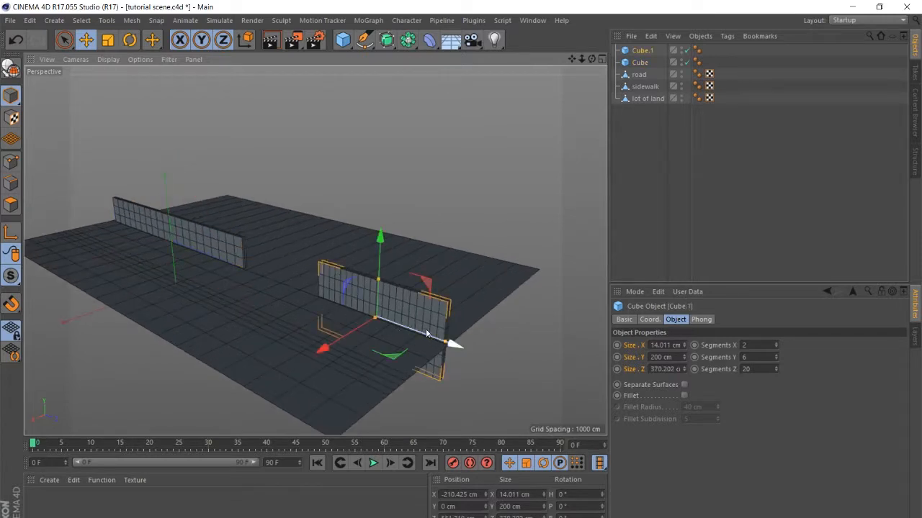
mouse_move(444, 341)
mouse_down()
mouse_move(460, 353)
mouse_move(434, 335)
mouse_move(438, 347)
mouse_up()
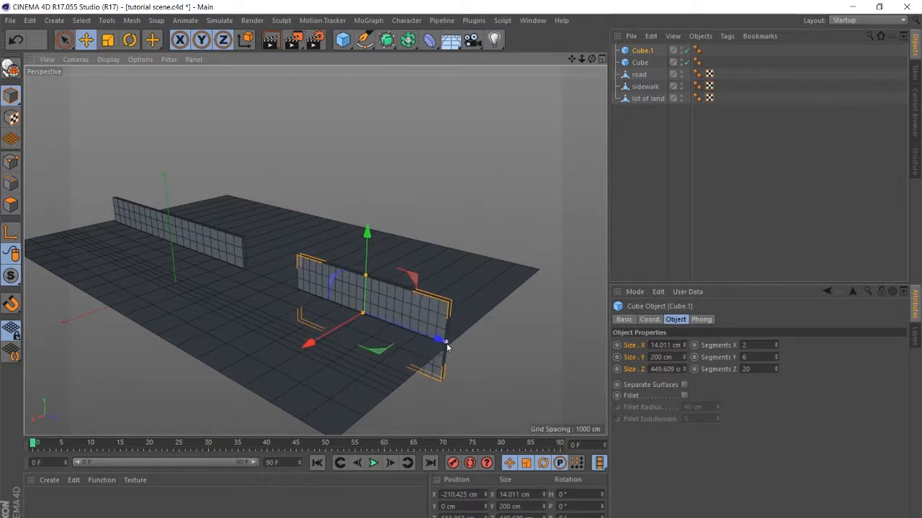
drag(440, 344, 438, 342)
scroll(260, 240, up, 1)
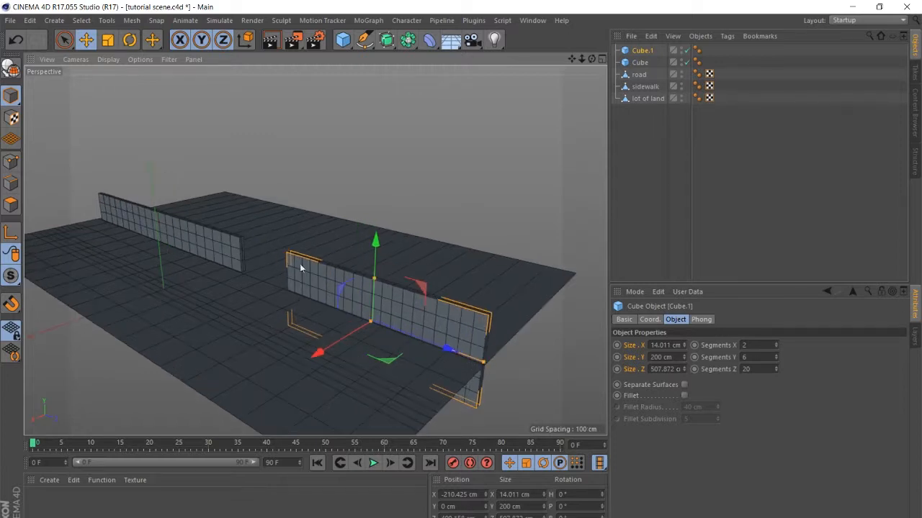
- Rename both wall cubes together as fence and clear the selection
alt+drag(313, 254, 281, 275)
alt+right_drag(271, 259, 306, 265)
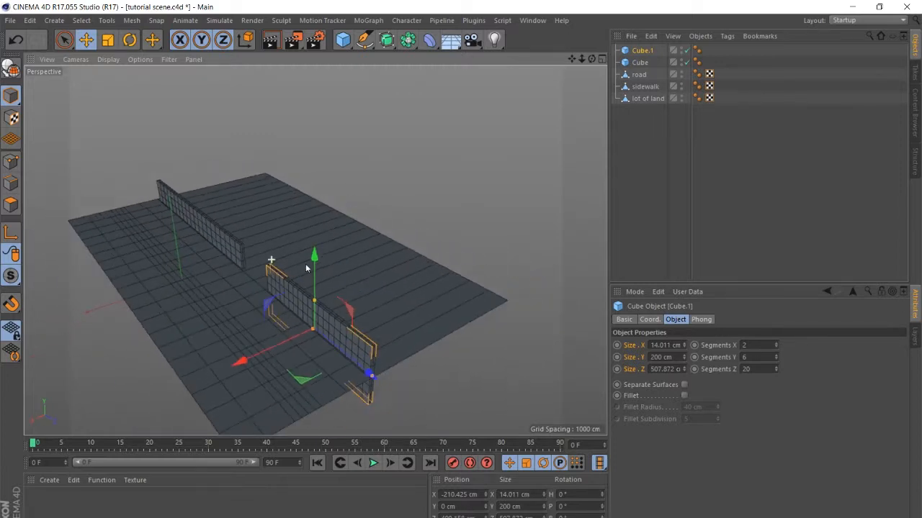
mouse_move(306, 269)
alt+mouse_down()
mouse_move(236, 285)
mouse_move(314, 238)
mouse_move(296, 227)
alt+mouse_up()
scroll(263, 211, up, 1)
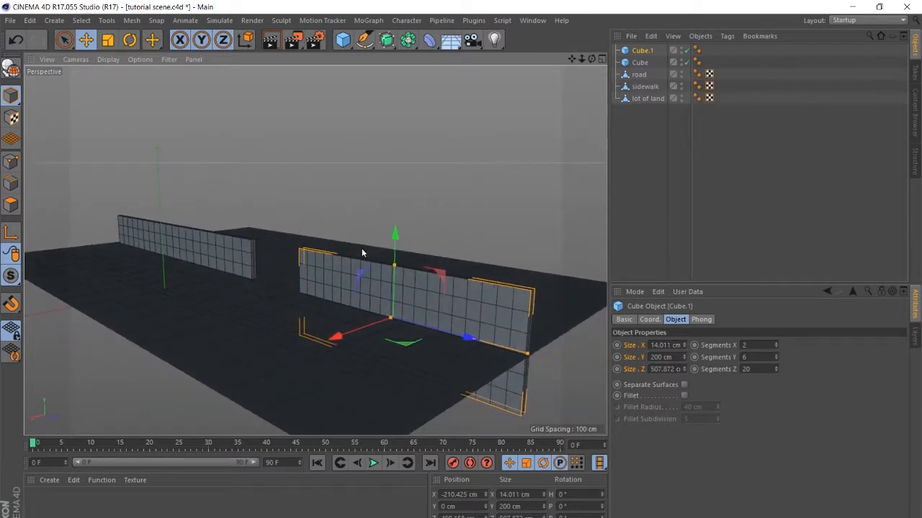
alt+drag(329, 266, 212, 303)
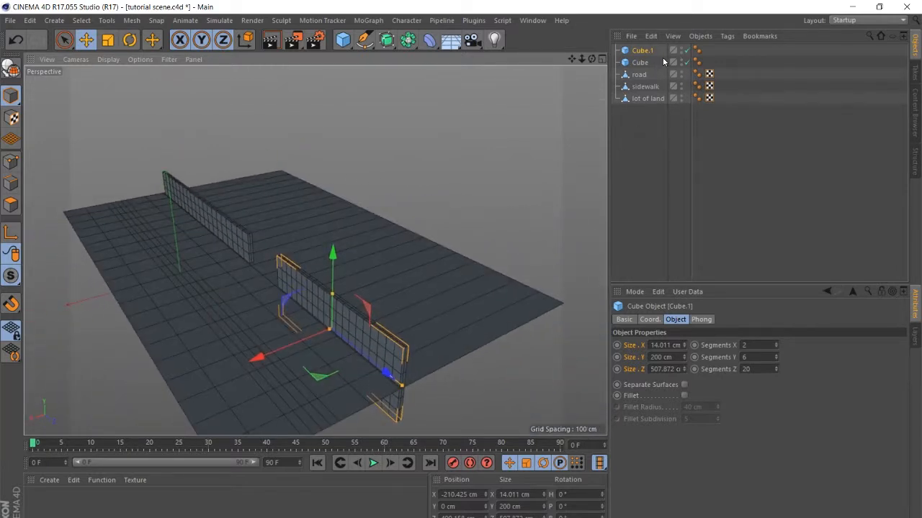
ctrl+click(641, 63)
click(625, 320)
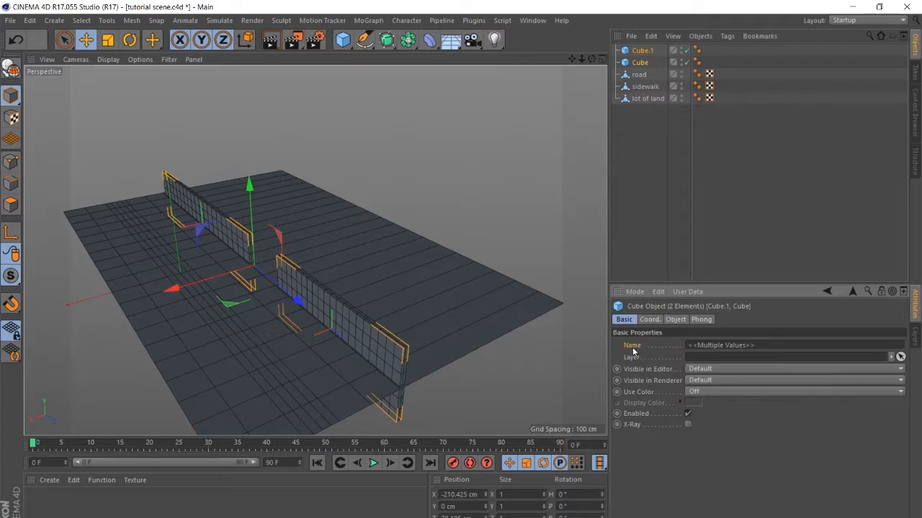
click(710, 344)
key(Return)
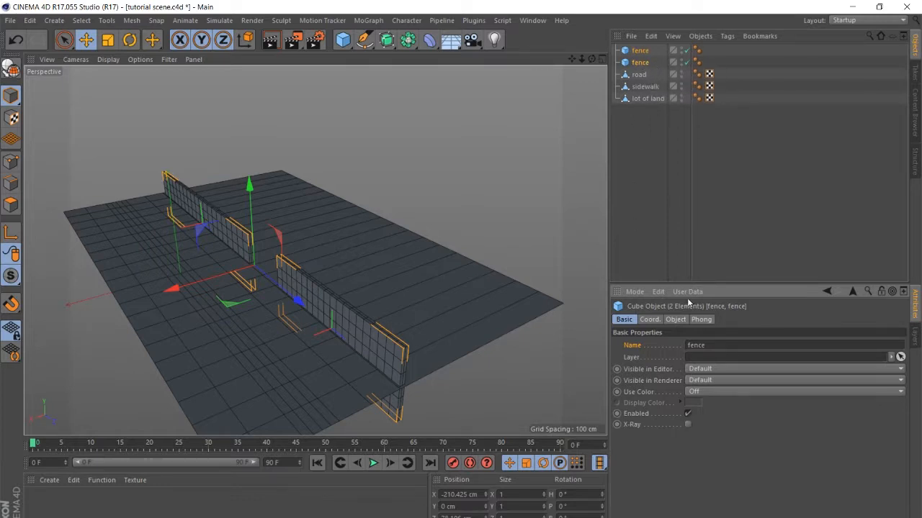
double_click(716, 345)
click(466, 242)
- Add a cube and place it on the lot of land behind the longer fence, at about -512 cm in X
mouse_move(382, 269)
alt+mouse_down()
mouse_move(341, 284)
mouse_move(331, 277)
mouse_move(387, 265)
alt+mouse_up()
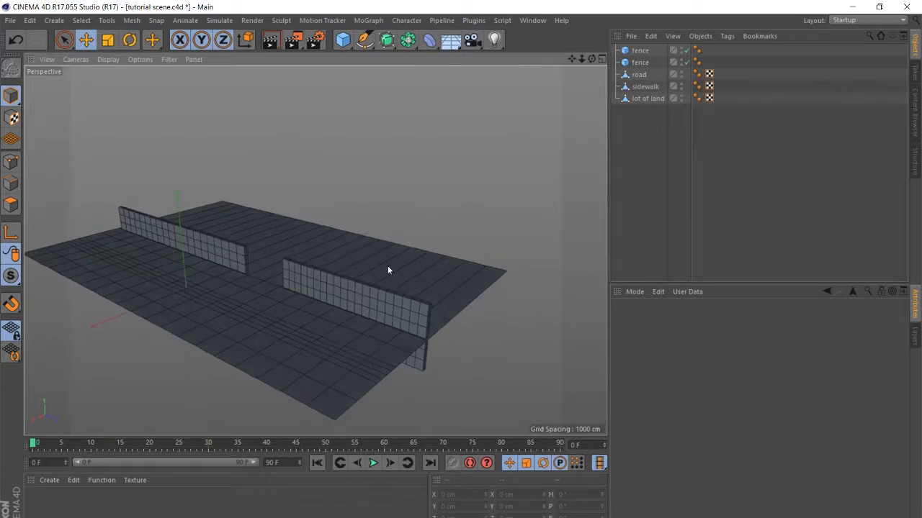
alt+drag(465, 238, 495, 247)
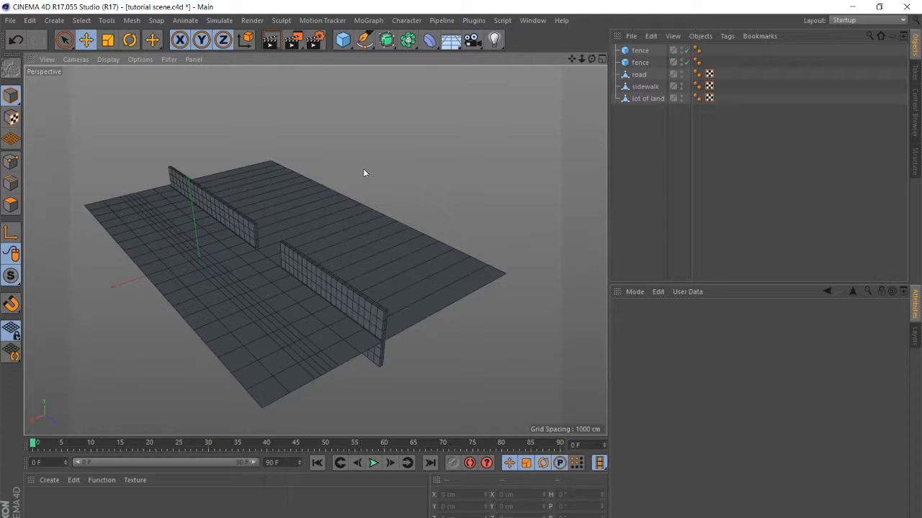
click(344, 40)
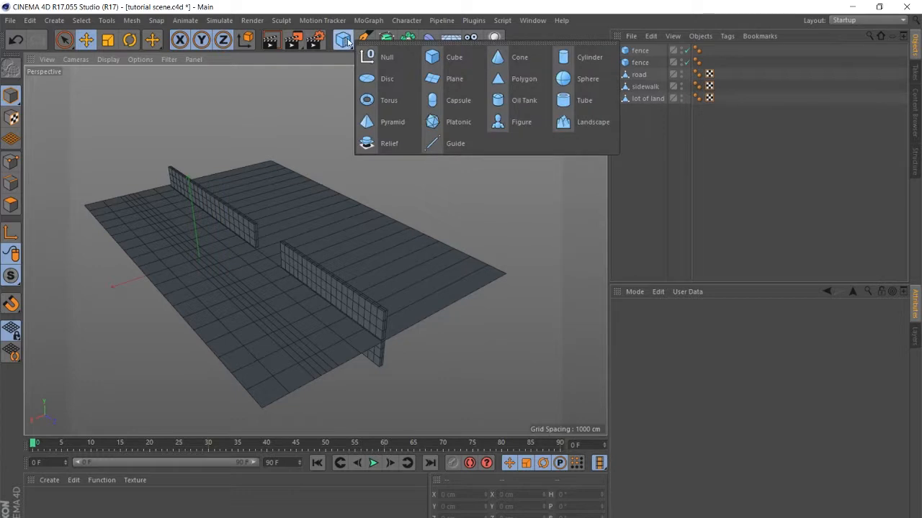
click(447, 60)
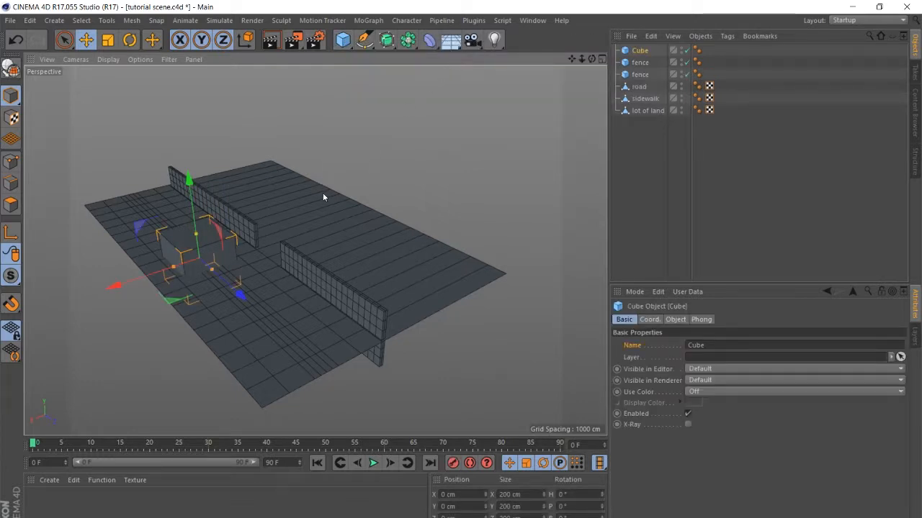
drag(130, 280, 261, 269)
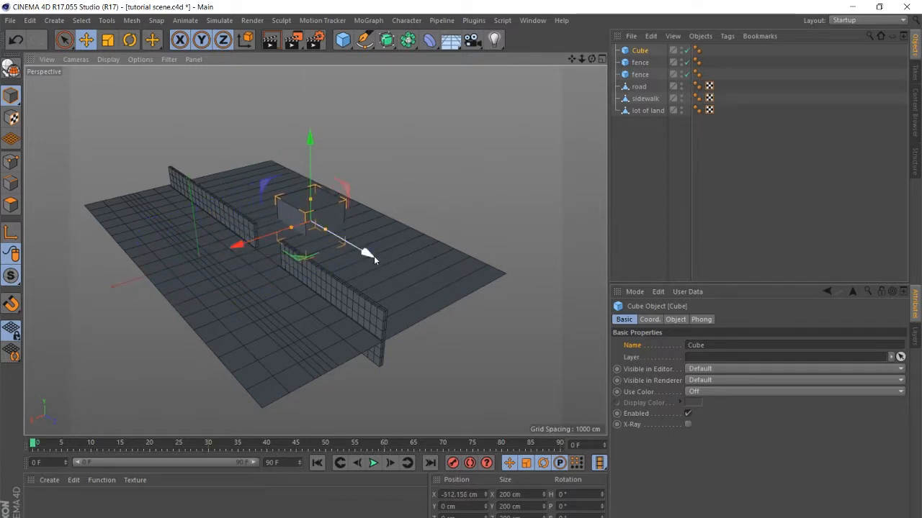
drag(374, 255, 312, 220)
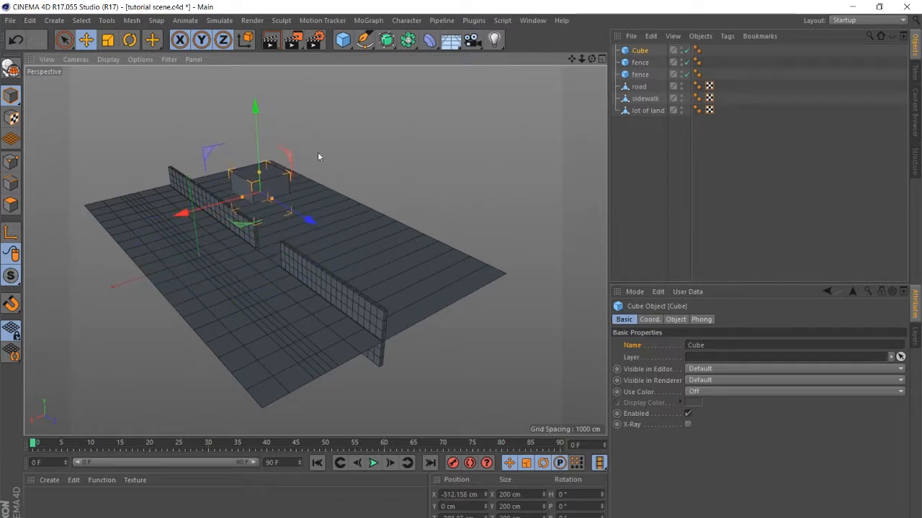
- Raise the cube to about 102.8 cm in Y in the front view so its base rests on the ground
scroll(310, 134, up, 2)
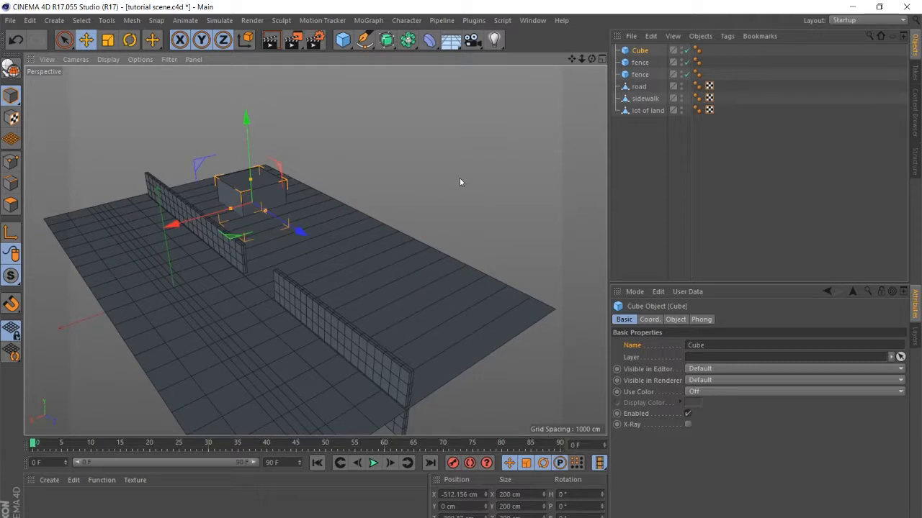
click(602, 60)
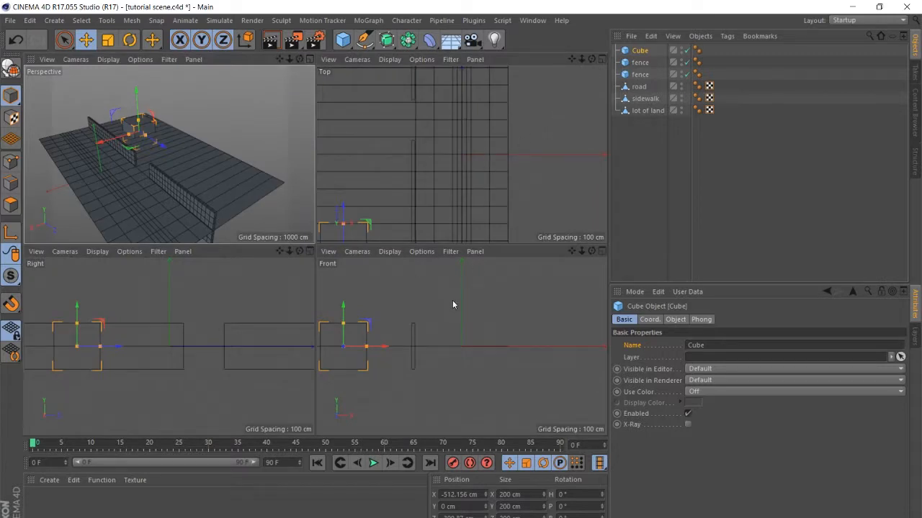
click(385, 349)
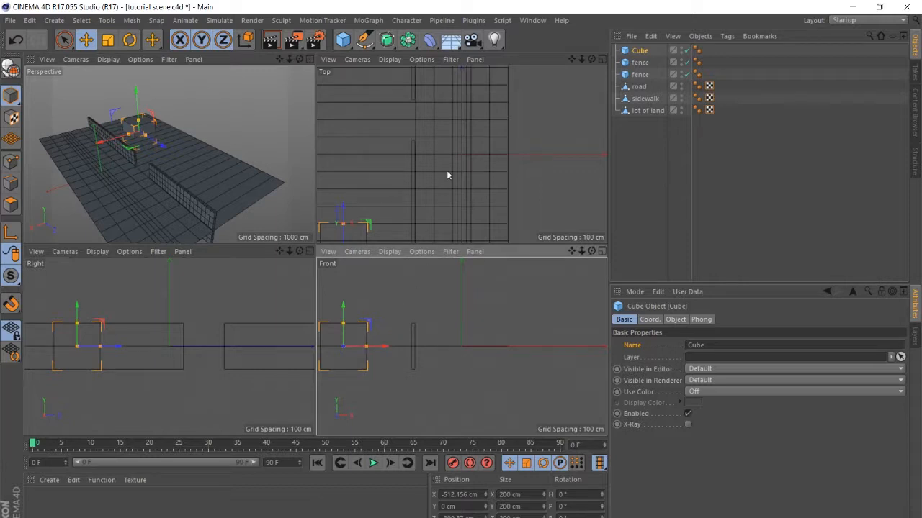
scroll(447, 175, down, 4)
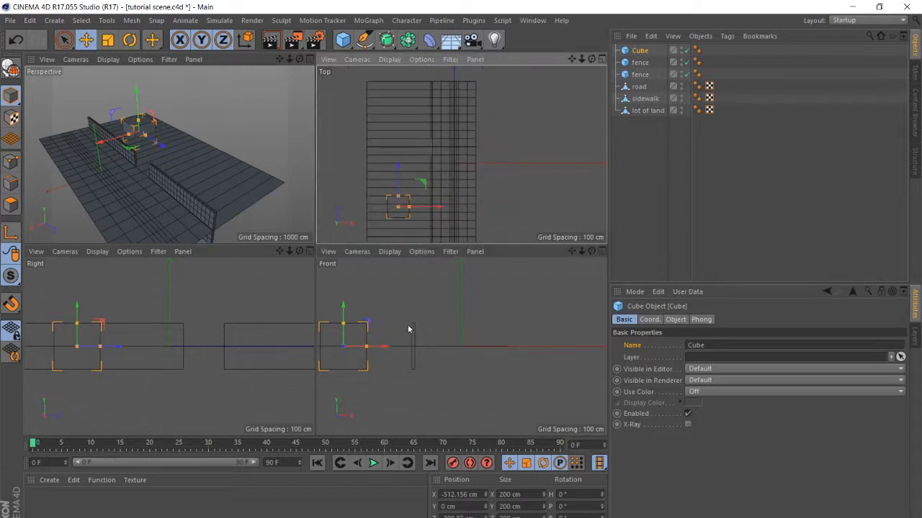
scroll(408, 329, down, 2)
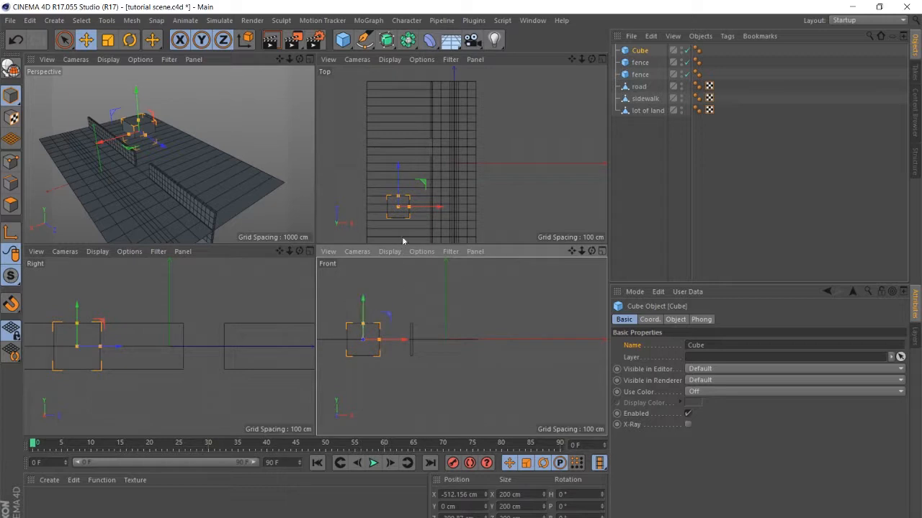
alt+right_drag(370, 360, 384, 360)
drag(572, 251, 651, 302)
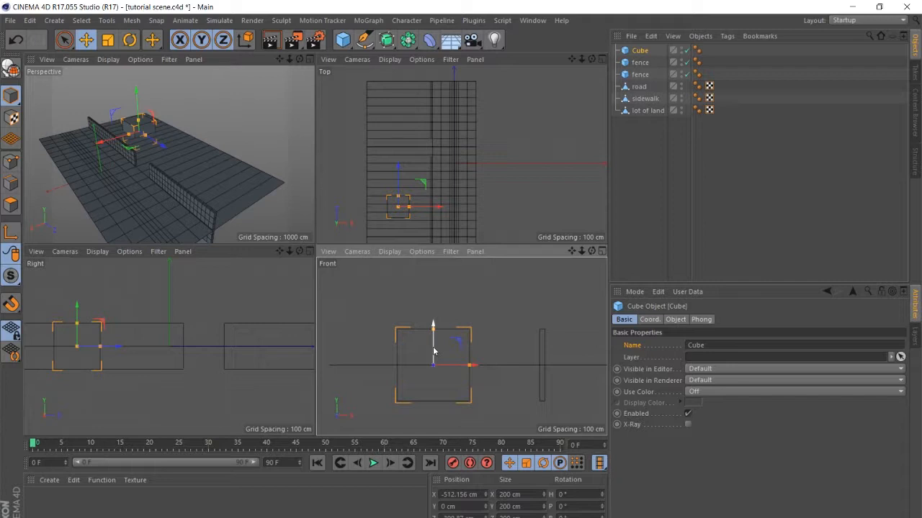
drag(433, 351, 427, 313)
scroll(432, 346, up, 5)
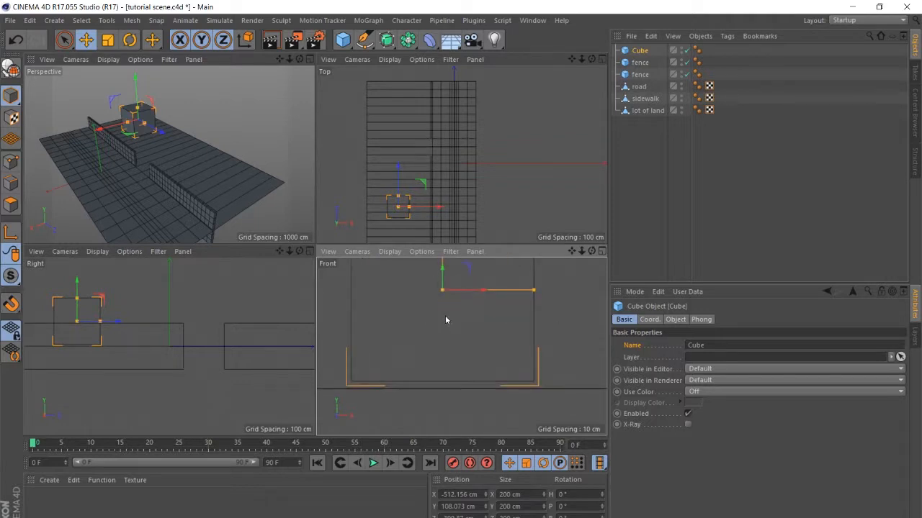
drag(444, 268, 446, 276)
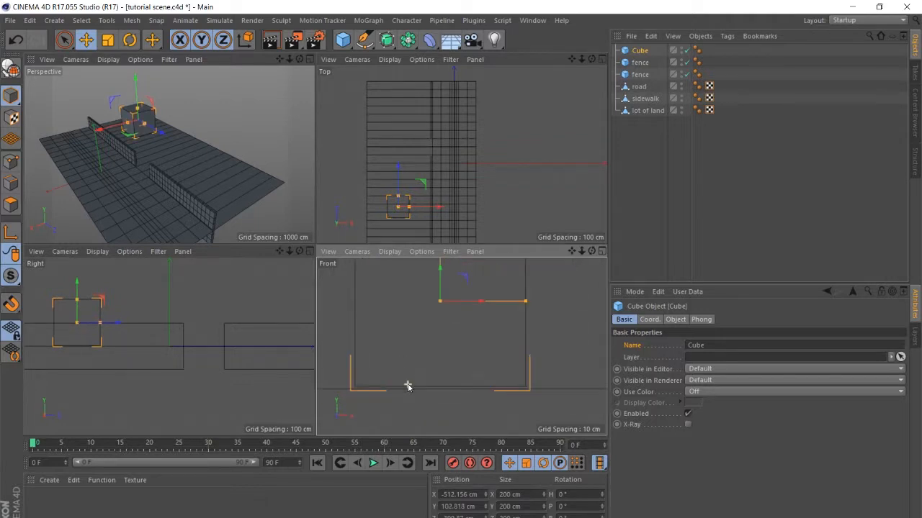
scroll(414, 371, down, 5)
scroll(422, 353, down, 1)
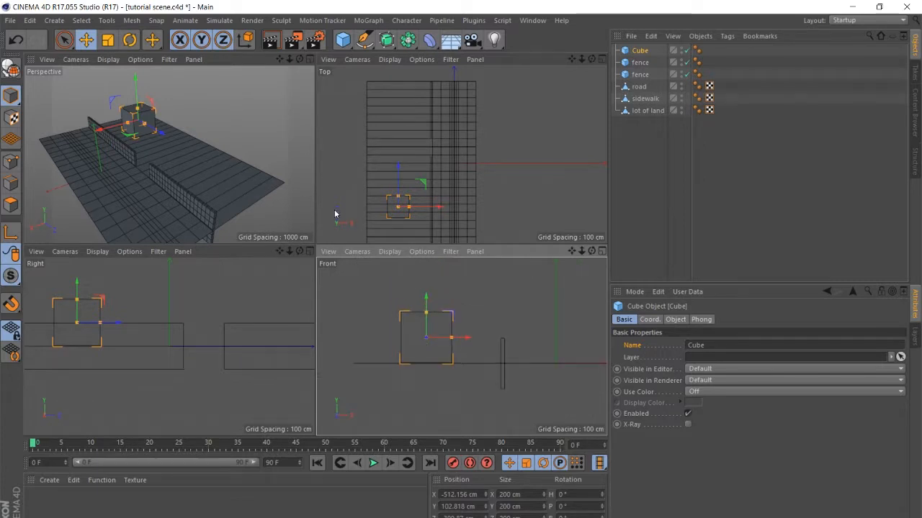
- Return to the full perspective view and stretch the cube to about 385 cm in X and lengthen it along the fence in Z
click(309, 60)
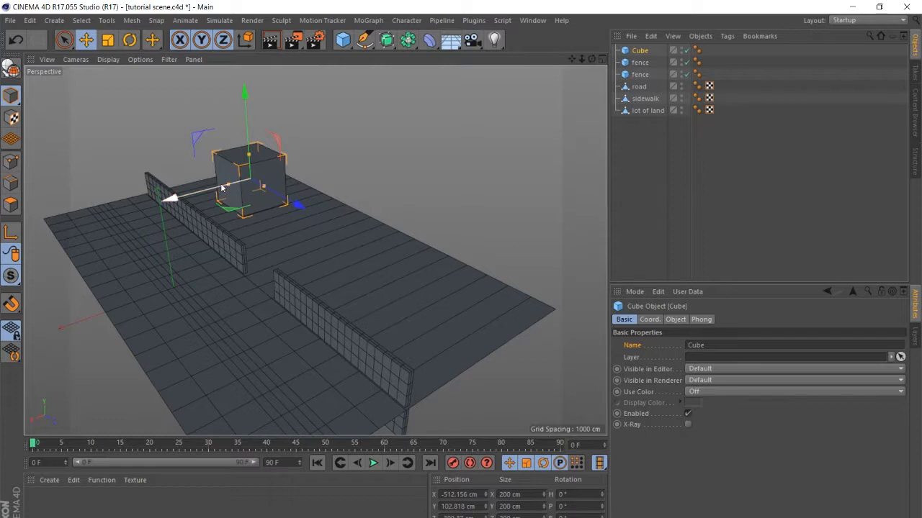
scroll(182, 138, up, 2)
scroll(184, 144, up, 5)
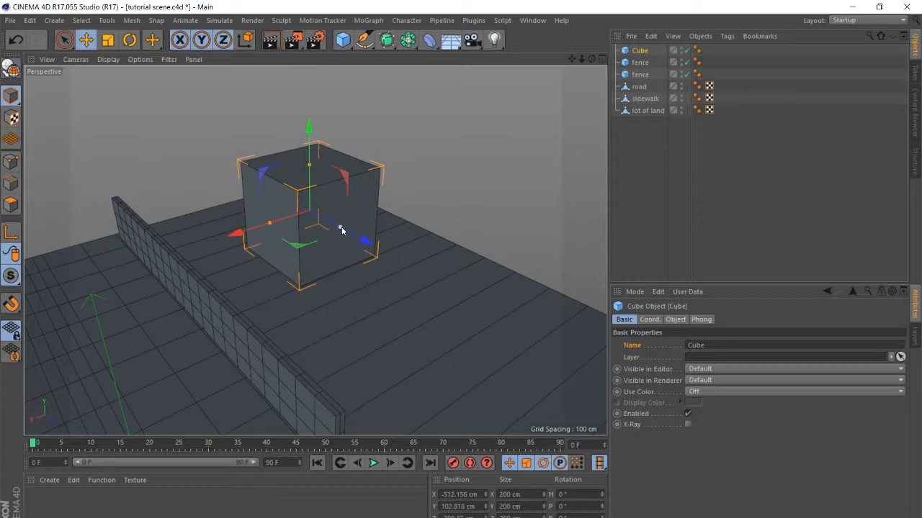
drag(269, 222, 227, 242)
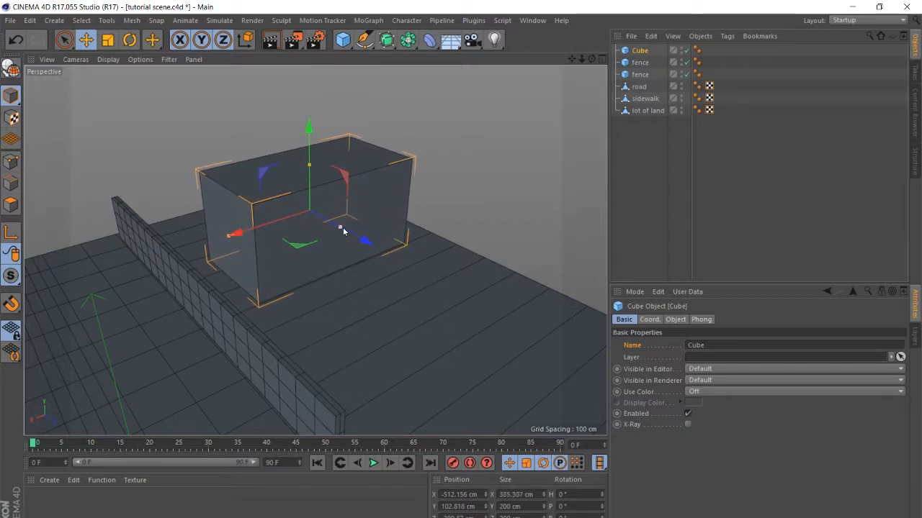
drag(340, 230, 409, 314)
scroll(304, 305, down, 6)
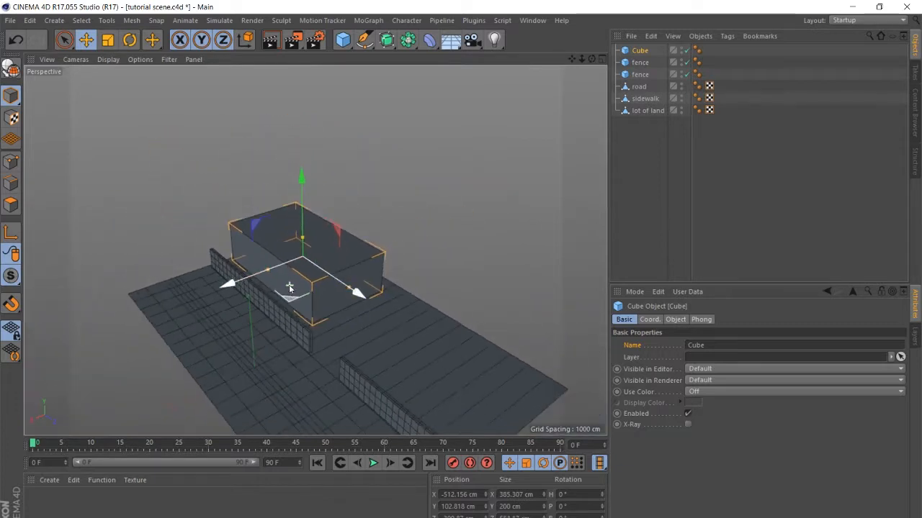
scroll(364, 333, up, 2)
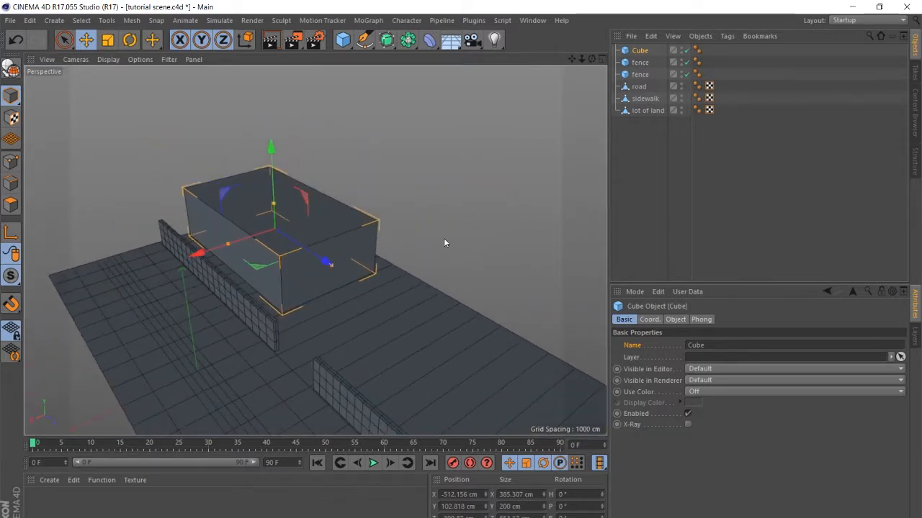
- Make the stretched cube editable and try selecting its upper corner points in Points mode
alt+drag(445, 242, 310, 300)
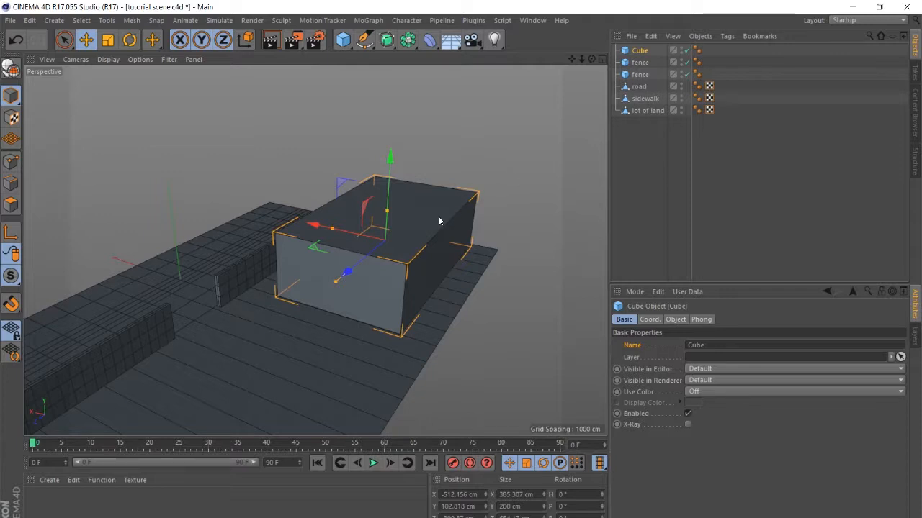
click(11, 68)
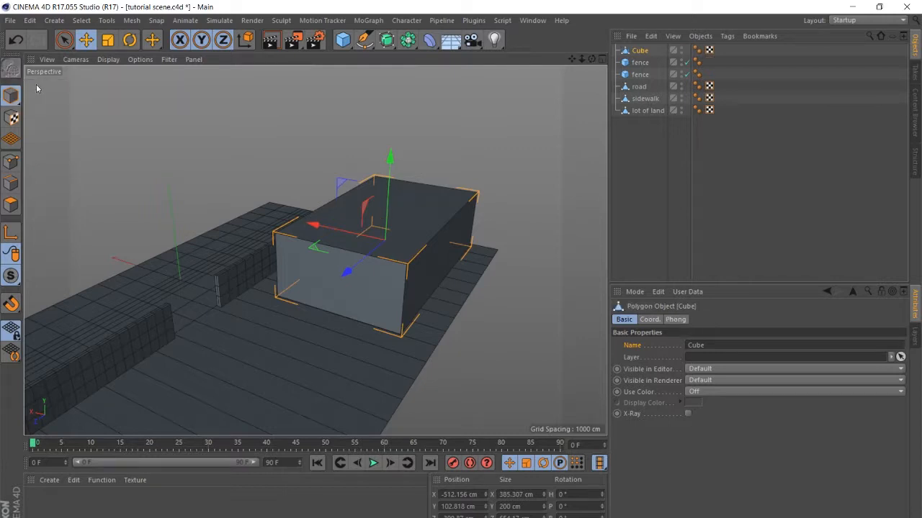
click(10, 178)
click(278, 234)
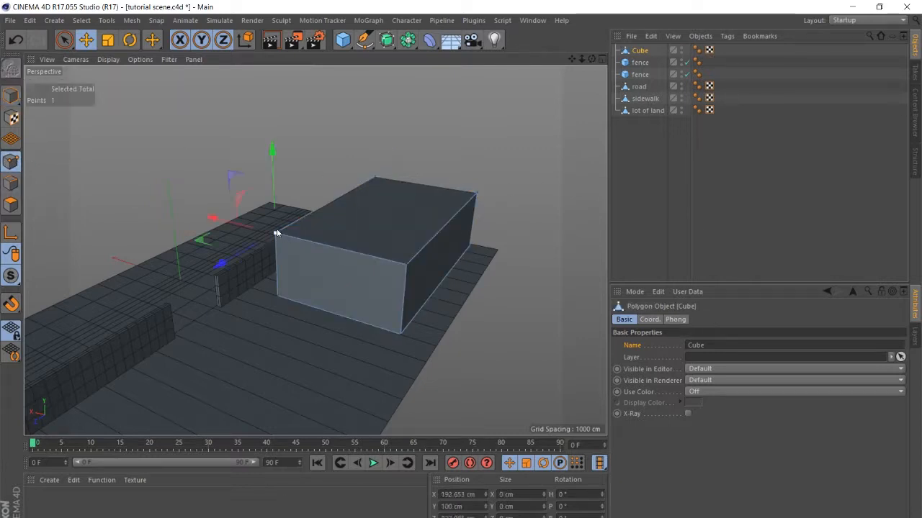
click(407, 265)
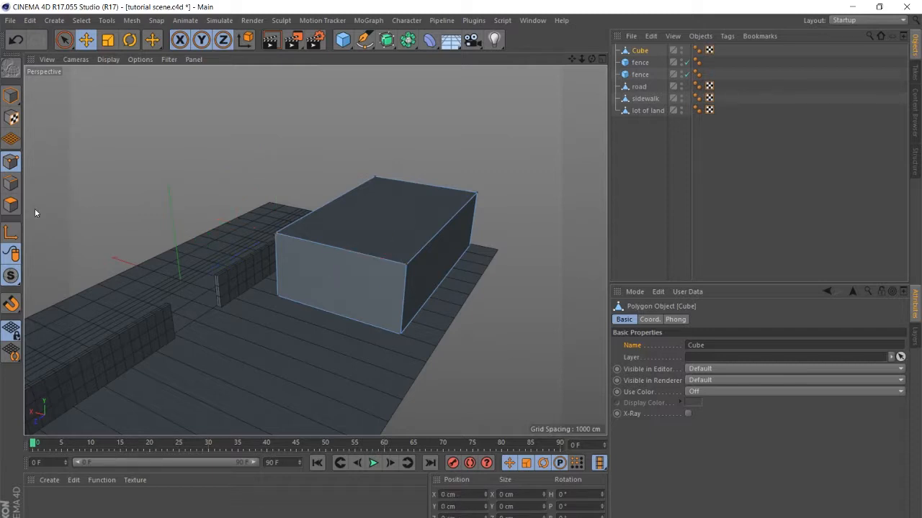
- Try selecting the building block's top edges in Edges mode, and switch to Polygons mode
click(10, 183)
click(353, 190)
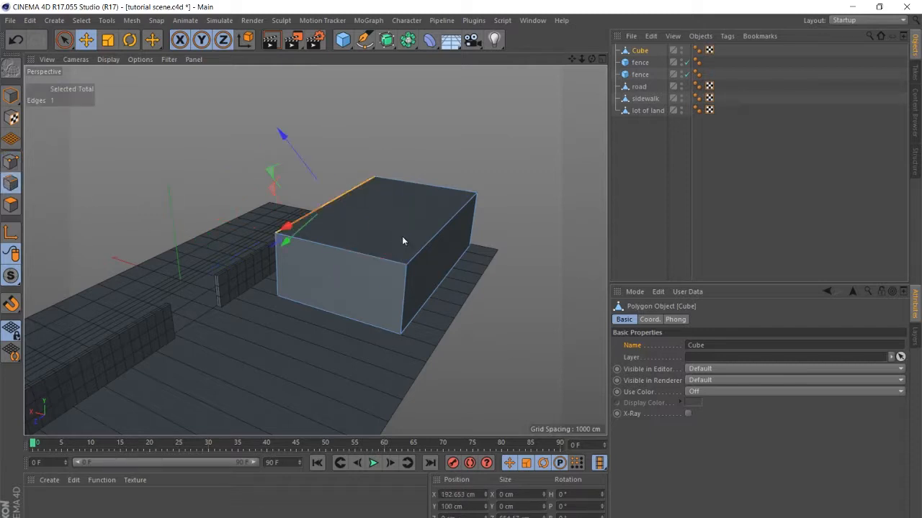
click(440, 230)
click(13, 206)
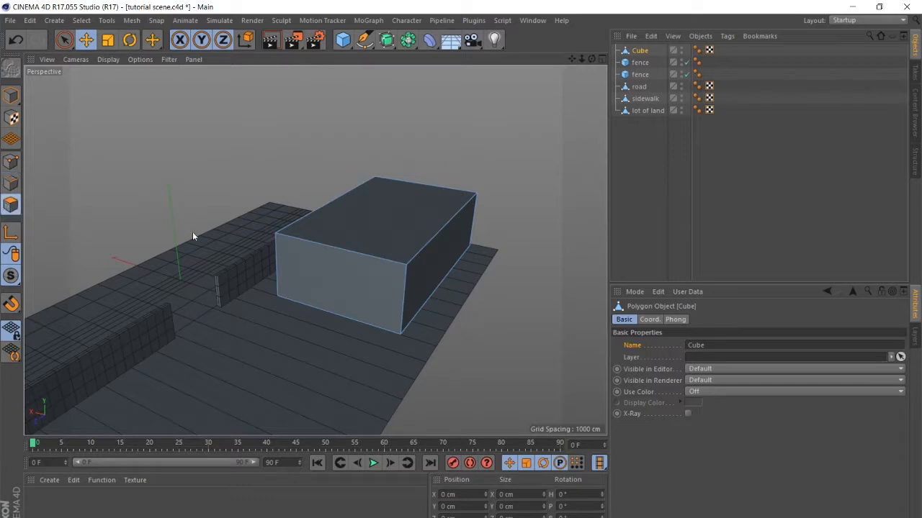
click(370, 250)
click(362, 279)
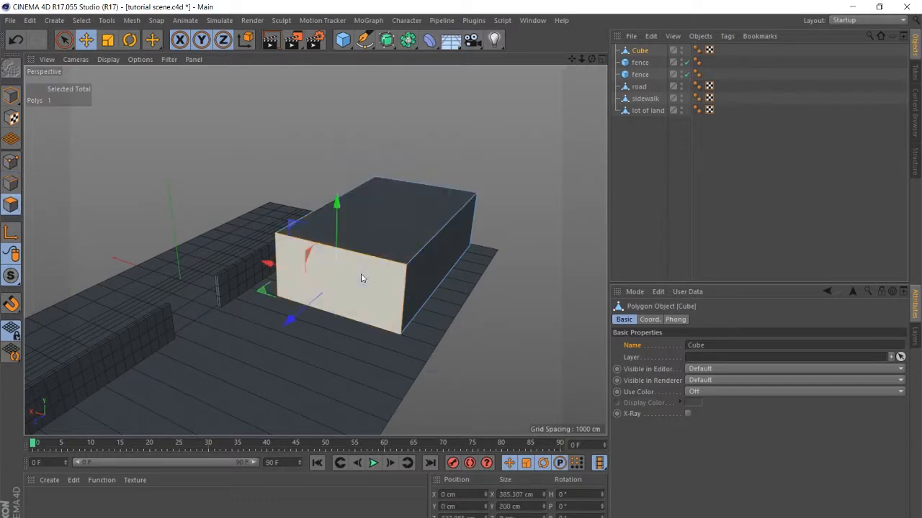
click(429, 269)
click(401, 214)
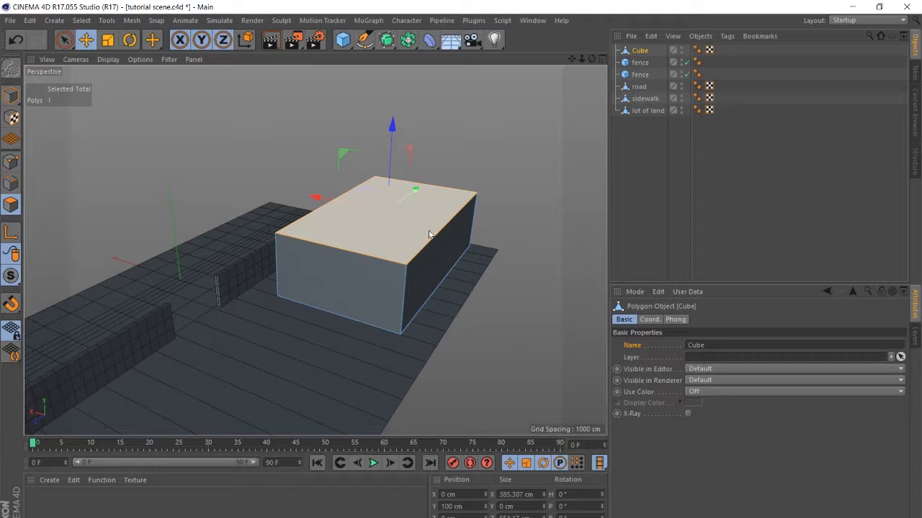
scroll(440, 222, up, 2)
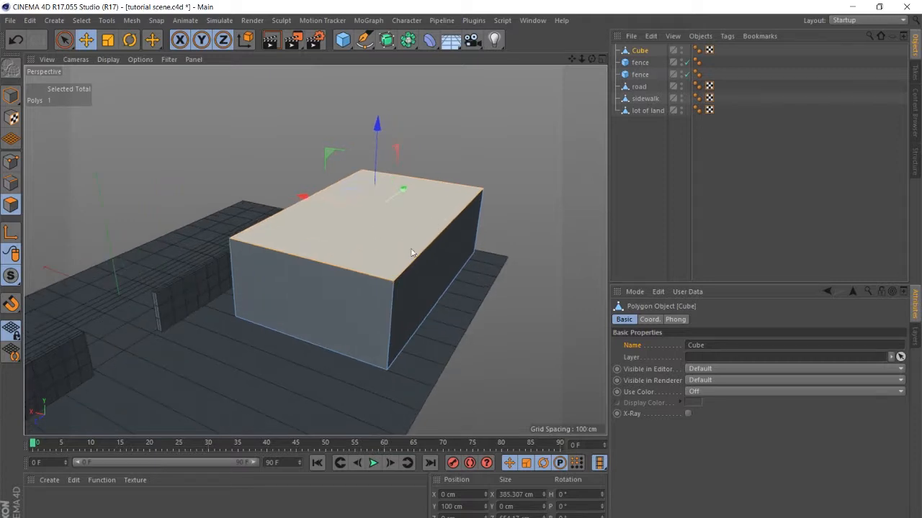
scroll(409, 249, down, 1)
click(223, 169)
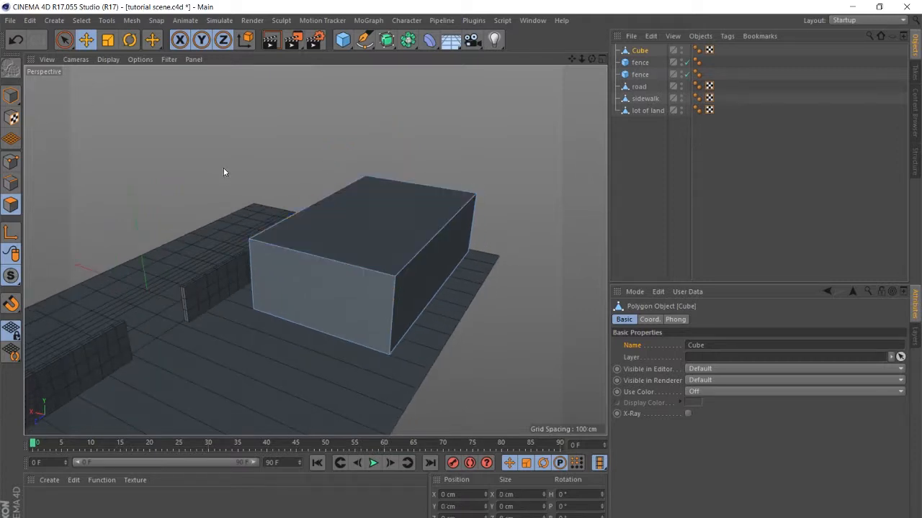
- Ring-select the cube's four widthwise edges and connect them to cut the box lengthwise through the middle
click(80, 22)
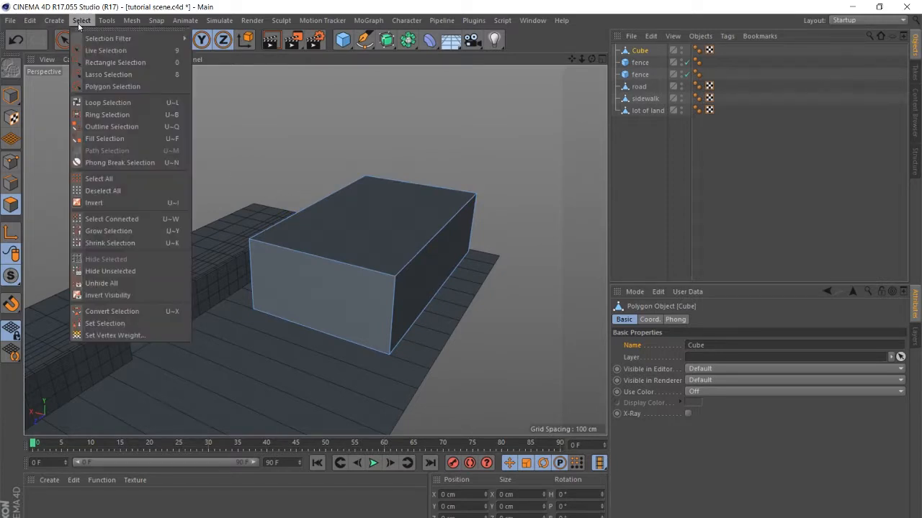
click(100, 116)
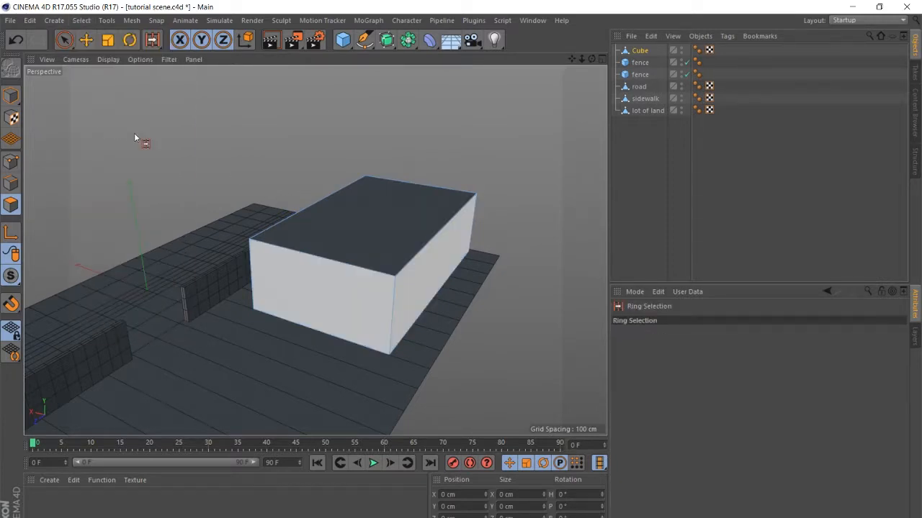
click(10, 186)
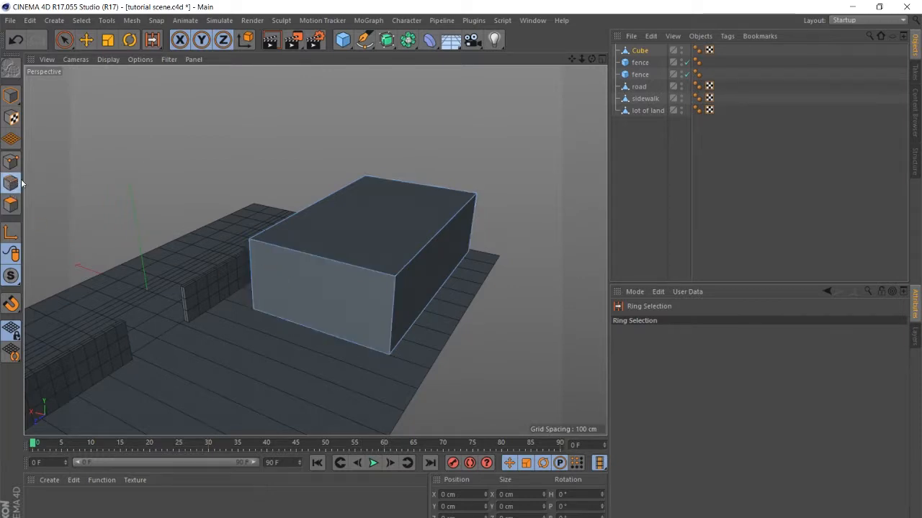
click(322, 264)
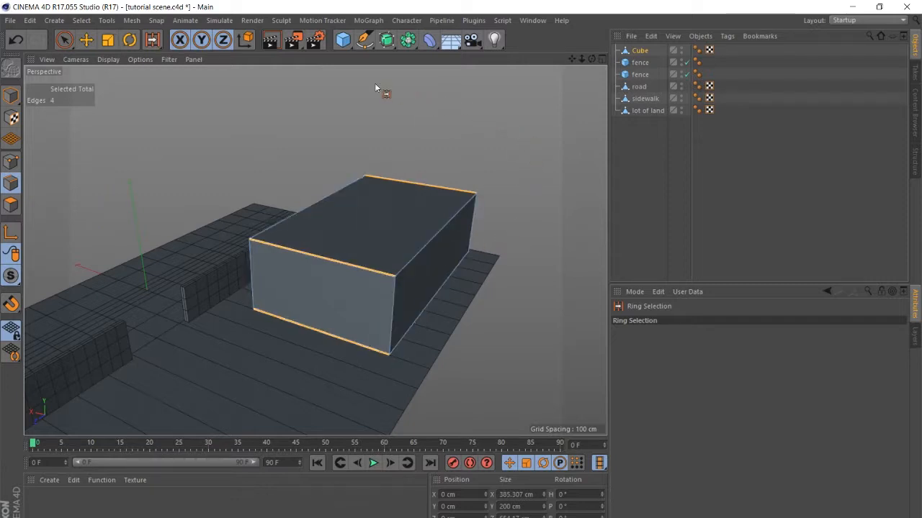
right_click(380, 226)
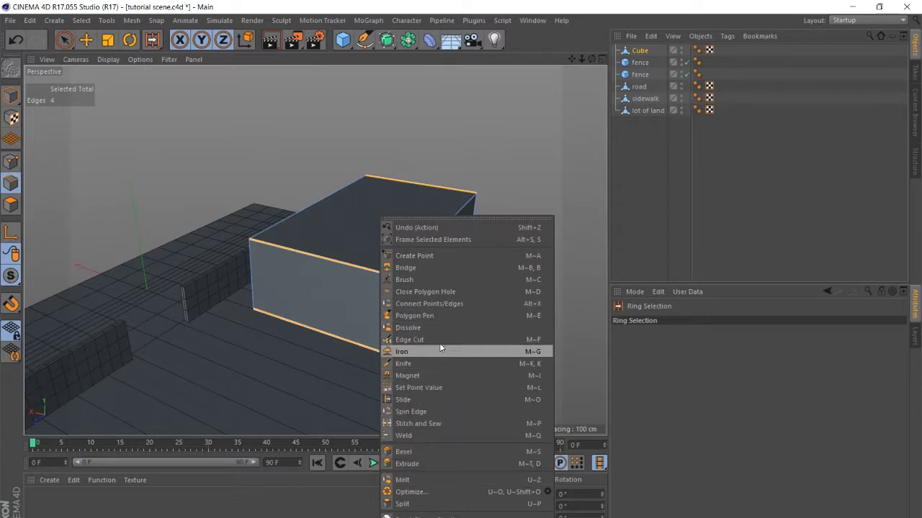
click(442, 305)
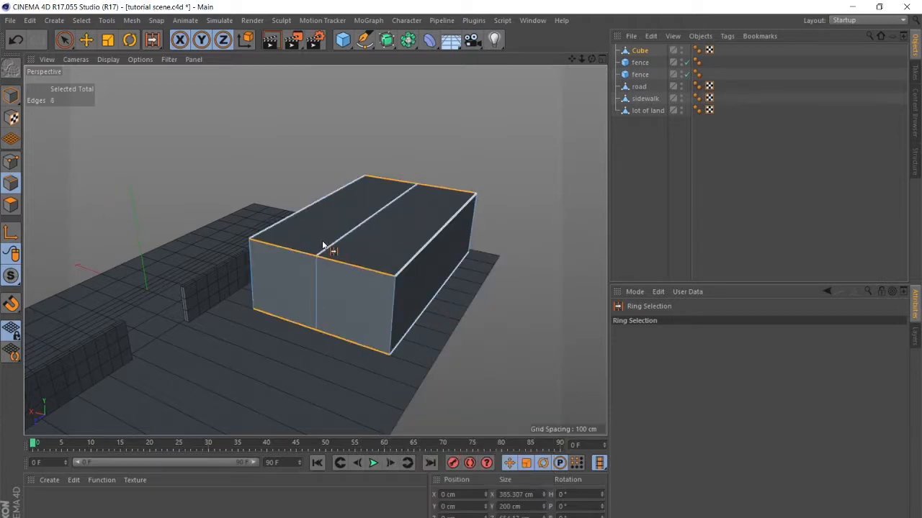
scroll(322, 246, up, 1)
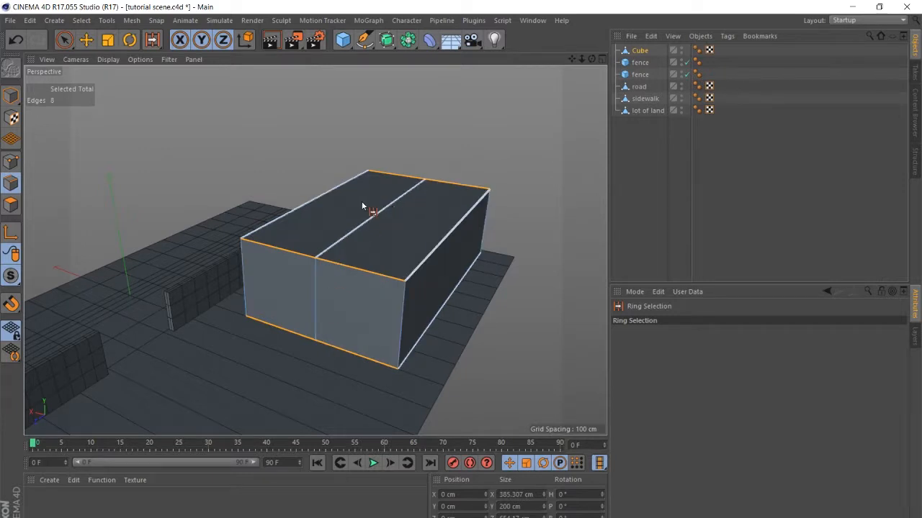
scroll(364, 208, down, 1)
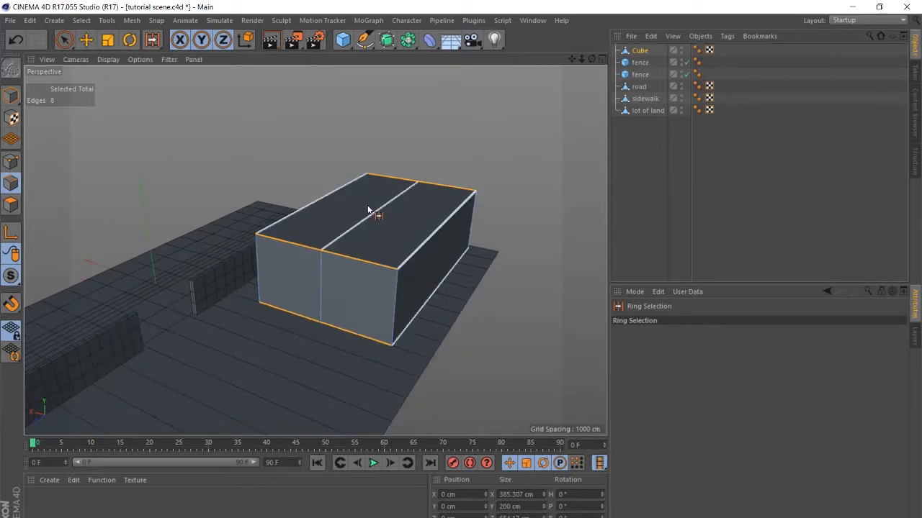
- Raise the box's top centre edge to a Y position of about 241.5 cm to form a gabled roof ridge
click(85, 40)
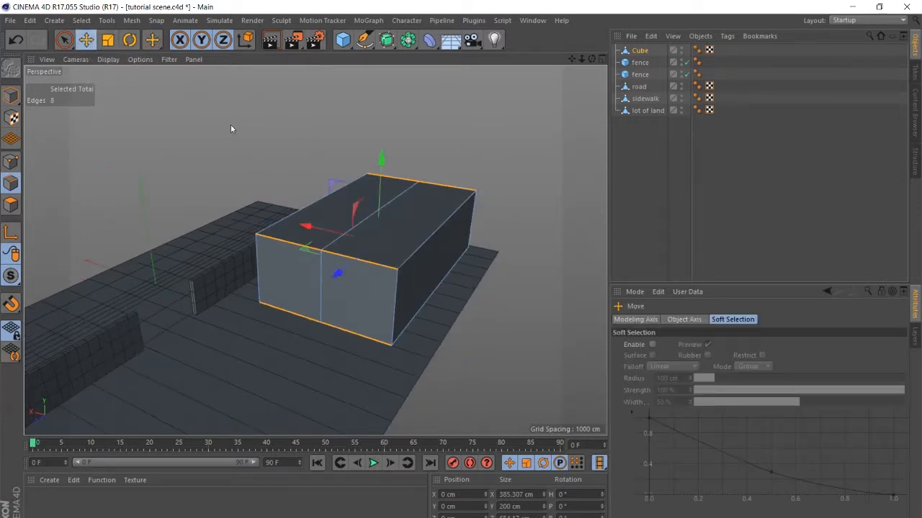
click(361, 227)
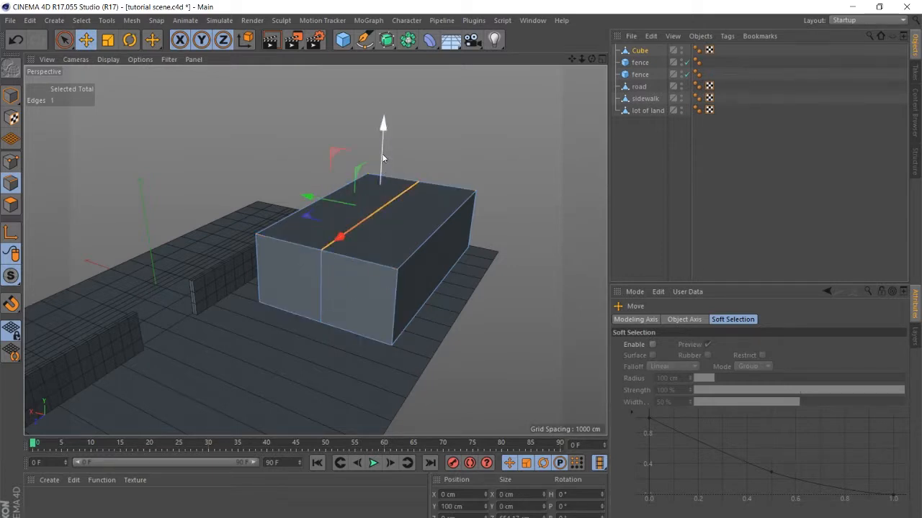
drag(383, 158, 384, 102)
scroll(339, 159, down, 3)
alt+drag(391, 197, 347, 148)
scroll(346, 146, up, 3)
alt+drag(340, 233, 325, 270)
scroll(312, 242, down, 2)
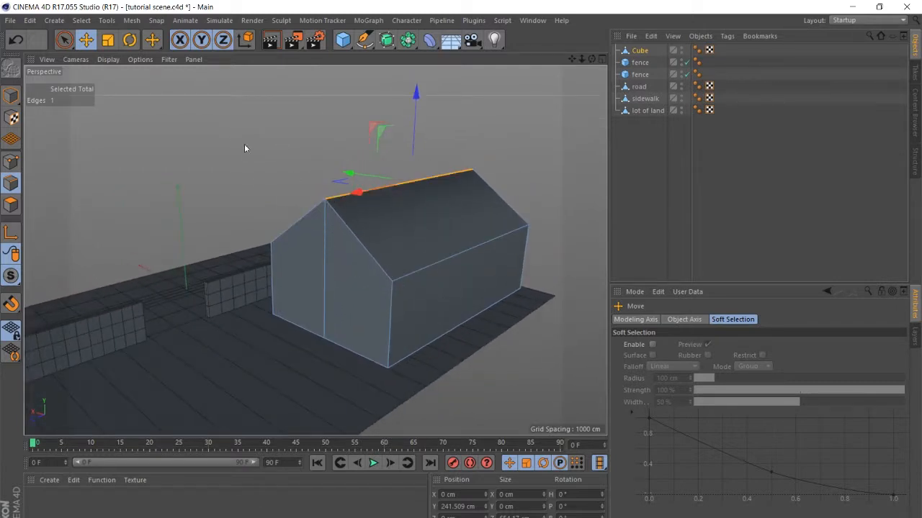
- Try connecting the selected ridge edge twice with Connect Points/Edges, and undo both splits
click(81, 20)
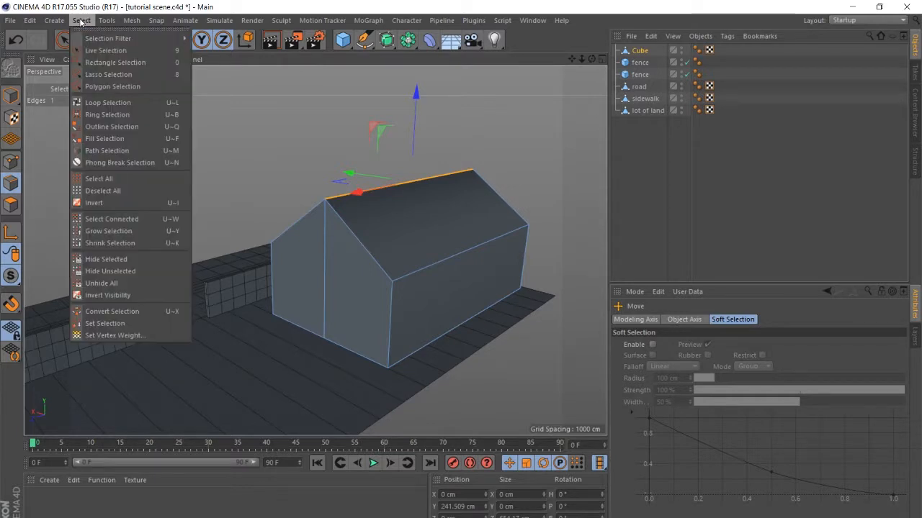
click(128, 115)
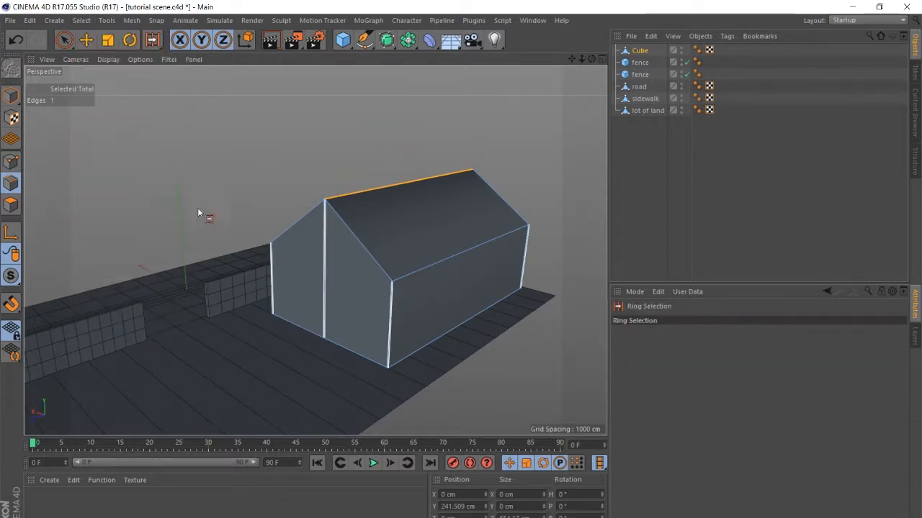
right_click(325, 306)
click(410, 303)
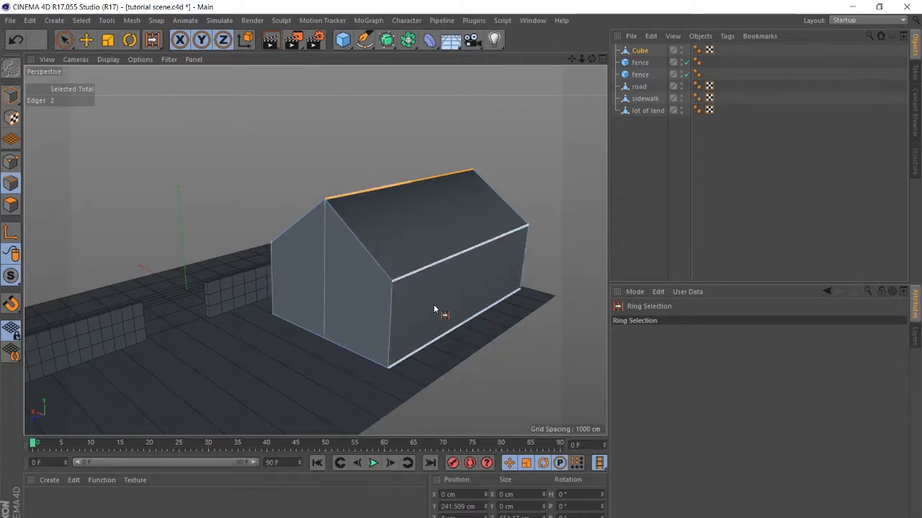
right_click(392, 315)
click(442, 306)
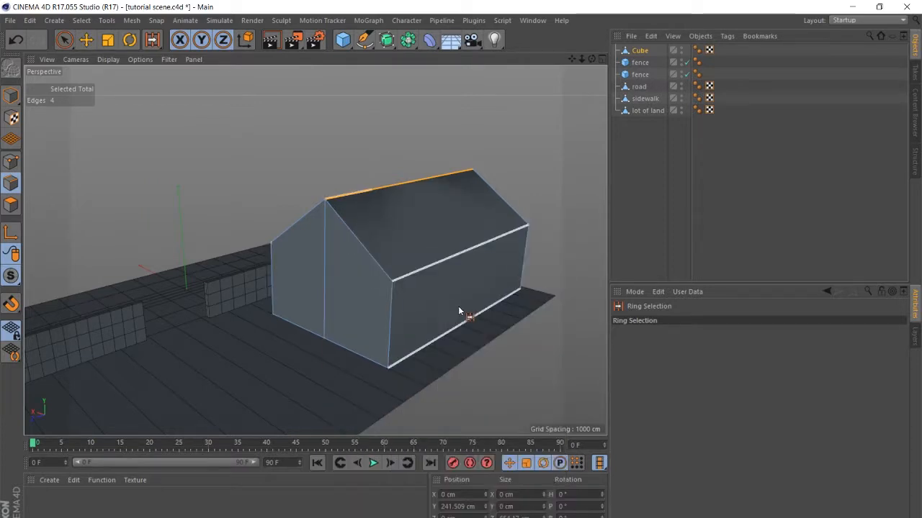
alt+drag(506, 257, 398, 208)
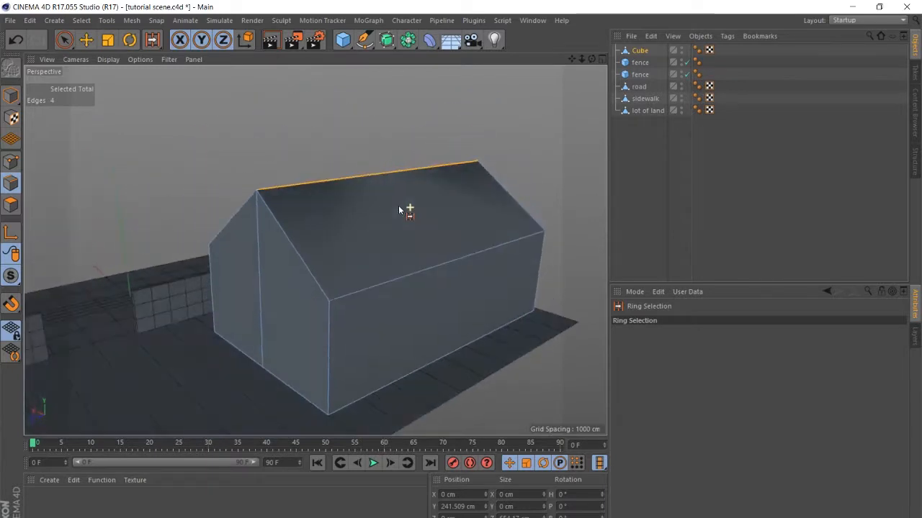
scroll(404, 216, down, 2)
key(ctrl+z)
key(ctrl+z)
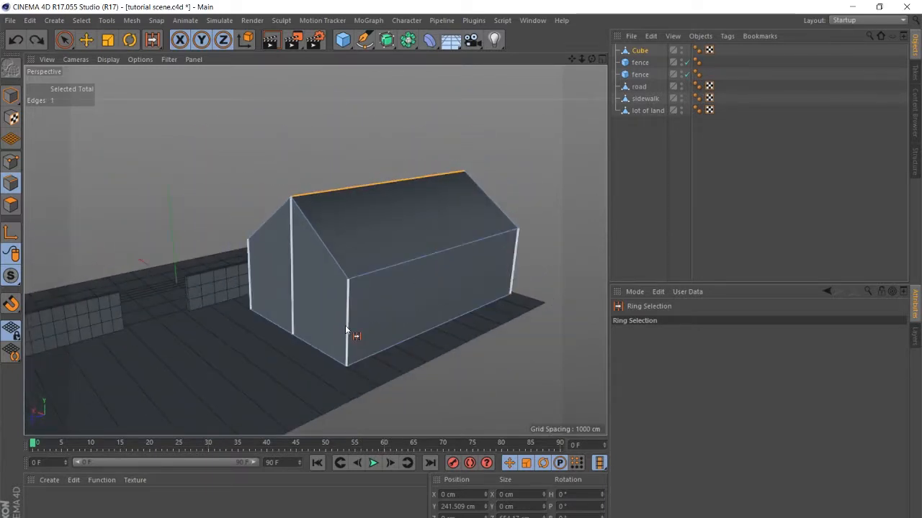
- Ring-select the house's vertical wall edges, try connecting them into a horizontal cut around the walls, and undo the cut
click(346, 331)
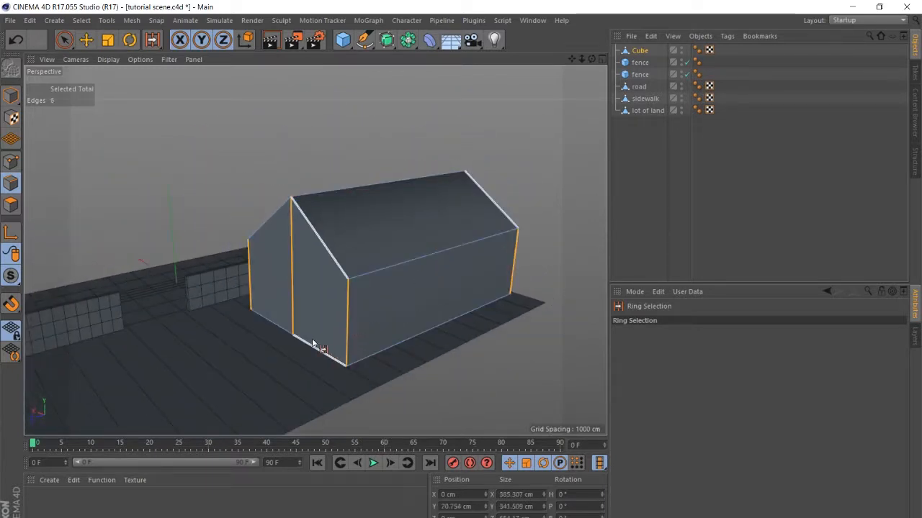
click(110, 60)
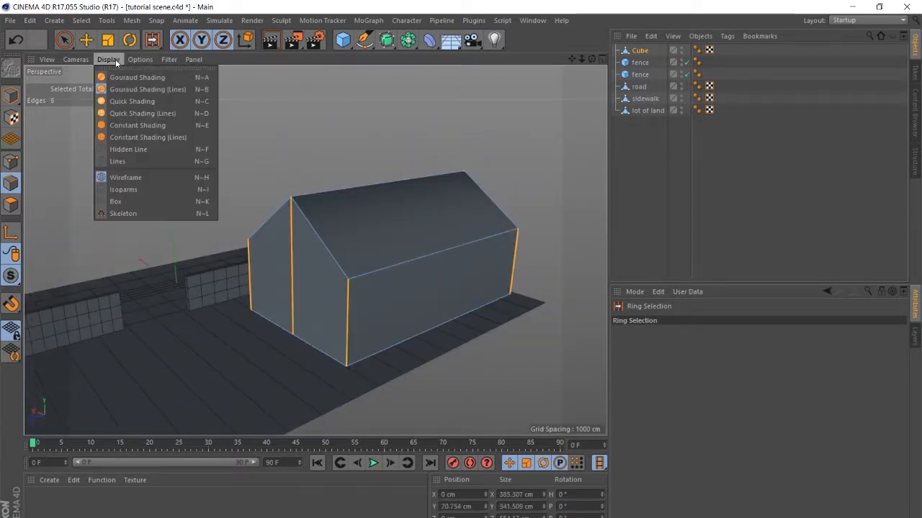
click(155, 76)
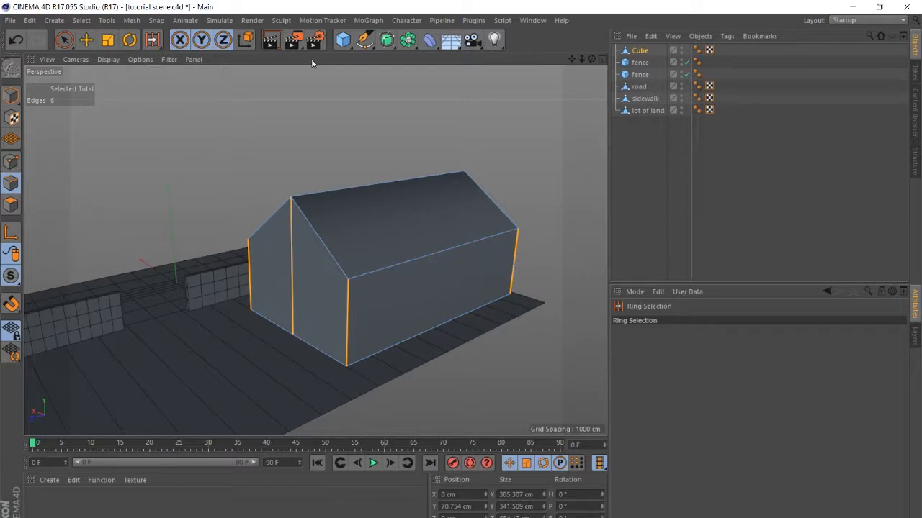
right_click(339, 304)
click(411, 303)
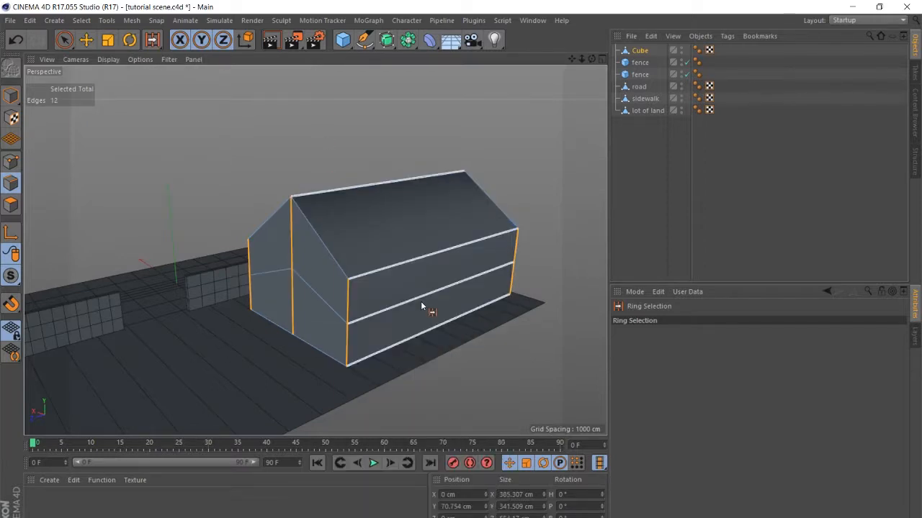
scroll(418, 276, down, 1)
scroll(376, 313, up, 3)
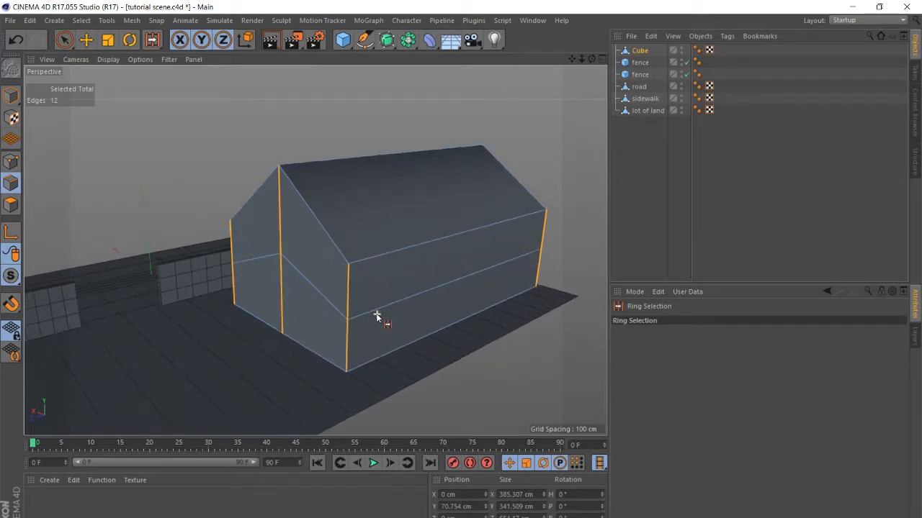
mouse_move(301, 312)
alt+mouse_down()
mouse_move(356, 319)
mouse_move(401, 292)
mouse_move(347, 314)
mouse_move(301, 315)
alt+mouse_up()
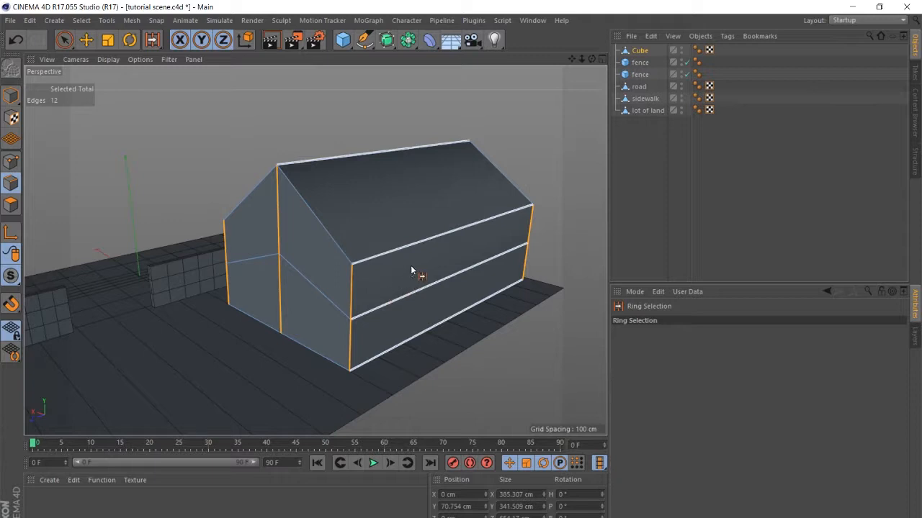
key(ctrl+z)
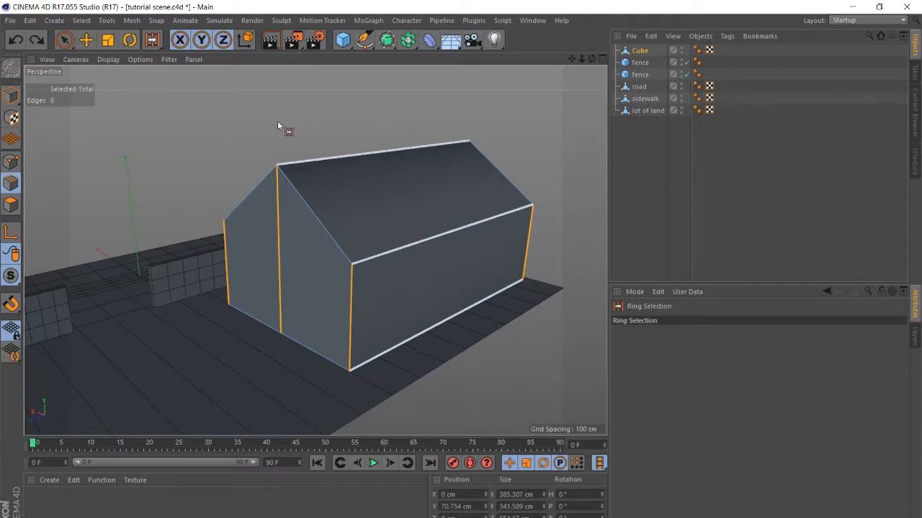
- Select all the polygons of the house and subdivide them twice
click(10, 205)
click(256, 211)
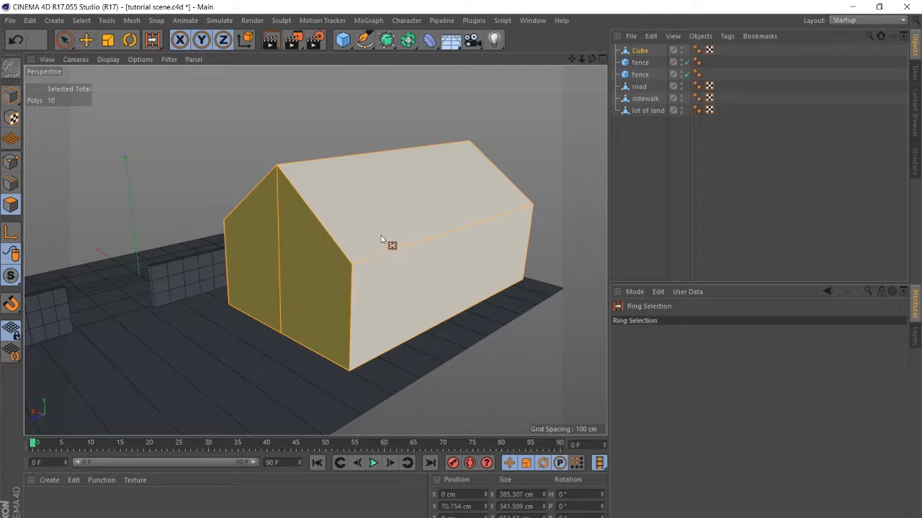
right_click(429, 177)
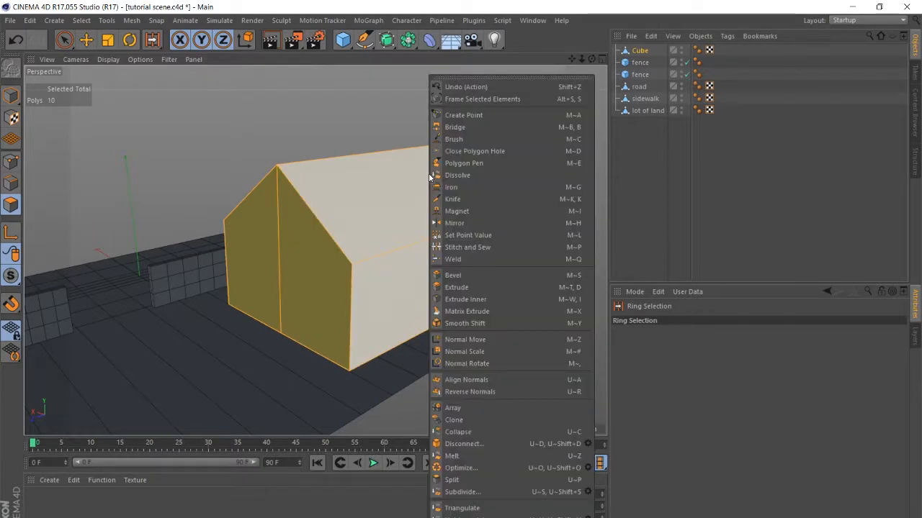
click(462, 492)
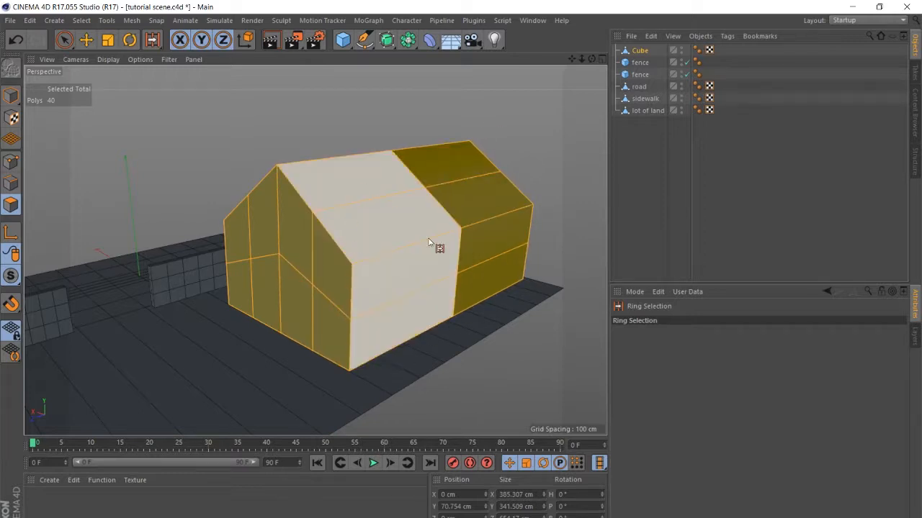
right_click(351, 110)
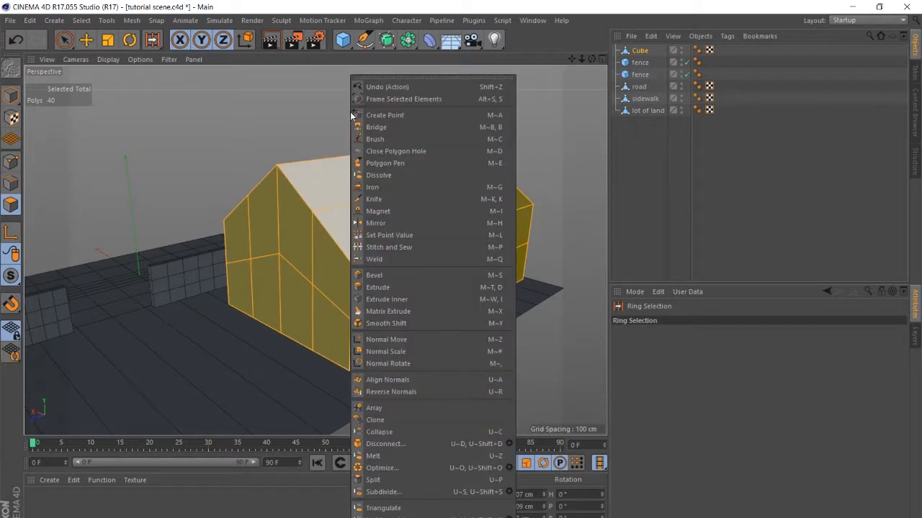
click(382, 492)
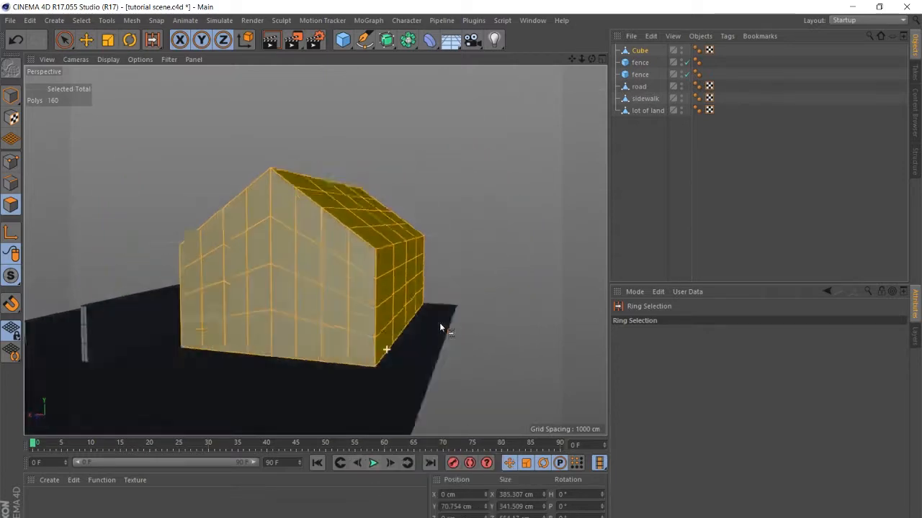
alt+drag(440, 323, 271, 295)
alt+drag(358, 320, 402, 264)
scroll(403, 263, up, 1)
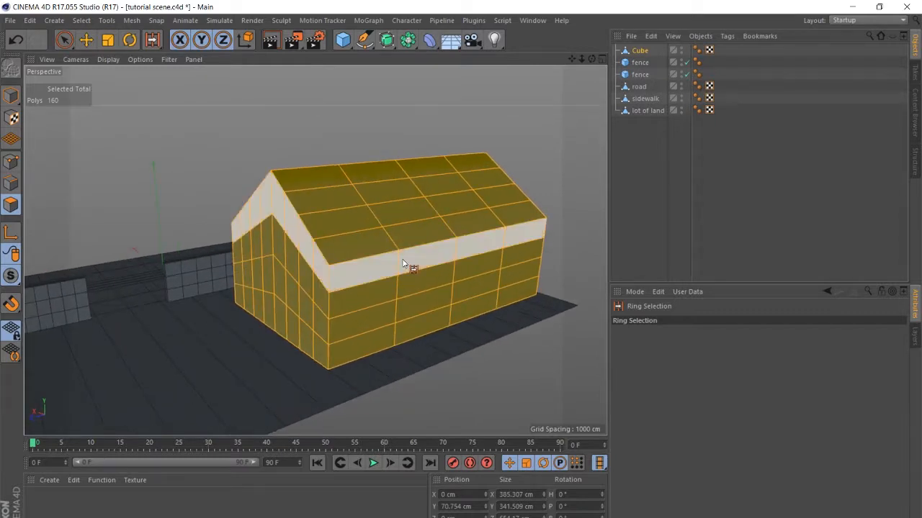
scroll(403, 263, up, 1)
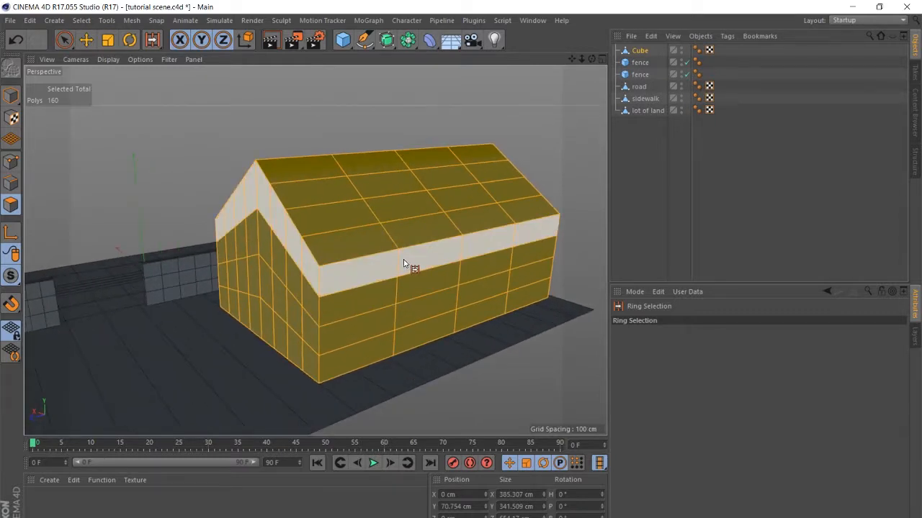
- Undo both subdivisions of the house and the raised roof ridge to return to the flat-topped box
alt+drag(403, 264, 234, 268)
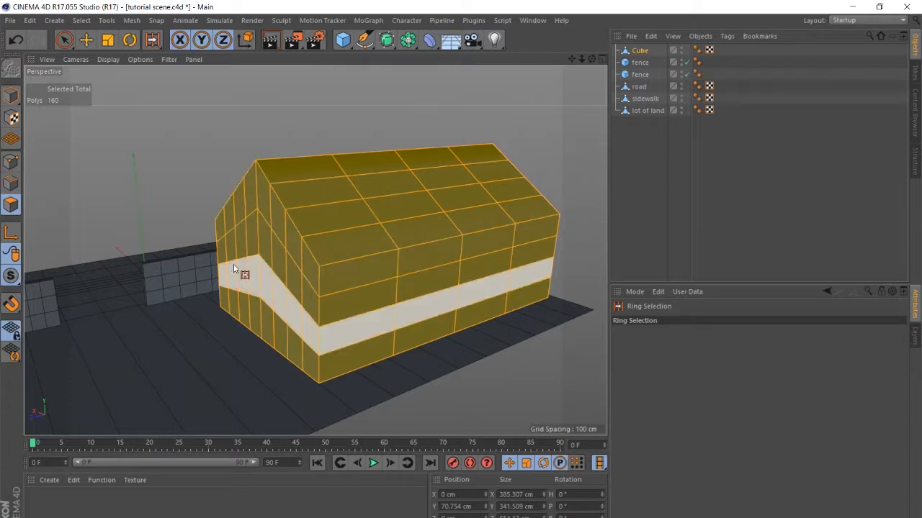
scroll(233, 268, up, 1)
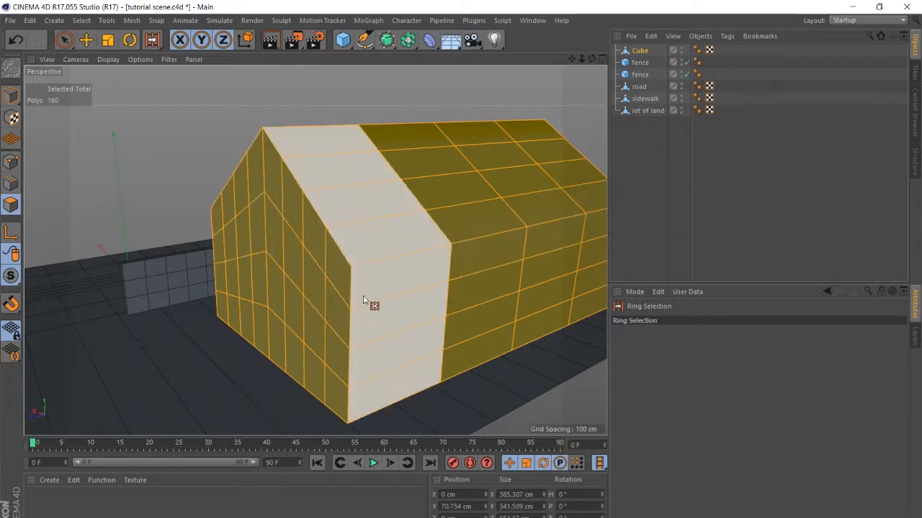
alt+drag(358, 303, 319, 304)
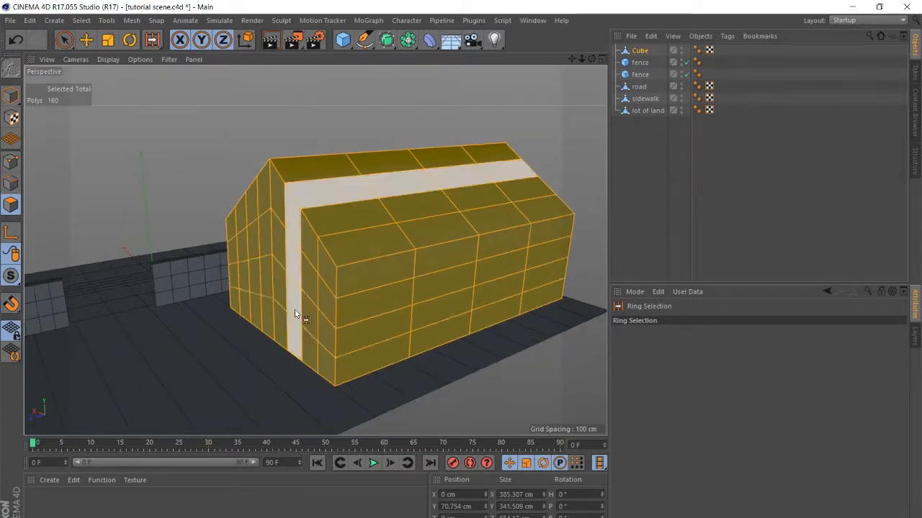
alt+drag(298, 312, 321, 311)
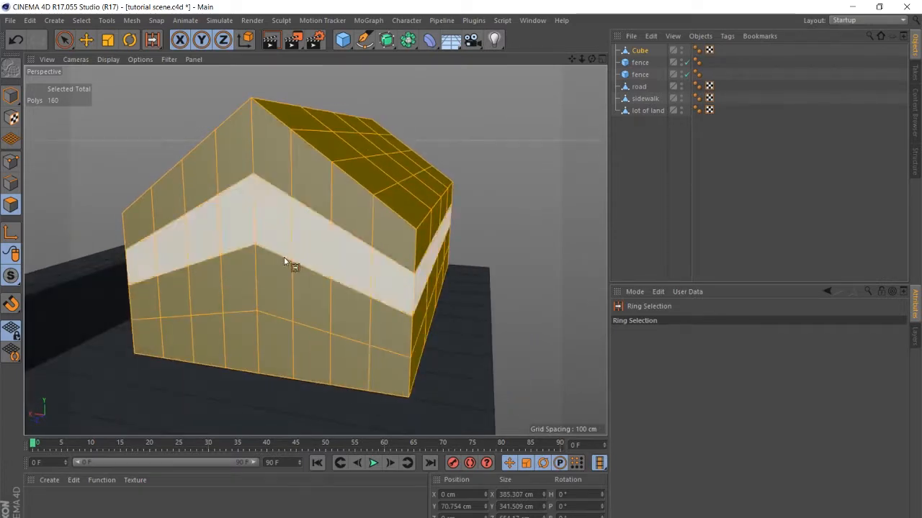
alt+drag(389, 308, 304, 306)
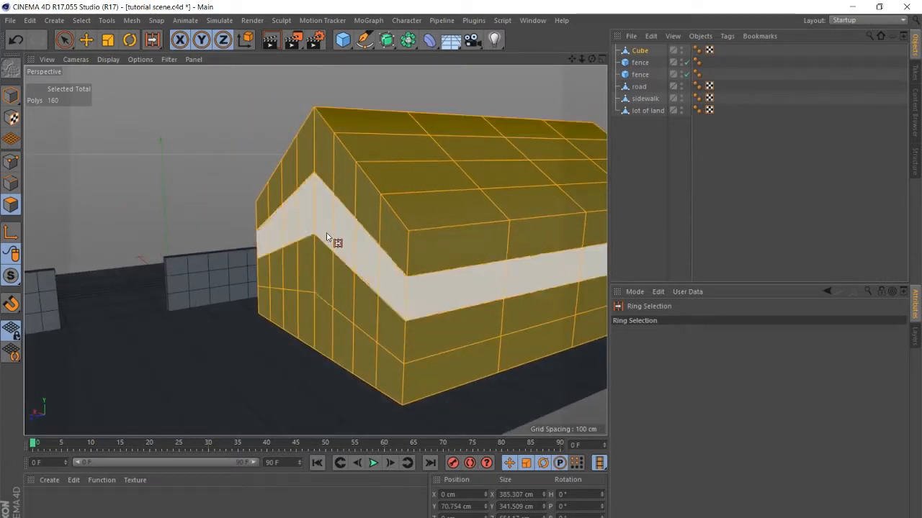
alt+drag(329, 240, 324, 311)
scroll(249, 265, down, 3)
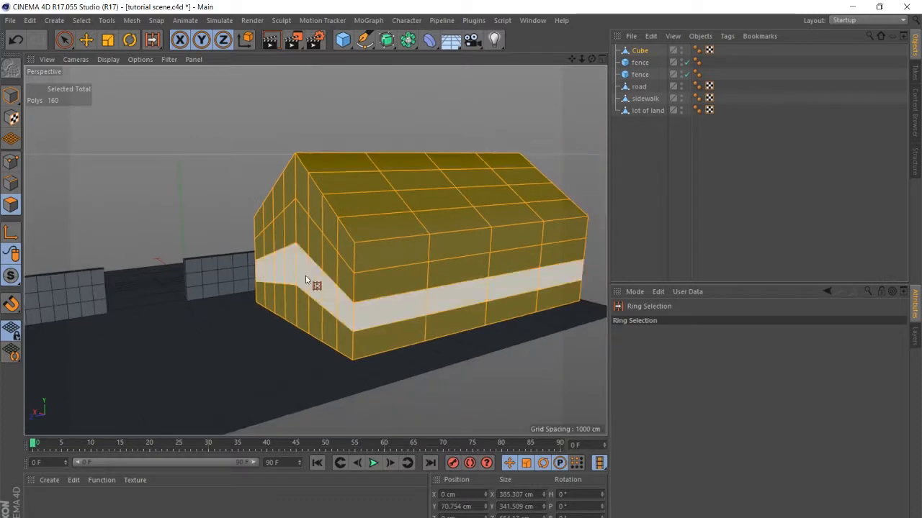
key(ctrl+z)
key(ctrl+z)
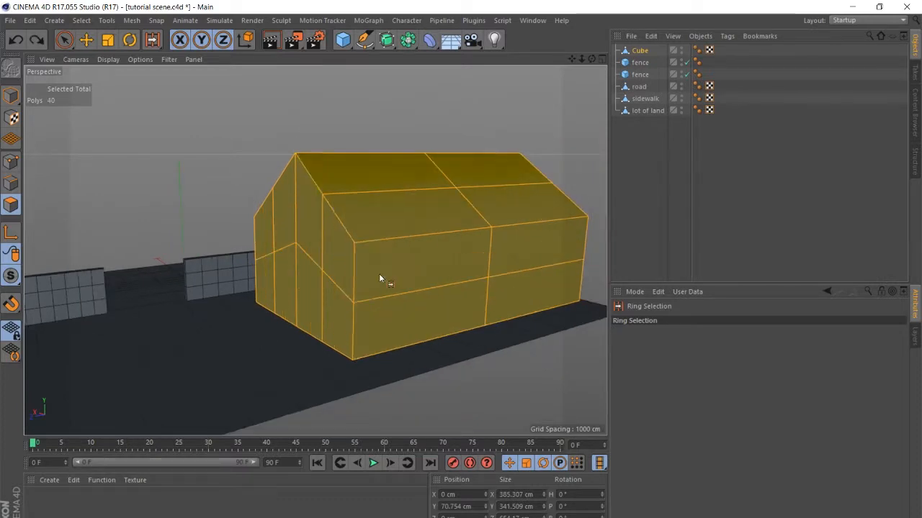
key(ctrl+z)
key(ctrl+z)
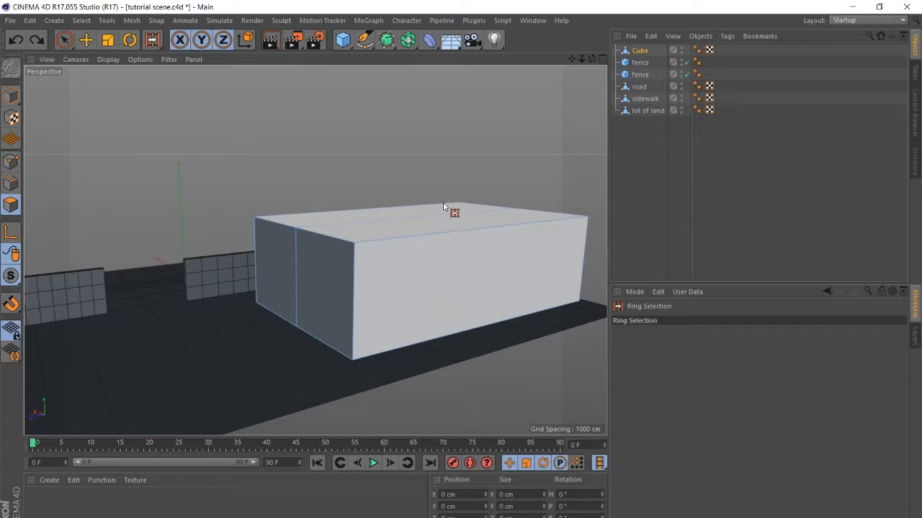
mouse_move(426, 201)
alt+mouse_down()
mouse_move(287, 173)
mouse_move(285, 209)
mouse_move(243, 200)
alt+mouse_up()
scroll(412, 190, up, 3)
alt+drag(329, 240, 349, 232)
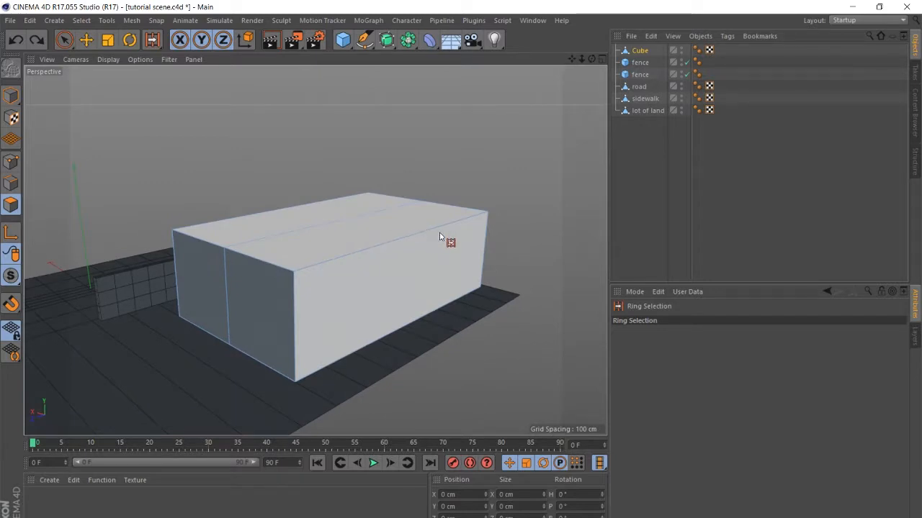
scroll(443, 230, down, 2)
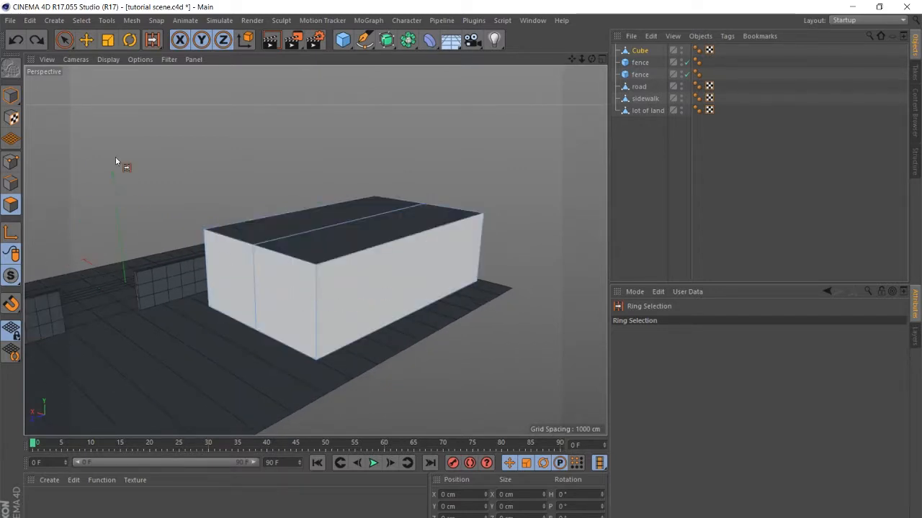
click(85, 40)
click(283, 295)
right_click(283, 295)
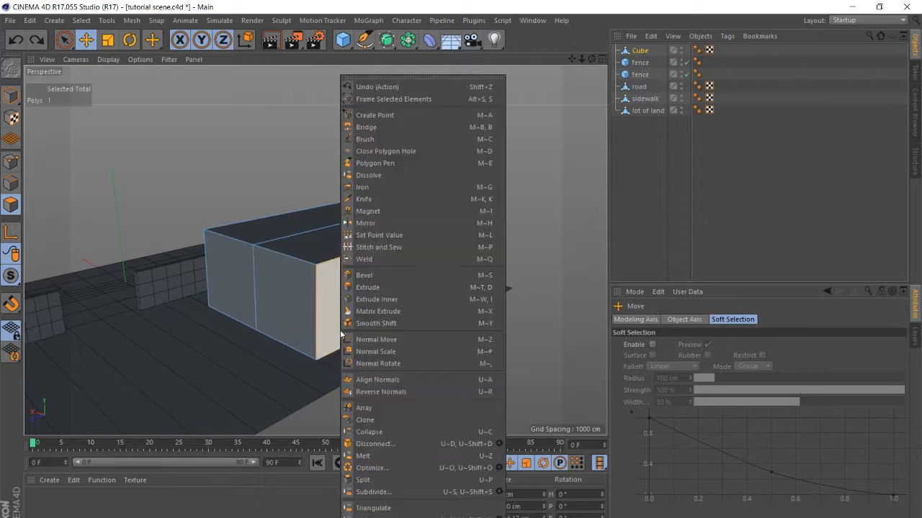
click(63, 23)
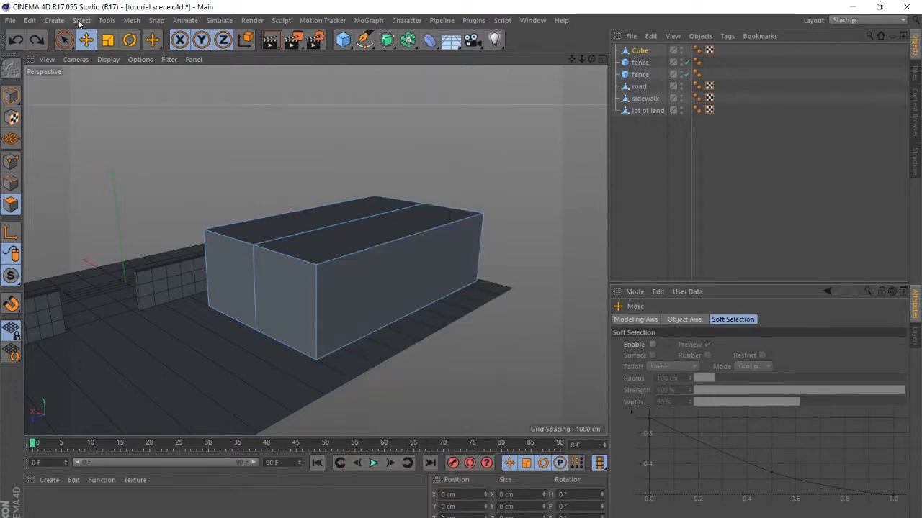
- Ring-select the box's vertical wall edges and connect them twice to divide the walls into four horizontal bands
click(80, 21)
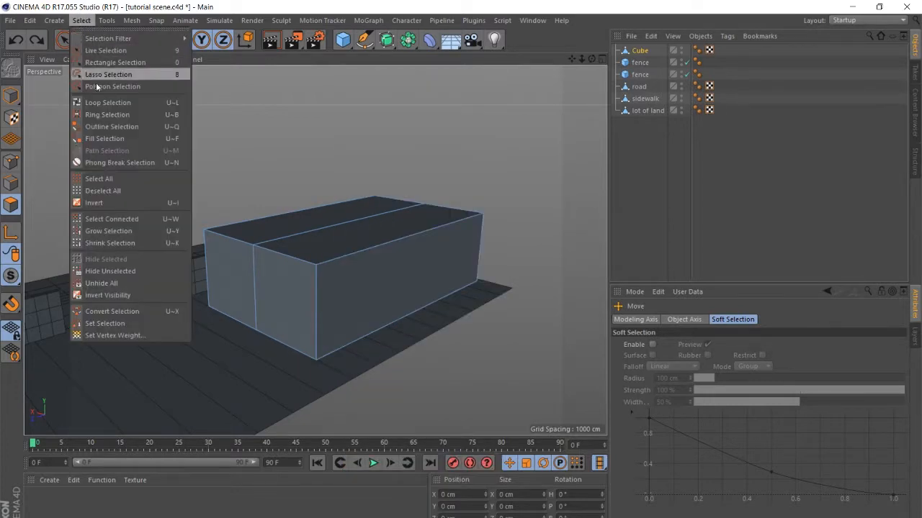
click(136, 113)
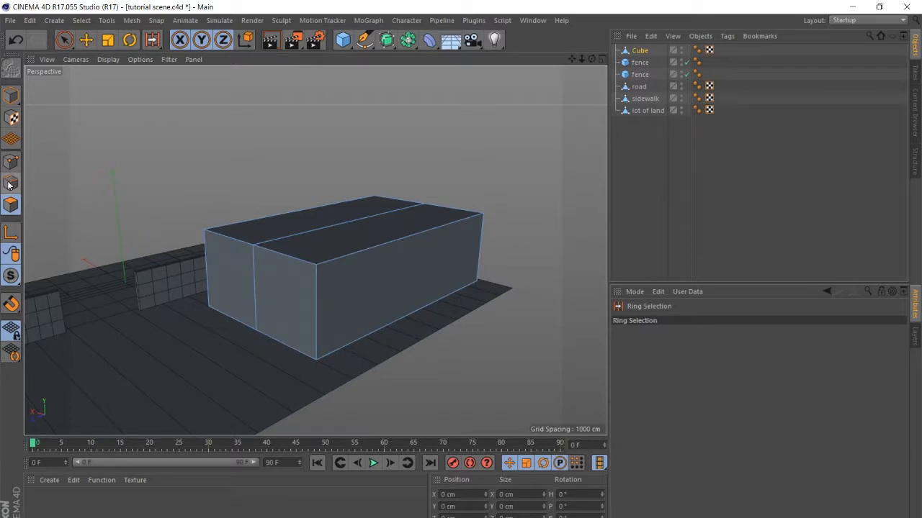
click(10, 185)
click(245, 332)
right_click(325, 312)
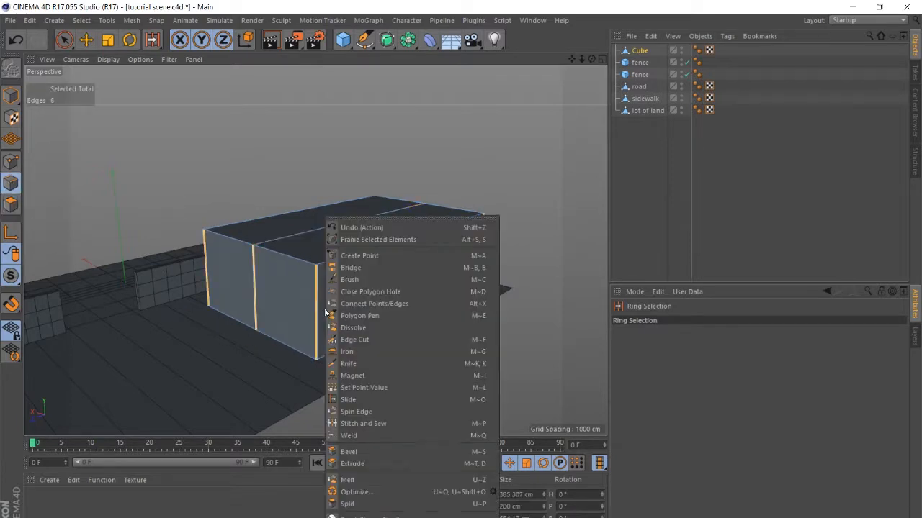
click(403, 304)
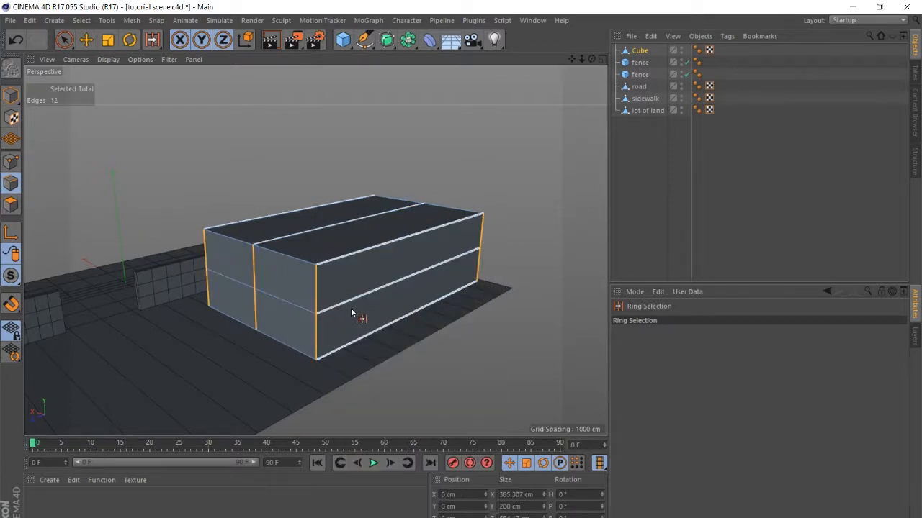
right_click(317, 288)
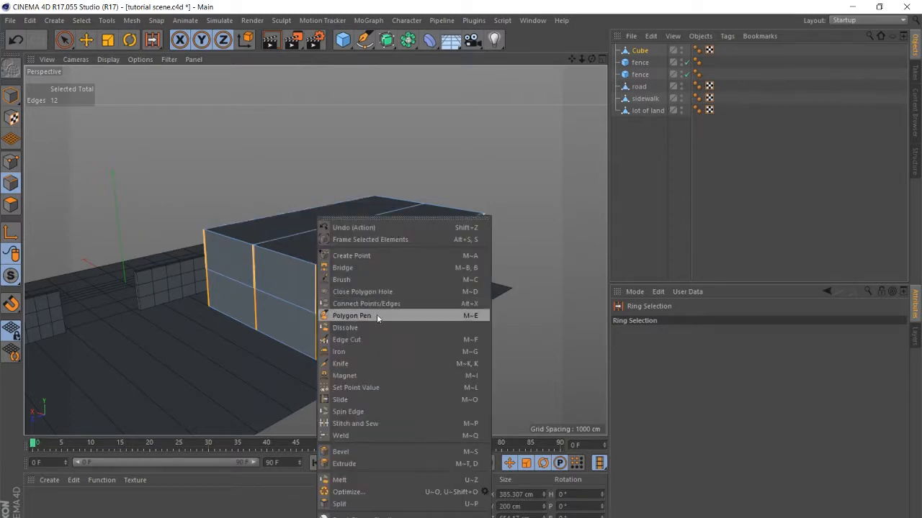
click(434, 303)
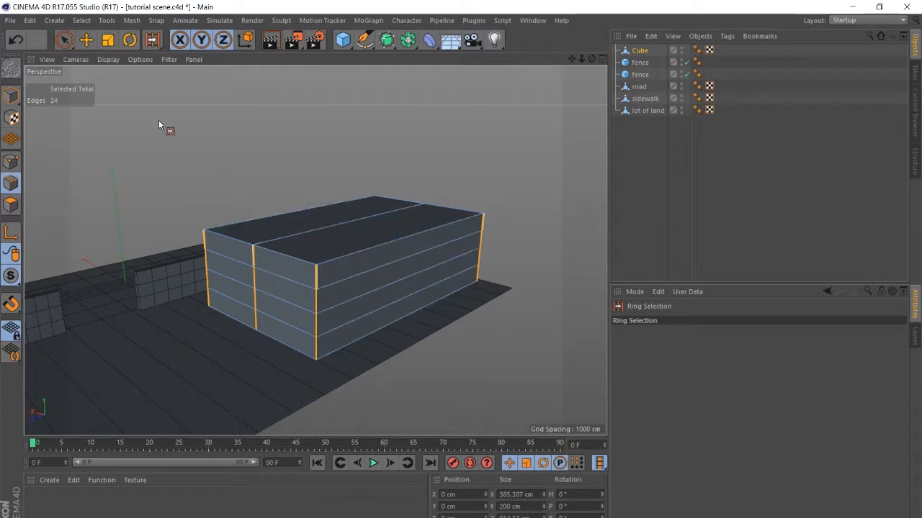
- Raise the box's top centre edge to a Y position of about 251 cm to form the gabled roof ridge
key(e)
click(293, 234)
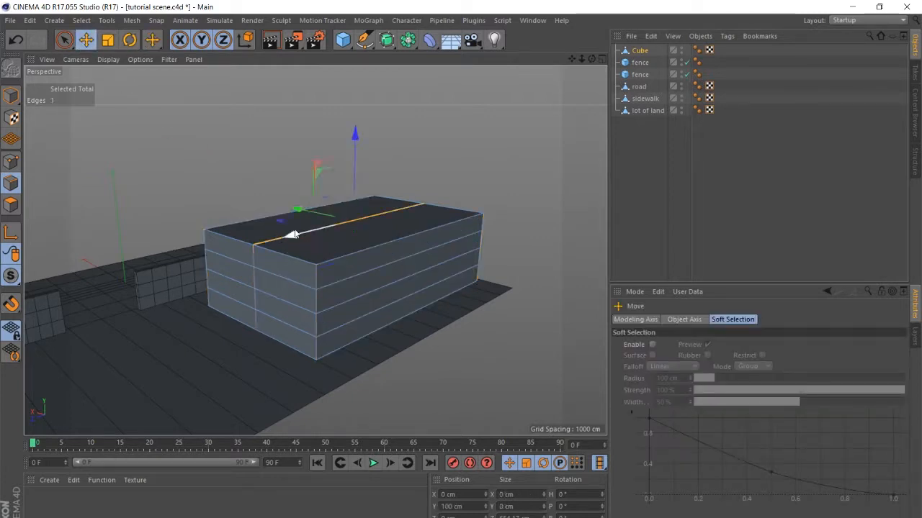
drag(353, 167, 363, 102)
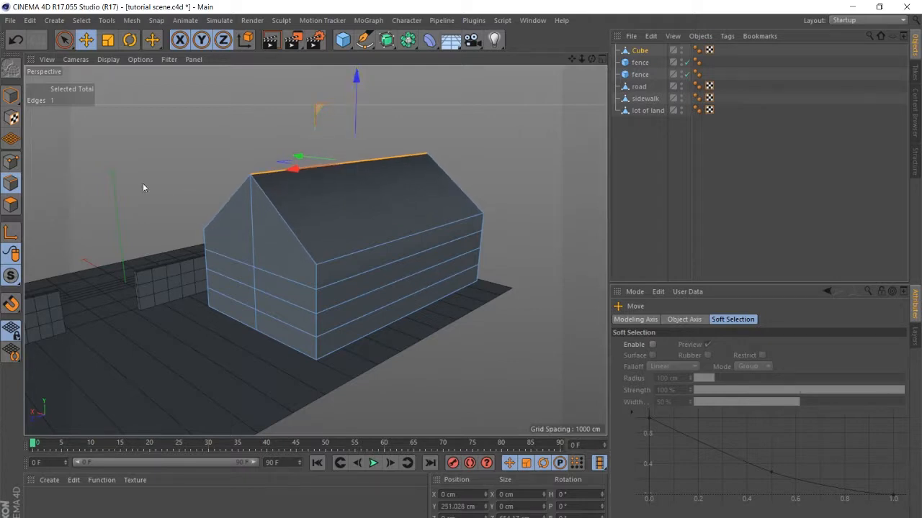
- Select all the polygons of the gabled house and subdivide them once
click(9, 207)
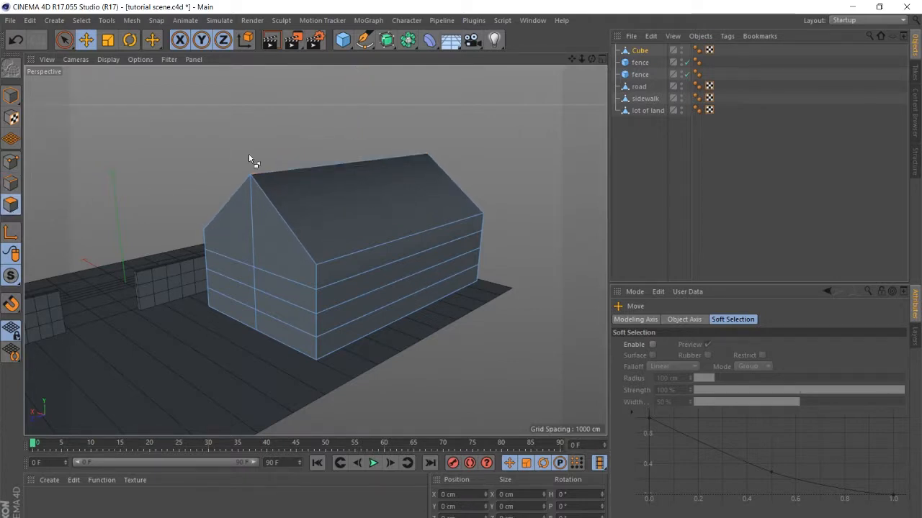
key(ctrl+a)
right_click(528, 287)
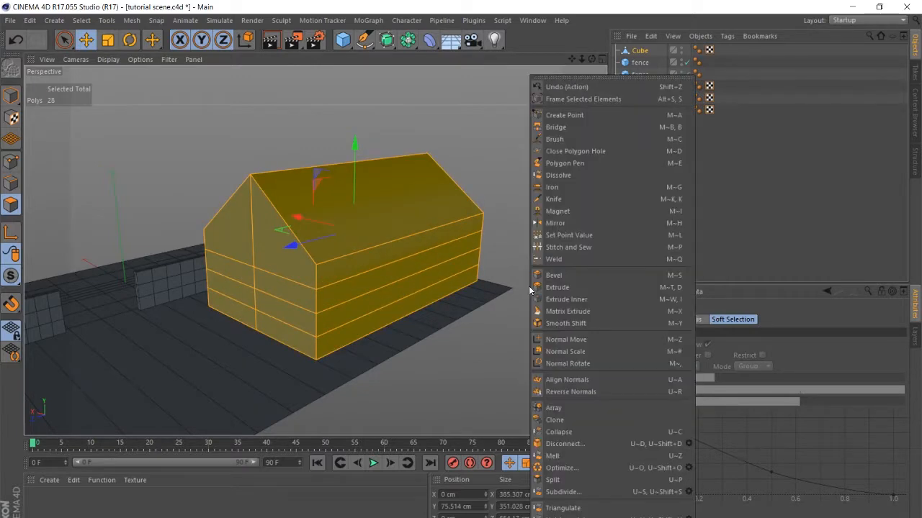
click(572, 493)
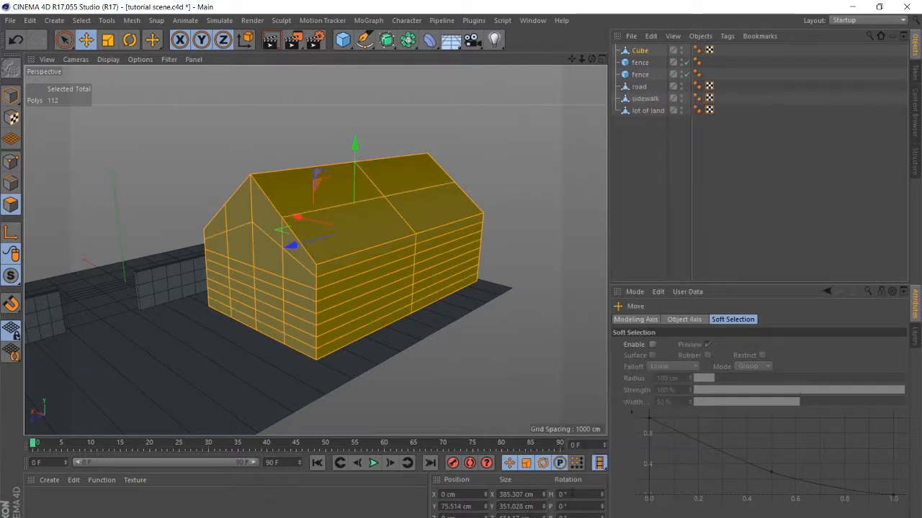
- Deselect the house's polygons and rename the Cube object as house
alt+drag(475, 395, 210, 306)
scroll(229, 317, up, 3)
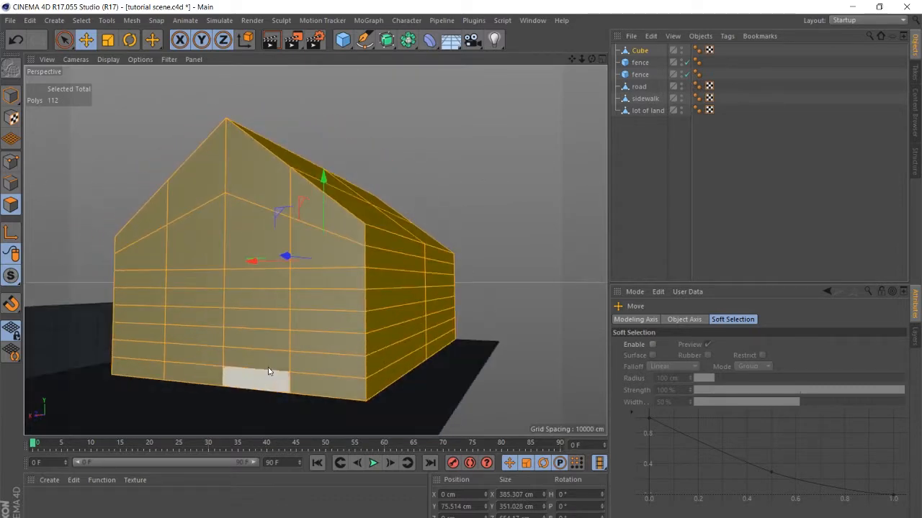
alt+drag(305, 301, 216, 284)
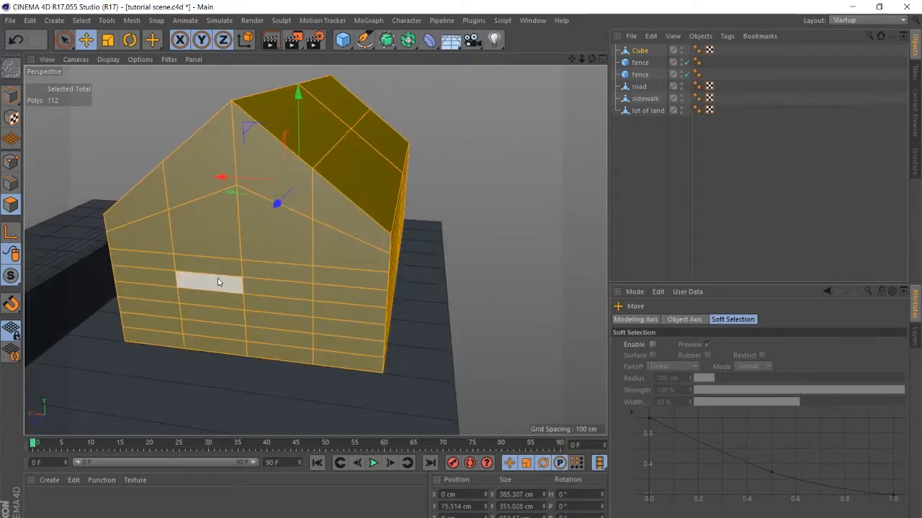
alt+drag(345, 325, 444, 295)
scroll(273, 288, down, 2)
click(444, 295)
double_click(641, 51)
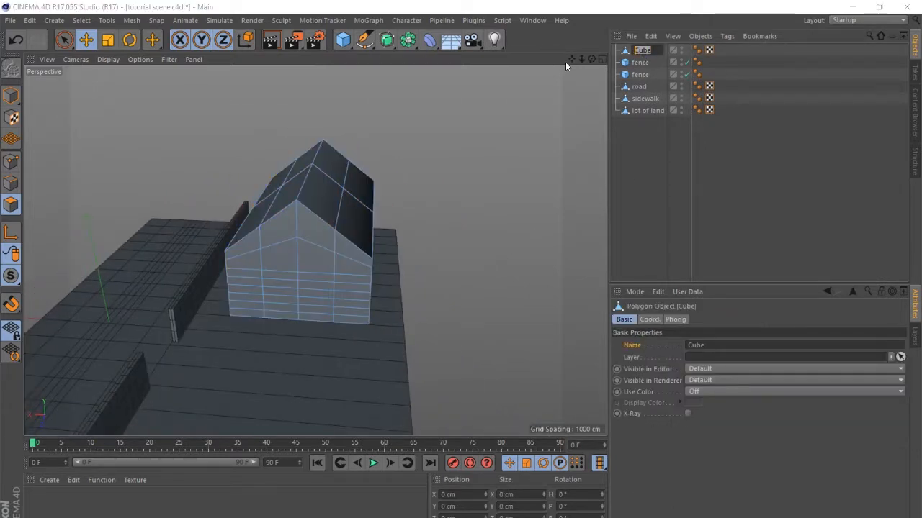
text(house)
key(Return)
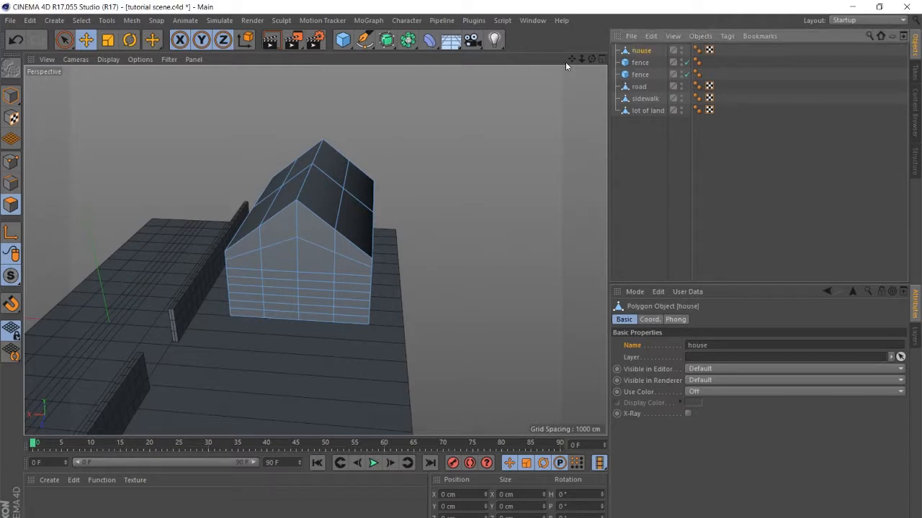
- Deselect the house object and examine the house, fences and lot in the street scene from several angles
click(673, 147)
alt+drag(387, 242, 463, 188)
scroll(415, 255, down, 3)
scroll(407, 249, up, 4)
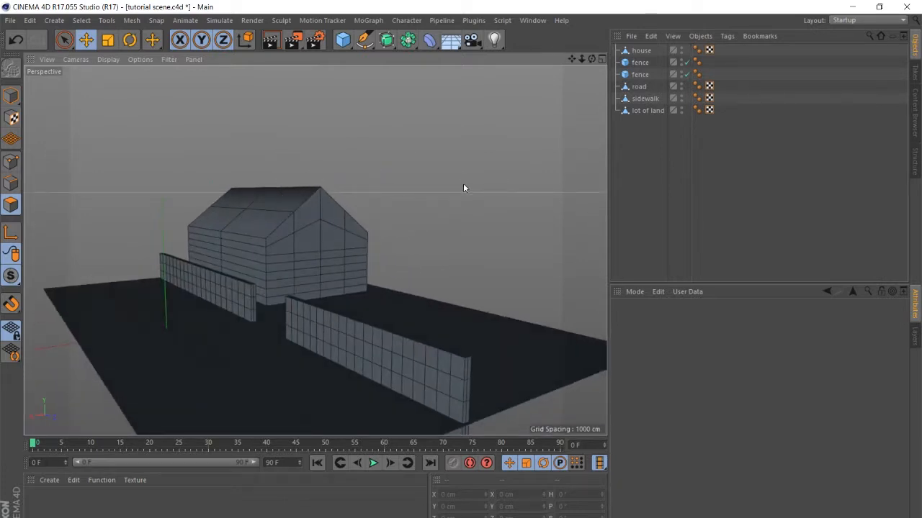
scroll(270, 223, down, 3)
alt+drag(315, 249, 345, 278)
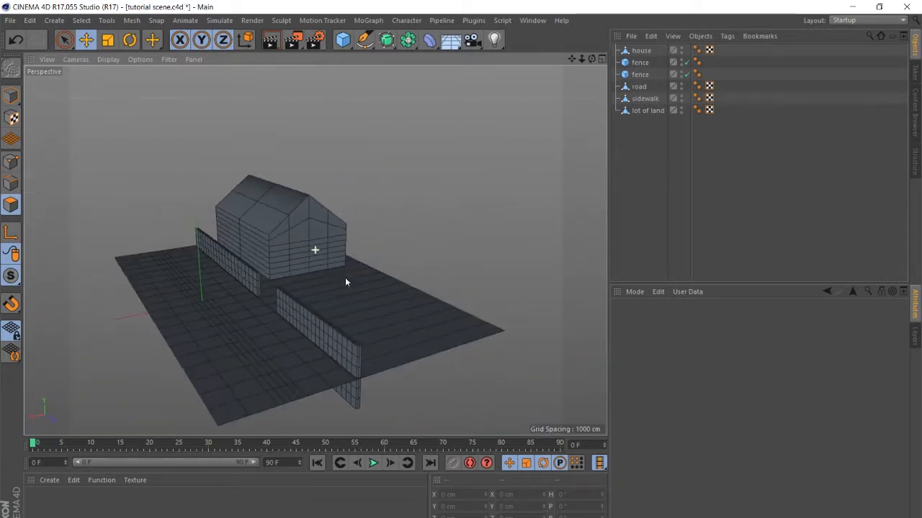
scroll(331, 383, up, 2)
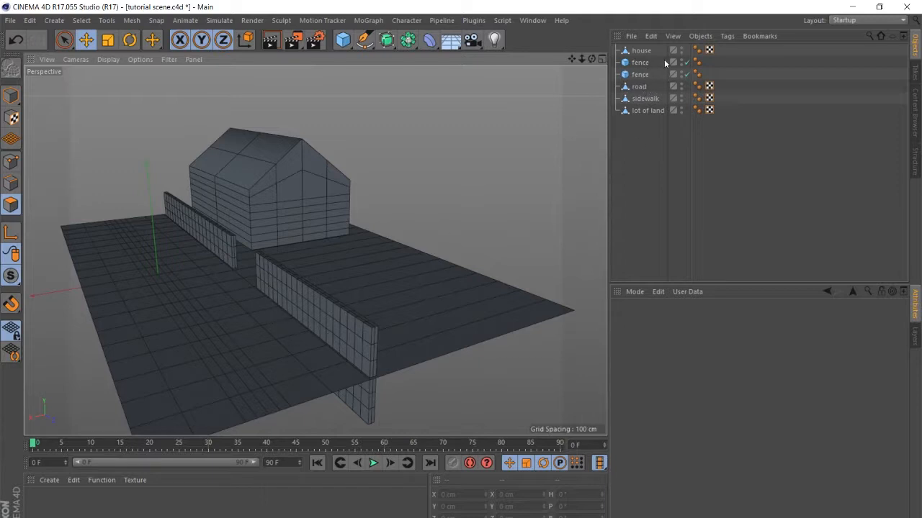
- Select all the sidewalk's polygons and extrude them upward by about 10.7 cm
click(645, 99)
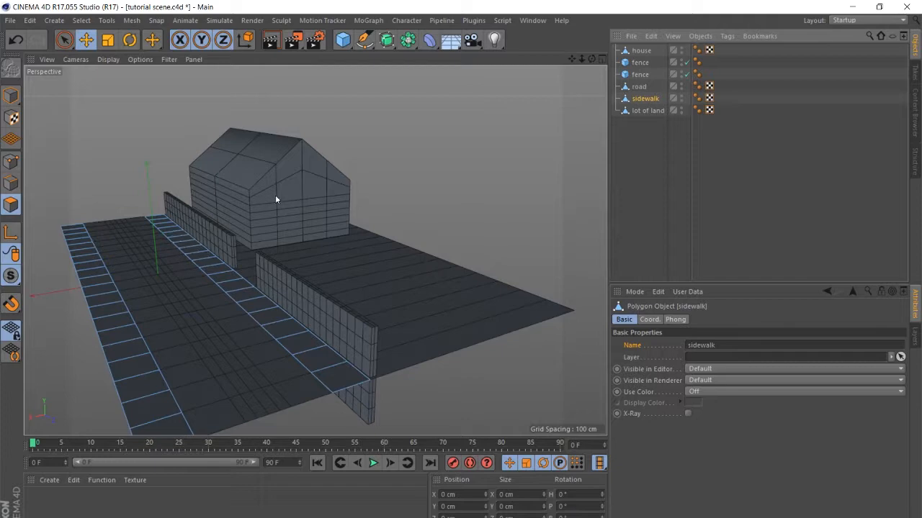
scroll(280, 344, up, 2)
alt+drag(323, 381, 278, 348)
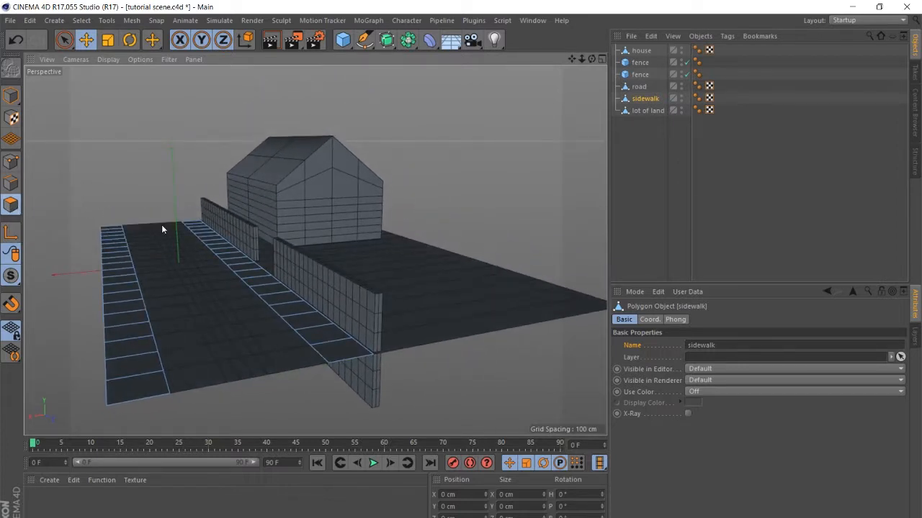
key(ctrl+a)
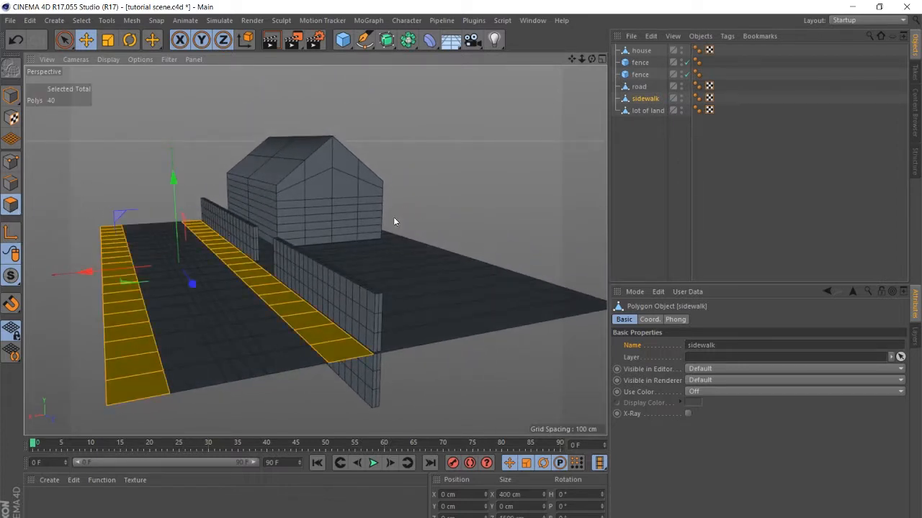
right_click(346, 235)
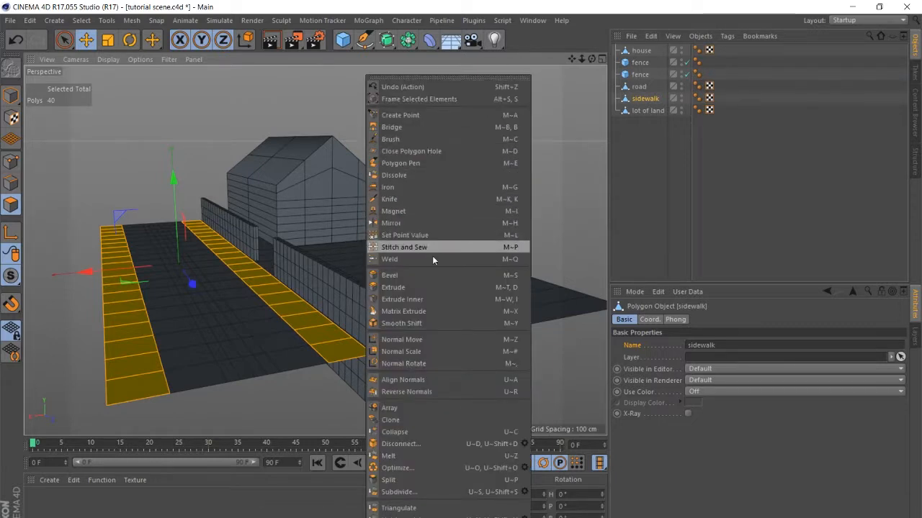
click(392, 288)
alt+drag(403, 298, 409, 391)
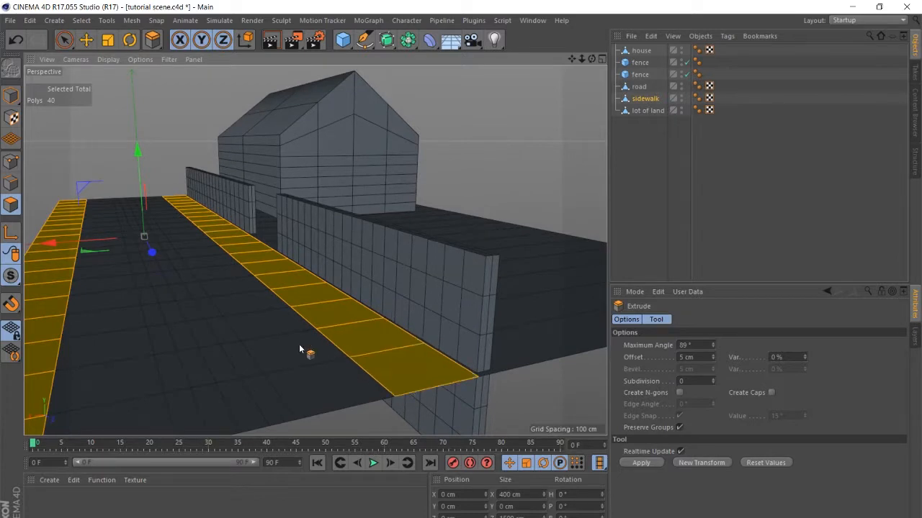
drag(253, 343, 314, 358)
- Examine the extruded sidewalk strips along both sides of the road from several angles
scroll(324, 275, down, 3)
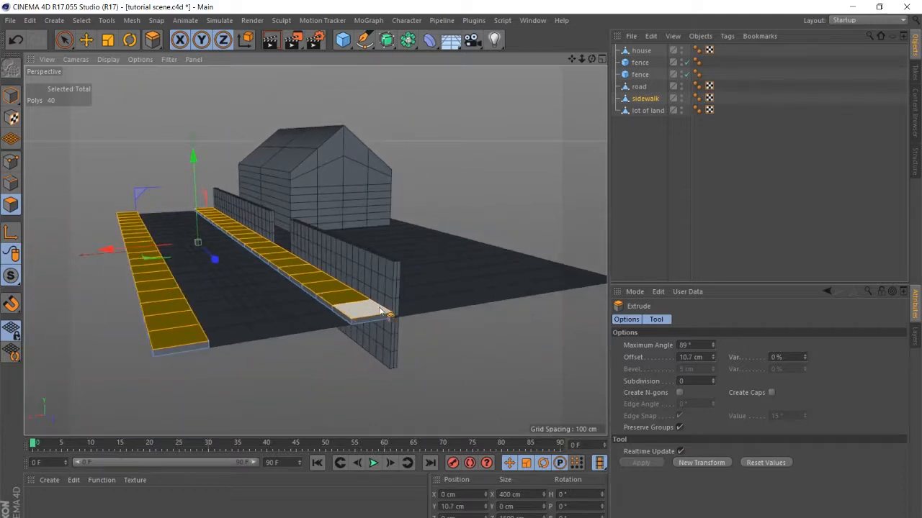
alt+drag(376, 324, 266, 251)
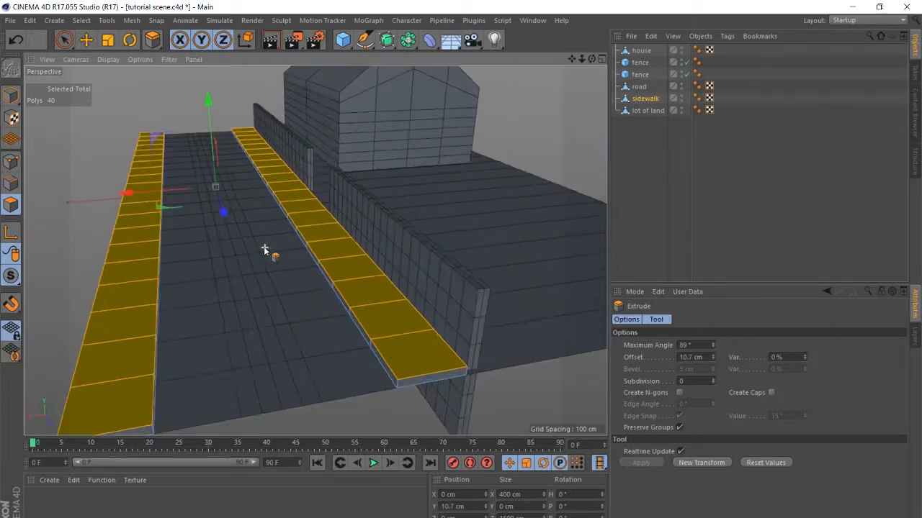
alt+drag(280, 337, 327, 331)
scroll(327, 331, down, 5)
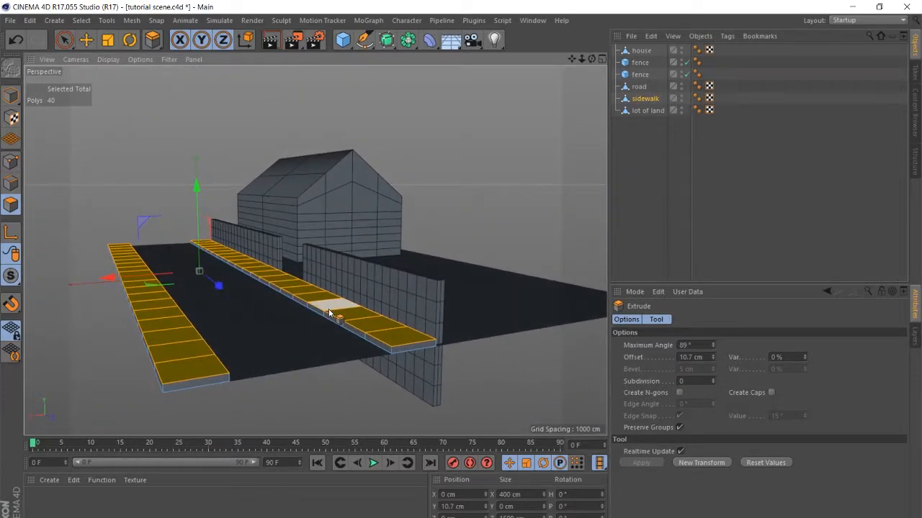
alt+drag(328, 308, 243, 361)
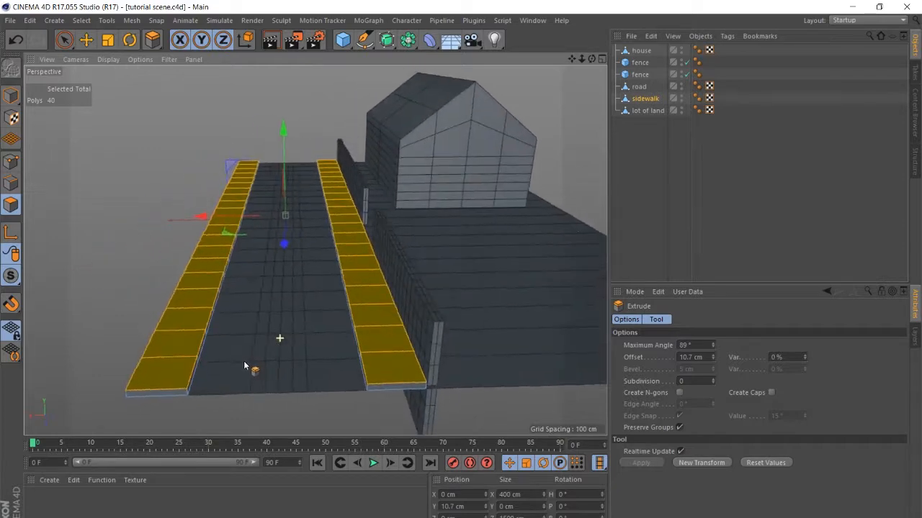
scroll(294, 361, up, 5)
scroll(303, 369, up, 4)
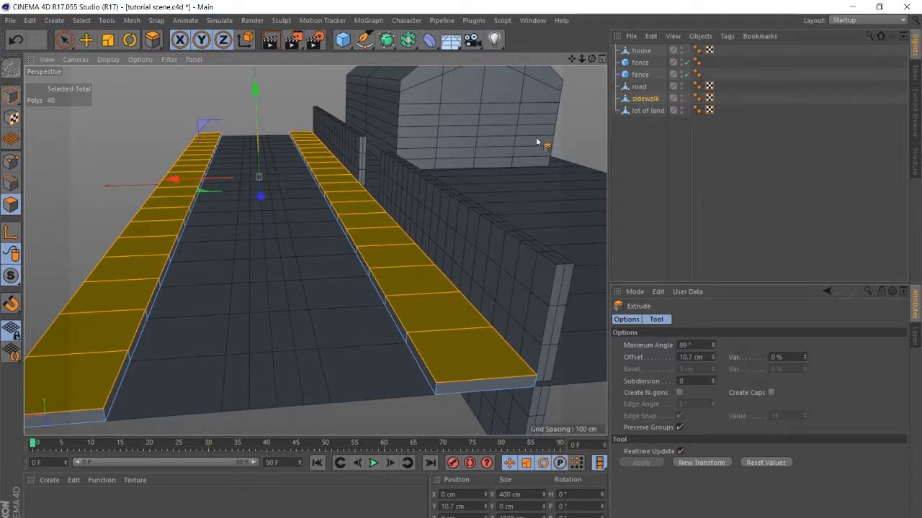
- Select the two centre columns of polygons along the full length of the road with Live Selection
click(64, 40)
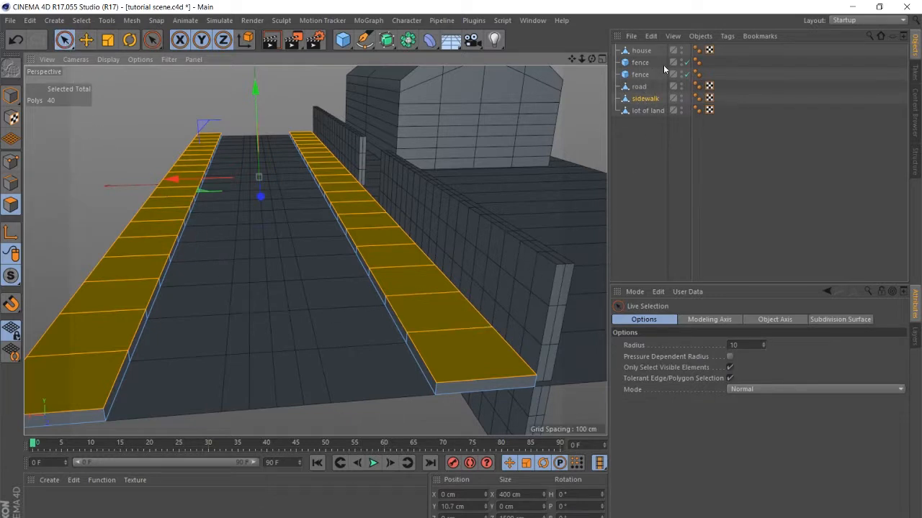
click(640, 87)
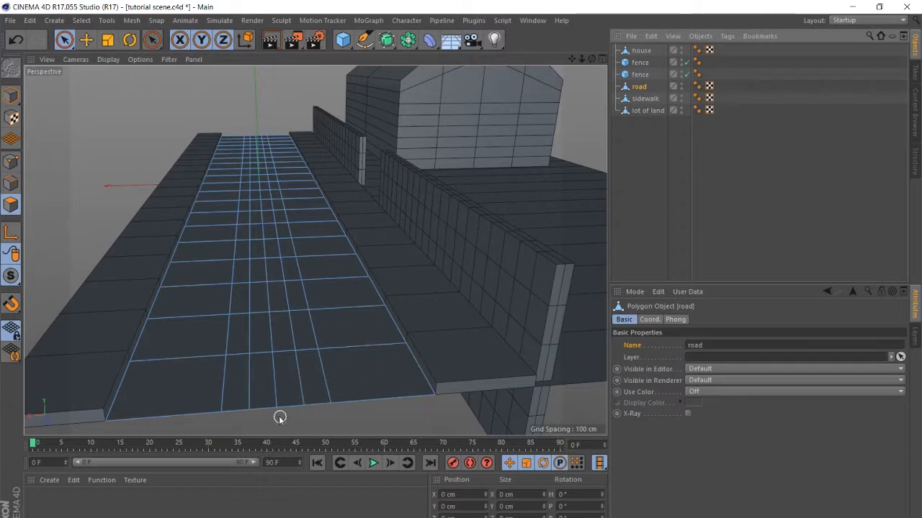
click(64, 39)
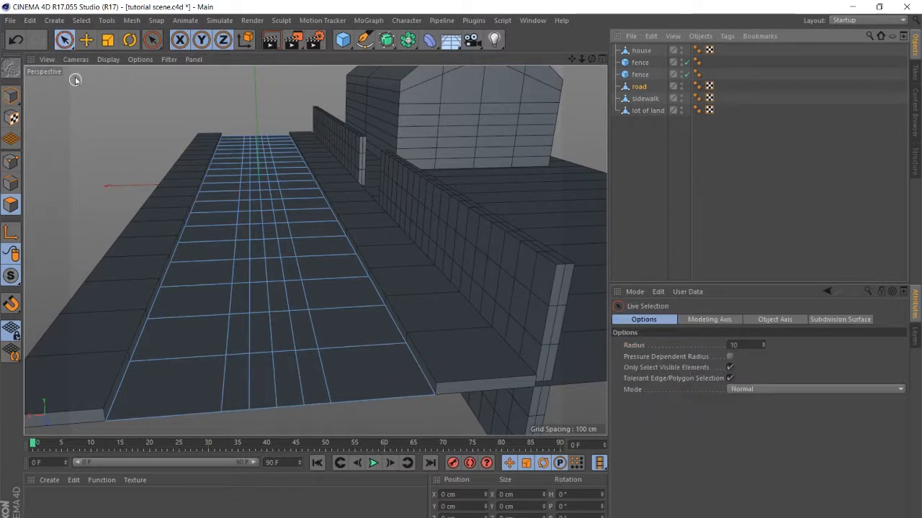
drag(64, 39, 105, 60)
click(278, 400)
drag(277, 400, 259, 154)
drag(262, 113, 273, 118)
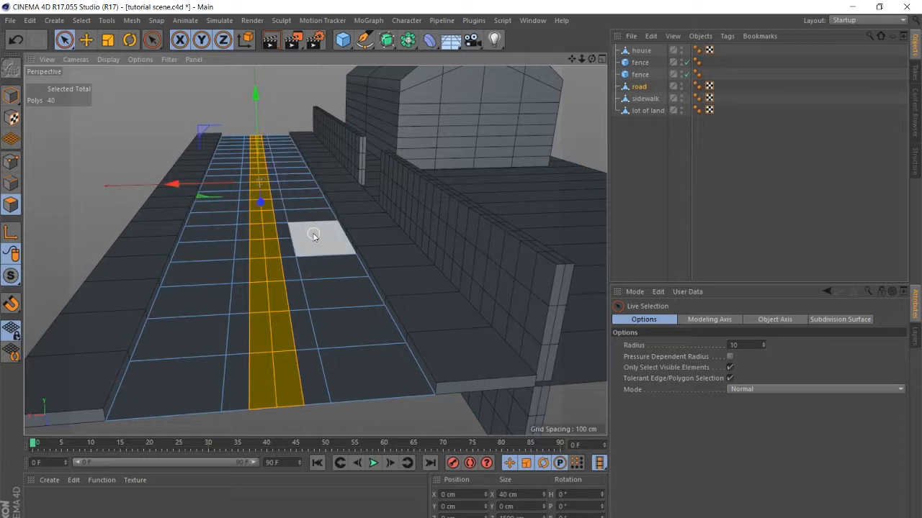
- Scale the road's centre strip along X to a width of about 9.2 cm, and deselect its polygons
click(106, 41)
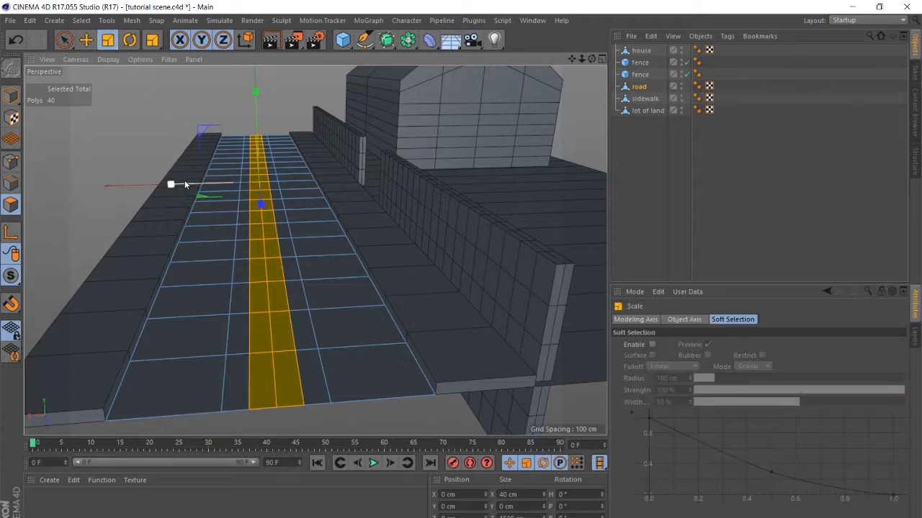
drag(170, 186, 206, 217)
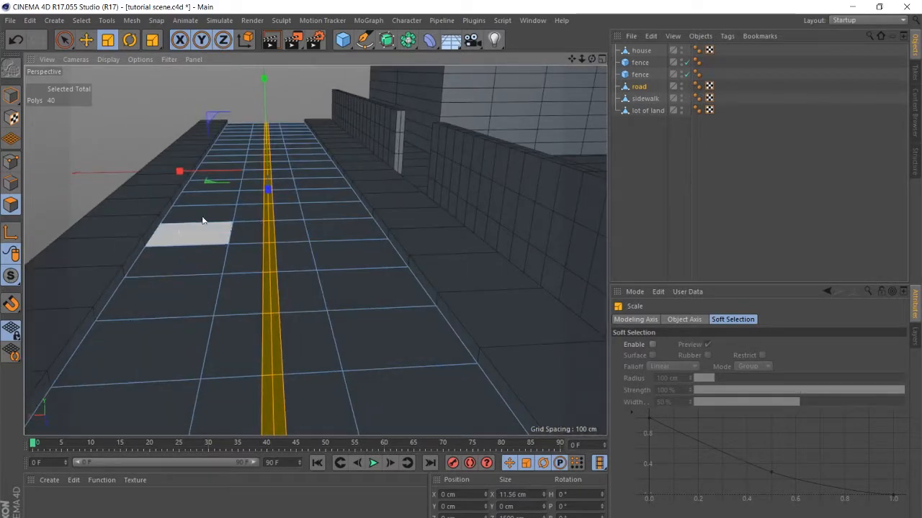
drag(181, 172, 199, 180)
alt+drag(200, 181, 261, 247)
alt+drag(279, 306, 253, 270)
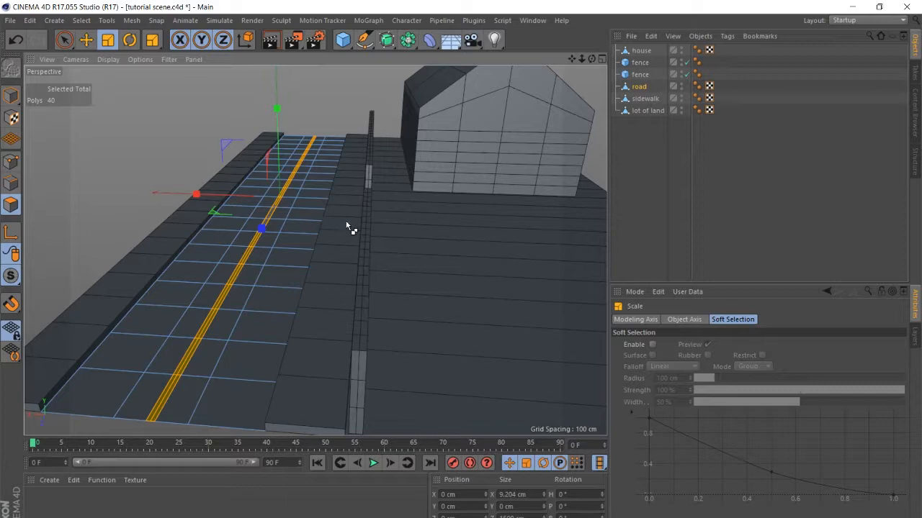
click(450, 228)
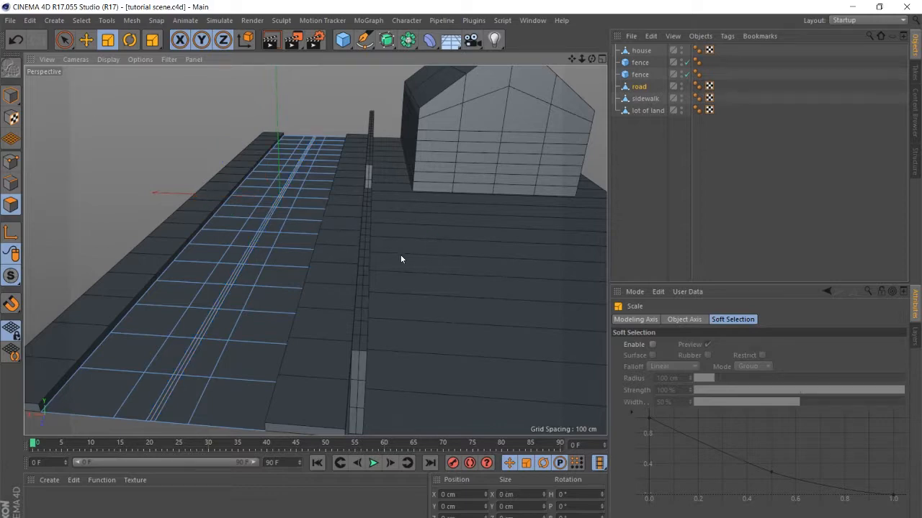
- Move the whole house about 43 cm along X towards the fences, to an X position of about -469 cm
alt+drag(400, 256, 452, 252)
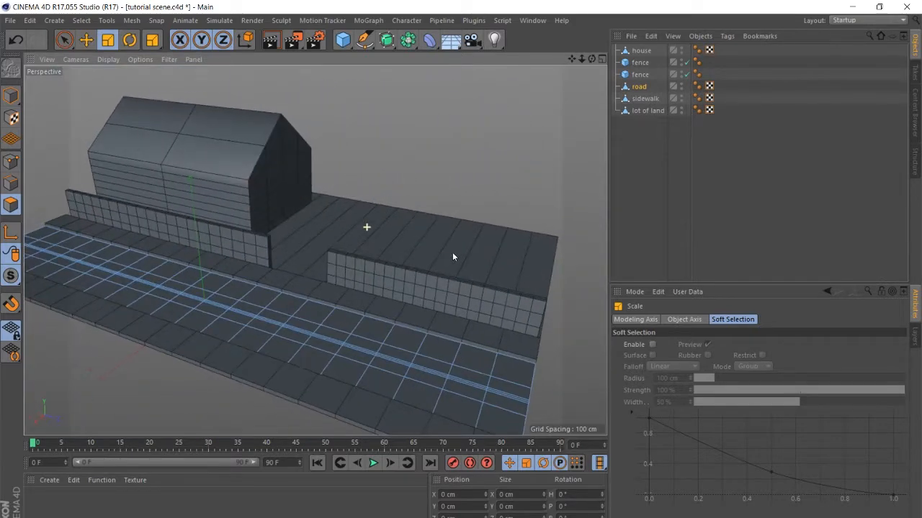
alt+drag(360, 209, 298, 148)
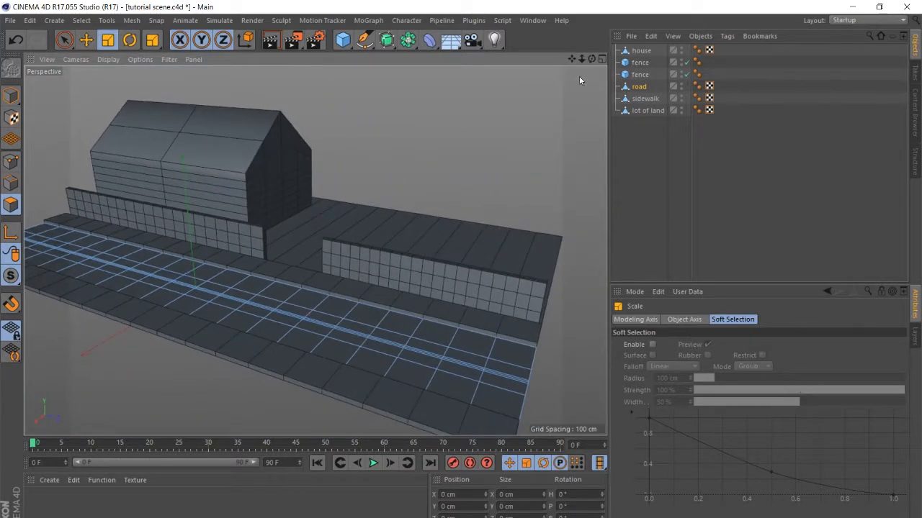
drag(572, 59, 383, 154)
scroll(258, 178, down, 3)
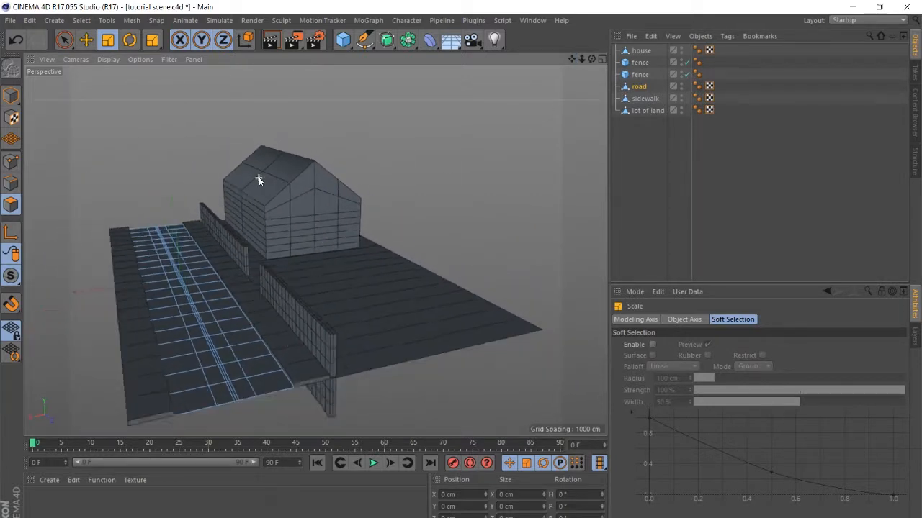
alt+drag(309, 202, 288, 210)
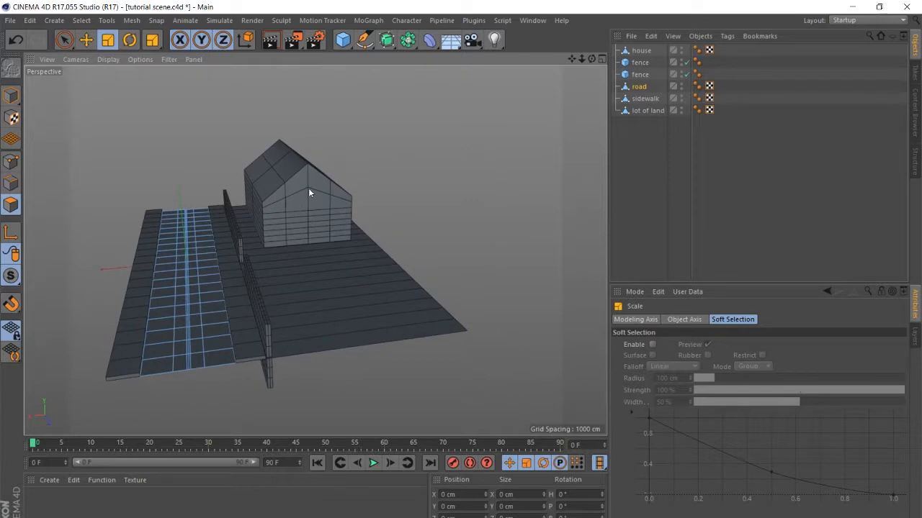
click(641, 51)
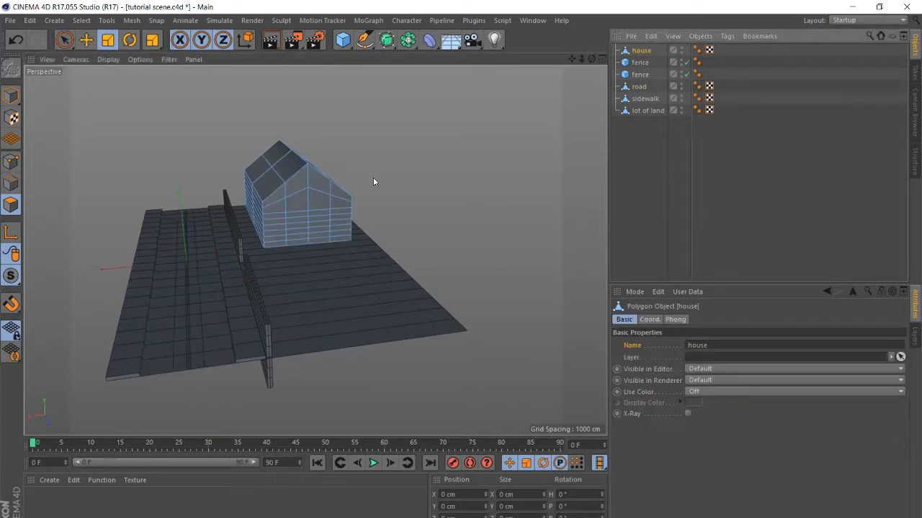
click(11, 101)
click(86, 42)
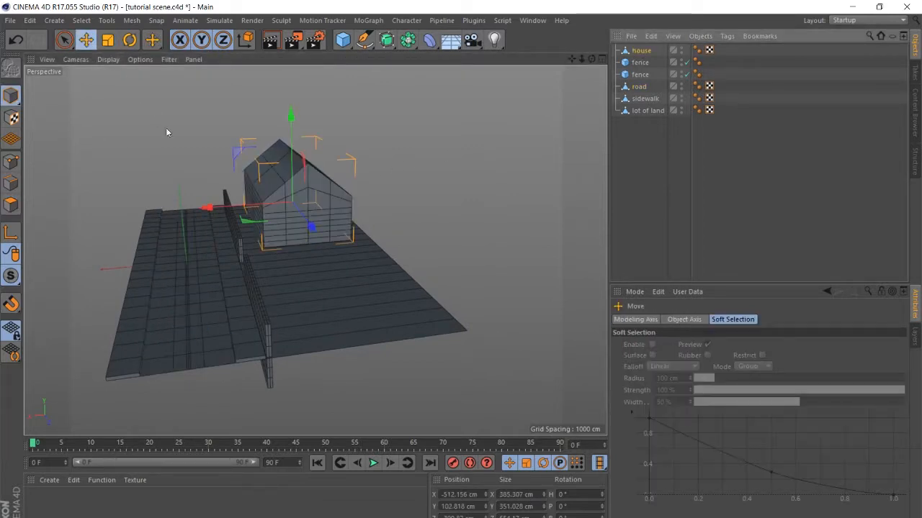
drag(253, 208, 239, 211)
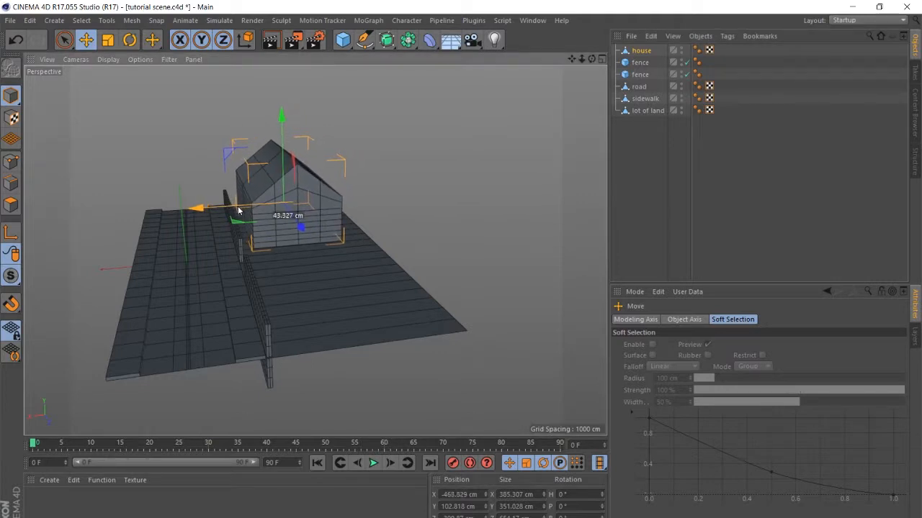
- Add a cube and move it into the air beside the house, at about X -565 cm and Y 376 cm
alt+drag(329, 232, 366, 225)
scroll(272, 210, up, 3)
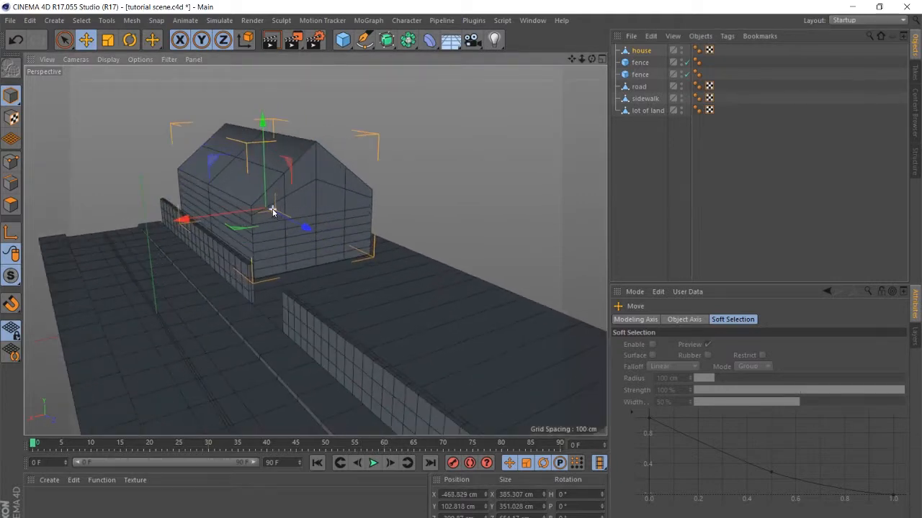
mouse_move(272, 210)
alt+mouse_down()
mouse_move(280, 267)
mouse_move(277, 213)
alt+mouse_up()
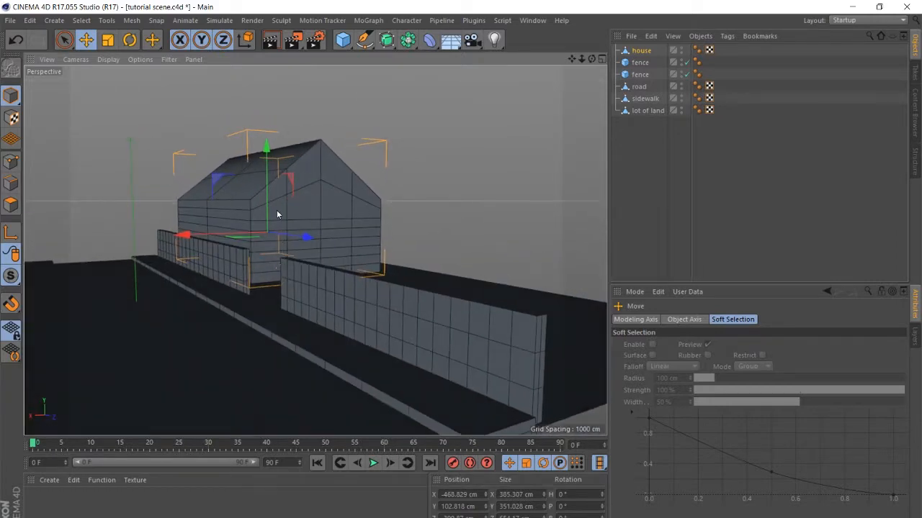
scroll(277, 214, down, 2)
mouse_move(365, 173)
alt+mouse_down()
mouse_move(351, 201)
mouse_move(298, 202)
mouse_move(360, 187)
alt+mouse_up()
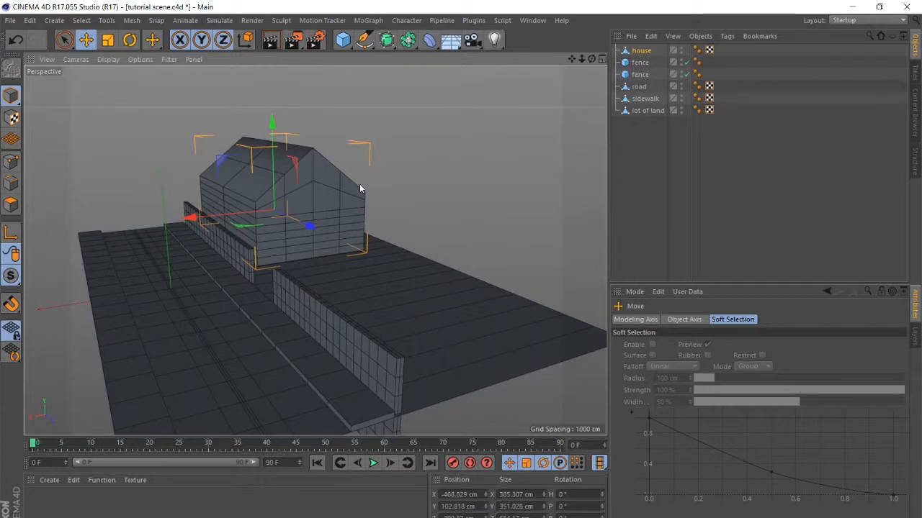
click(342, 45)
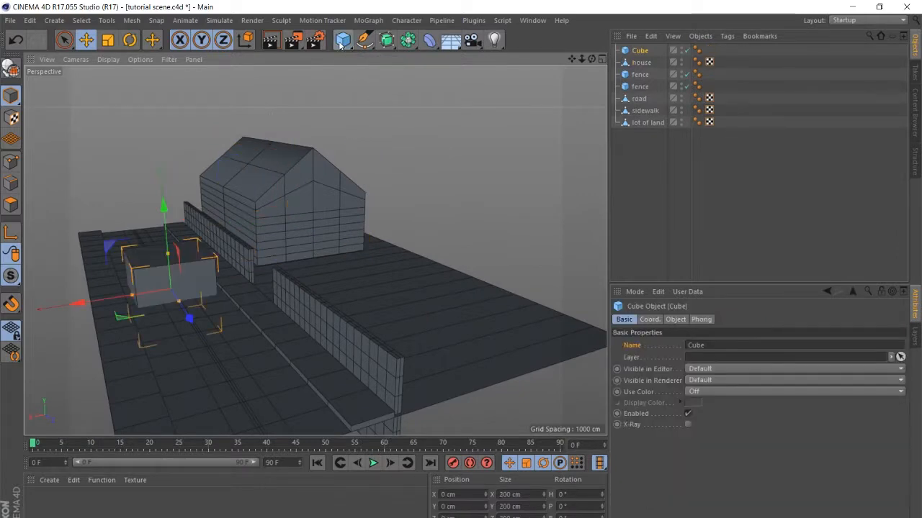
drag(94, 303, 293, 308)
drag(356, 209, 369, 85)
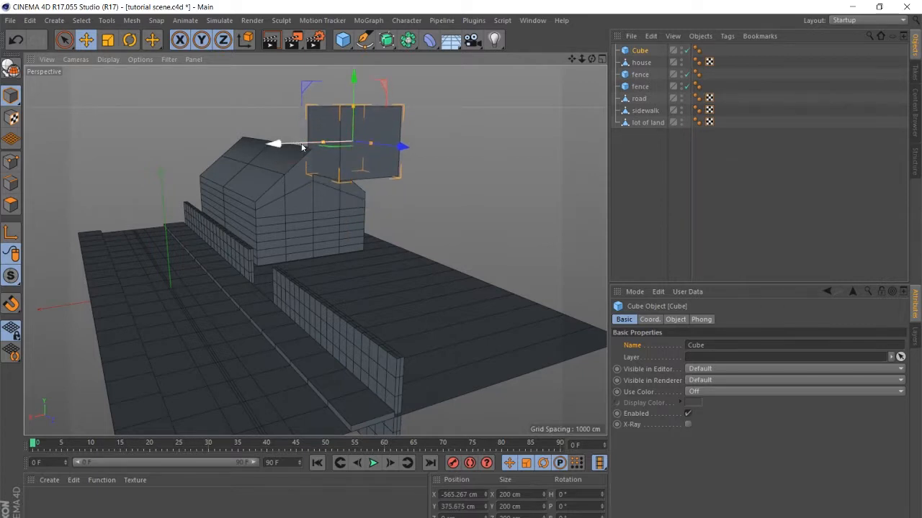
drag(401, 149, 440, 177)
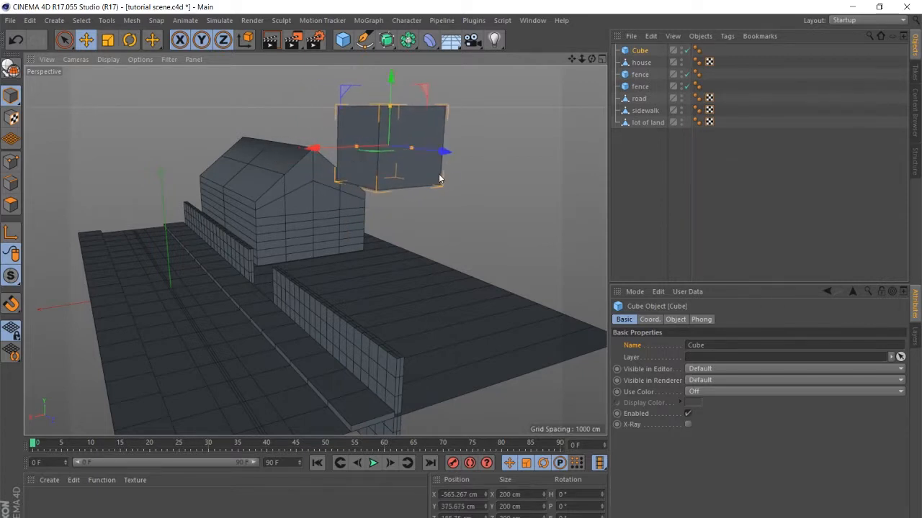
- Set the floating cube's segments to 5 along each of X, Y and Z
click(674, 320)
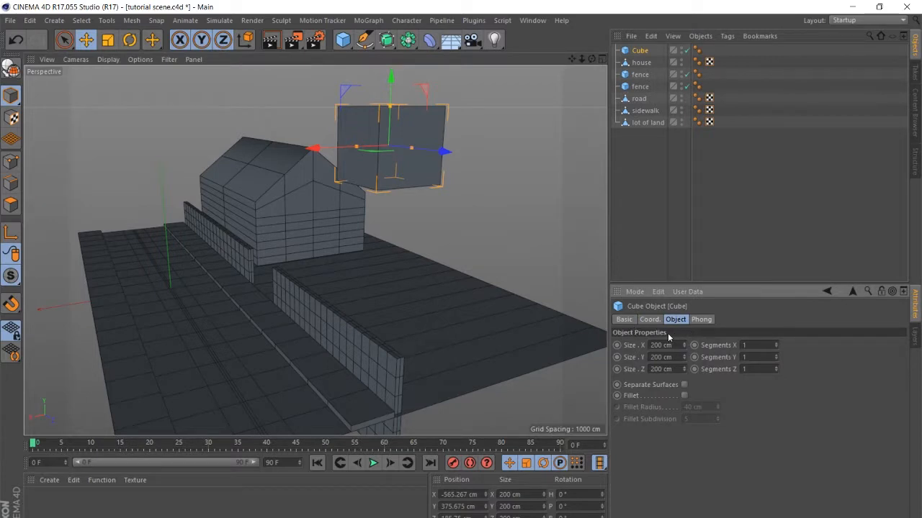
click(776, 345)
click(776, 356)
click(776, 356)
click(777, 367)
click(777, 343)
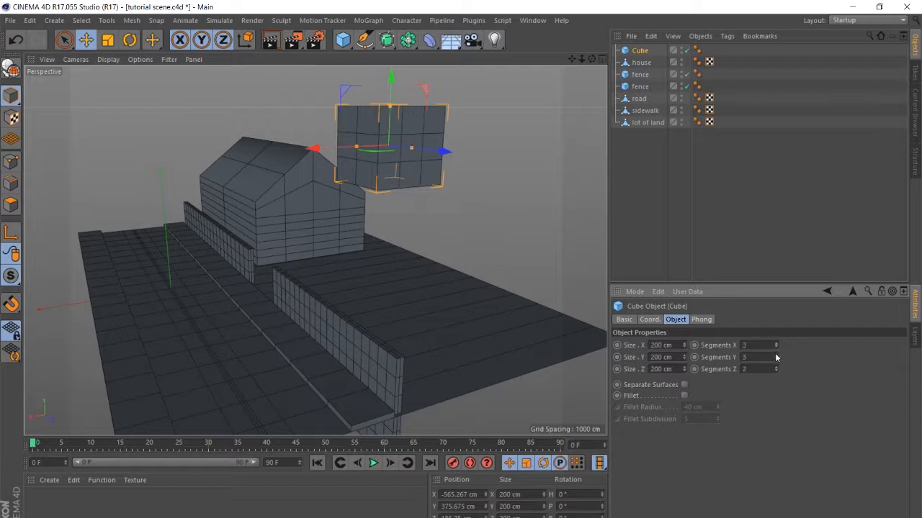
click(776, 356)
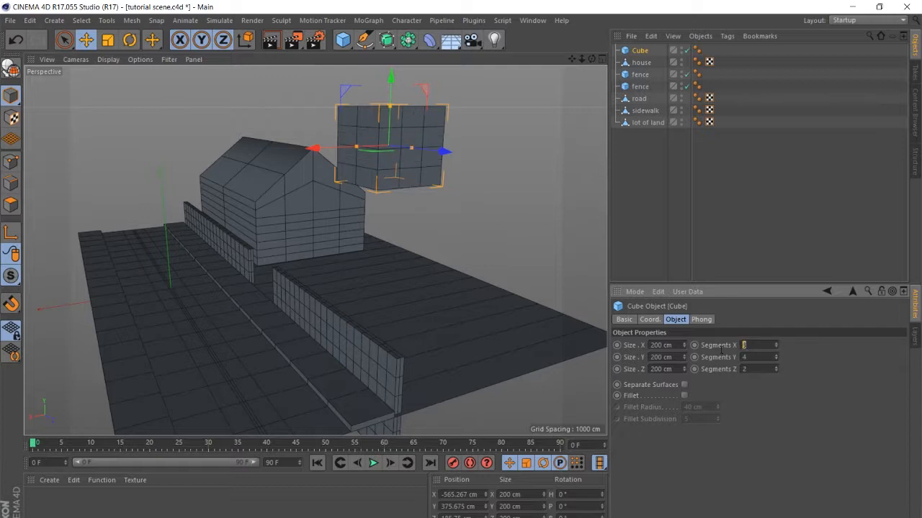
key(Tab)
text(5)
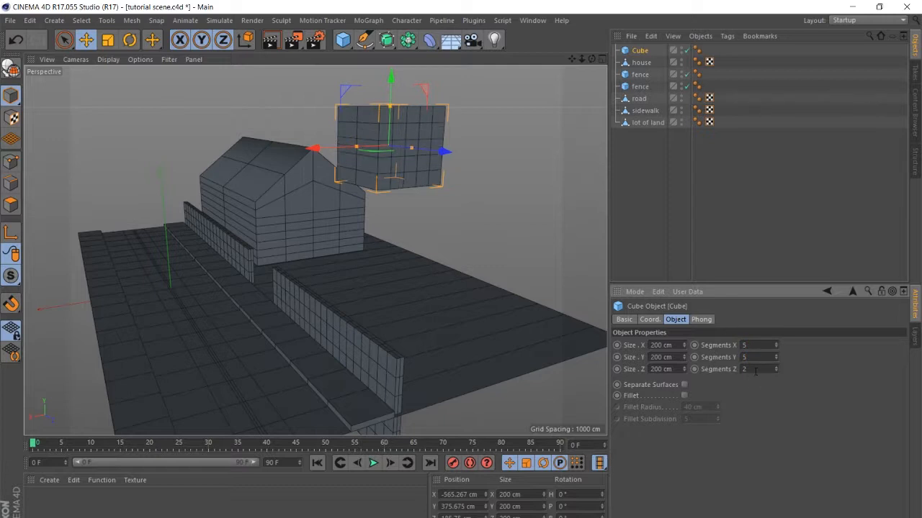
text(5)
key(Return)
- Add a cylinder to the scene and set its rotation segments to 8
alt+drag(408, 149, 390, 178)
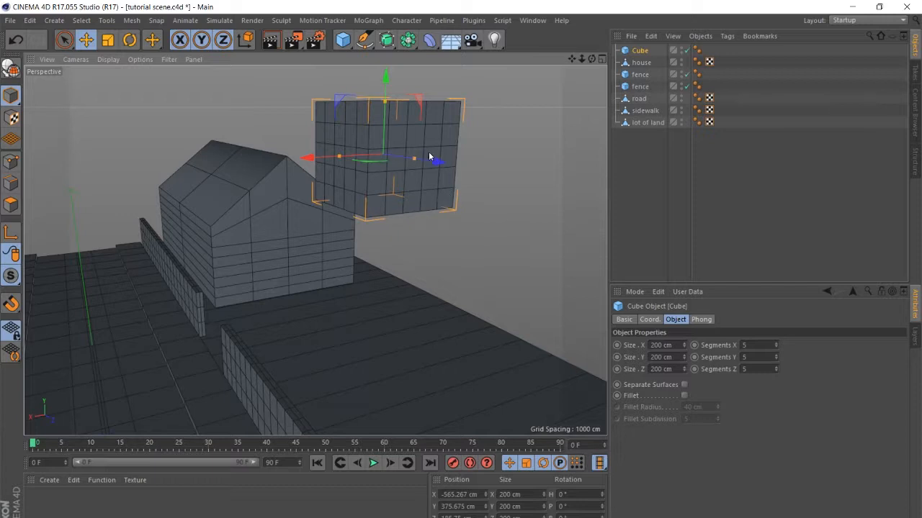
scroll(419, 161, up, 2)
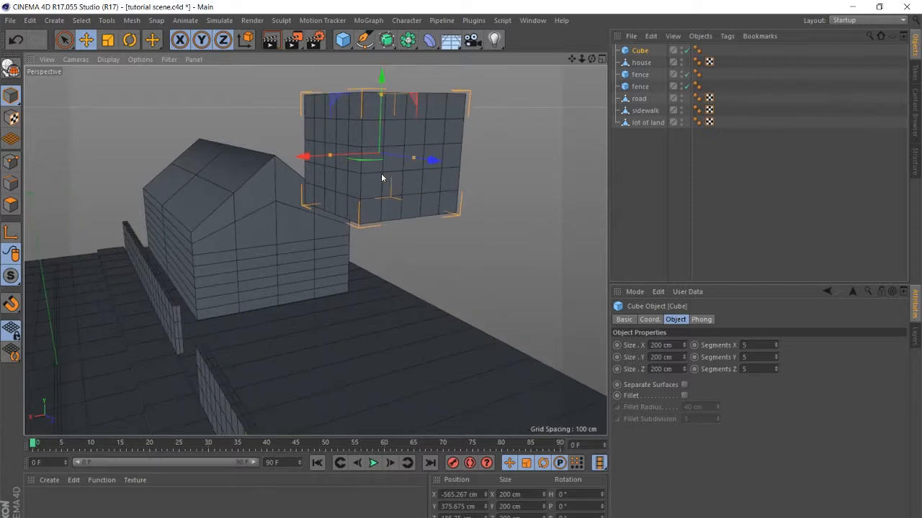
scroll(381, 174, down, 3)
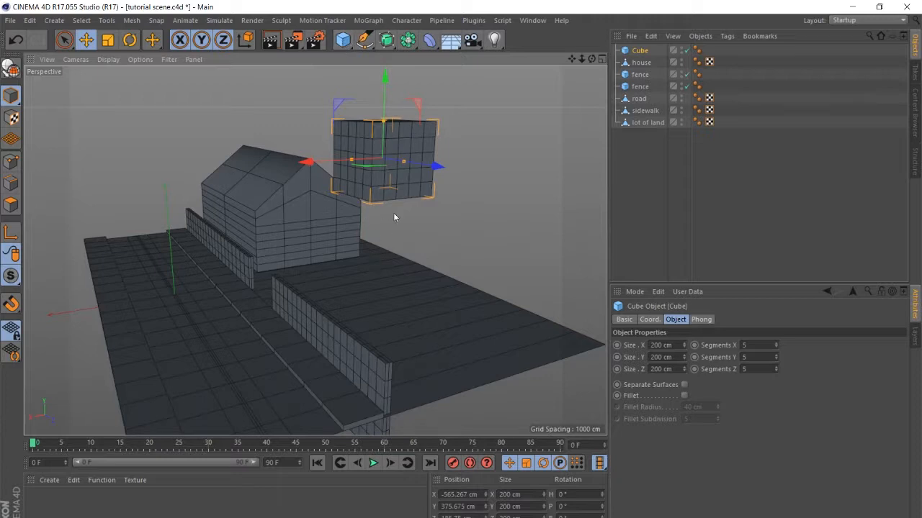
scroll(394, 252, up, 3)
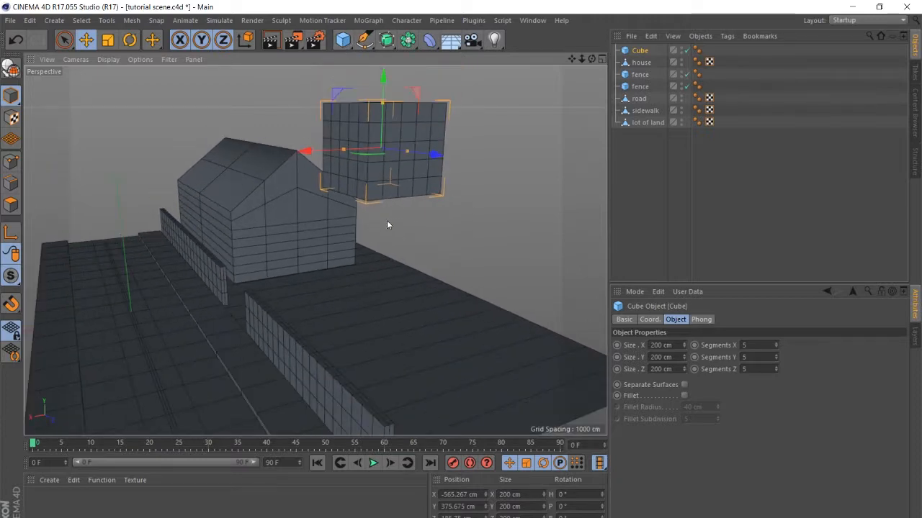
click(343, 39)
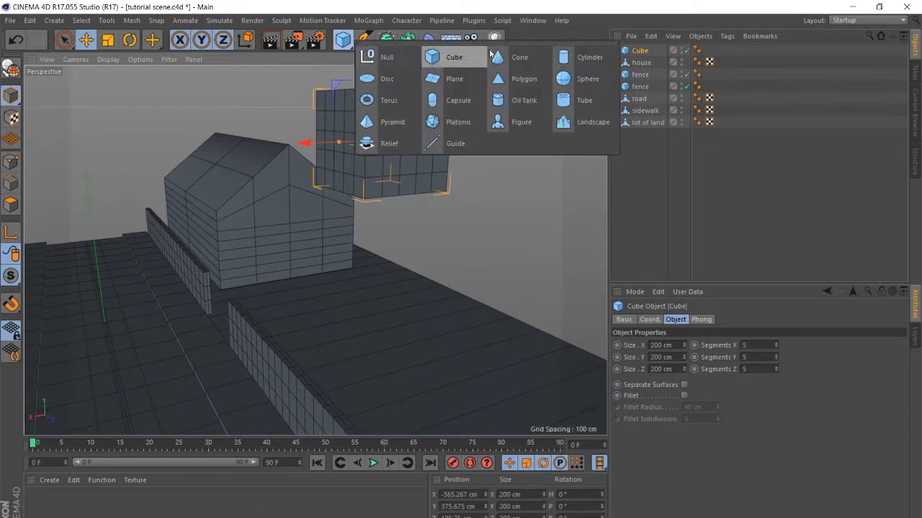
click(568, 57)
scroll(366, 246, down, 2)
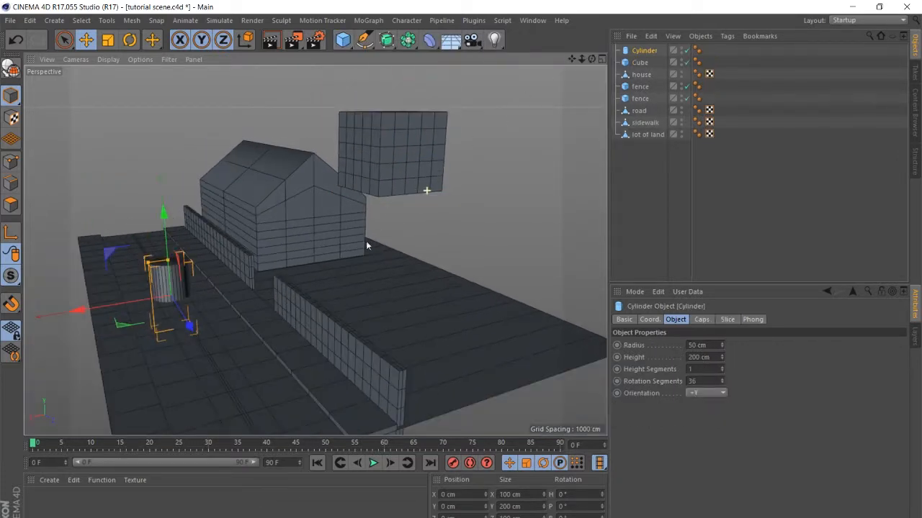
scroll(161, 272, up, 2)
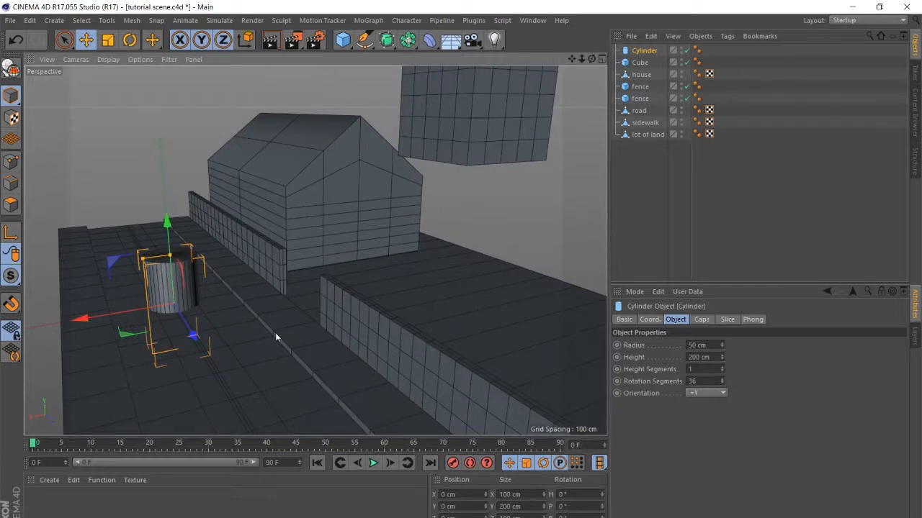
click(700, 381)
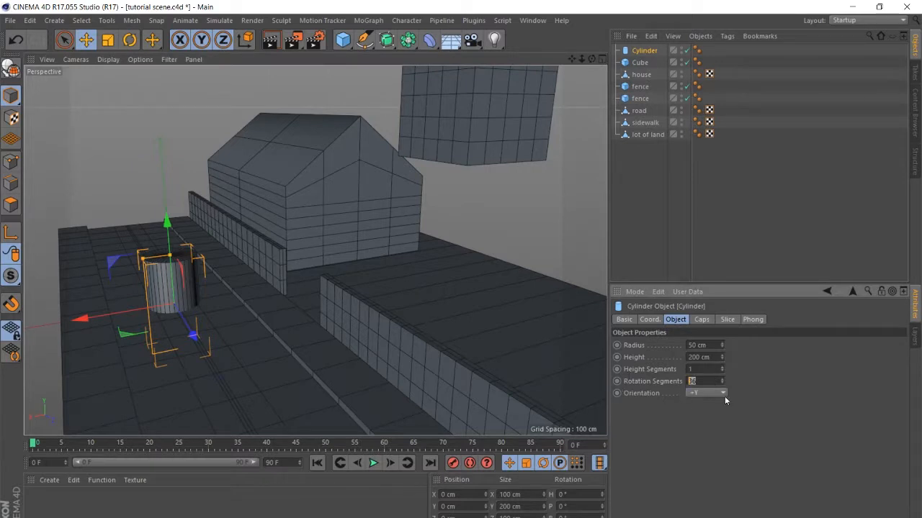
text(8)
key(Return)
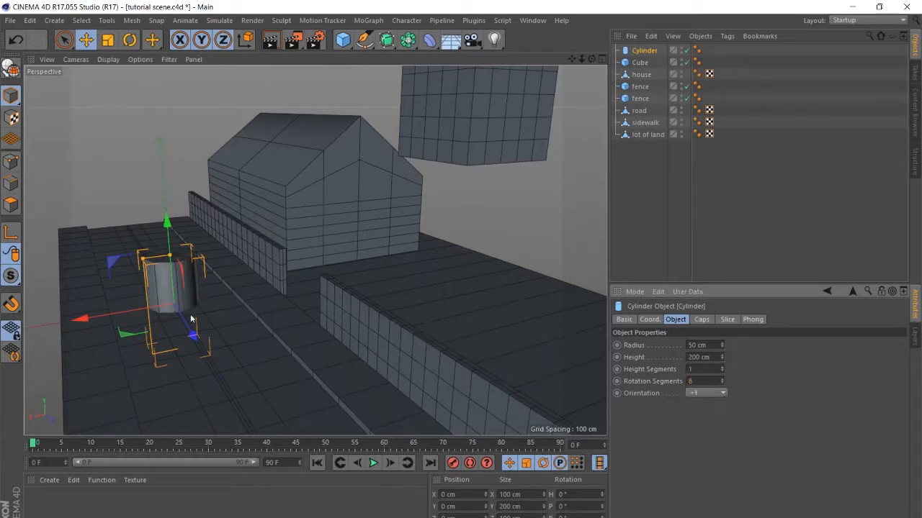
- Turn off the cylinder's caps so that it is an open tube
click(702, 320)
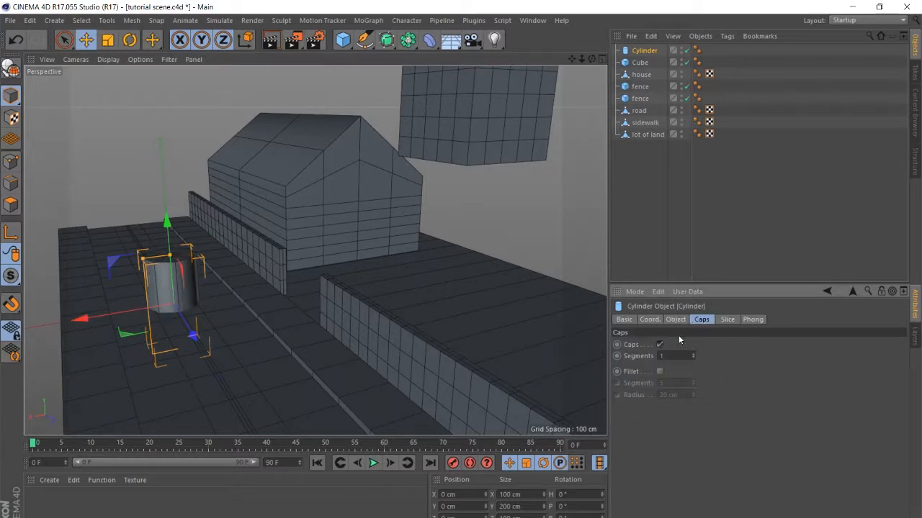
click(660, 344)
scroll(203, 279, up, 3)
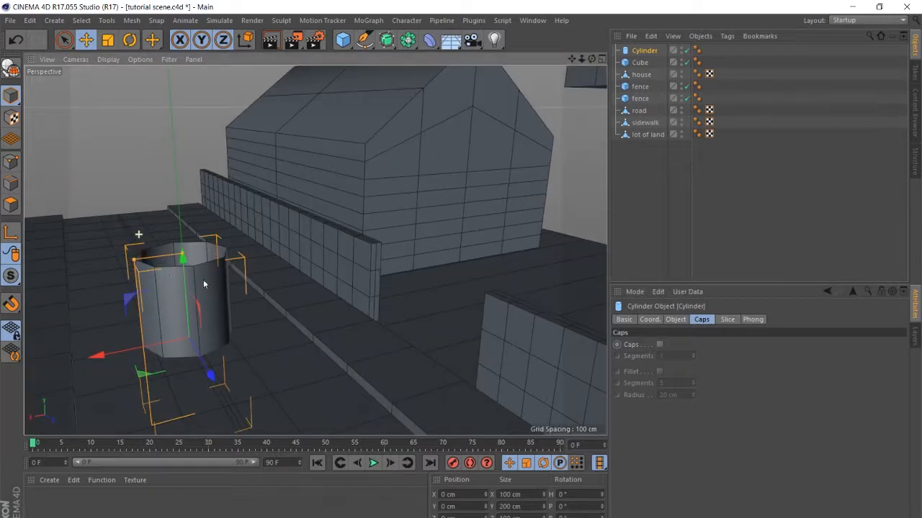
scroll(216, 272, down, 3)
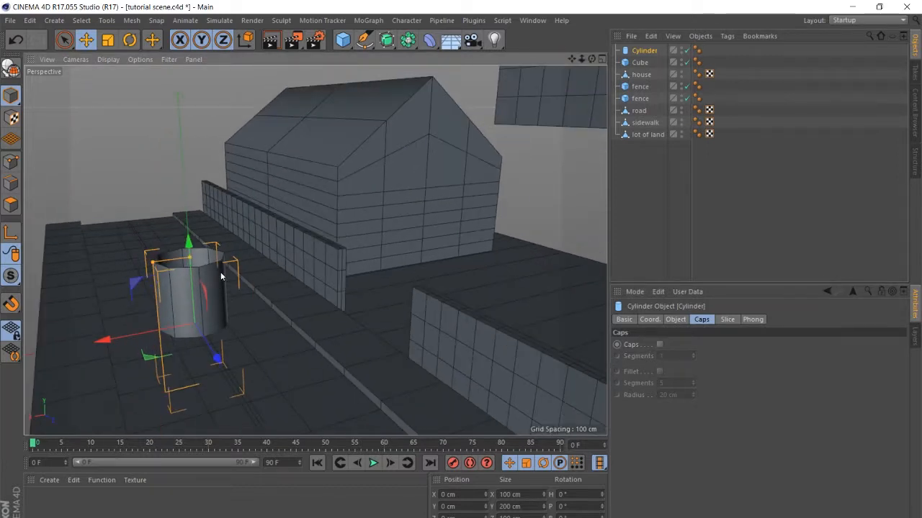
- Move the cylinder along X onto the lot beside the house, to an X position of about -685 cm
scroll(214, 271, down, 1)
scroll(215, 272, down, 3)
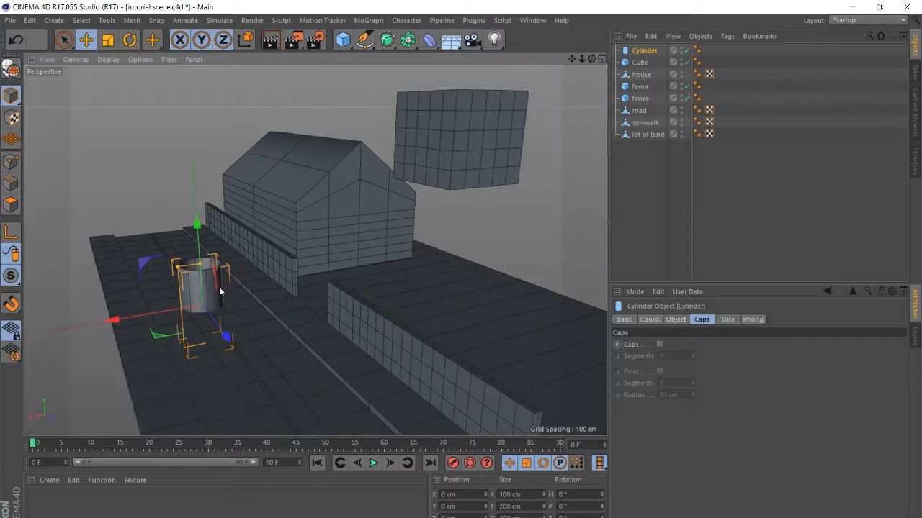
drag(146, 321, 396, 322)
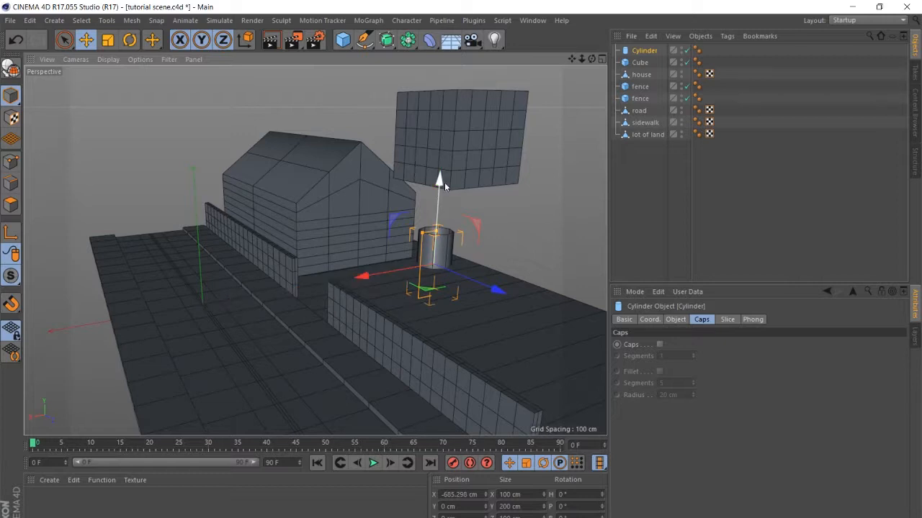
- Select the floating cube and make it a child of the cylinder in the object hierarchy
scroll(524, 175, up, 3)
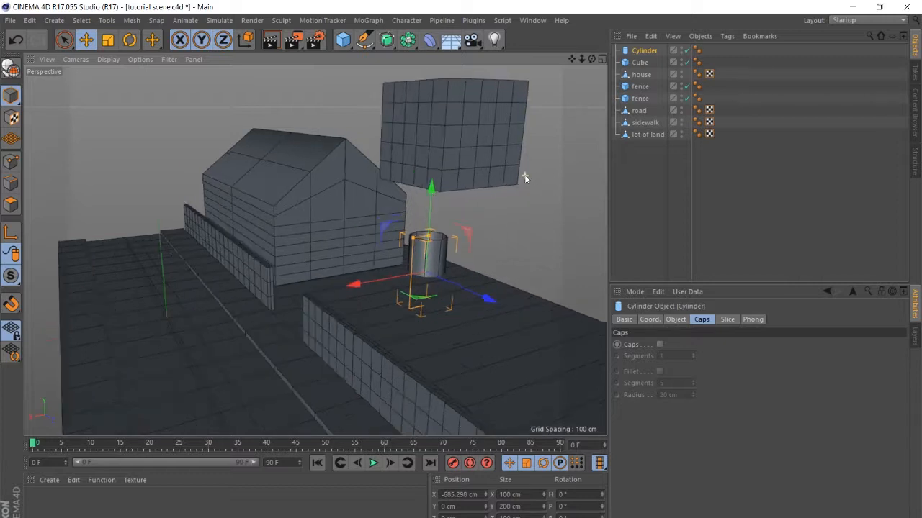
drag(571, 60, 474, 58)
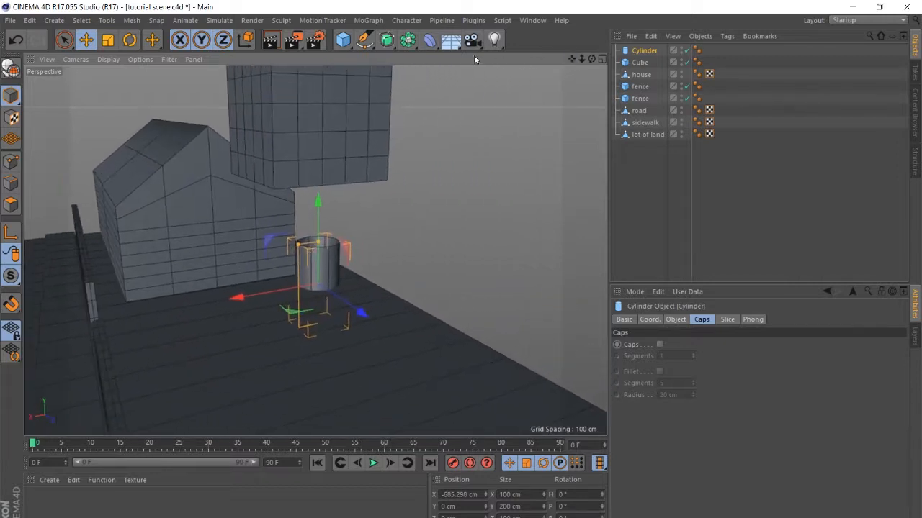
scroll(409, 184, down, 4)
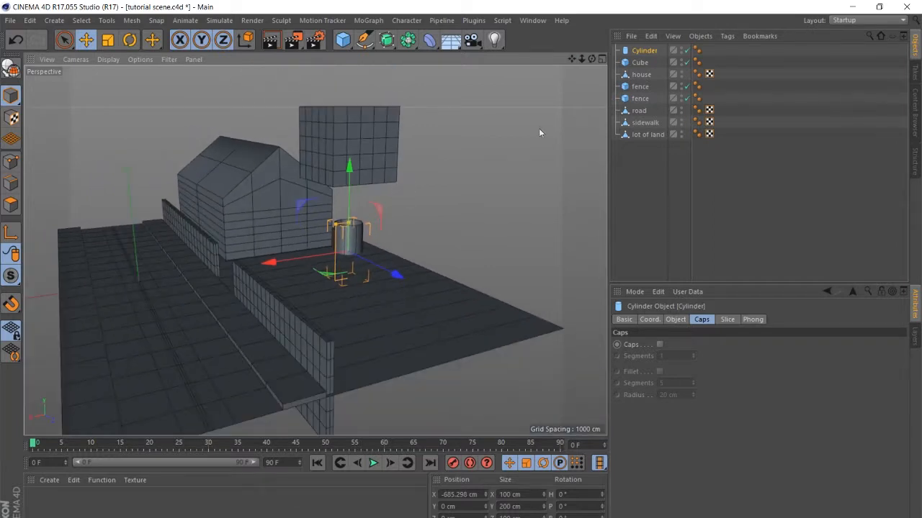
click(639, 65)
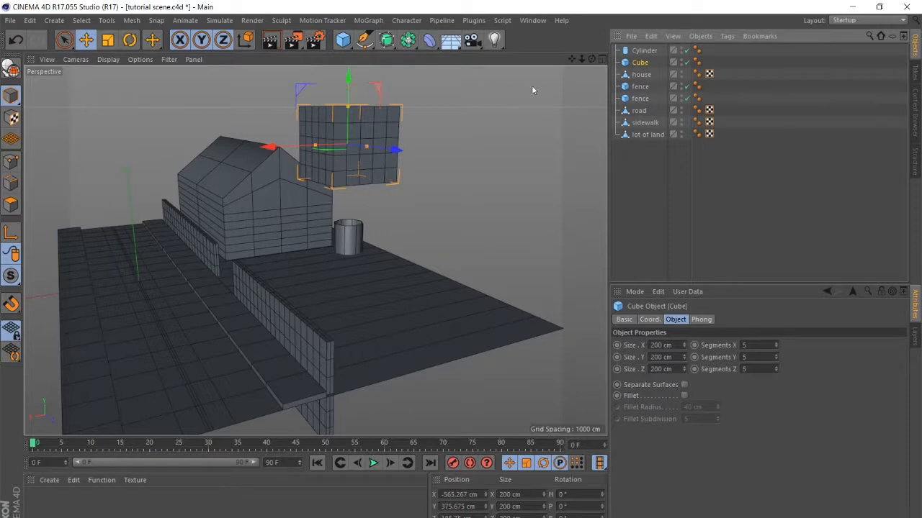
scroll(353, 148, up, 3)
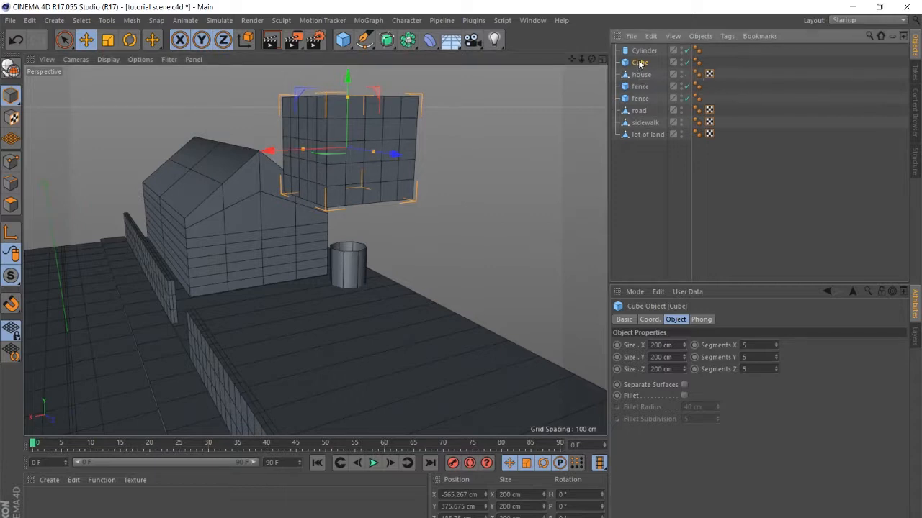
drag(639, 62, 644, 52)
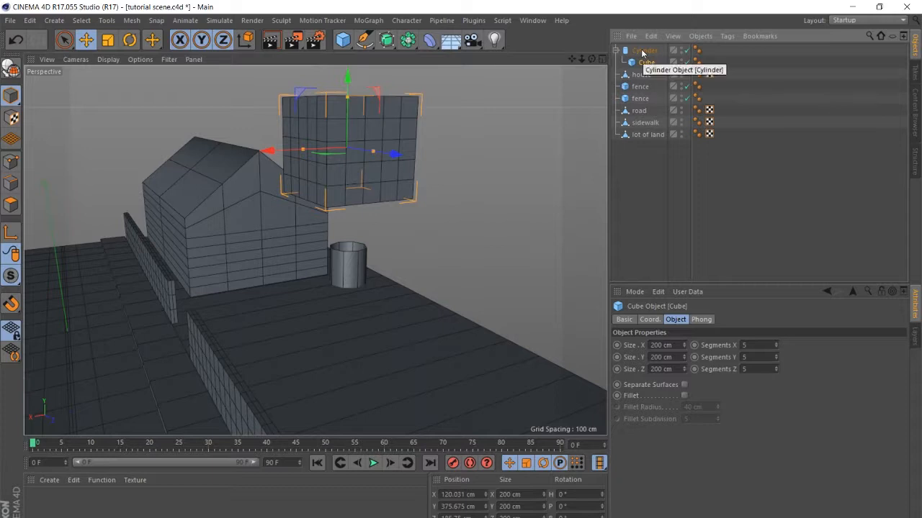
mouse_move(646, 62)
mouse_down()
mouse_move(642, 81)
mouse_move(652, 52)
mouse_move(644, 52)
mouse_up()
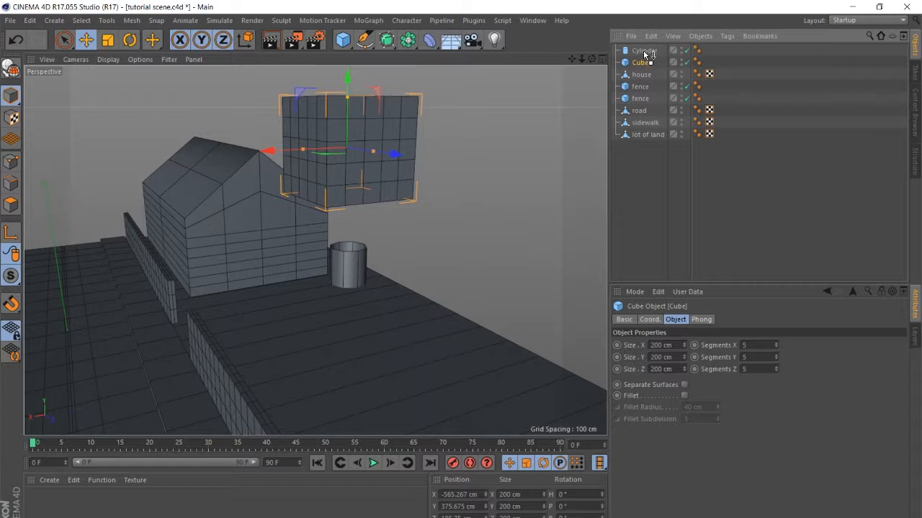
drag(646, 54, 647, 56)
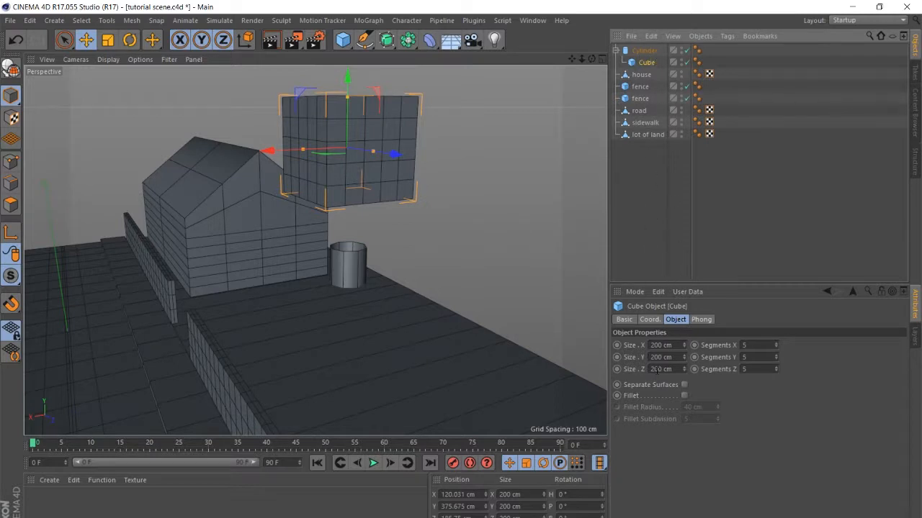
- Reset the child cube's X, Y and Z position to the default 0 cm to centre it on the cylinder
click(648, 321)
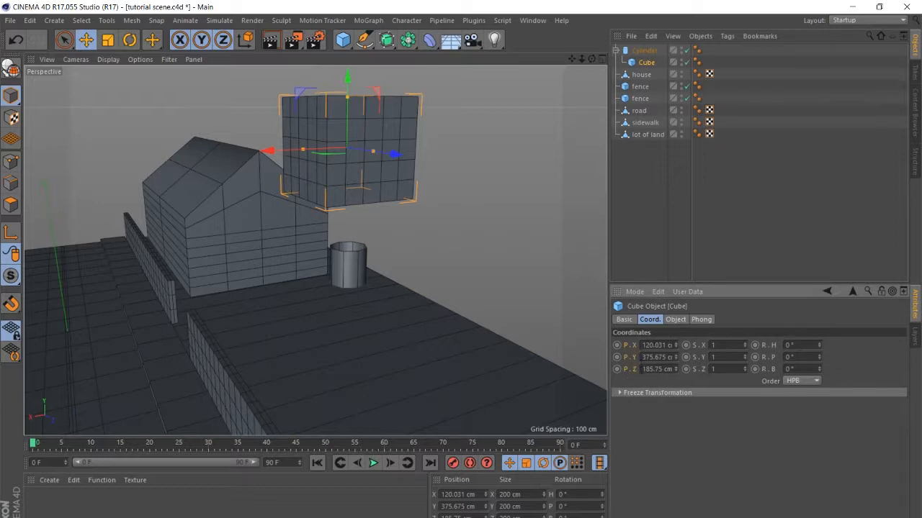
right_click(627, 373)
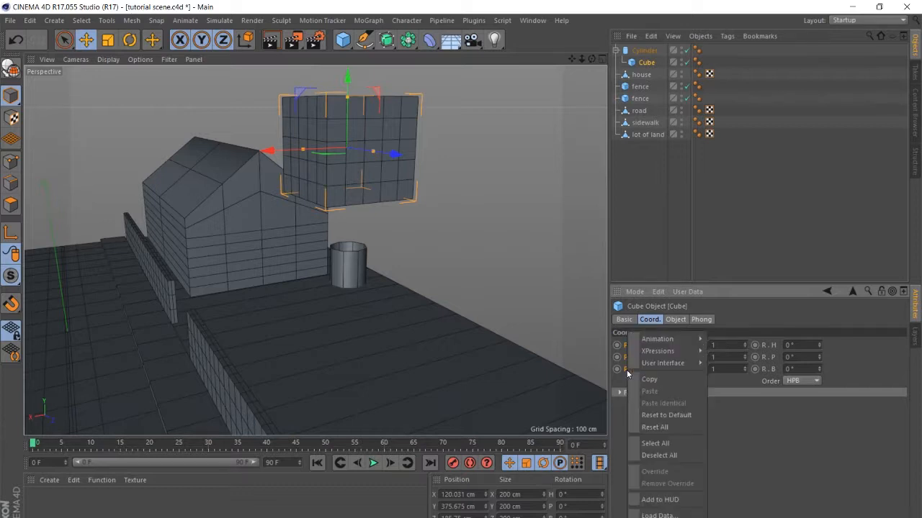
click(662, 416)
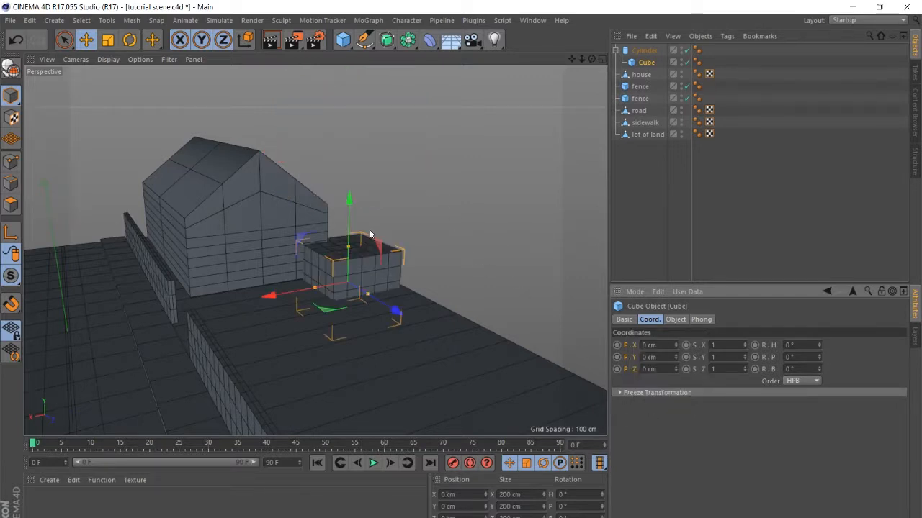
- Take the cube out of the cylinder's hierarchy and raise it along Y to about 198 cm, above the cylinder
scroll(381, 243, up, 6)
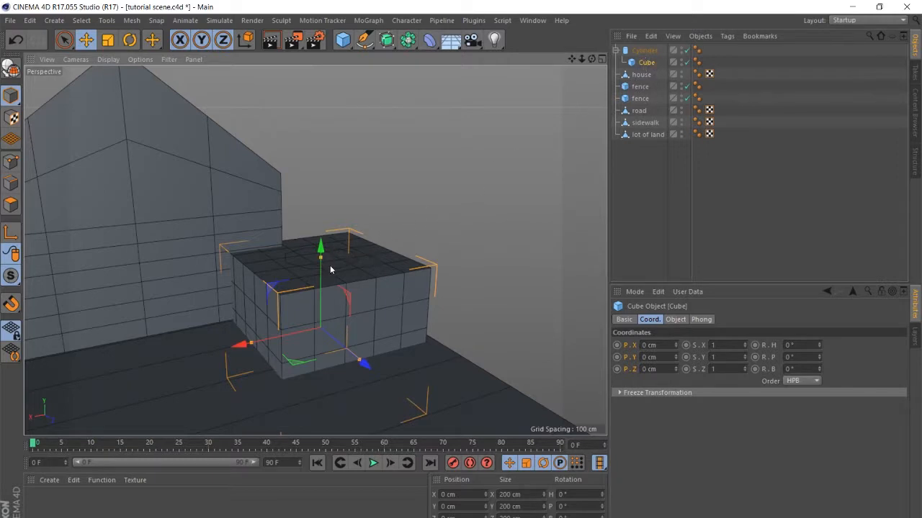
drag(646, 63, 641, 49)
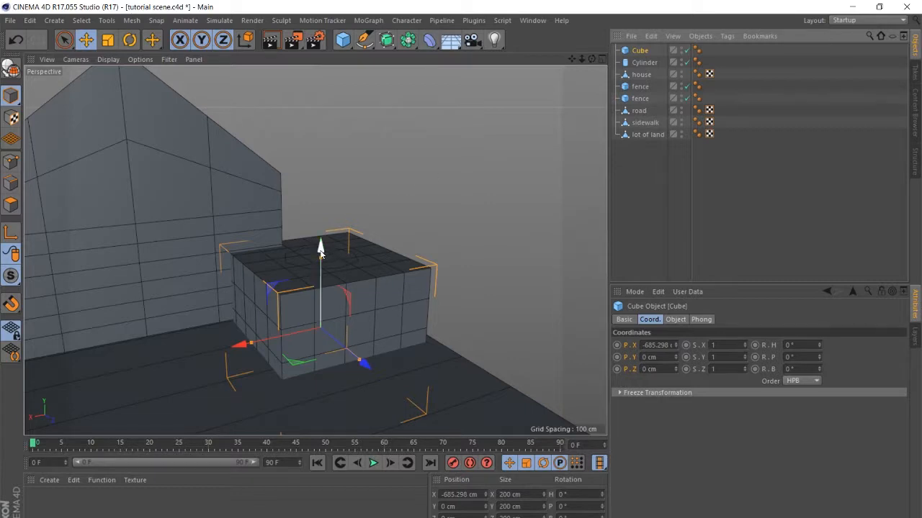
drag(331, 252, 354, 98)
alt+drag(358, 341, 327, 308)
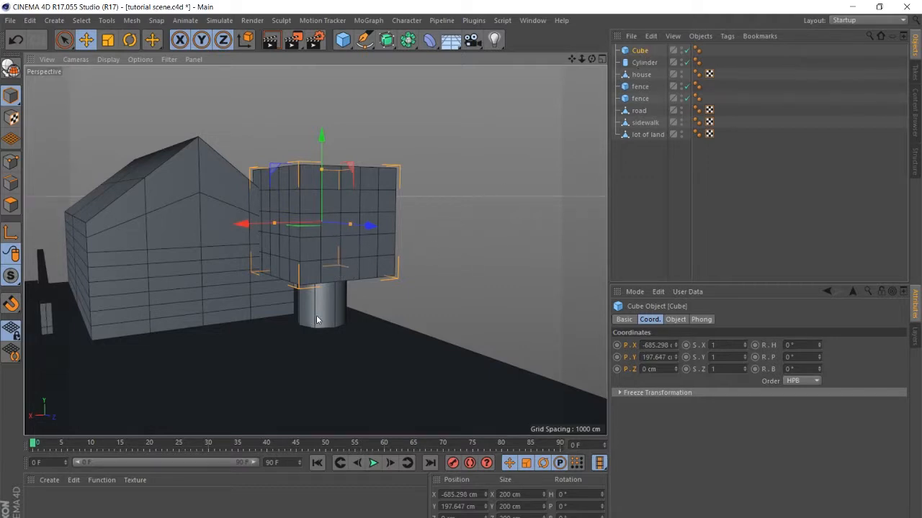
- Parent the raised cube to the cylinder again
click(638, 51)
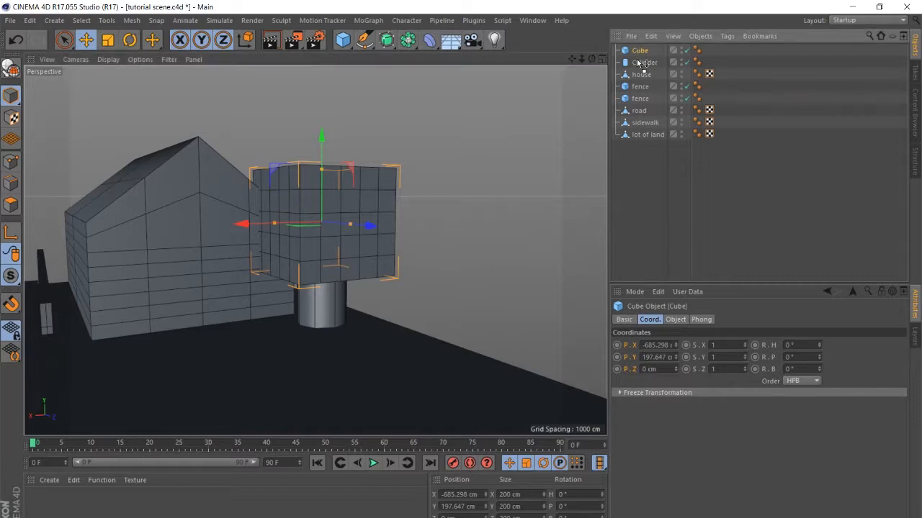
drag(638, 63, 639, 65)
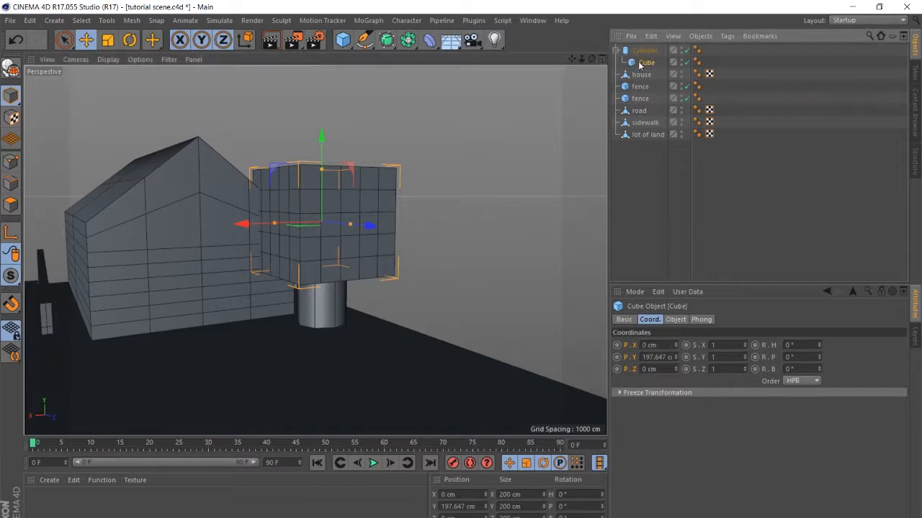
scroll(332, 223, down, 2)
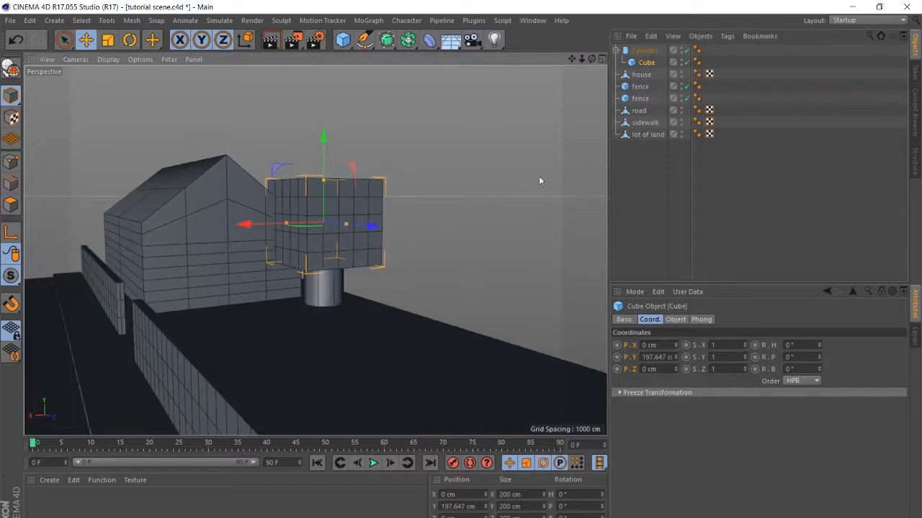
- Raise the cylinder with its child cube along Y to about 88 cm and lengthen the cylinder to about 545 cm
click(643, 52)
drag(324, 290, 332, 250)
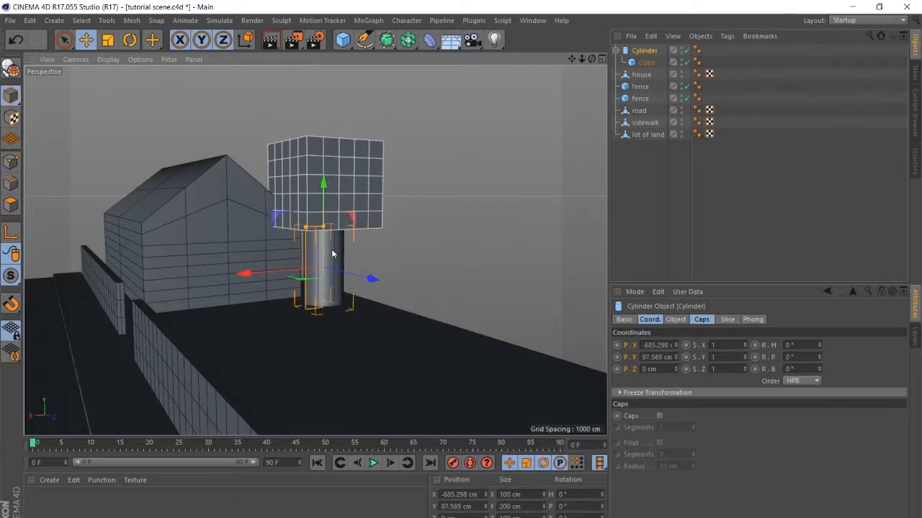
scroll(332, 249, up, 5)
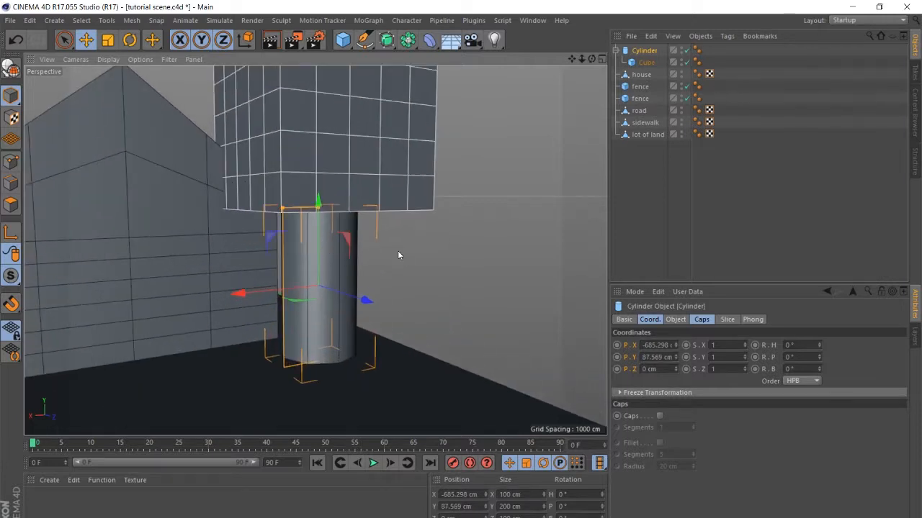
scroll(401, 255, down, 5)
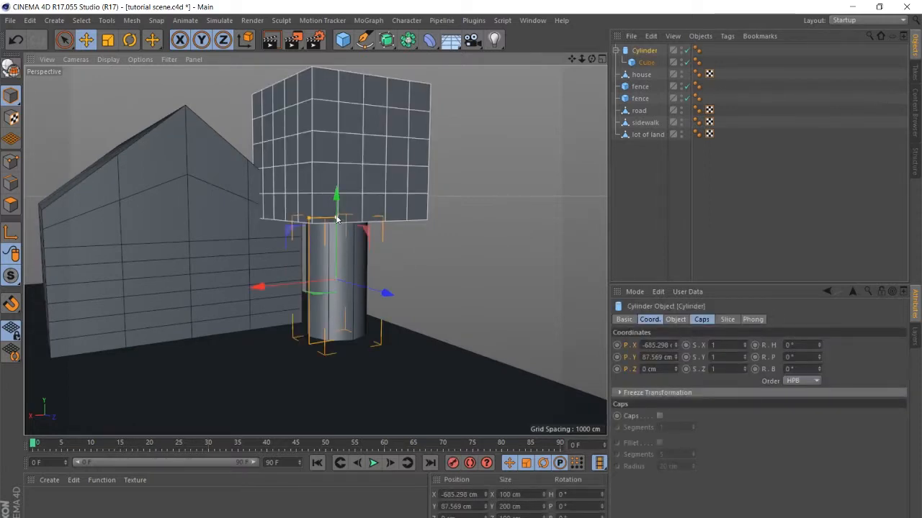
alt+drag(367, 255, 340, 316)
scroll(329, 187, up, 5)
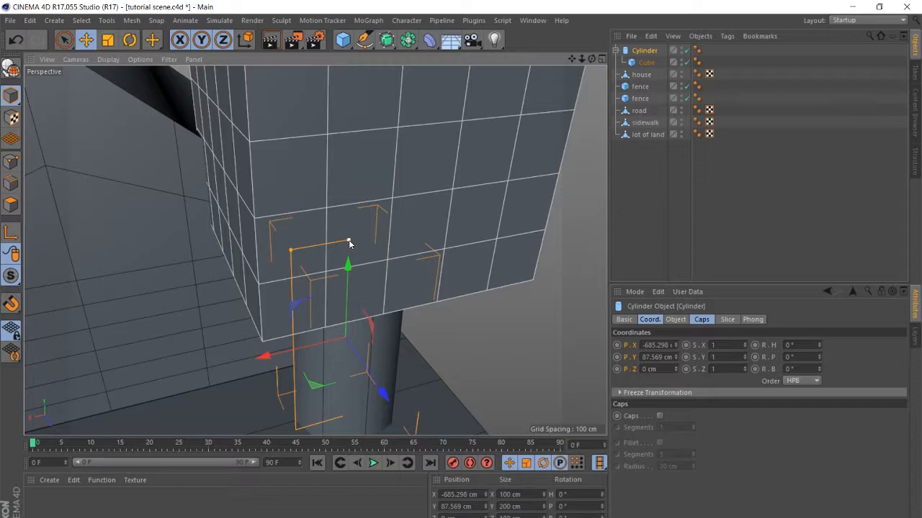
scroll(349, 244, down, 5)
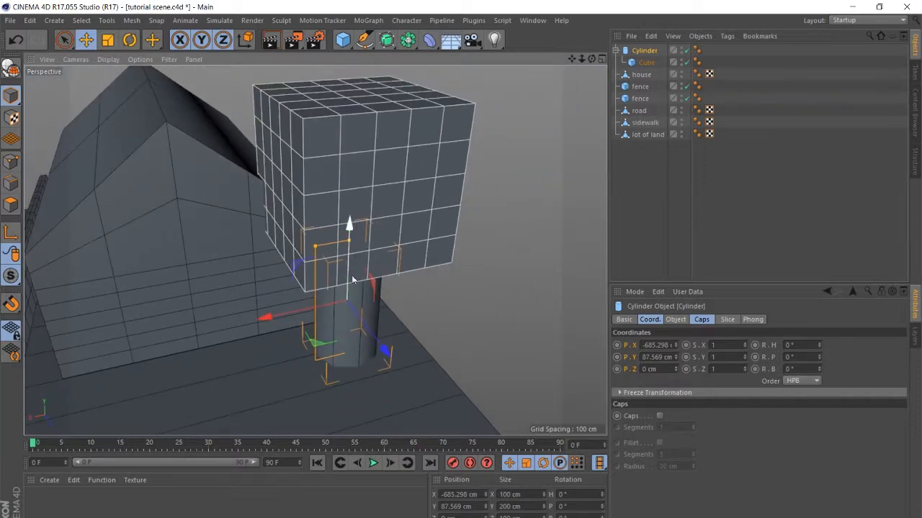
scroll(348, 273, up, 5)
alt+drag(347, 296, 421, 274)
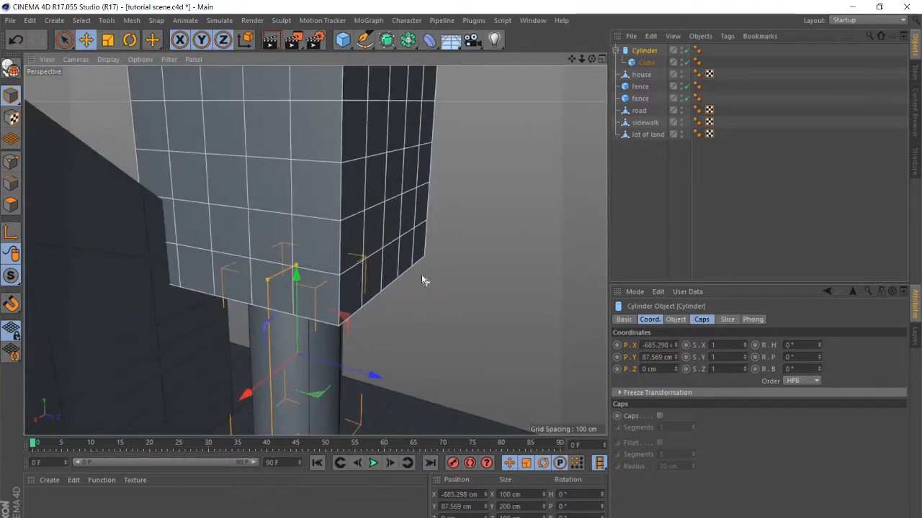
drag(297, 266, 304, 87)
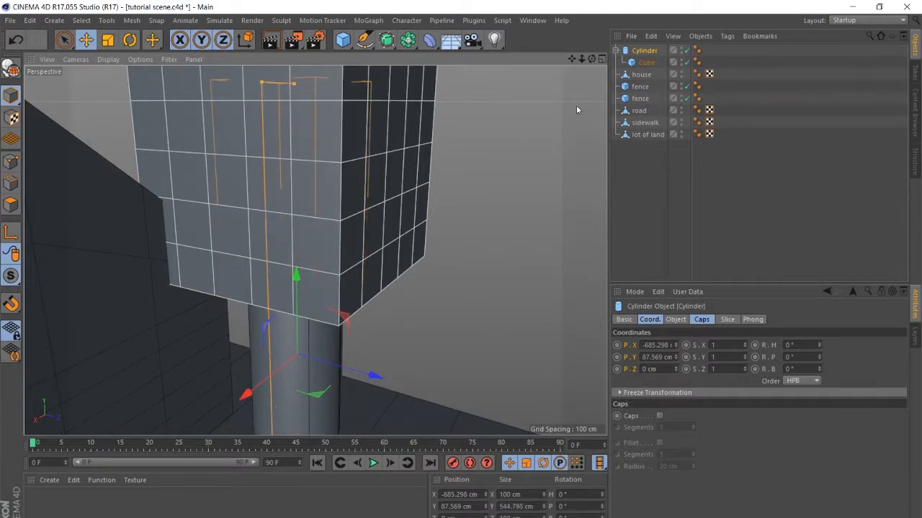
- Raise the child cube along Y so it sits near the upper end of the lengthened cylinder
click(646, 62)
scroll(378, 302, down, 3)
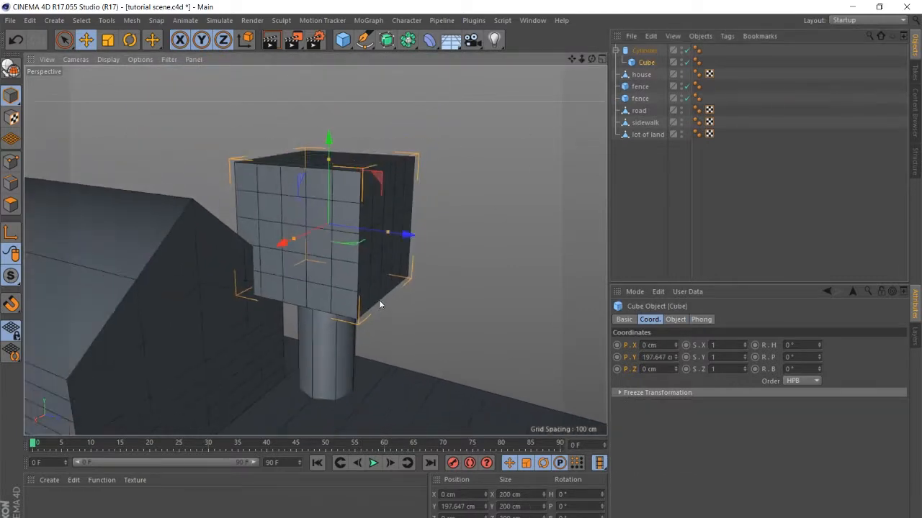
drag(332, 188, 362, 86)
- Slim the cylinder trunk by setting its radius to 32 cm
click(644, 51)
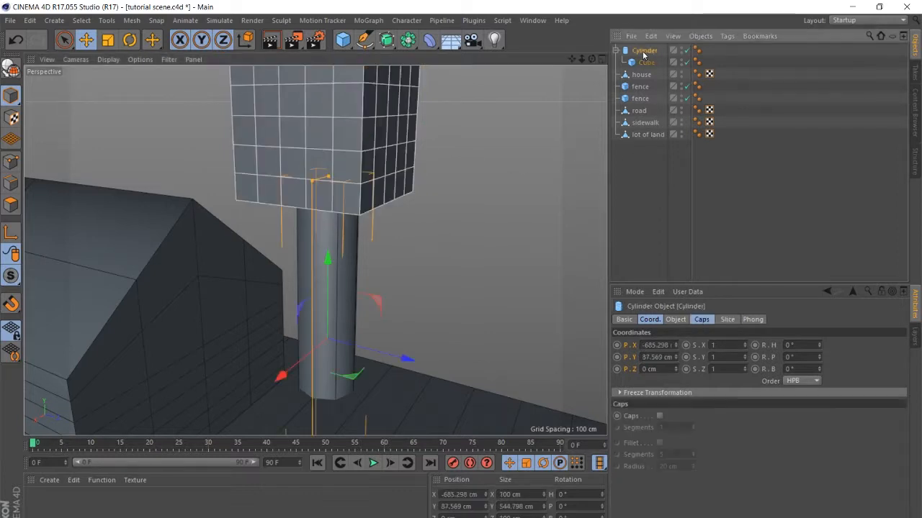
alt+drag(500, 230, 565, 307)
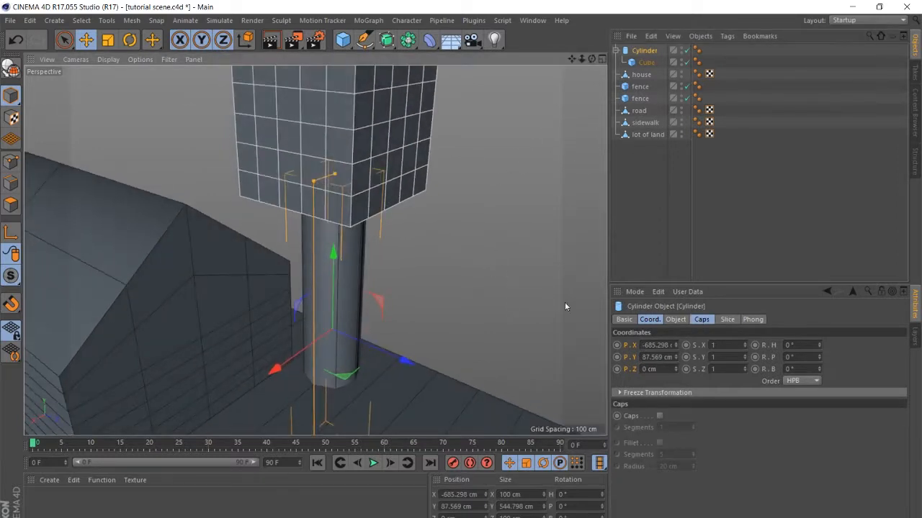
click(676, 322)
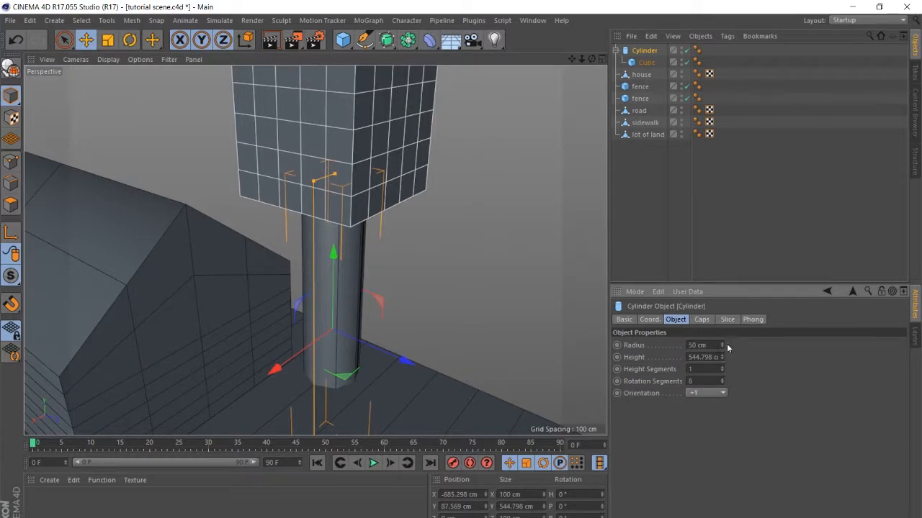
drag(722, 347, 726, 357)
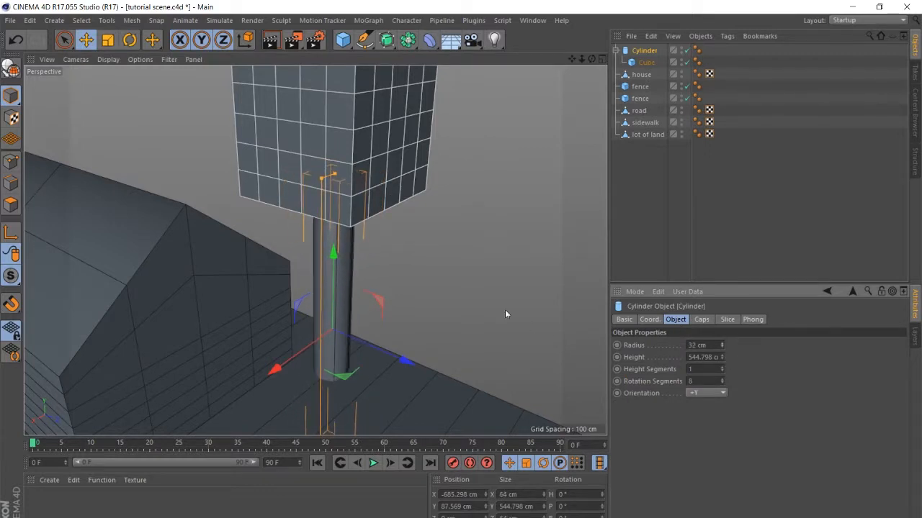
- Move the cylinder with its cube alongside the rear of the house, at about X -726 cm and Y 186 cm
alt+drag(504, 310, 333, 281)
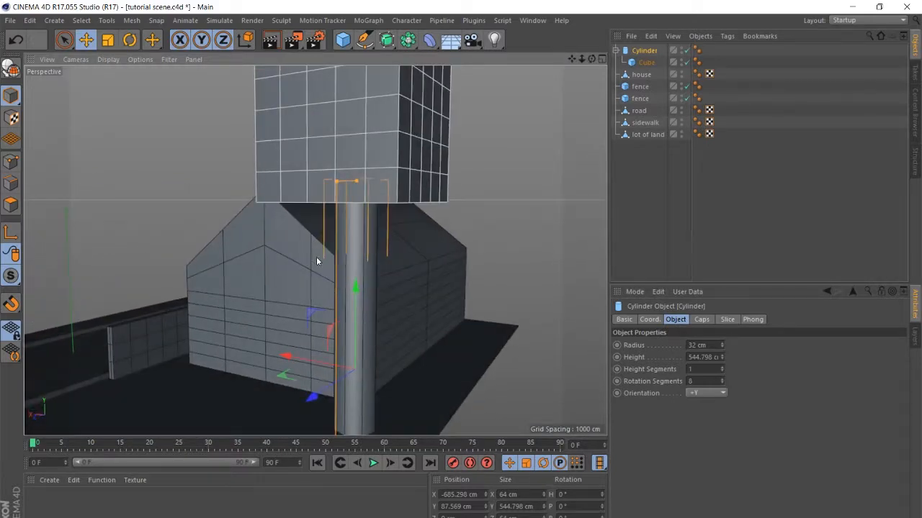
scroll(317, 258, down, 3)
alt+drag(383, 320, 353, 328)
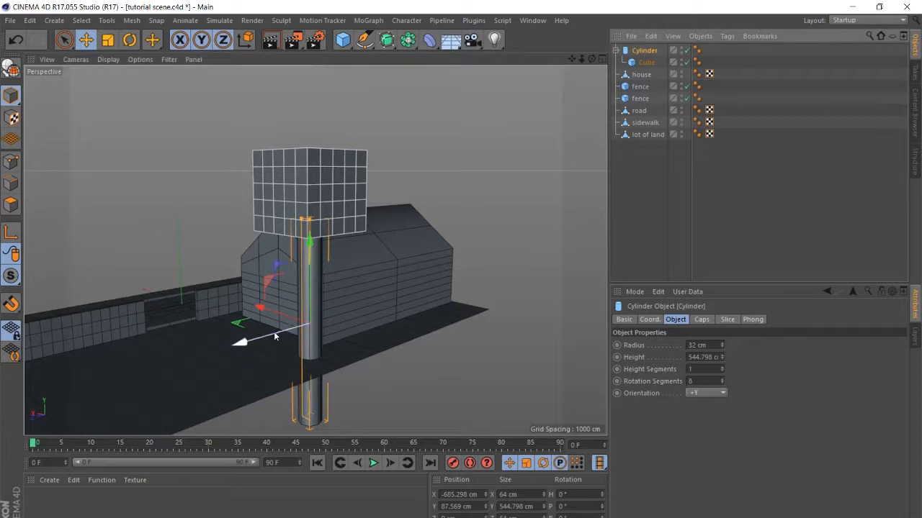
drag(277, 334, 331, 334)
alt+drag(372, 406, 350, 382)
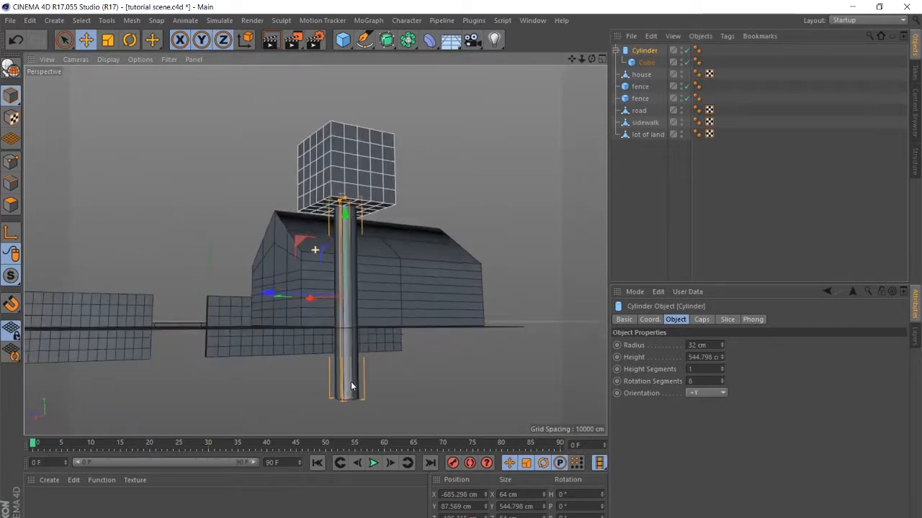
drag(346, 255, 424, 302)
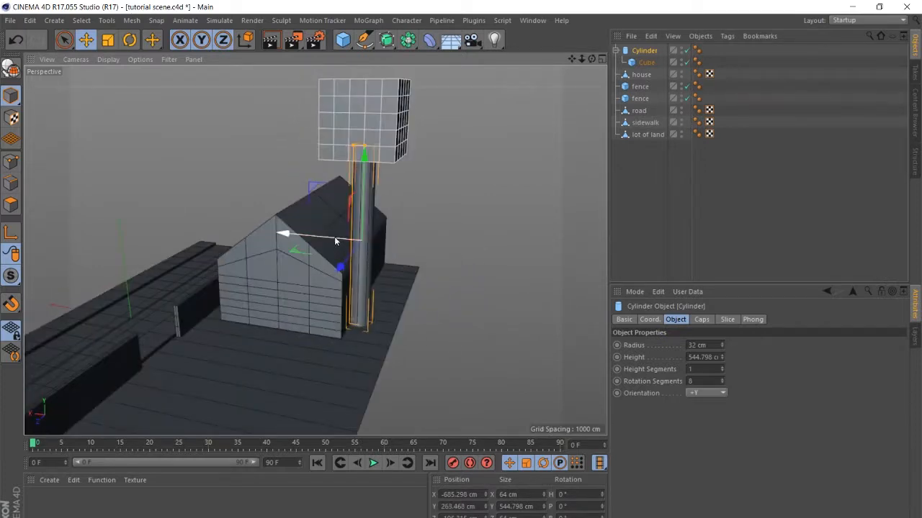
drag(339, 240, 344, 249)
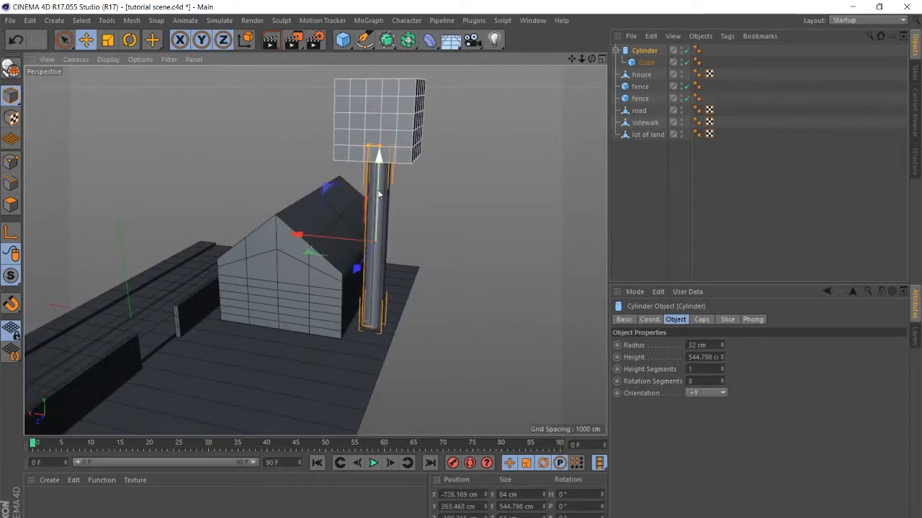
drag(378, 191, 378, 200)
- Examine the tree's placement and proportions against the house, fences and road from several angles
alt+drag(403, 238, 411, 213)
alt+drag(410, 214, 538, 149)
drag(573, 60, 486, 59)
alt+drag(417, 94, 398, 172)
scroll(373, 183, up, 3)
alt+middle_drag(415, 220, 381, 173)
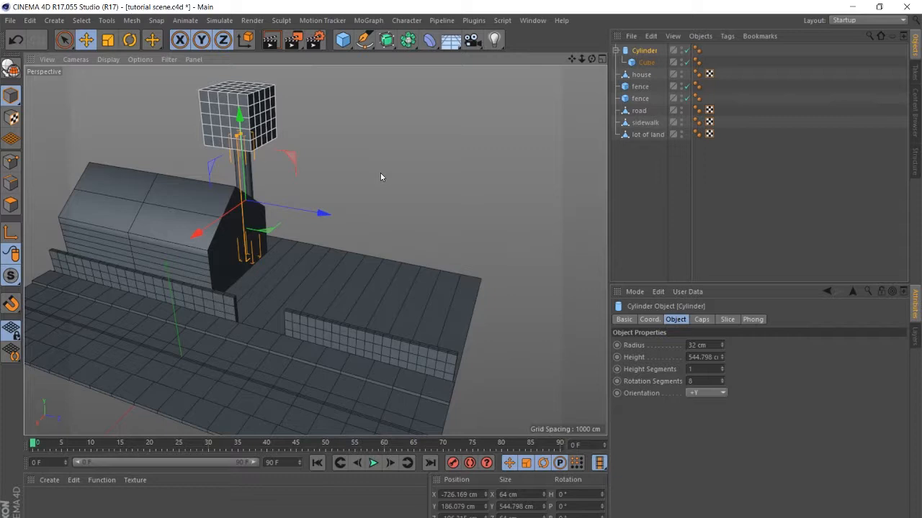
scroll(364, 185, down, 3)
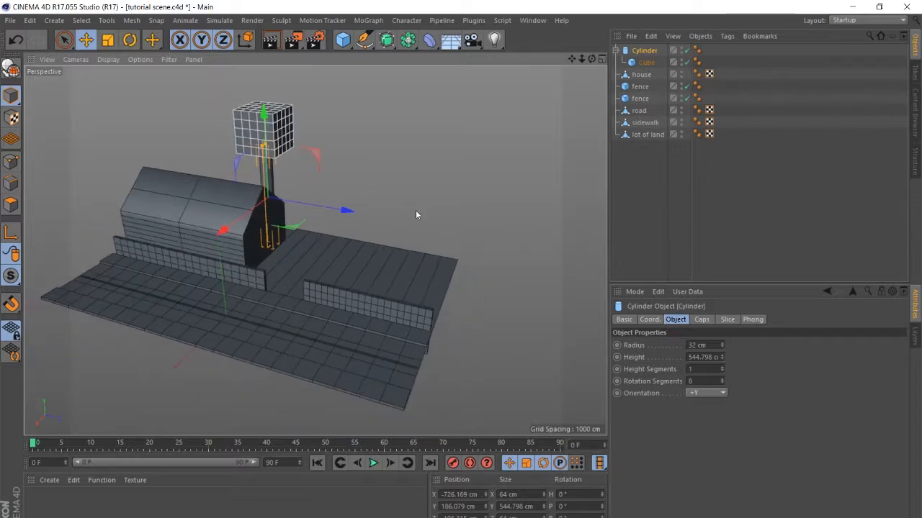
alt+drag(416, 215, 394, 188)
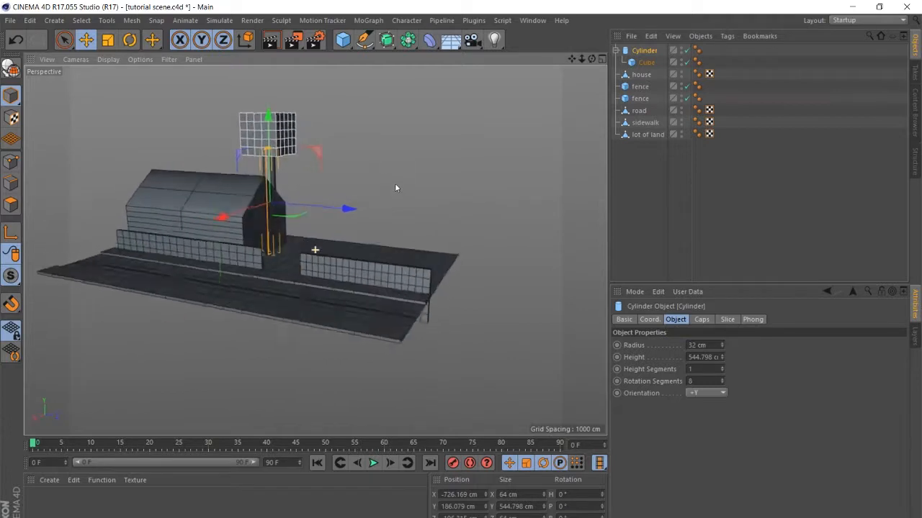
scroll(395, 188, up, 3)
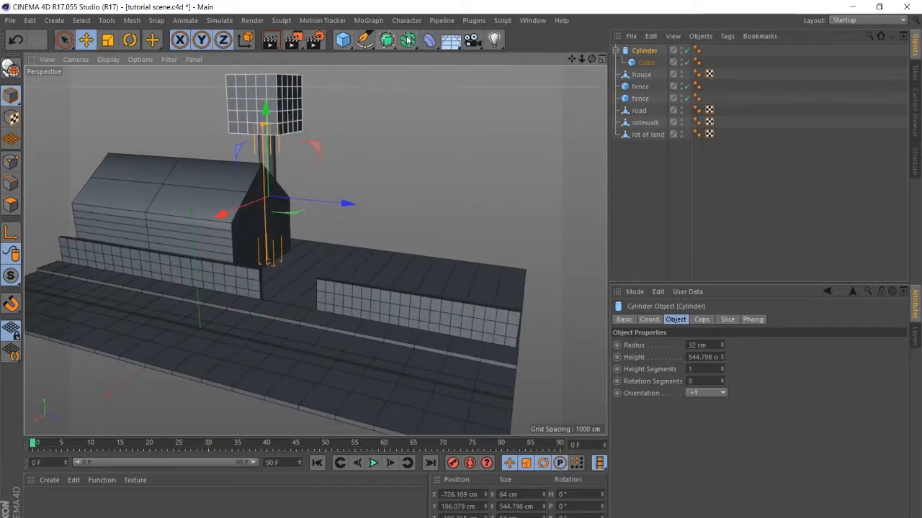
- Add a Figure primitive and move it beside the house's gable end, at about X -608 cm and Y 303 cm
click(344, 40)
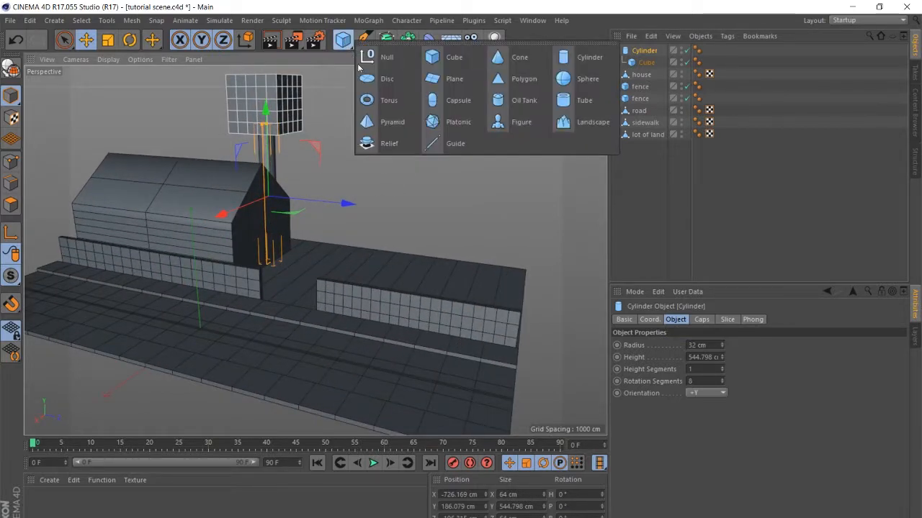
click(517, 122)
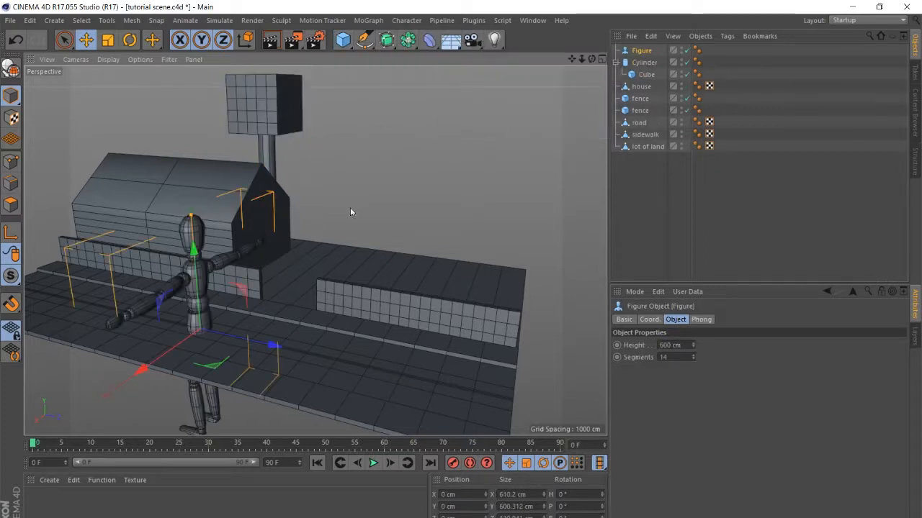
drag(141, 367, 322, 142)
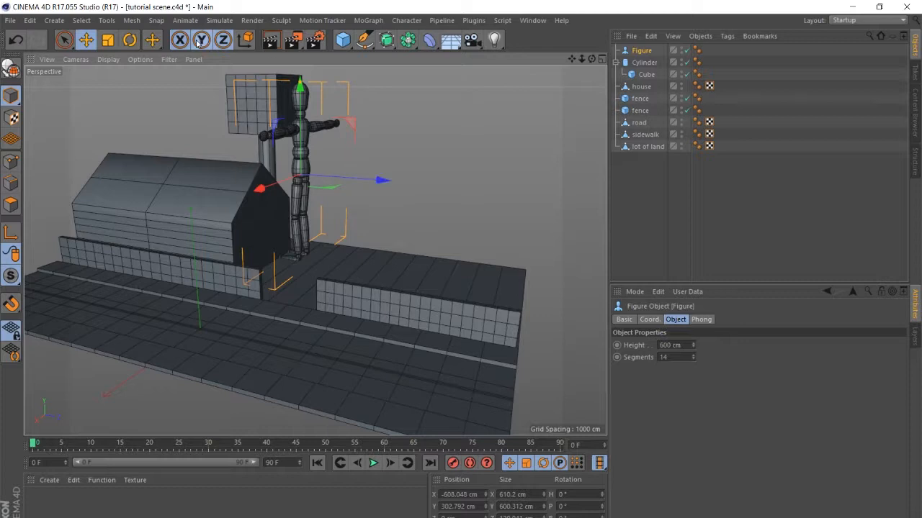
- Scale the figure down uniformly to about 154 cm tall
click(109, 40)
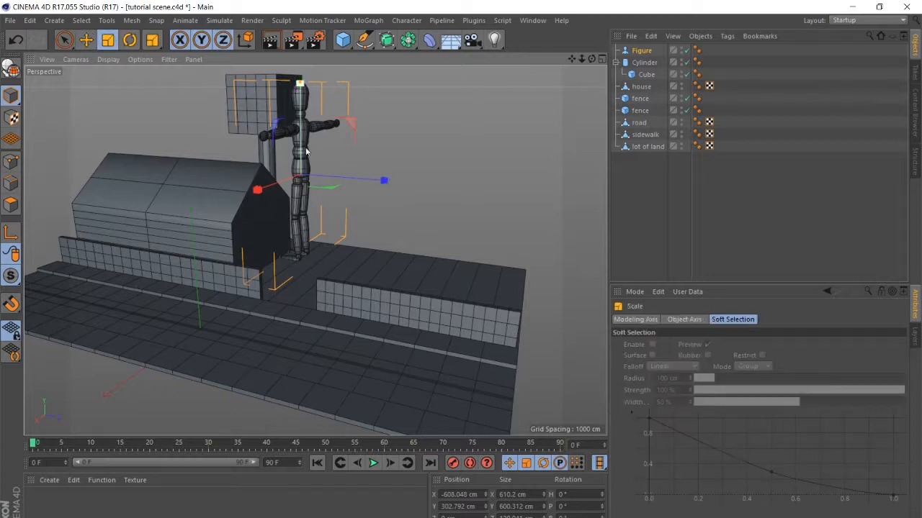
drag(553, 108, 370, 254)
scroll(310, 216, up, 3)
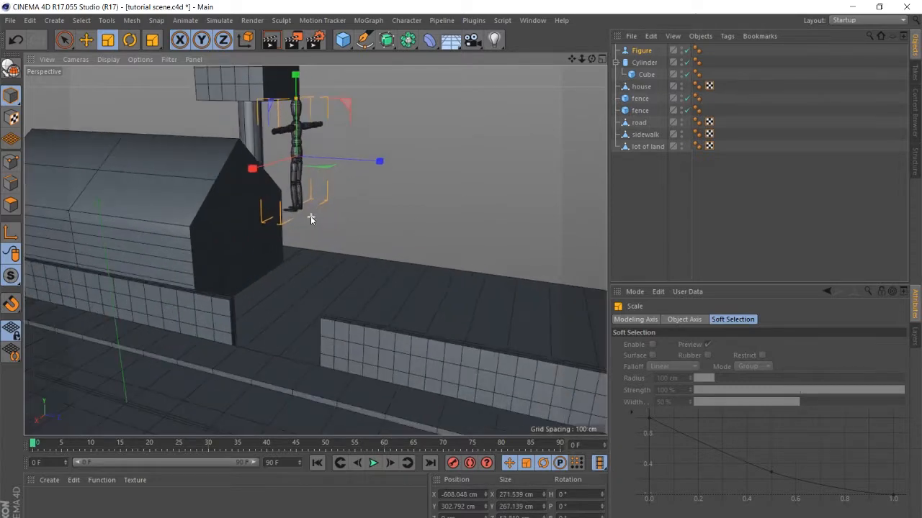
alt+drag(317, 270, 238, 287)
drag(472, 186, 306, 279)
- Lower the figure to about Y 77 cm and bring it forward to about X -405 cm, near the fence gap
key(space)
drag(295, 153, 299, 208)
drag(270, 252, 196, 280)
- Scale the figure down slightly more, to about 138 cm tall
alt+drag(224, 290, 257, 276)
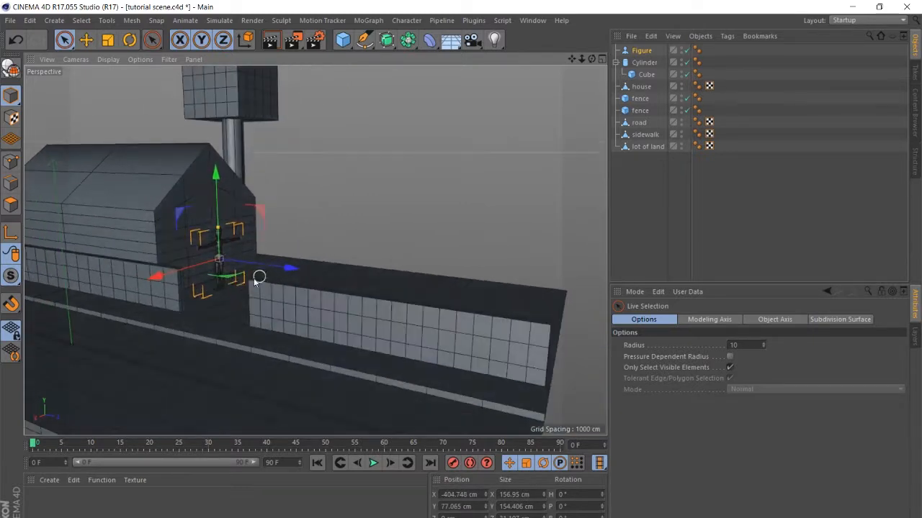
scroll(226, 282, up, 5)
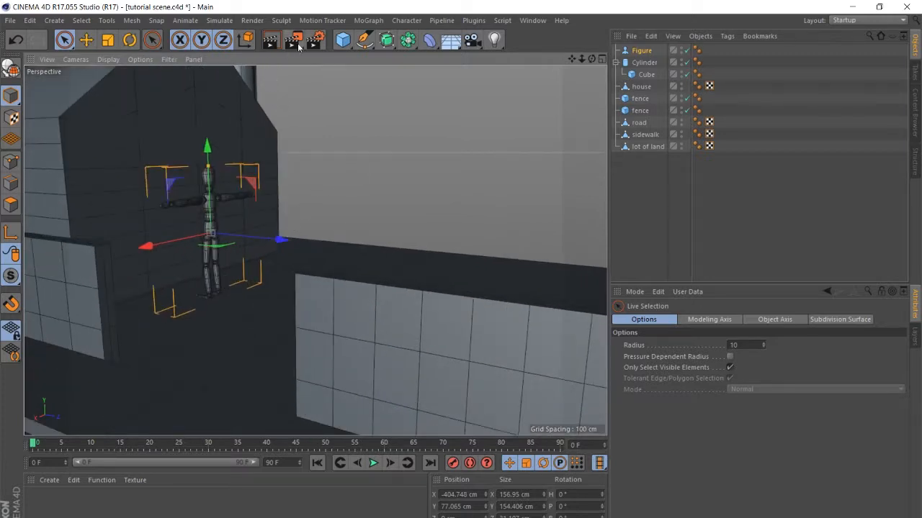
click(108, 41)
drag(316, 149, 292, 193)
- Adjust the figure's height position to about Y 71 cm so its feet meet the ground
key(e)
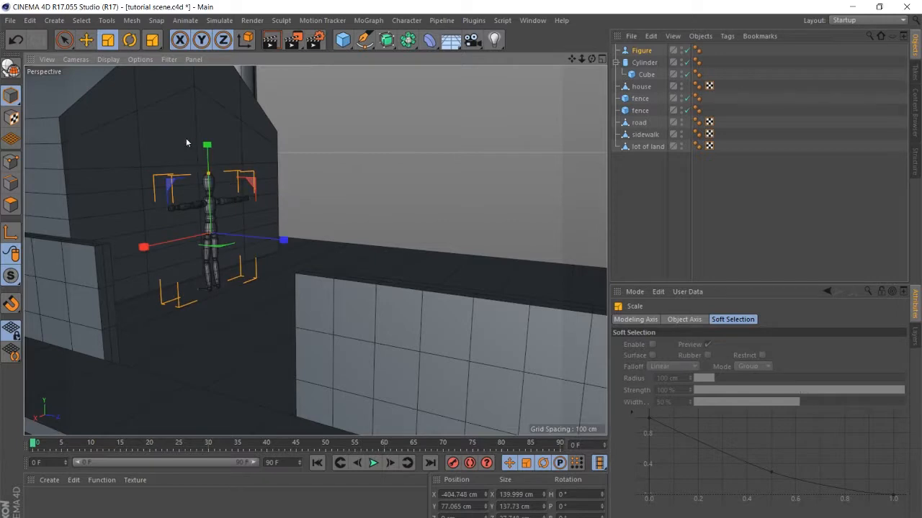
drag(209, 165, 211, 170)
alt+drag(247, 235, 163, 267)
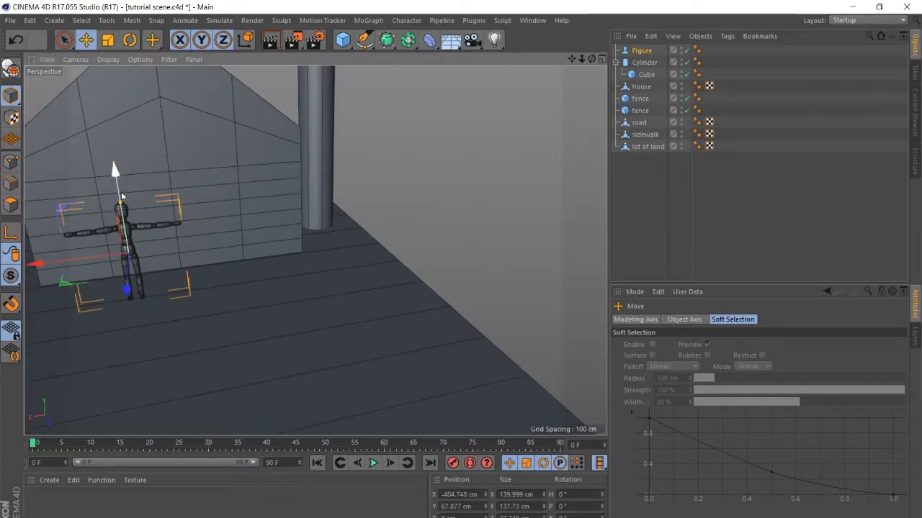
drag(118, 194, 118, 192)
- Rotate the figure to a heading of 90° and move it away from the house's gable end into the open yard
alt+drag(175, 225, 213, 270)
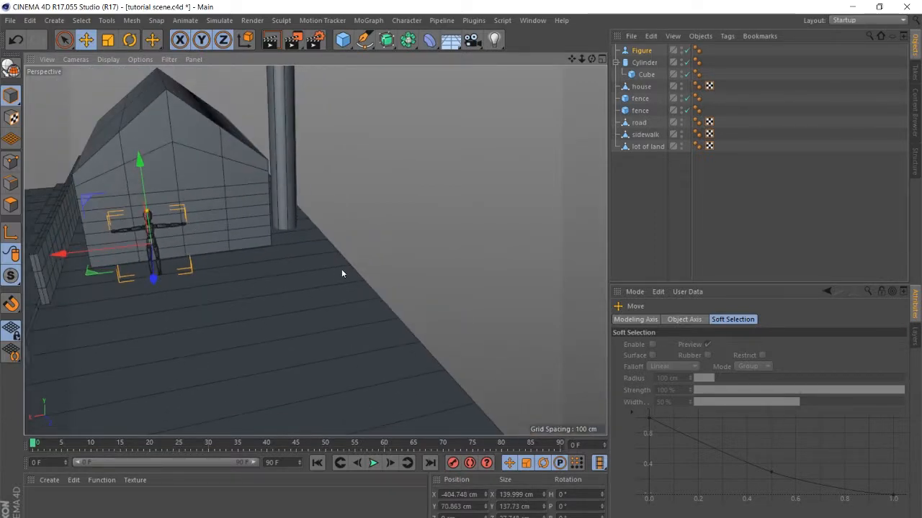
alt+drag(342, 273, 341, 211)
alt+drag(248, 180, 339, 233)
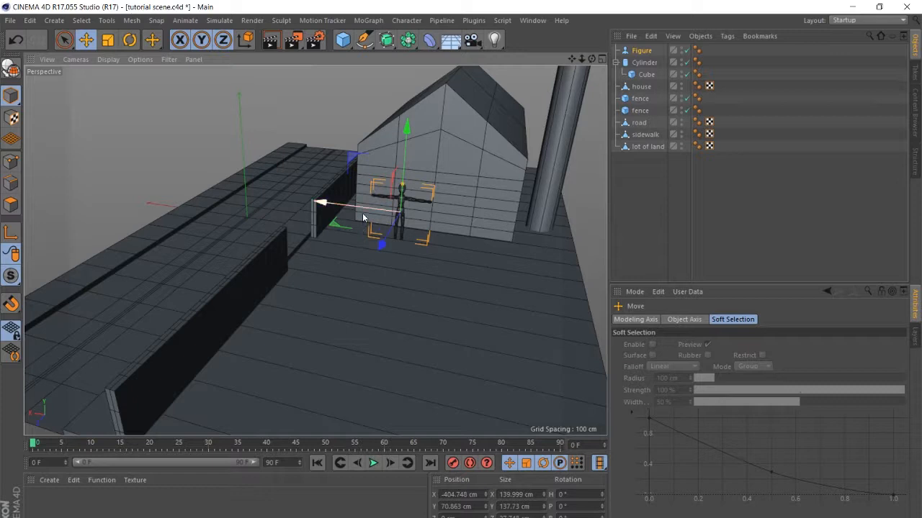
key(r)
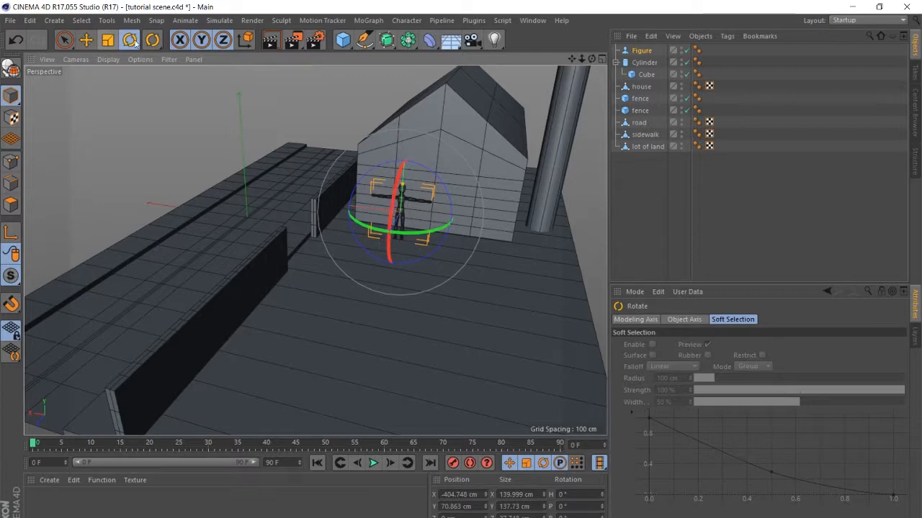
drag(373, 228, 455, 229)
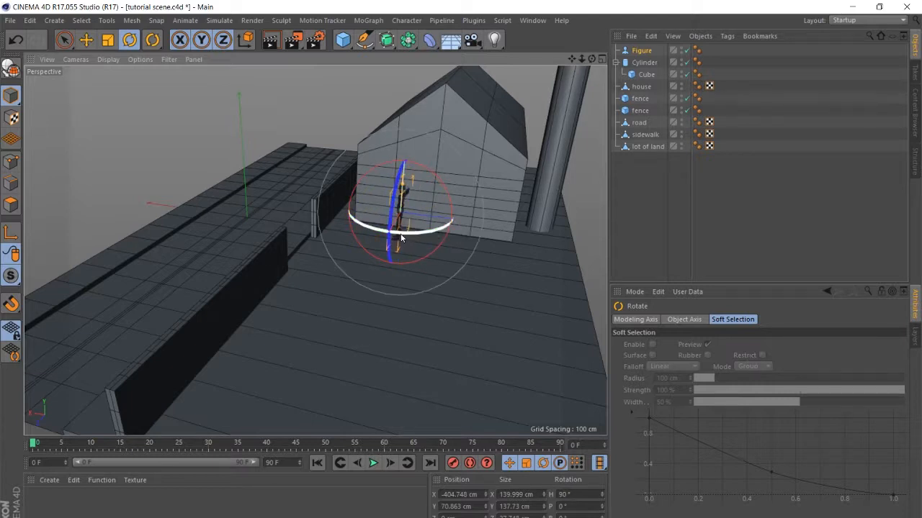
key(space)
drag(394, 231, 446, 300)
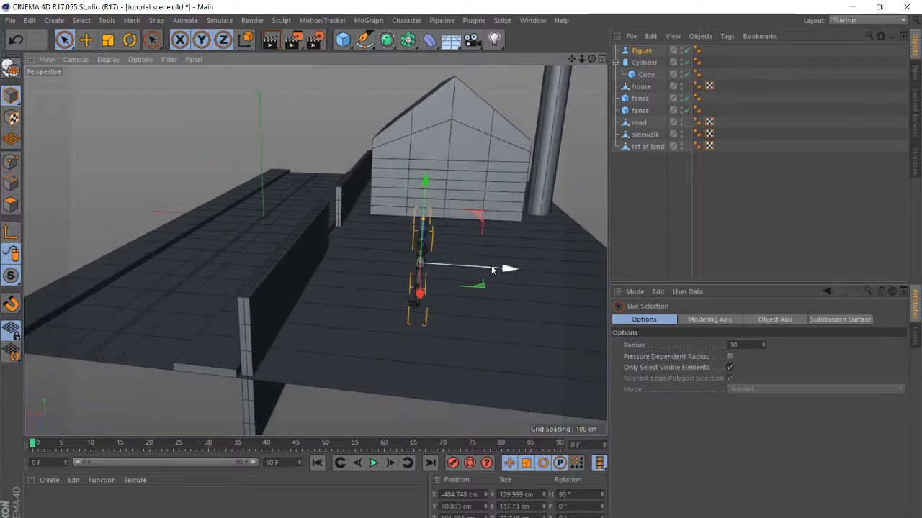
- Move the figure to about X -209 cm and Y 184 cm so it stands on top of the front fence
drag(494, 276, 363, 263)
drag(293, 199, 304, 121)
alt+drag(315, 250, 387, 148)
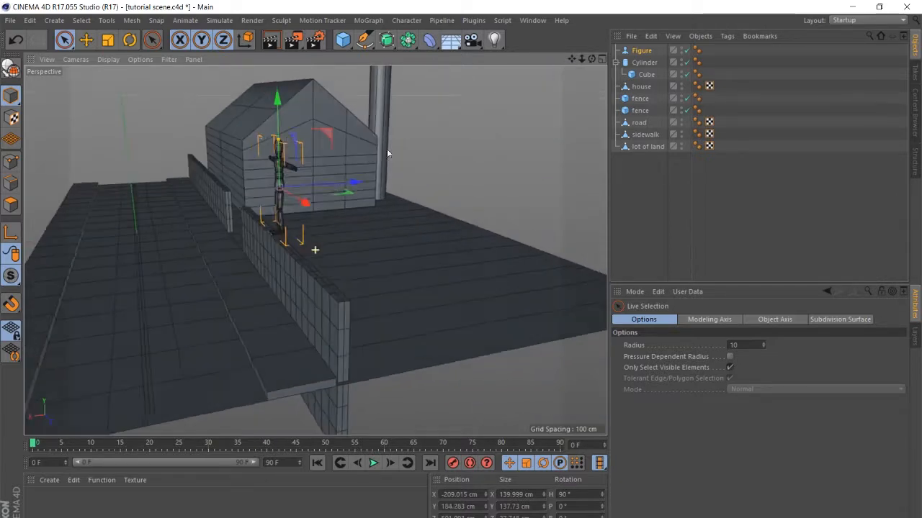
scroll(237, 141, up, 5)
alt+drag(246, 173, 409, 236)
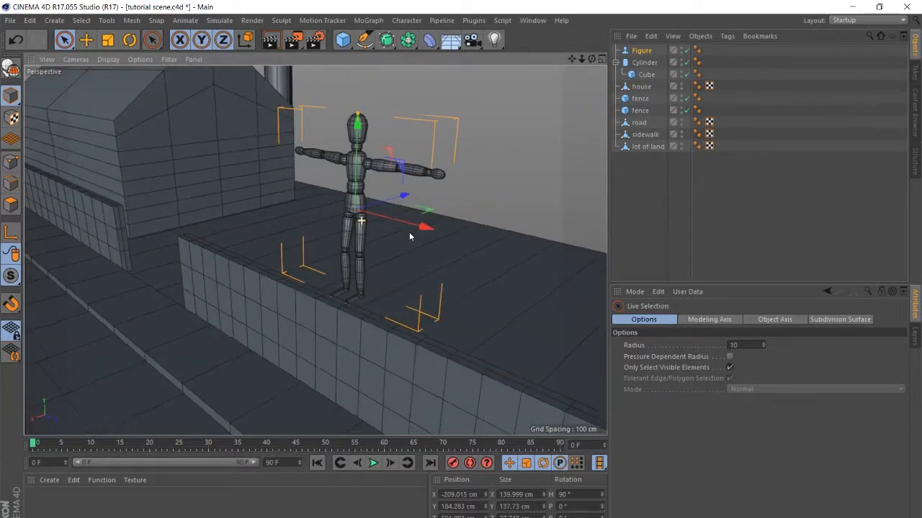
- Make the figure editable as a polygon object and rename it robot
click(642, 51)
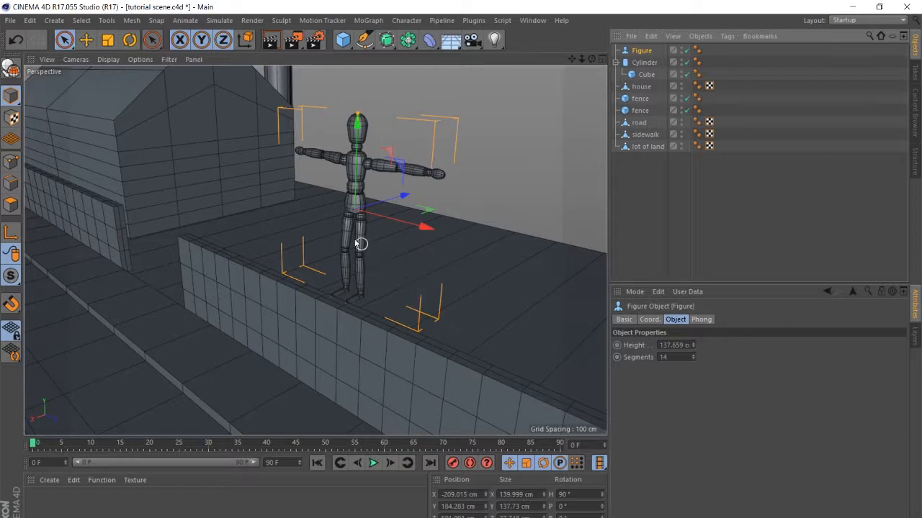
click(10, 67)
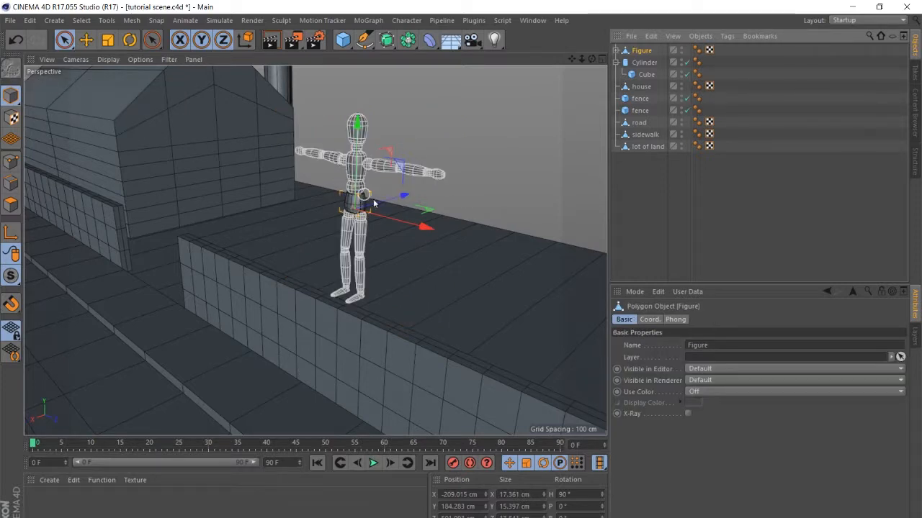
click(648, 185)
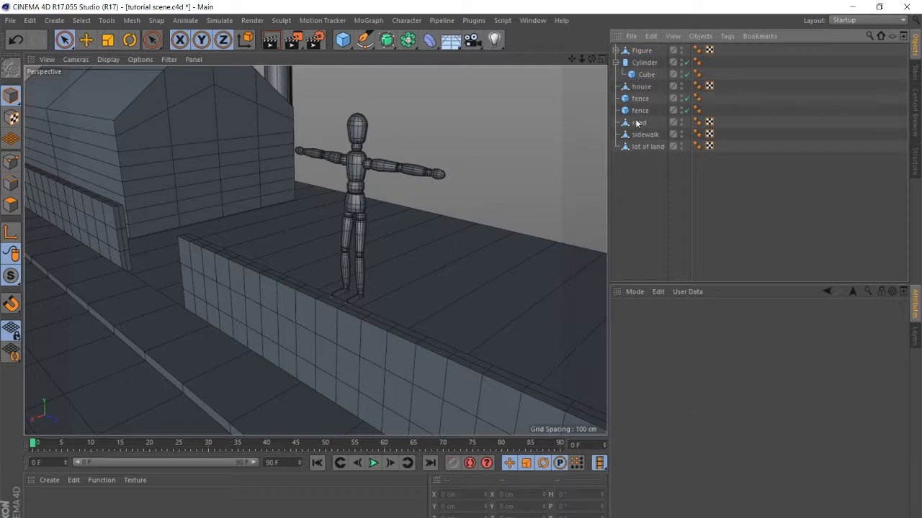
double_click(641, 51)
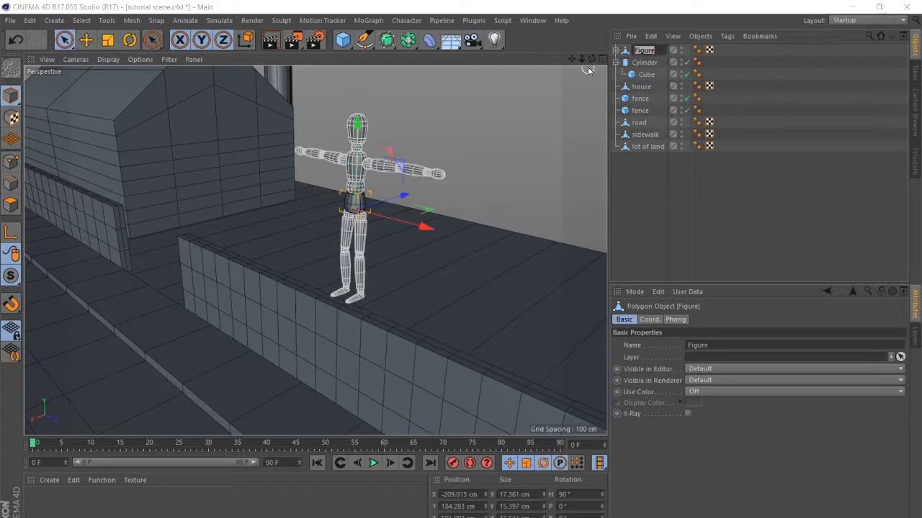
text(robot)
key(Return)
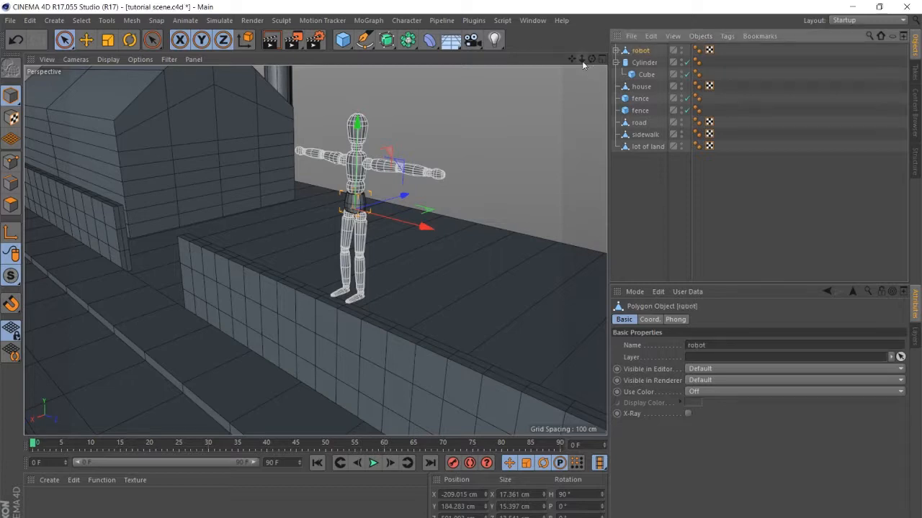
click(766, 82)
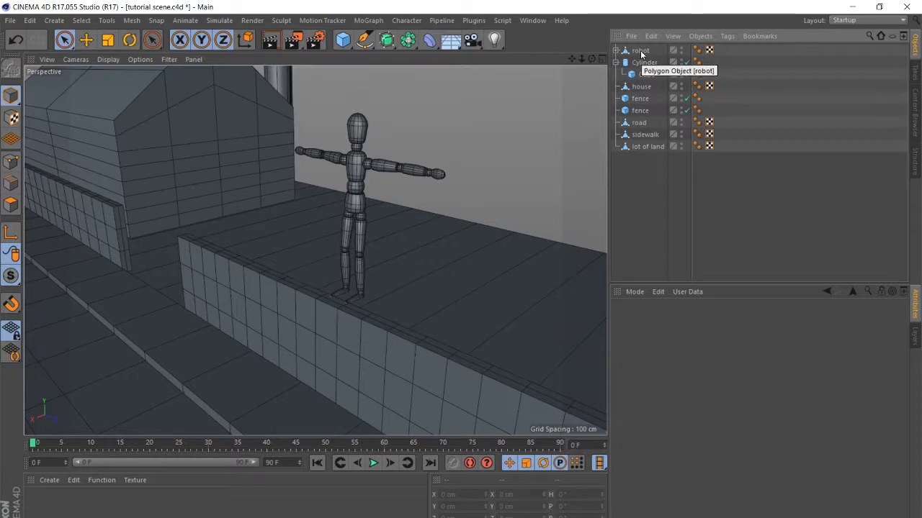
- Select the robot's children and expand its hierarchy down to the parts under Left Thigh
right_click(641, 54)
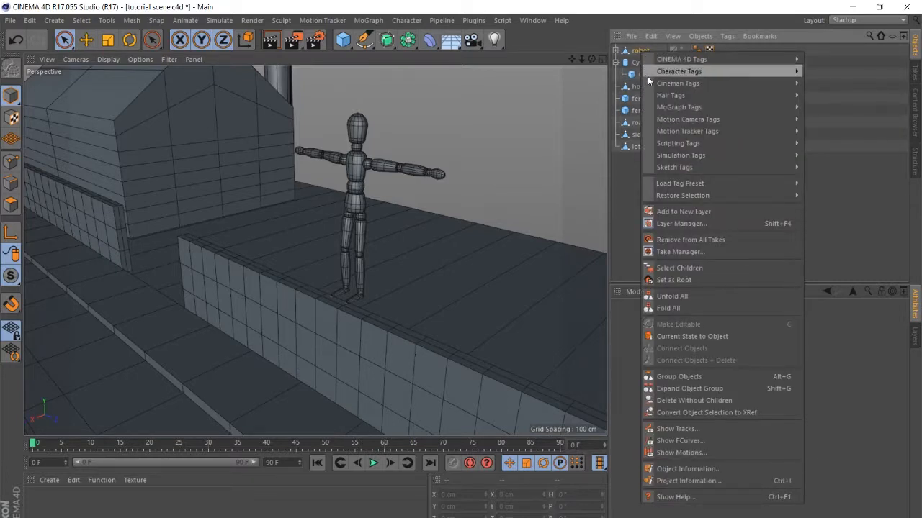
click(677, 270)
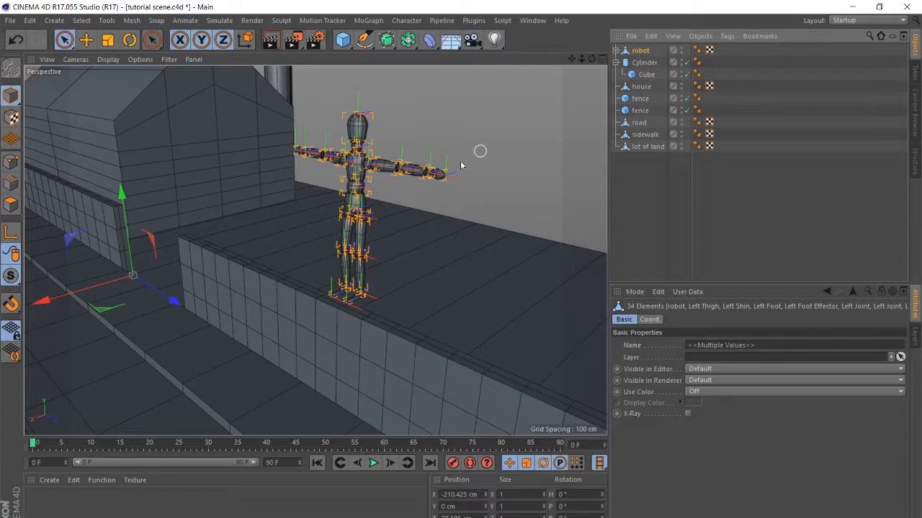
scroll(394, 169, up, 3)
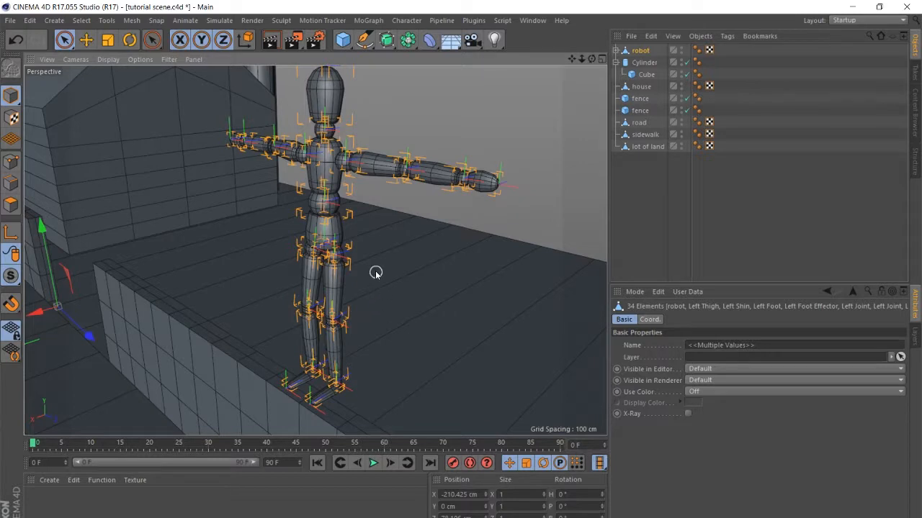
scroll(375, 272, down, 3)
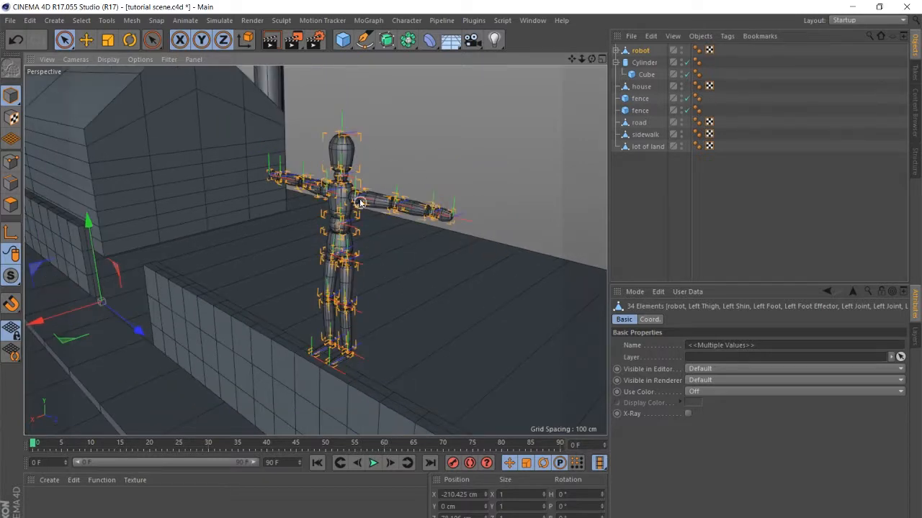
click(616, 51)
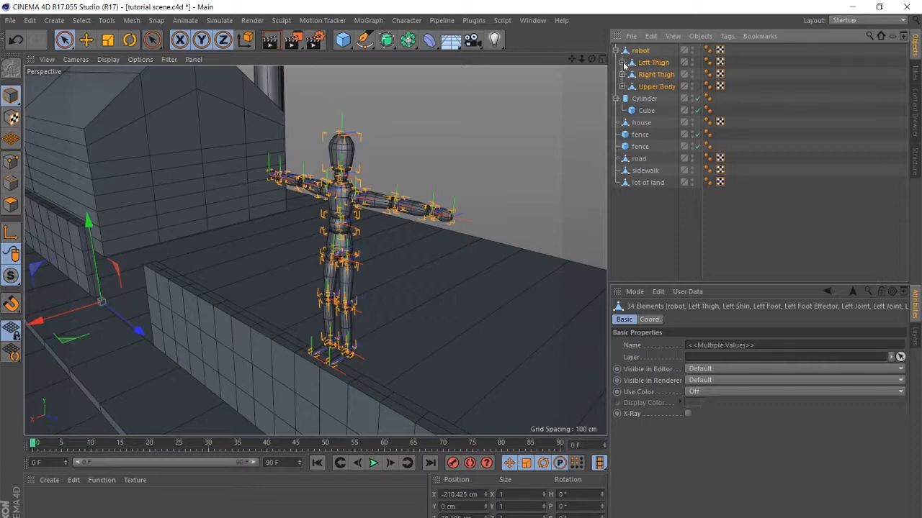
click(622, 64)
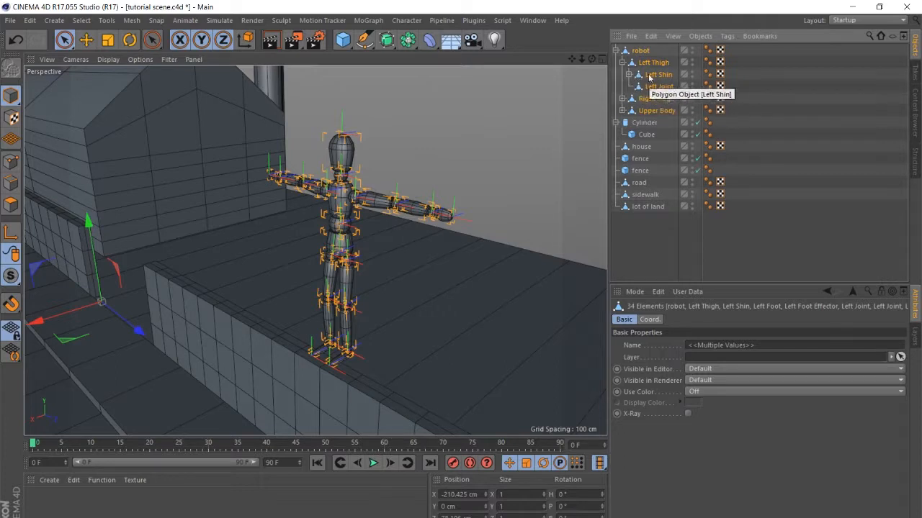
- Try rotating the Left Joint directly under Left Thigh, and undo the rotation
click(648, 75)
click(659, 86)
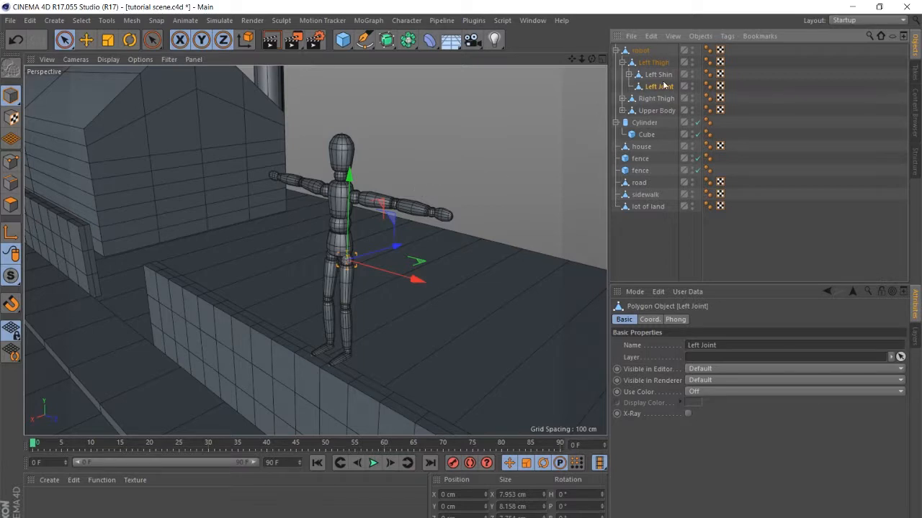
click(131, 43)
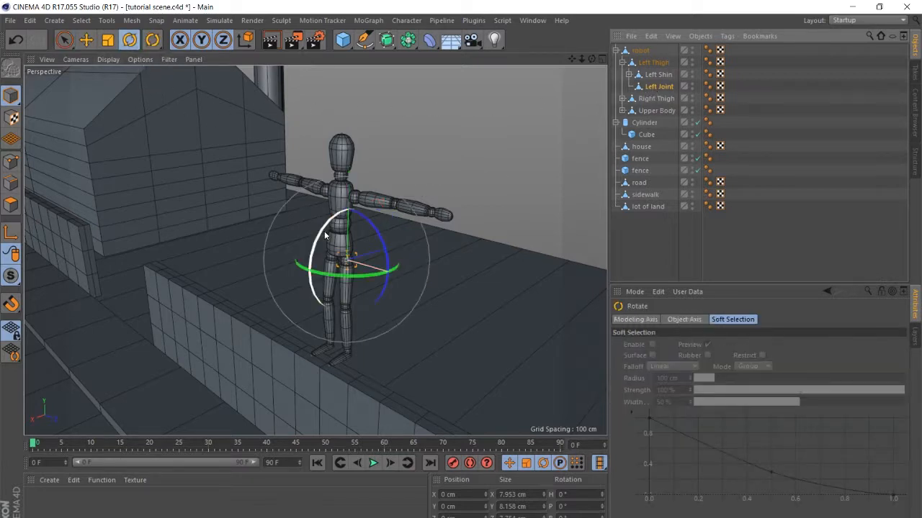
drag(323, 232, 340, 214)
key(ctrl+z)
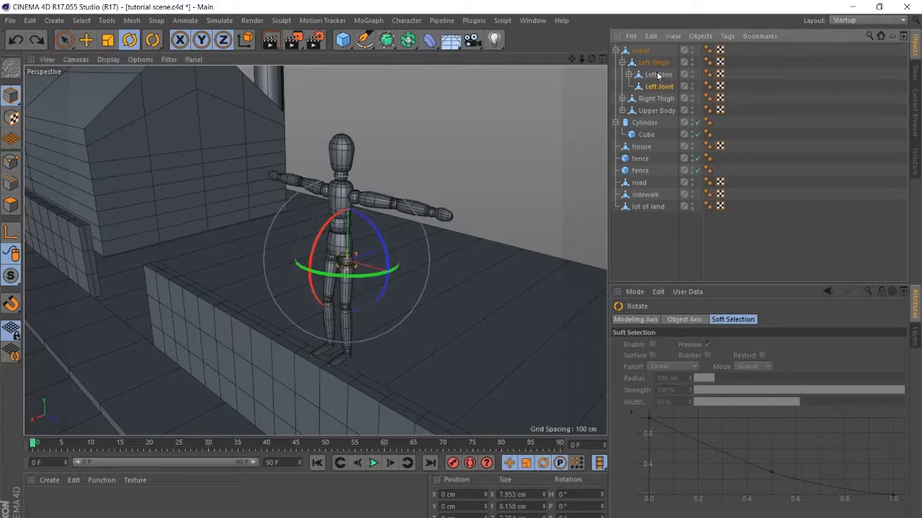
- Try rotating the Left Shin with its attached foot, and undo the rotation
click(657, 75)
scroll(336, 386, up, 3)
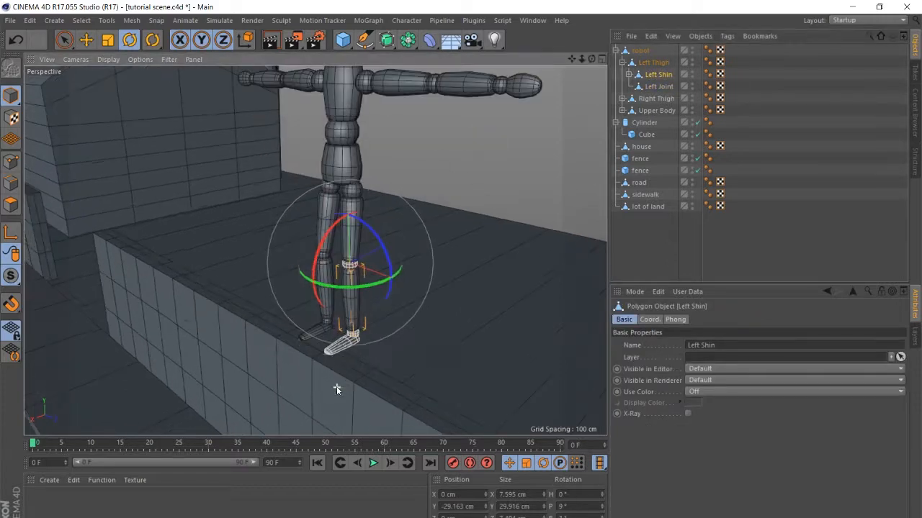
scroll(373, 320, up, 2)
scroll(378, 293, down, 3)
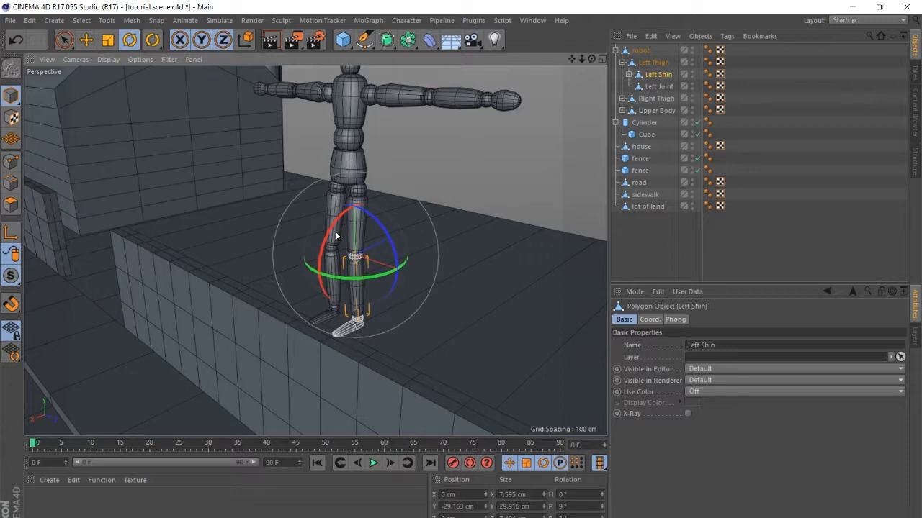
drag(336, 237, 349, 211)
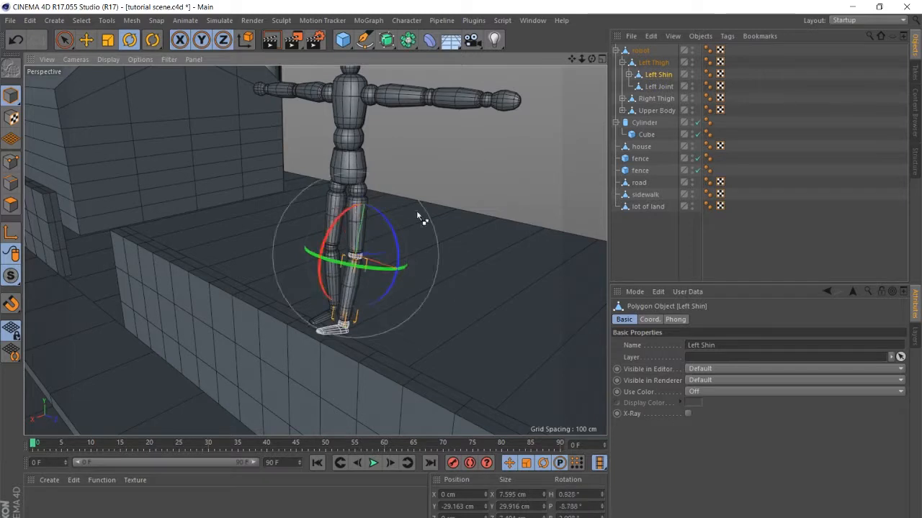
key(ctrl+z)
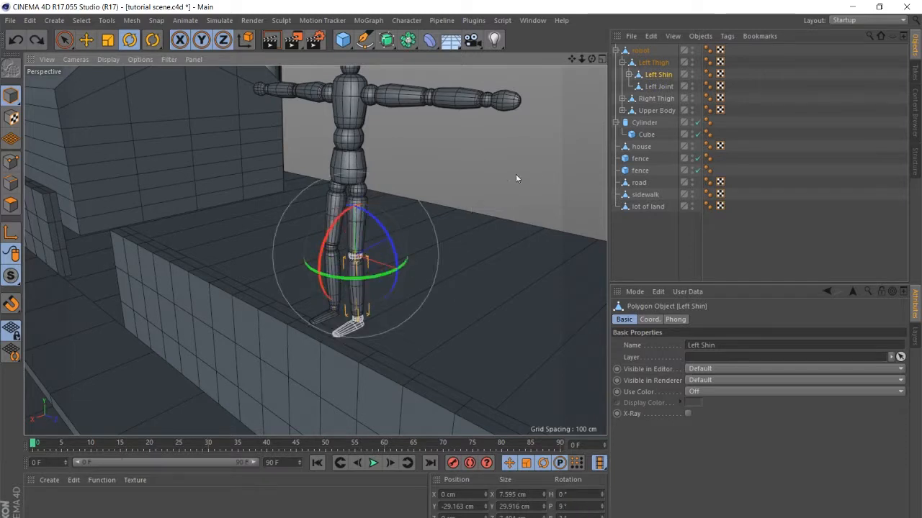
- Select the robot with all its children and unfold its entire hierarchy
click(637, 50)
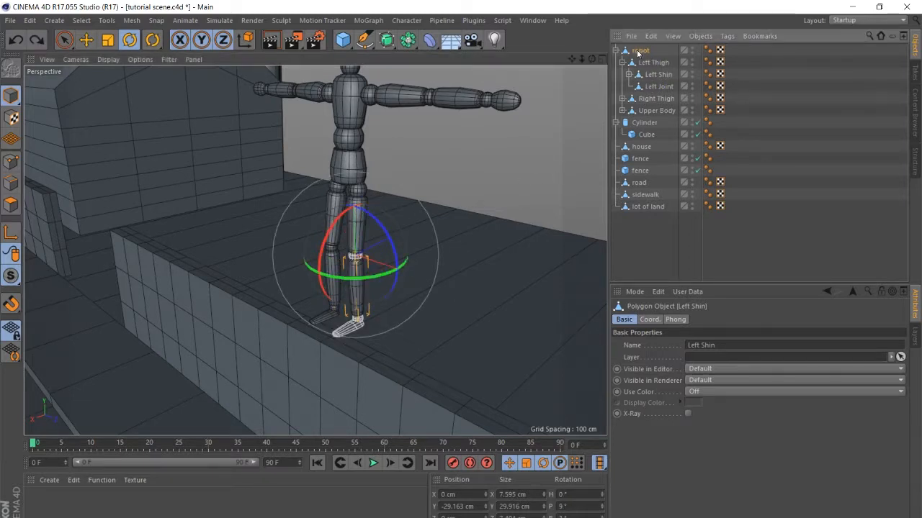
right_click(636, 50)
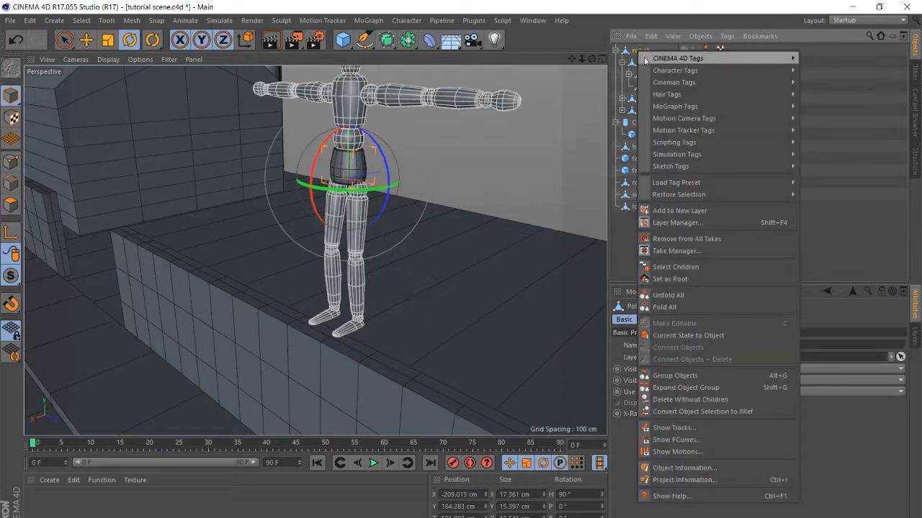
click(689, 268)
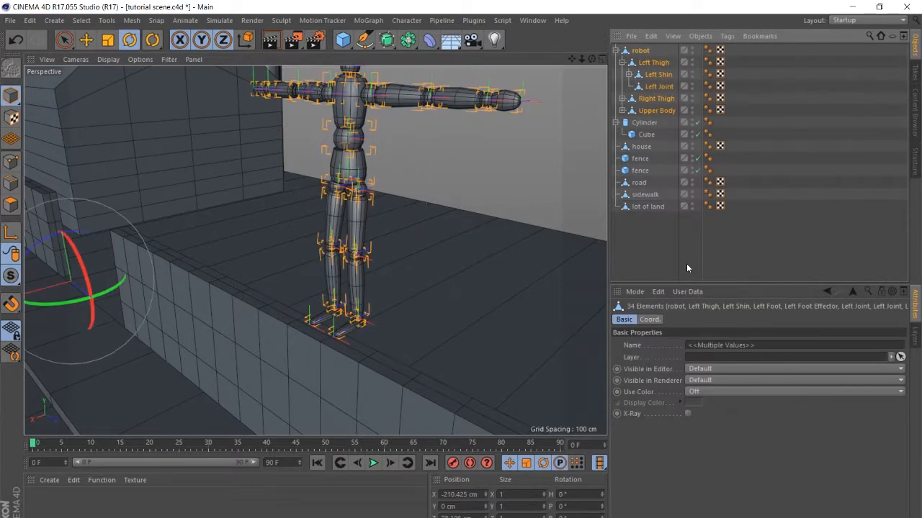
right_click(643, 54)
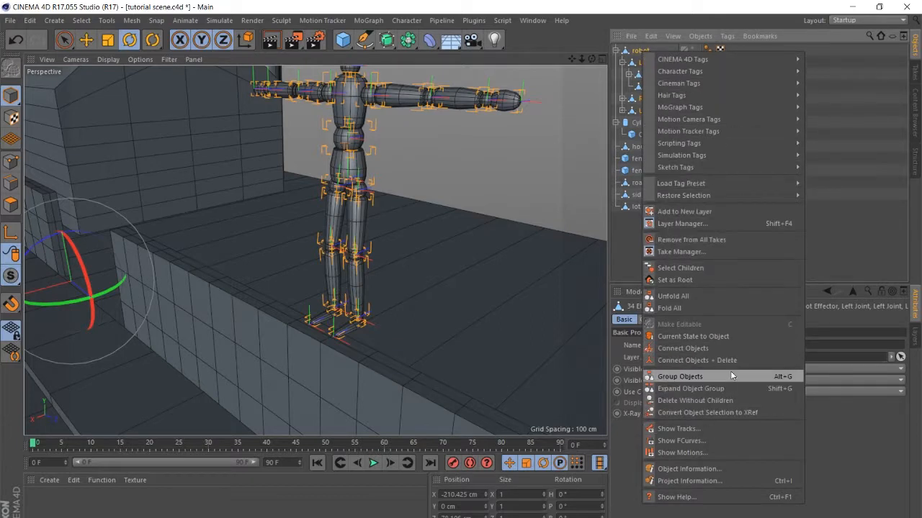
click(676, 295)
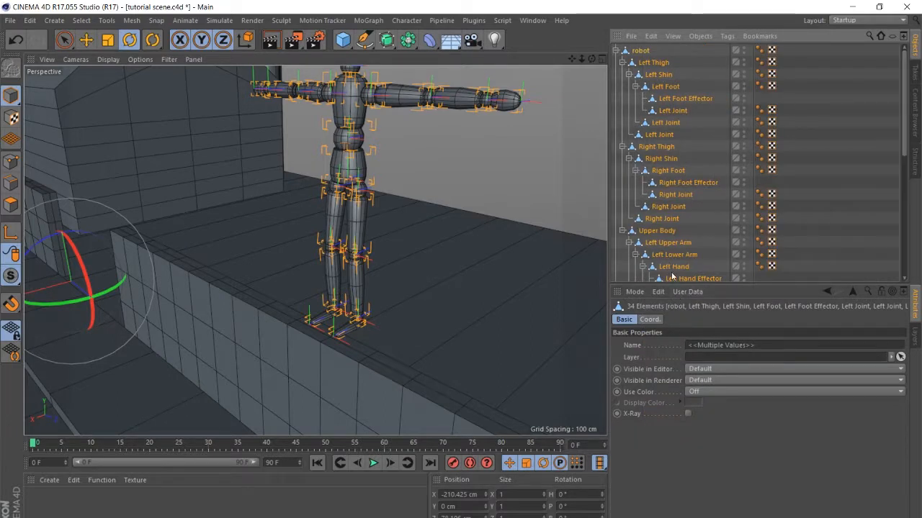
- Examine the robot's unfolded body parts from the thighs to the head, and clear the selection
scroll(674, 245, down, 6)
scroll(669, 168, up, 6)
click(623, 63)
click(622, 63)
scroll(677, 183, down, 6)
scroll(678, 182, up, 2)
scroll(678, 182, down, 2)
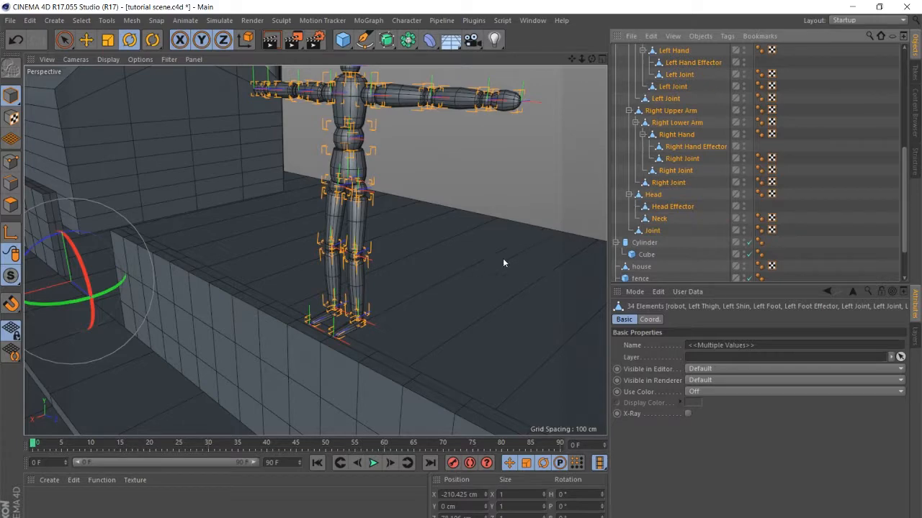
click(705, 182)
- Pose the robot's legs in a leap: rotate Left Thigh forward to a pitch of about -85° and Right Thigh backward to about 49°
scroll(405, 256, down, 3)
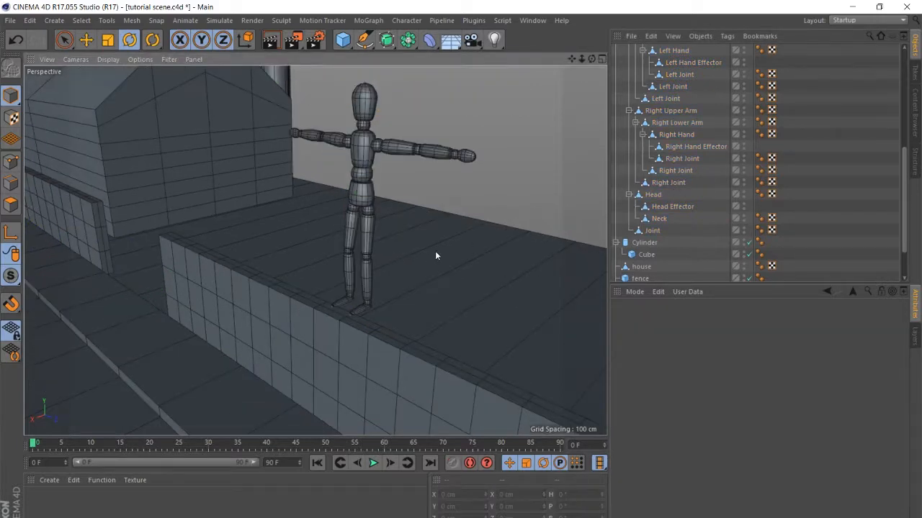
alt+drag(435, 256, 314, 205)
scroll(230, 222, up, 5)
scroll(230, 221, down, 4)
scroll(680, 145, up, 6)
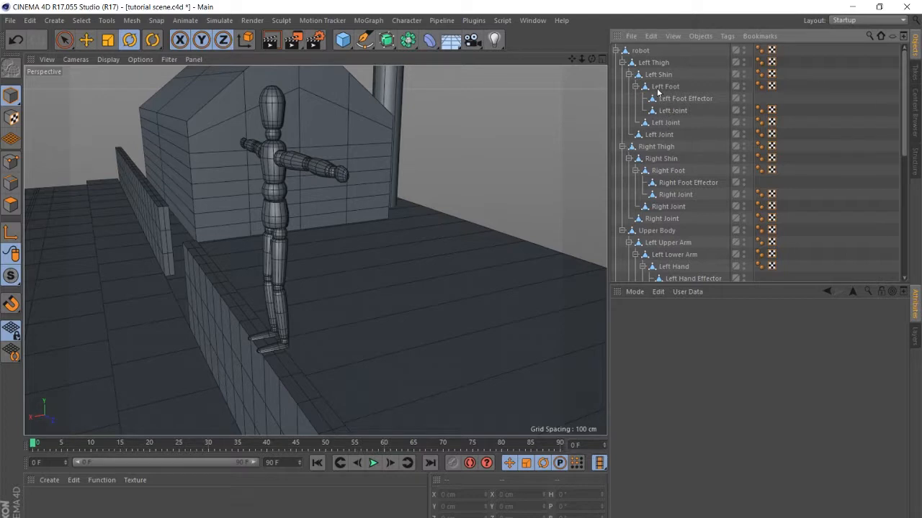
click(653, 62)
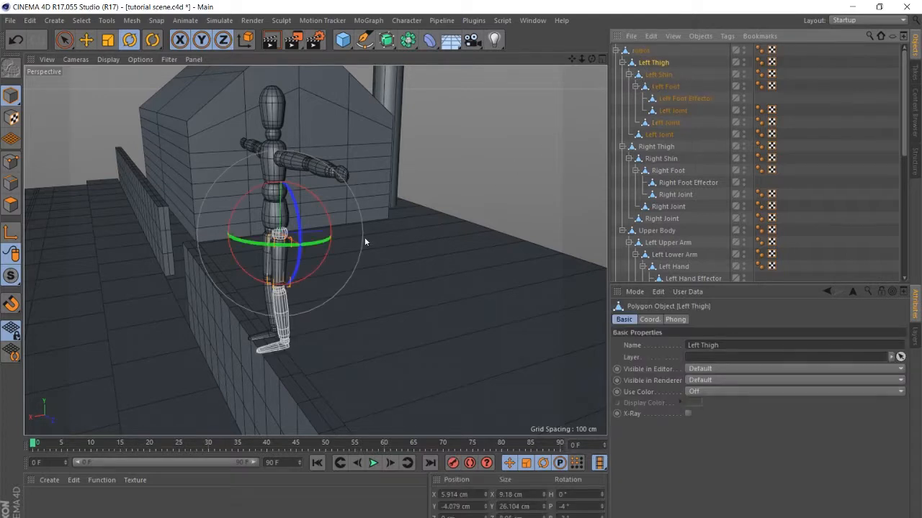
drag(239, 206, 305, 194)
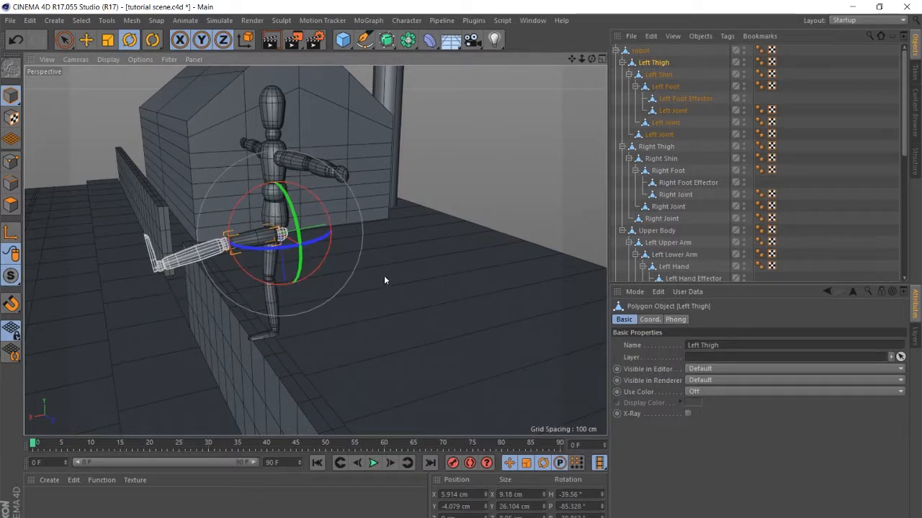
click(658, 147)
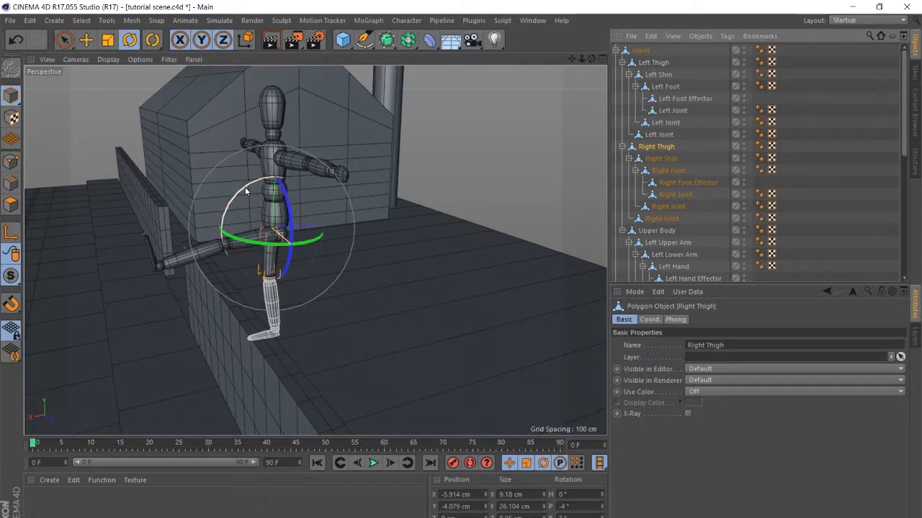
drag(246, 190, 229, 227)
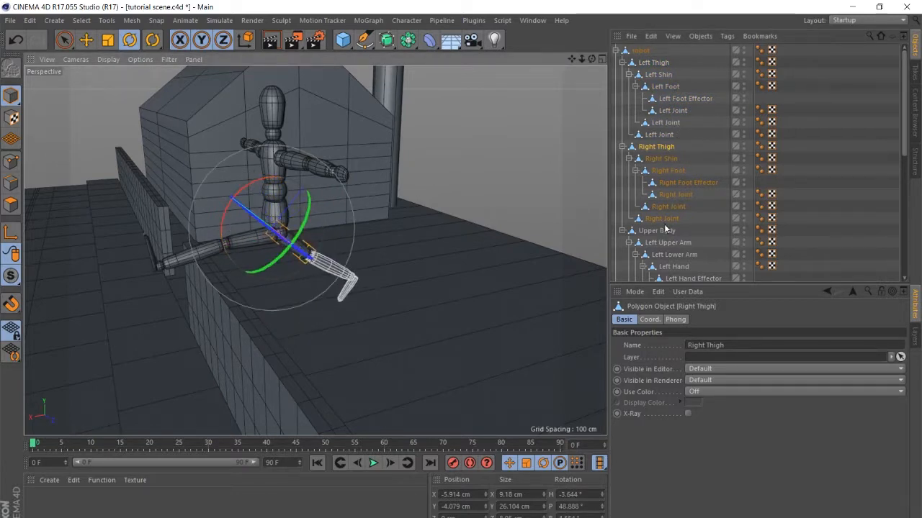
- Lower the robot's Left Upper Arm to its side and swing it backward, to a heading of about 24° and pitch of about 55°
click(668, 242)
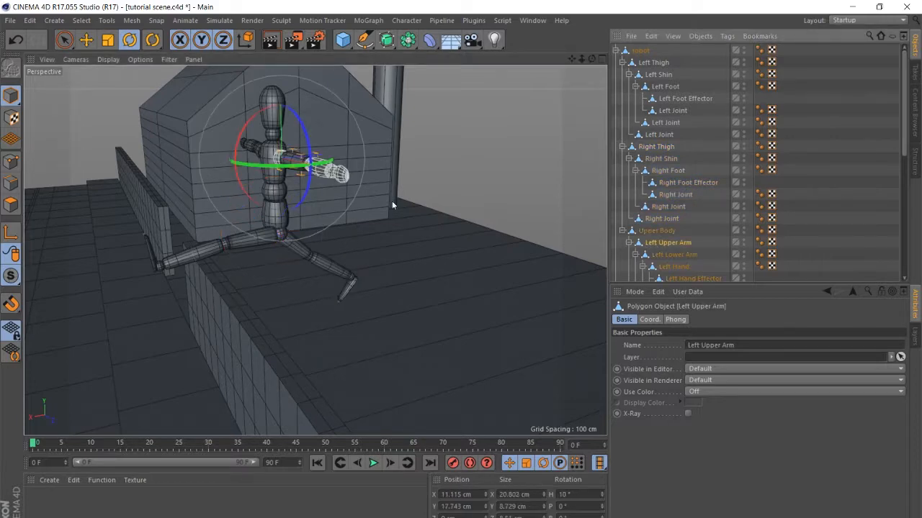
alt+drag(376, 263, 376, 263)
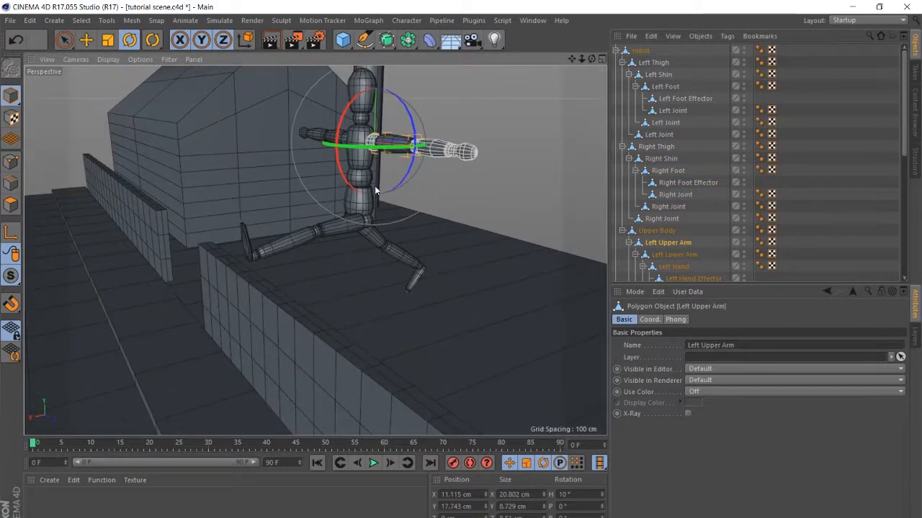
alt+drag(374, 190, 321, 257)
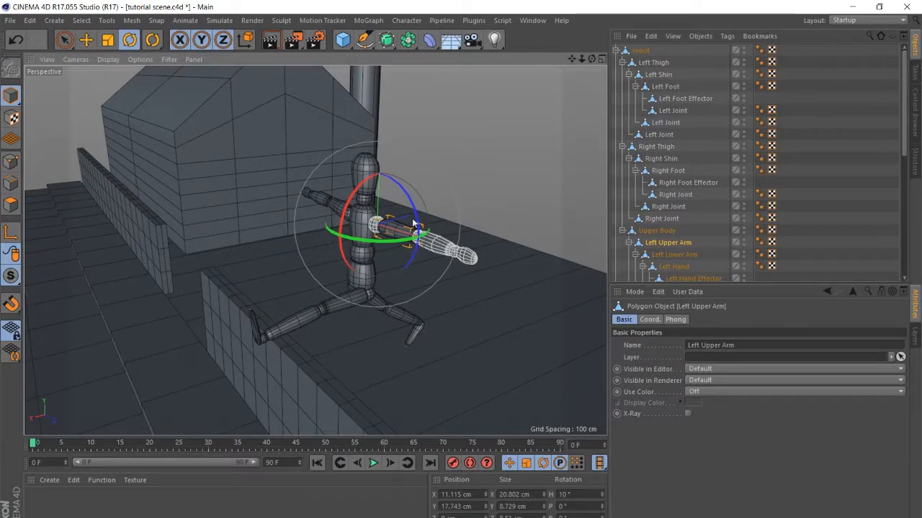
alt+drag(418, 309, 409, 340)
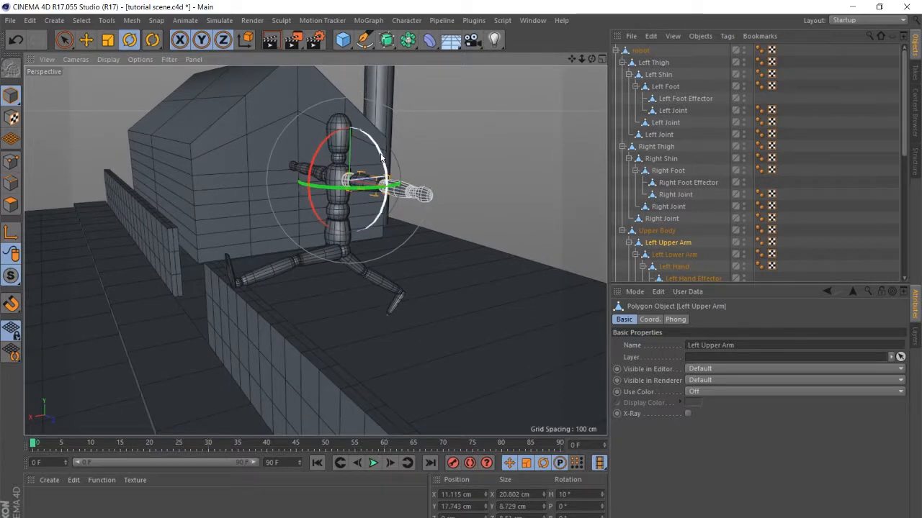
drag(382, 157, 376, 231)
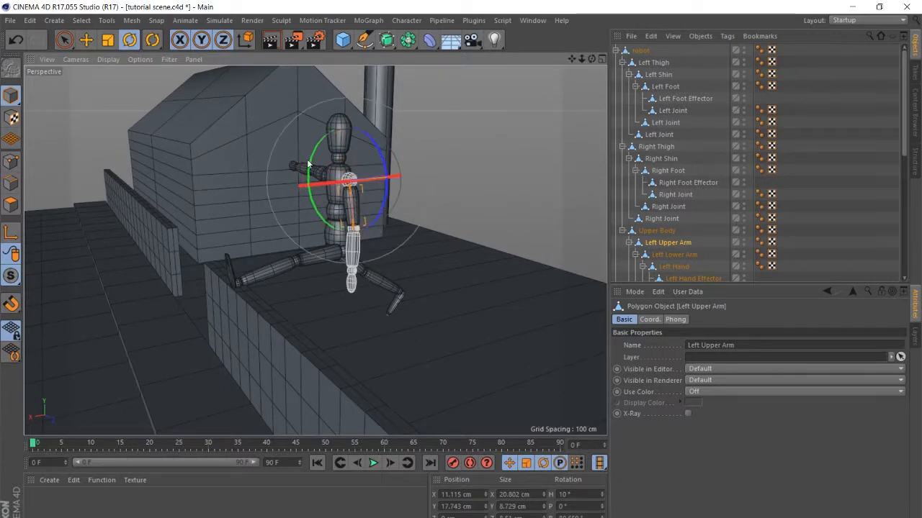
drag(308, 166, 408, 230)
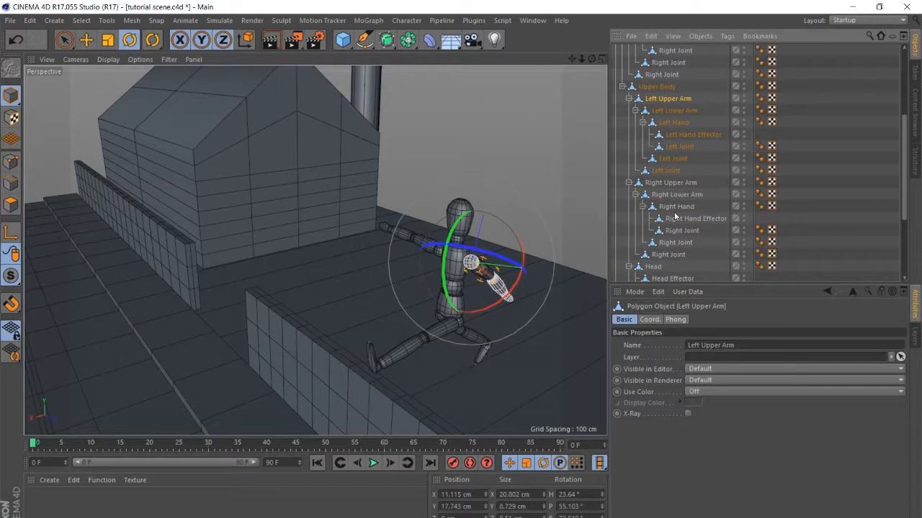
- Lower Right Upper Arm and swing it forward, to a heading of about 5° and a pitch of about -52°
click(664, 184)
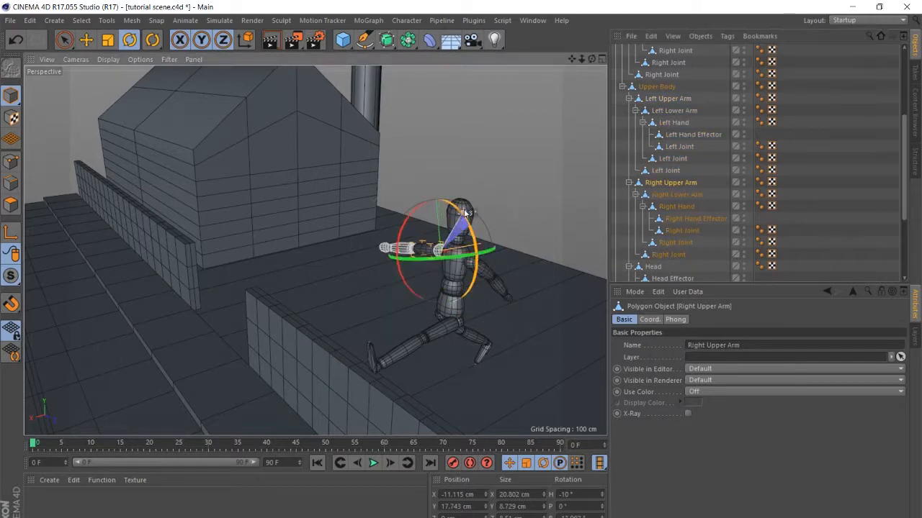
drag(479, 220, 469, 202)
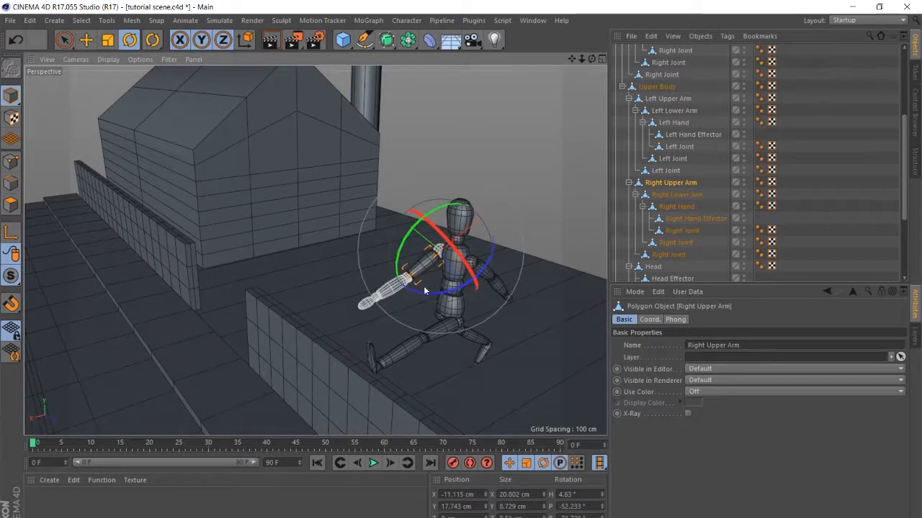
alt+drag(428, 287, 256, 229)
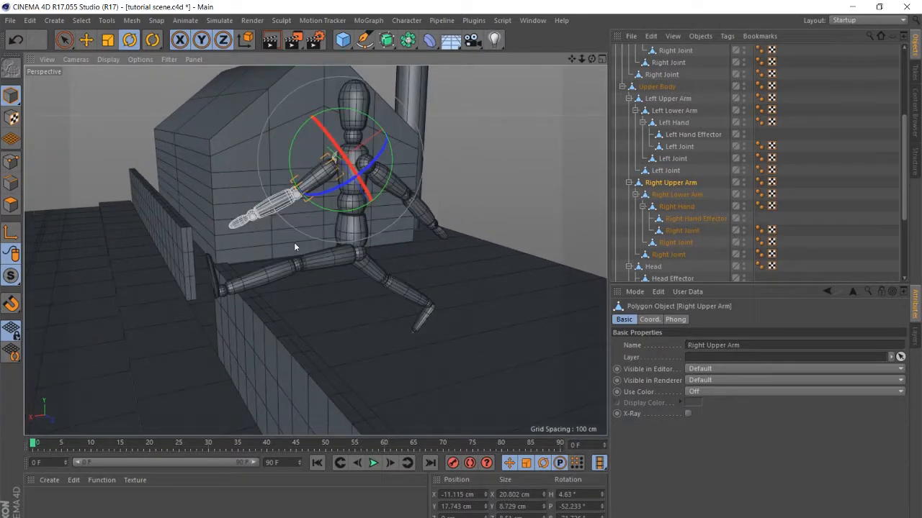
- Lean Upper Body, with its attached arms and head, backward to a pitch of about -29°
scroll(690, 138, up, 3)
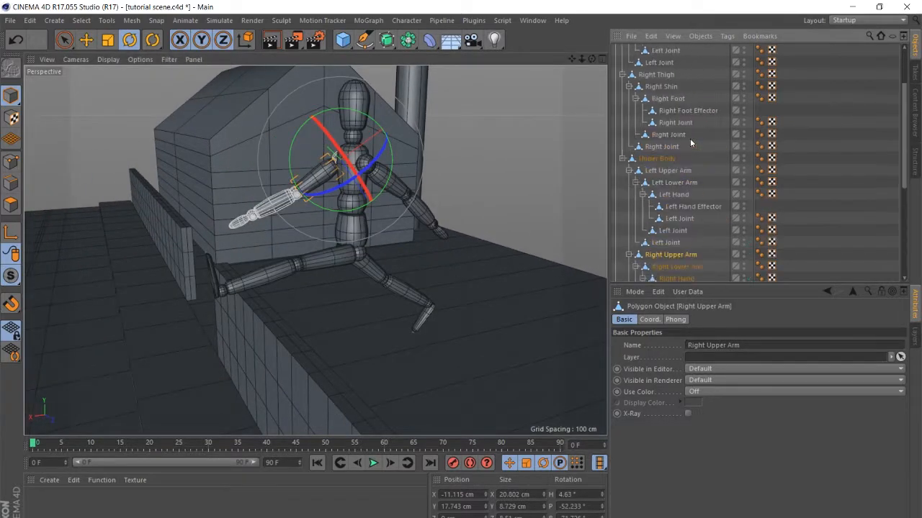
scroll(660, 109, up, 3)
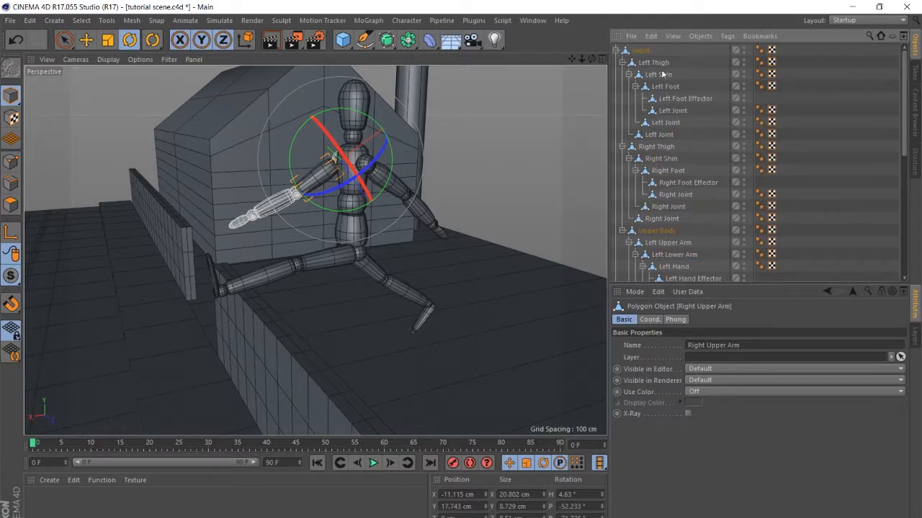
click(658, 134)
click(654, 148)
click(655, 160)
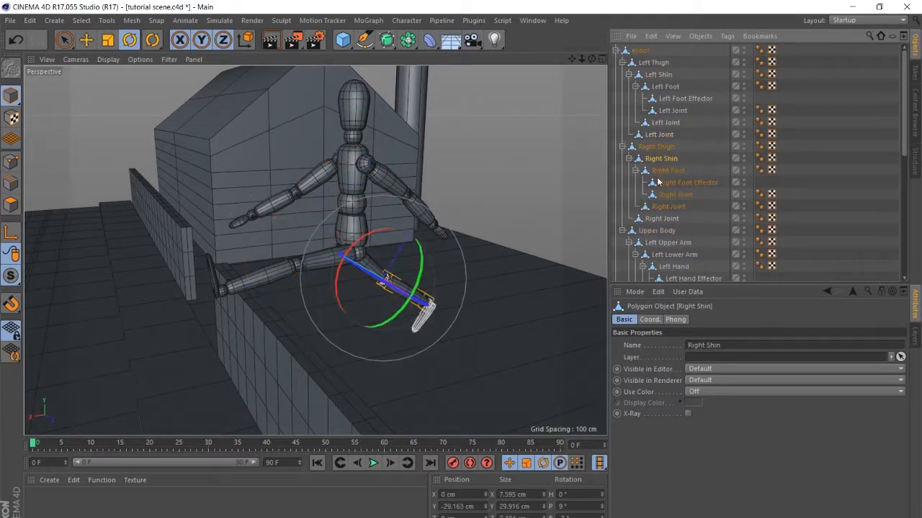
click(658, 228)
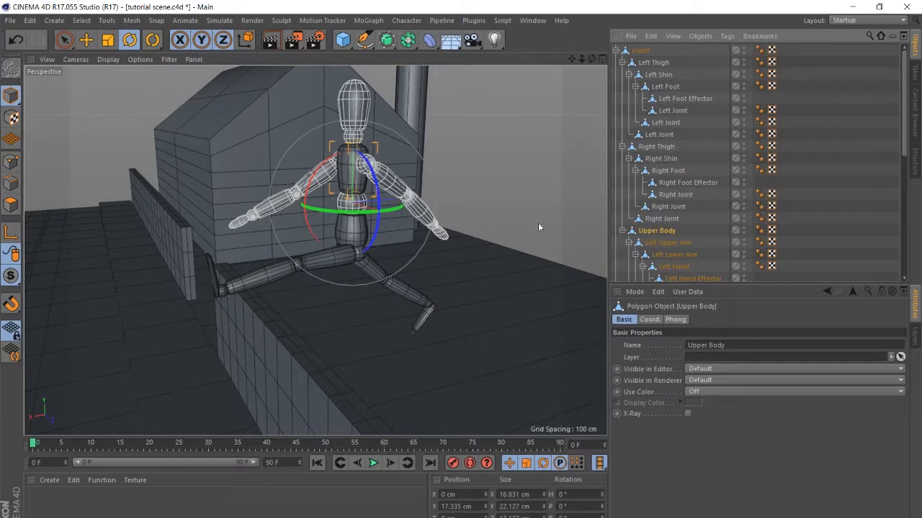
drag(317, 170, 345, 162)
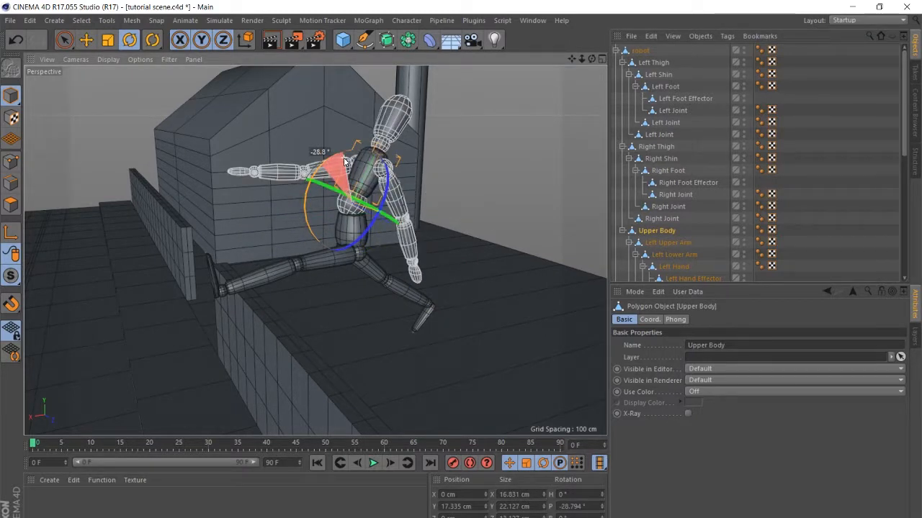
alt+drag(374, 245, 239, 249)
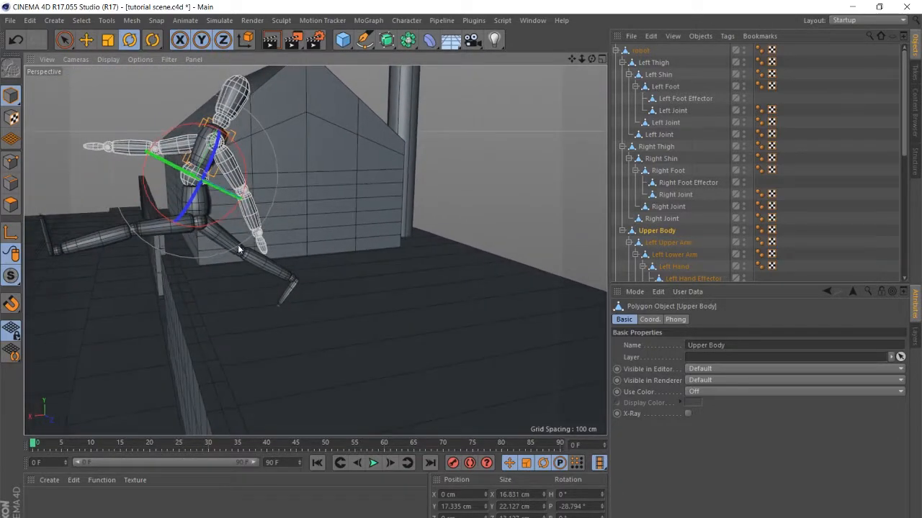
scroll(670, 211, down, 3)
click(665, 186)
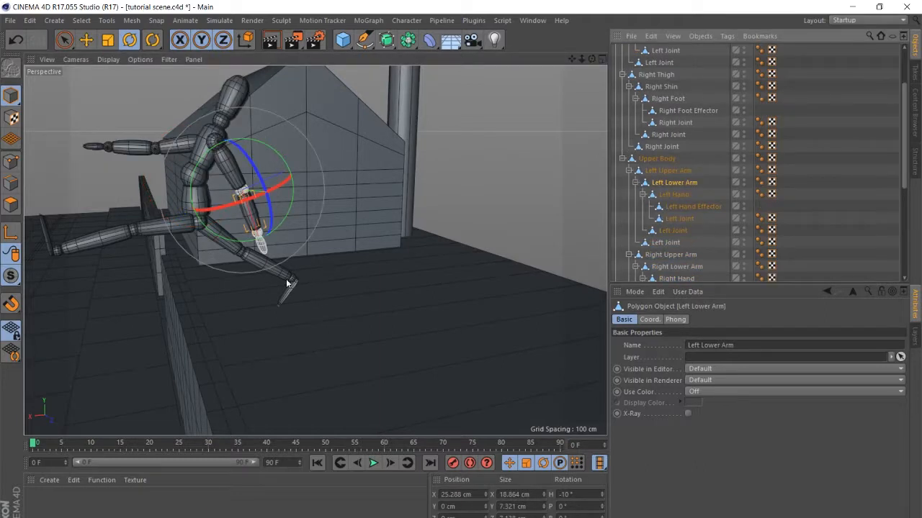
alt+drag(231, 246, 231, 245)
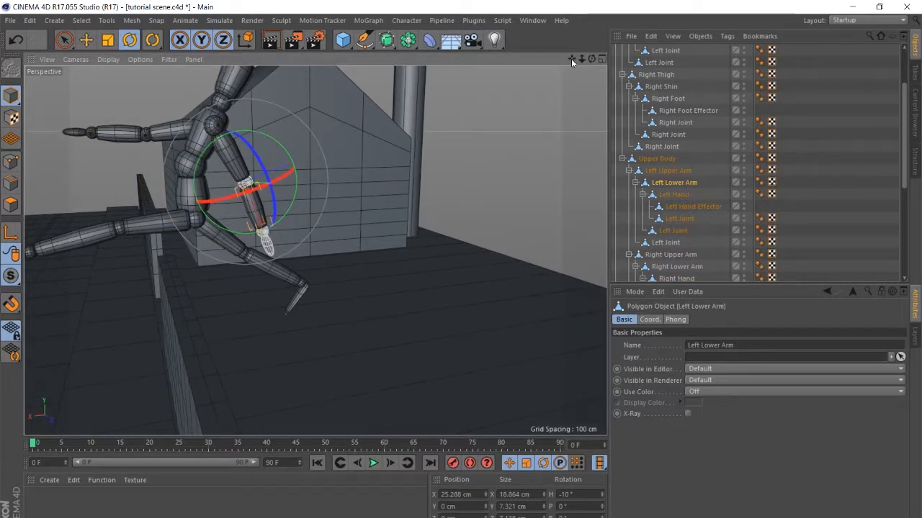
drag(572, 59, 597, 70)
alt+drag(317, 249, 346, 236)
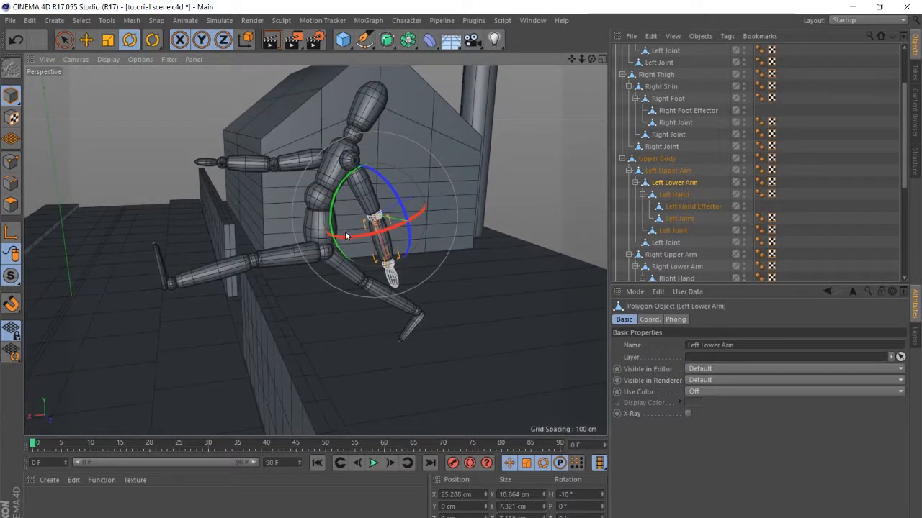
scroll(345, 236, down, 3)
scroll(360, 168, up, 8)
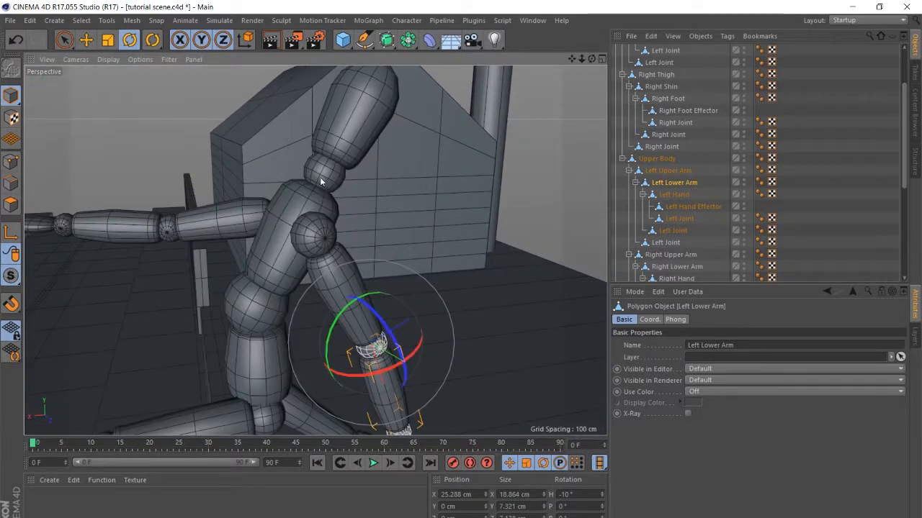
- Try rotating the robot's Neck on its own, and undo the rotation
click(322, 182)
scroll(385, 197, down, 8)
scroll(677, 144, up, 3)
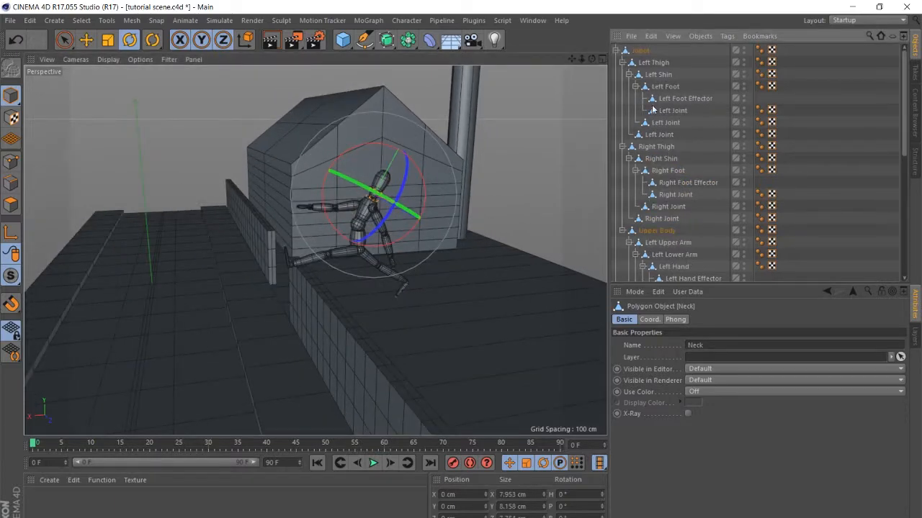
scroll(437, 176, up, 2)
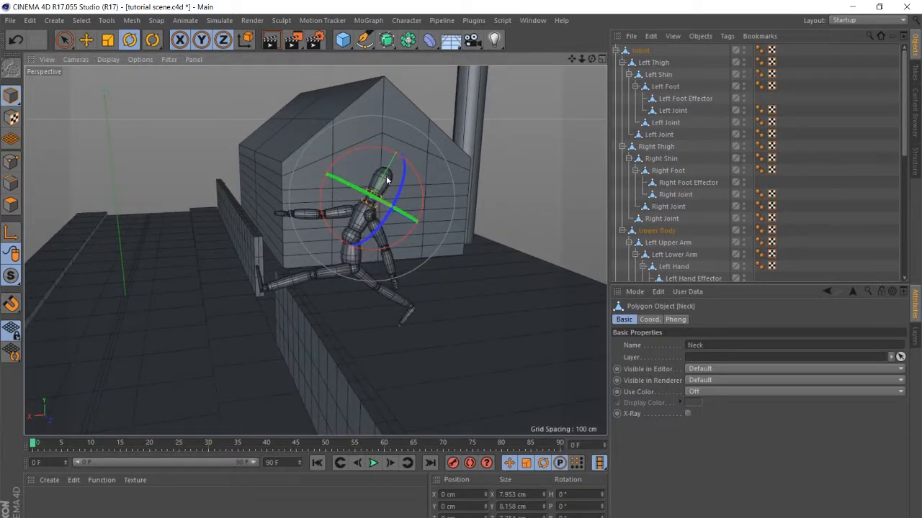
scroll(333, 245, up, 5)
mouse_move(333, 245)
alt+mouse_down()
mouse_move(376, 219)
mouse_move(360, 214)
mouse_move(354, 228)
mouse_move(395, 257)
mouse_move(437, 262)
mouse_move(340, 246)
alt+mouse_up()
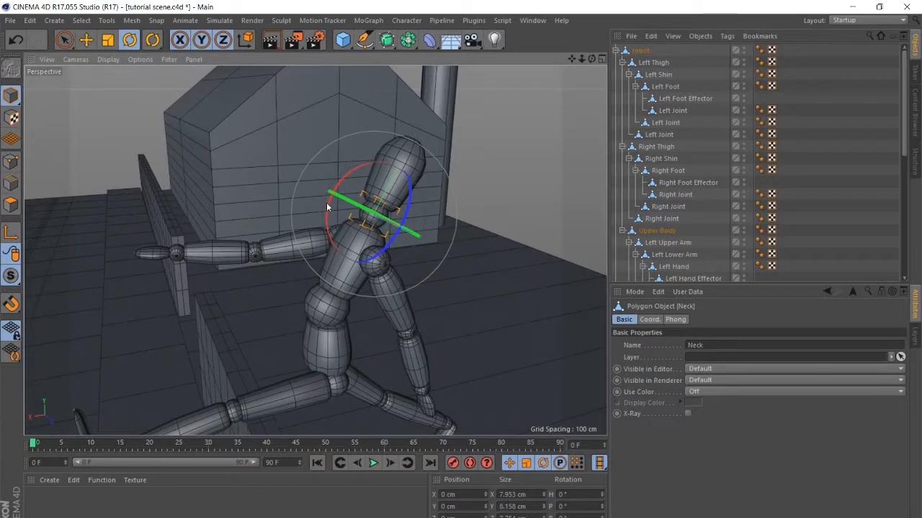
drag(329, 211, 330, 221)
key(ctrl+z)
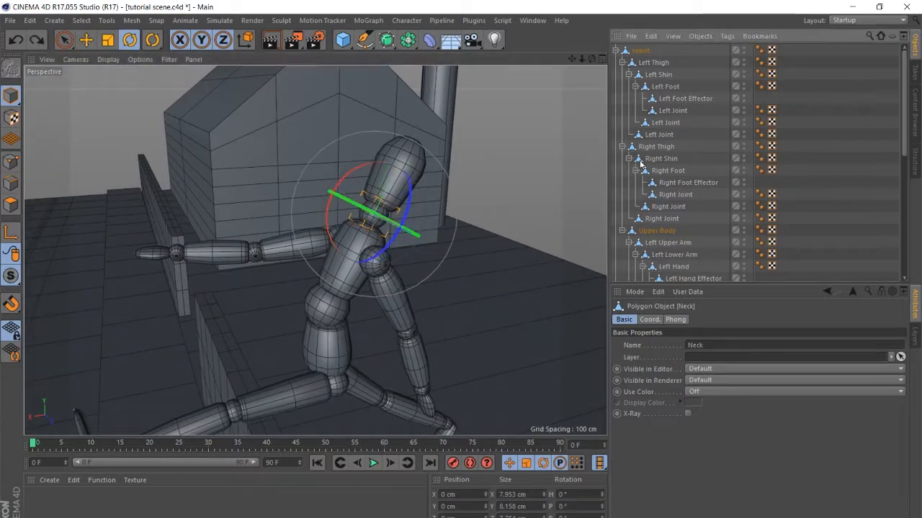
- Straighten Head with its attached neck to a heading of 0° and a pitch of about 24°
click(663, 101)
click(656, 134)
click(658, 159)
click(666, 232)
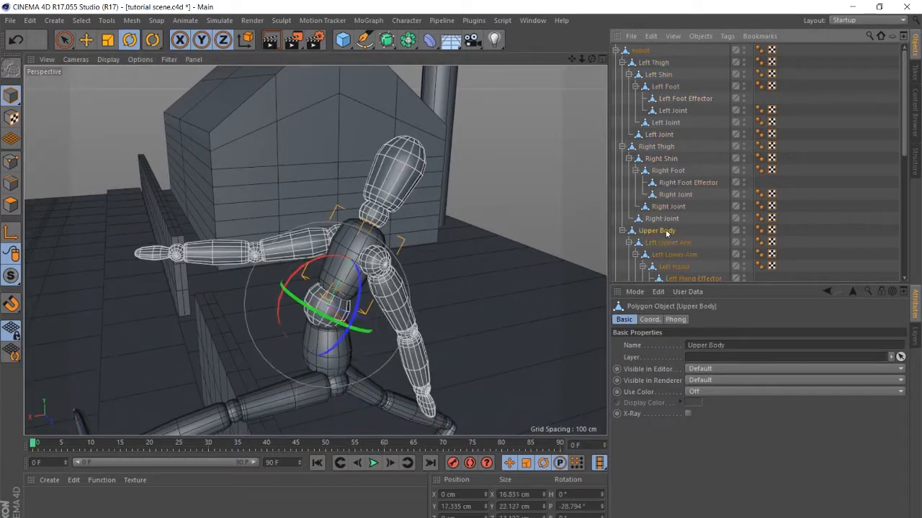
scroll(668, 231, down, 5)
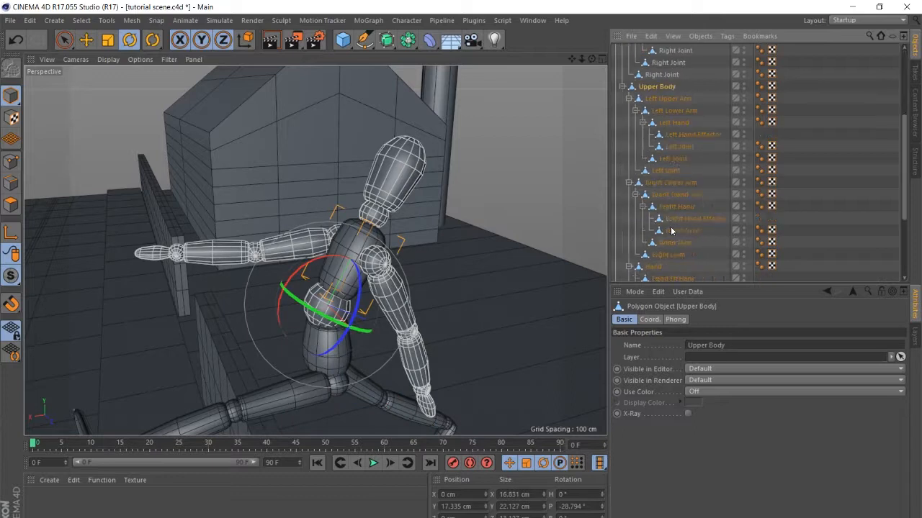
click(652, 269)
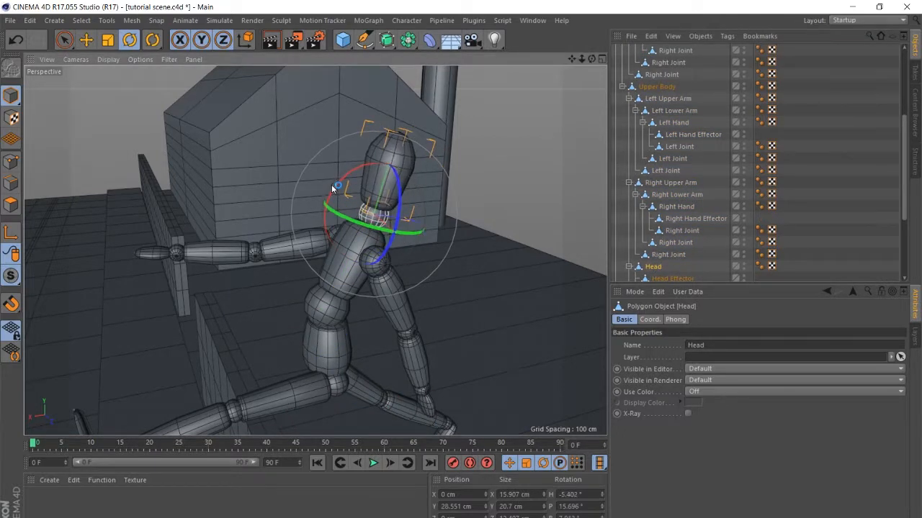
drag(333, 189, 315, 182)
alt+drag(298, 239, 320, 324)
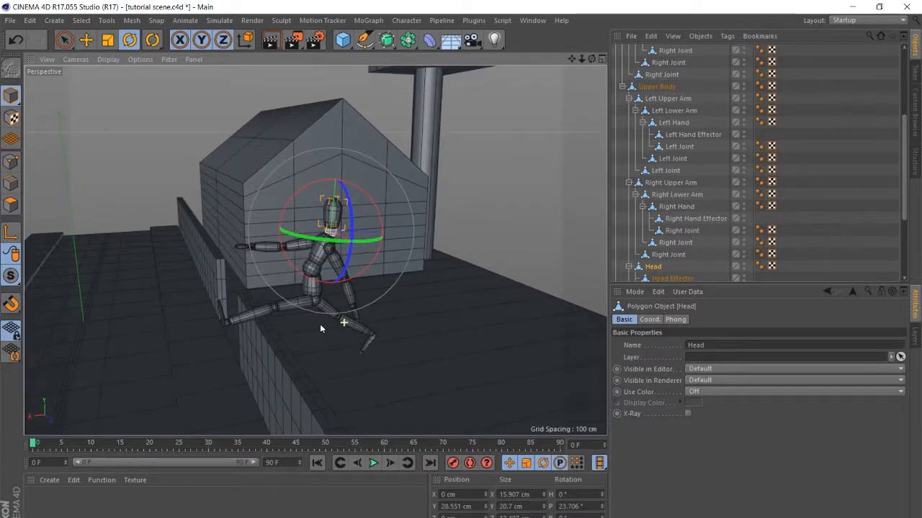
- Swing Left Upper Arm further back, to a heading of about 83° and a pitch of about 80°
scroll(701, 122, up, 4)
click(666, 244)
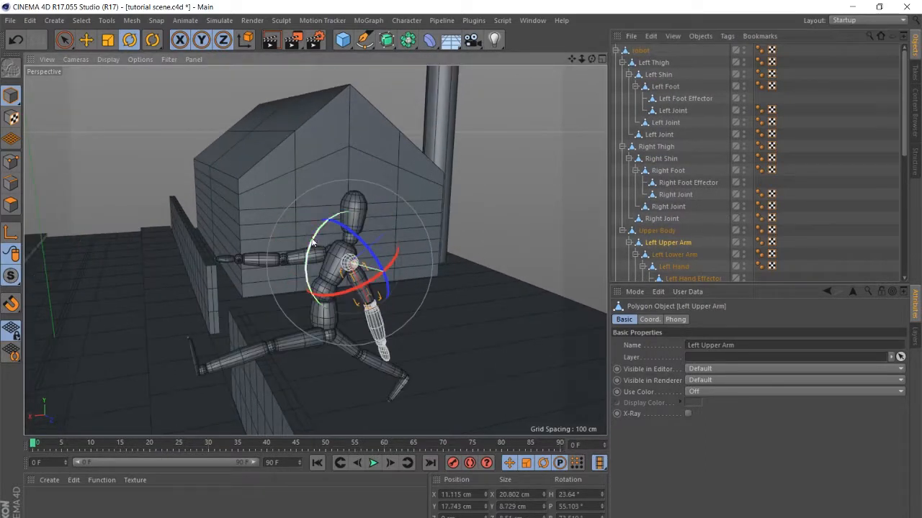
drag(317, 243, 300, 311)
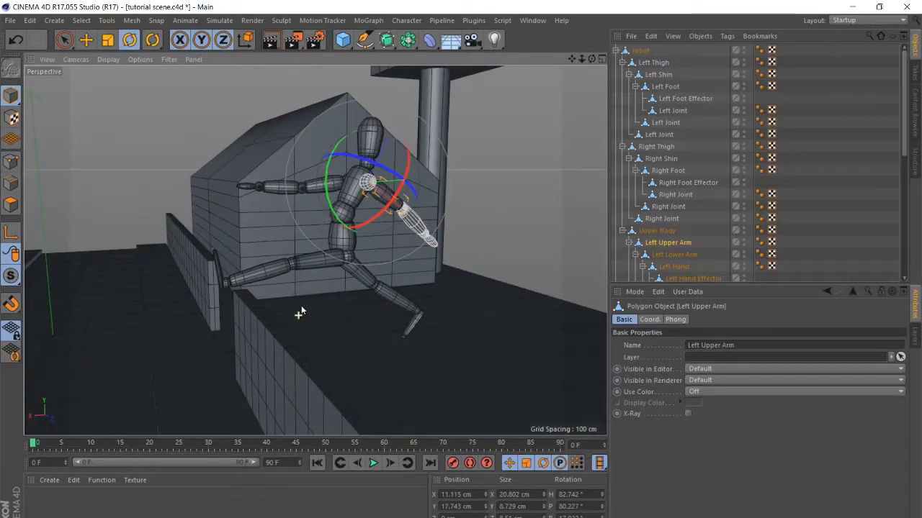
- Rotate Right Foot so that it stretches out behind the trailing leg, at a pitch of about 61°
click(677, 183)
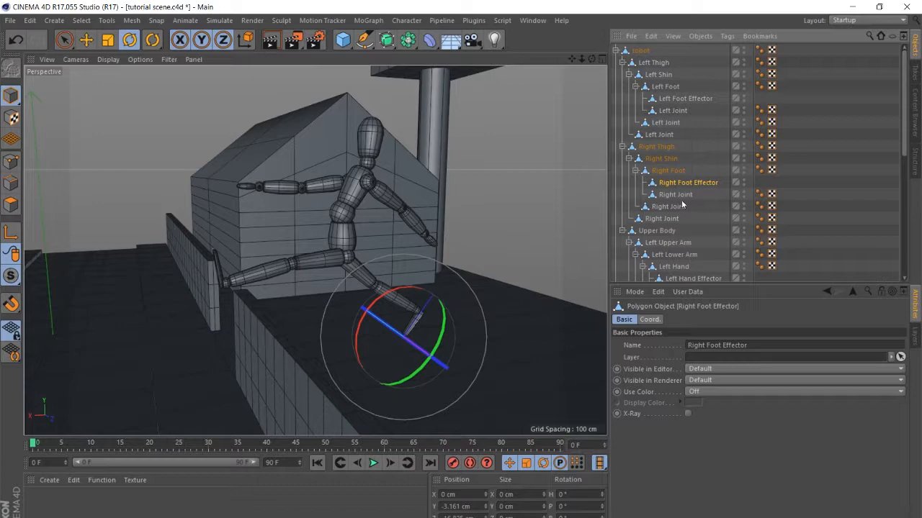
click(668, 172)
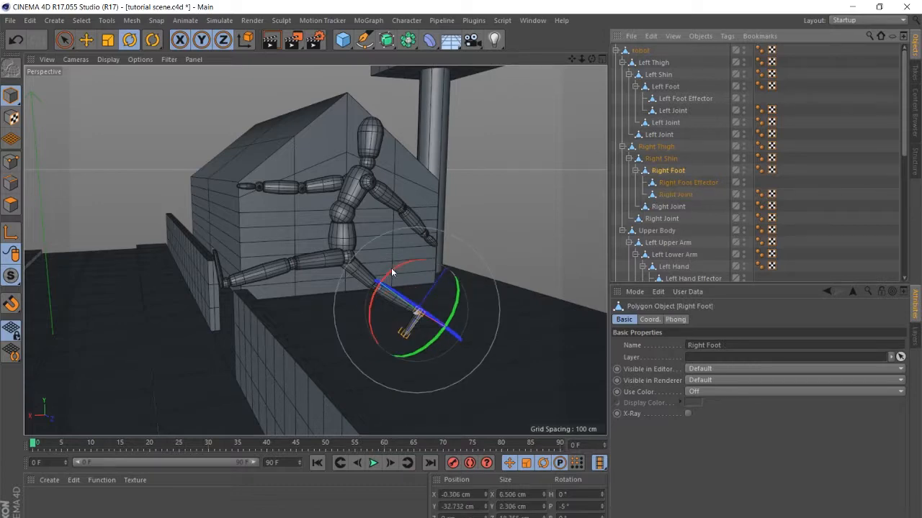
drag(391, 270, 385, 283)
key(ctrl+z)
alt+drag(364, 324, 383, 351)
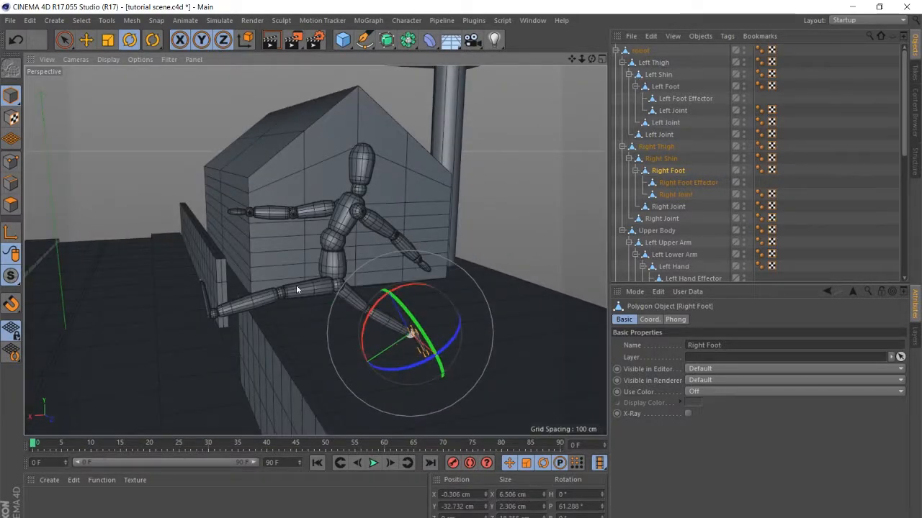
- Bend the leading leg at the knee by rotating Left Shin to a heading of about -2.5° and a pitch of about 45°
click(674, 110)
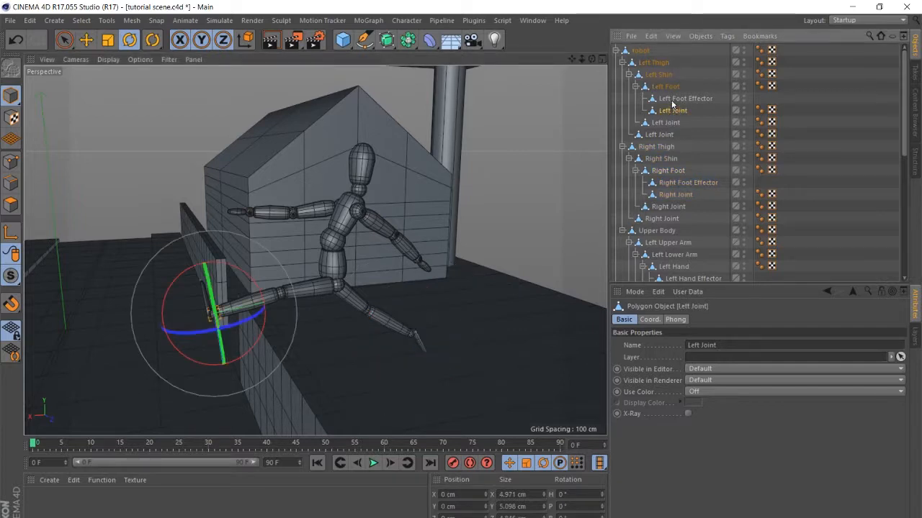
click(658, 75)
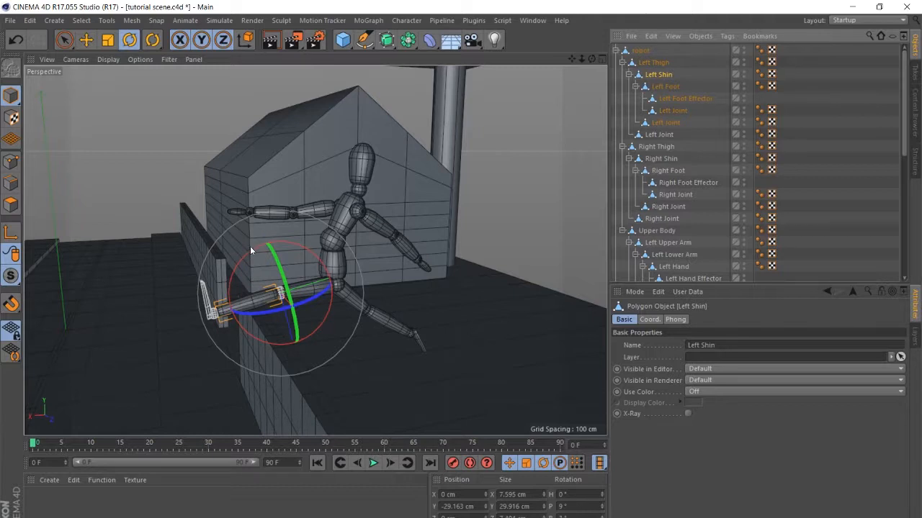
drag(250, 246, 233, 292)
key(ctrl+z)
mouse_move(346, 295)
alt+mouse_down()
mouse_move(344, 316)
mouse_move(353, 304)
alt+mouse_up()
alt+right_drag(353, 305, 345, 300)
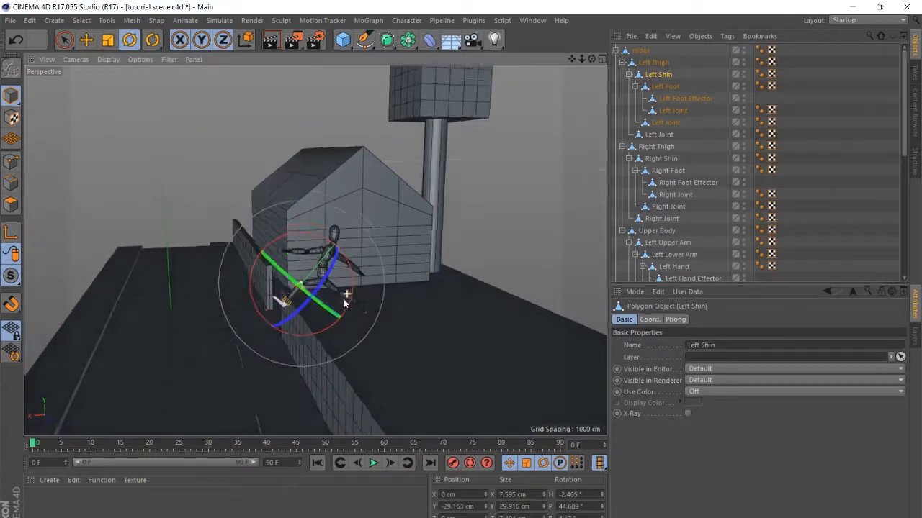
- Lean the robot's Upper Body forward over the leading leg by rotating it to a pitch of about 20°
alt+drag(344, 300, 325, 327)
scroll(306, 242, up, 3)
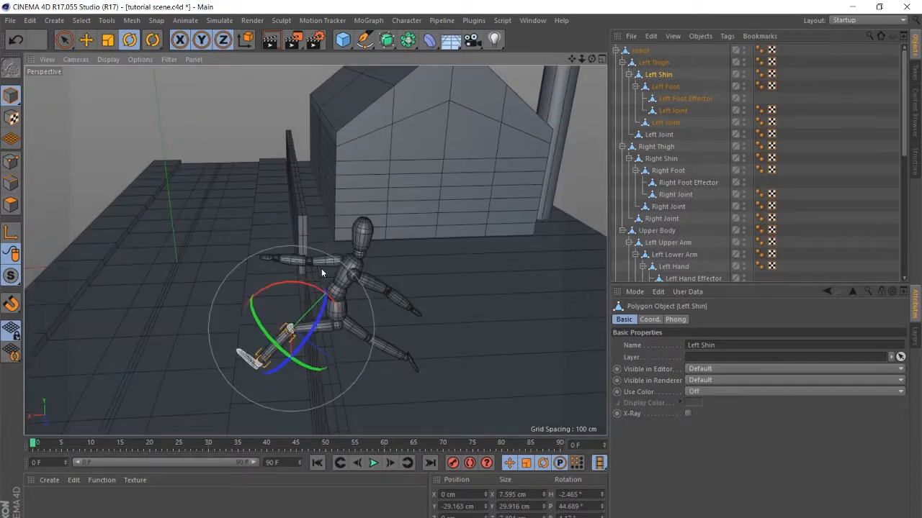
scroll(399, 278, up, 2)
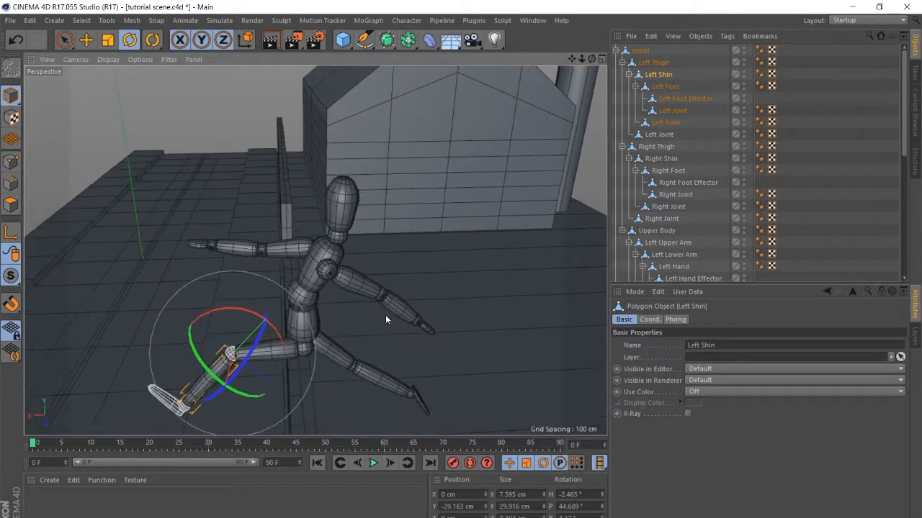
alt+drag(360, 333, 357, 220)
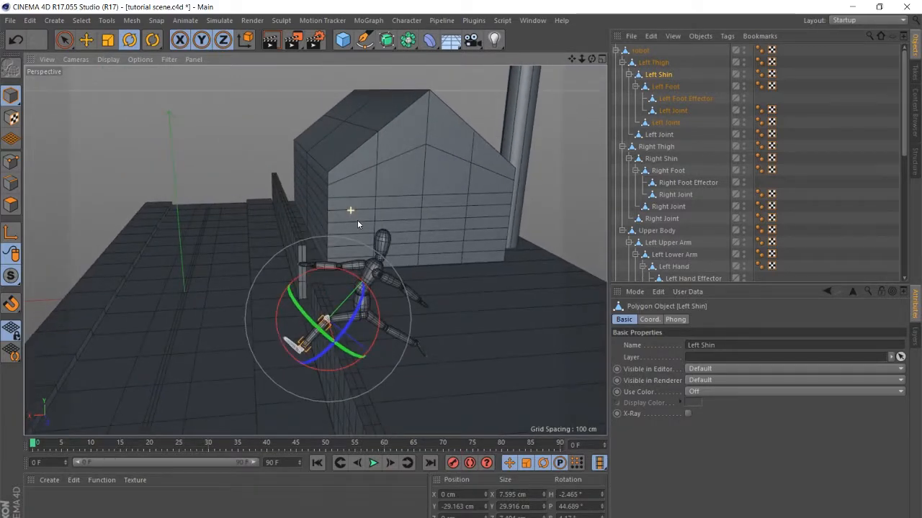
scroll(360, 298, up, 3)
mouse_move(359, 300)
alt+mouse_down()
mouse_move(454, 283)
mouse_move(362, 303)
mouse_move(371, 301)
alt+mouse_up()
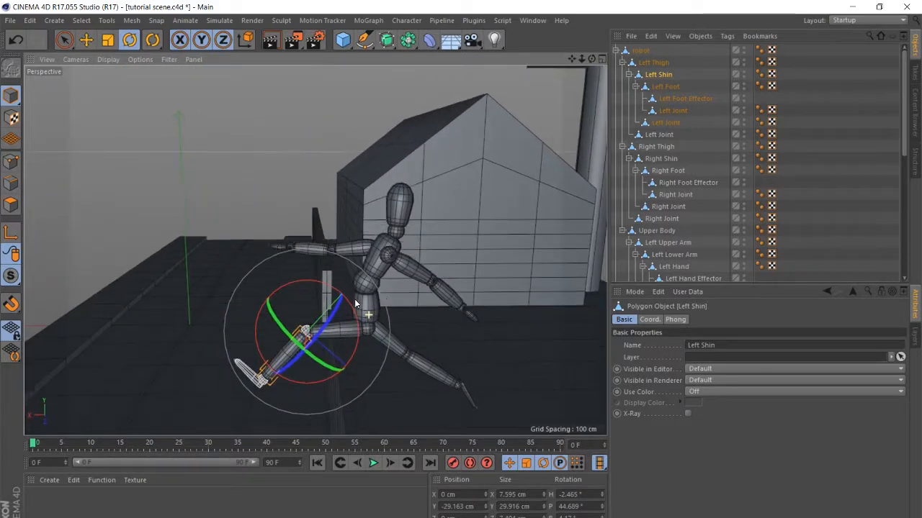
click(675, 87)
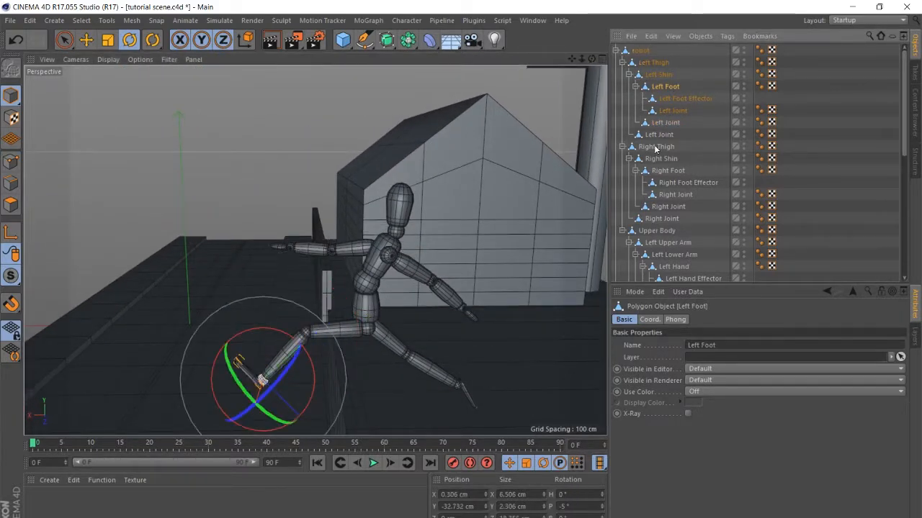
click(655, 147)
click(665, 123)
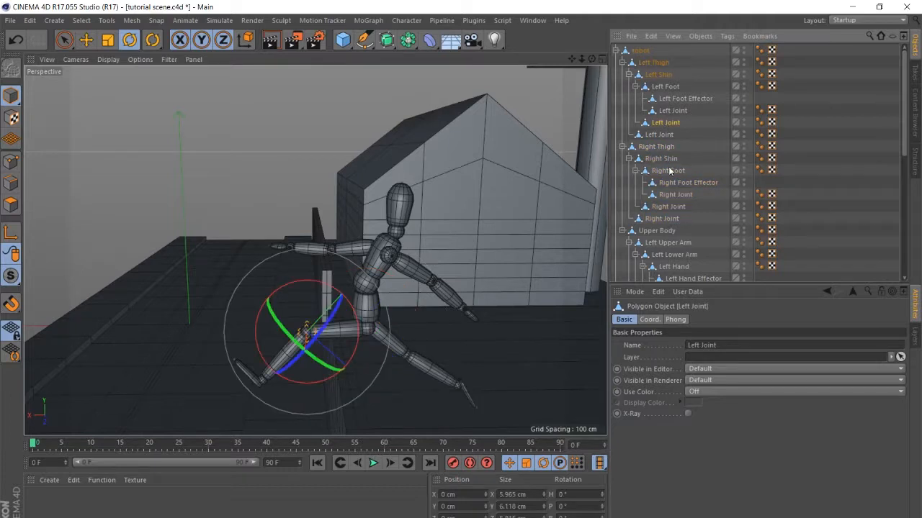
click(666, 159)
click(667, 183)
click(663, 218)
click(652, 231)
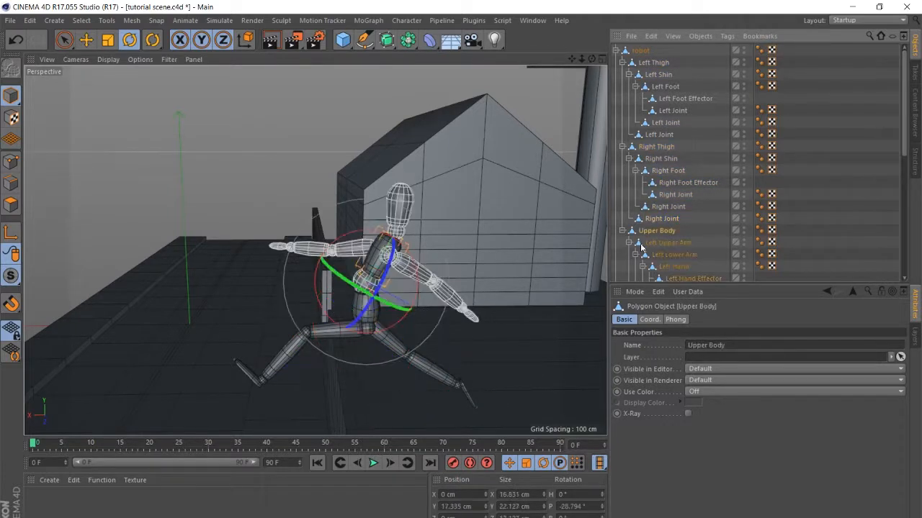
drag(340, 235, 428, 267)
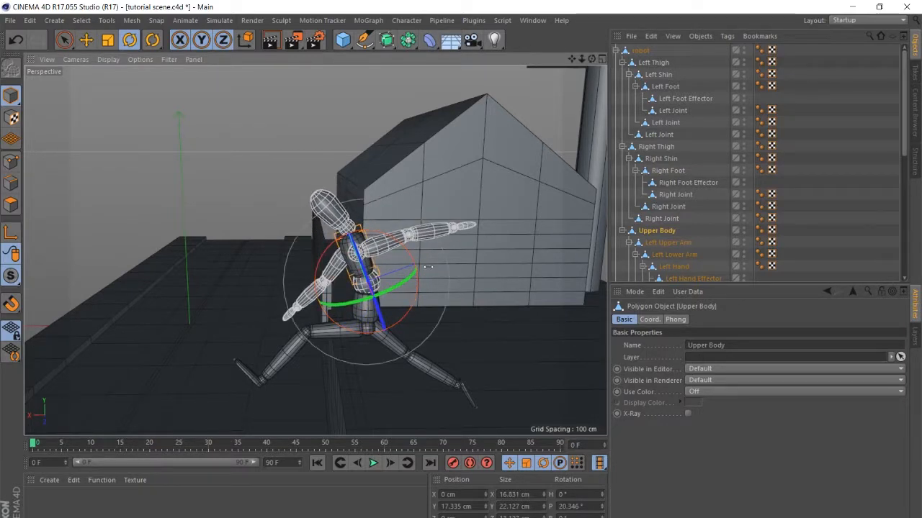
- Rotate Head upright to face forward over the leaning torso, at a pitch of about -34°
scroll(662, 144, down, 6)
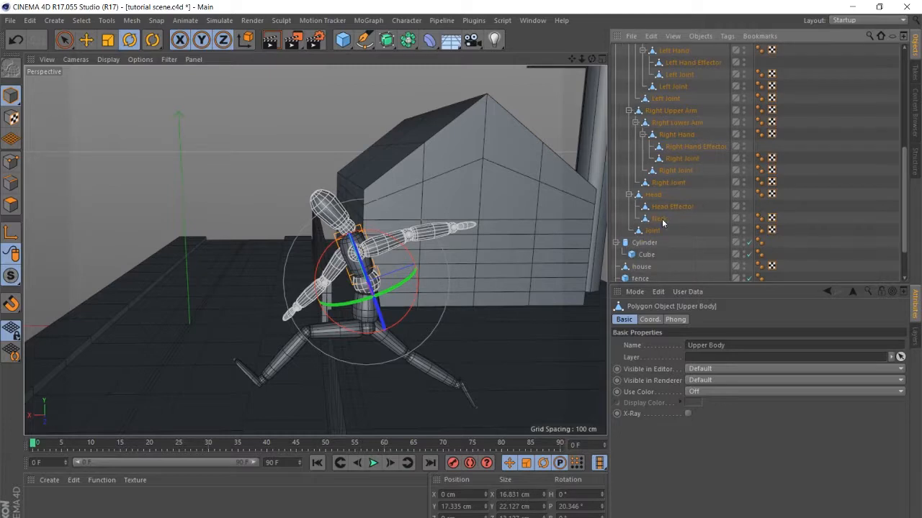
click(655, 193)
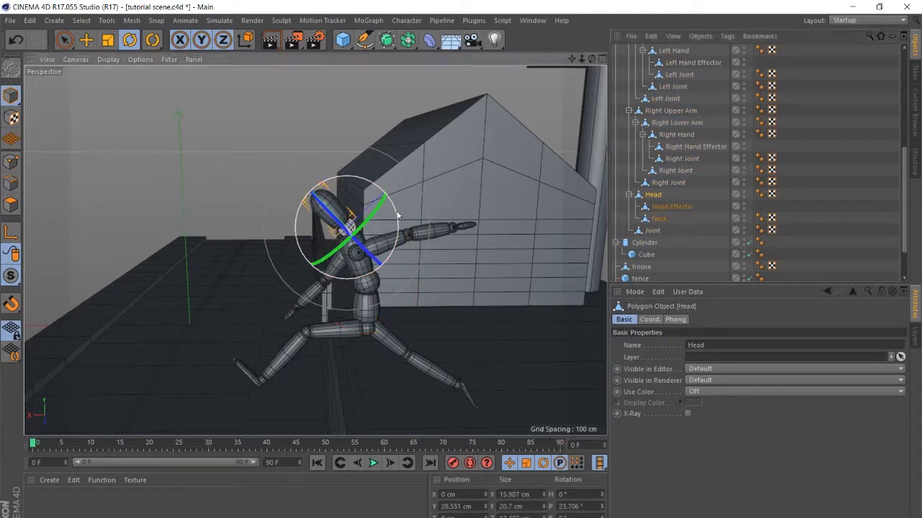
drag(391, 210, 481, 265)
- Swing Left Upper Arm down behind the torso, to a heading of about 23° and a pitch of about 54°, and clear the selection
scroll(691, 81, up, 3)
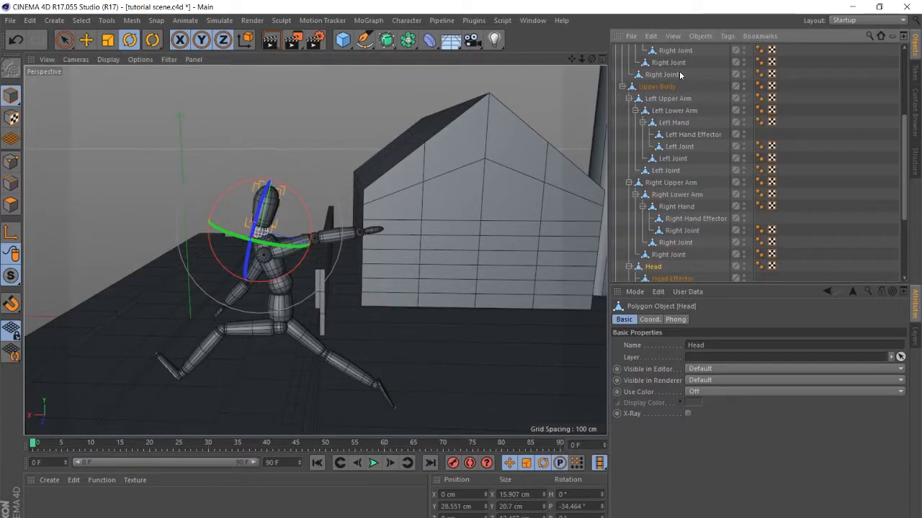
click(662, 99)
drag(298, 217, 306, 276)
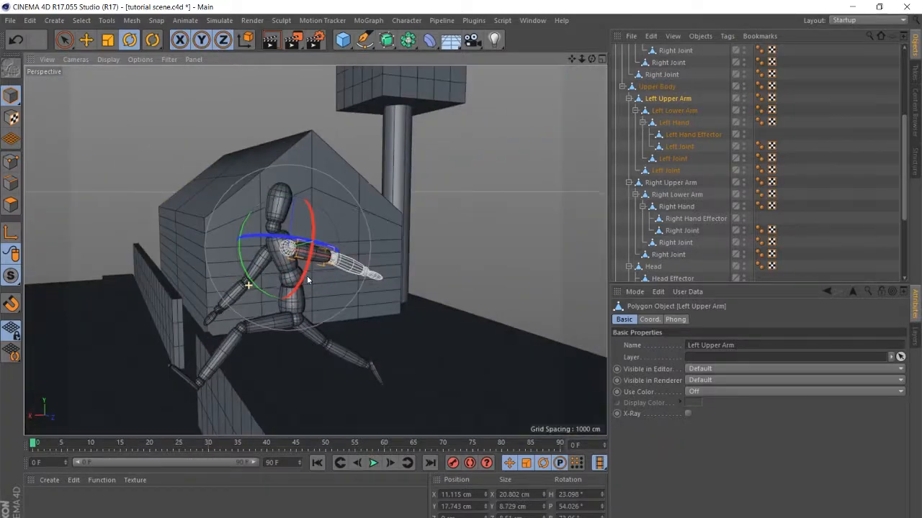
scroll(308, 278, down, 3)
key(ctrl+shift+z)
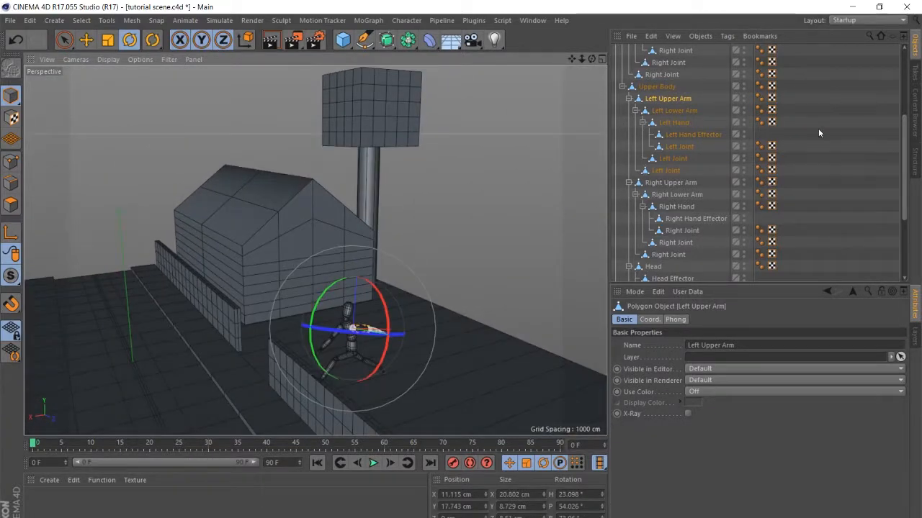
click(795, 139)
- Select the robot with all its children, fold the whole object hierarchy and deselect everything
scroll(791, 140, up, 4)
right_click(640, 51)
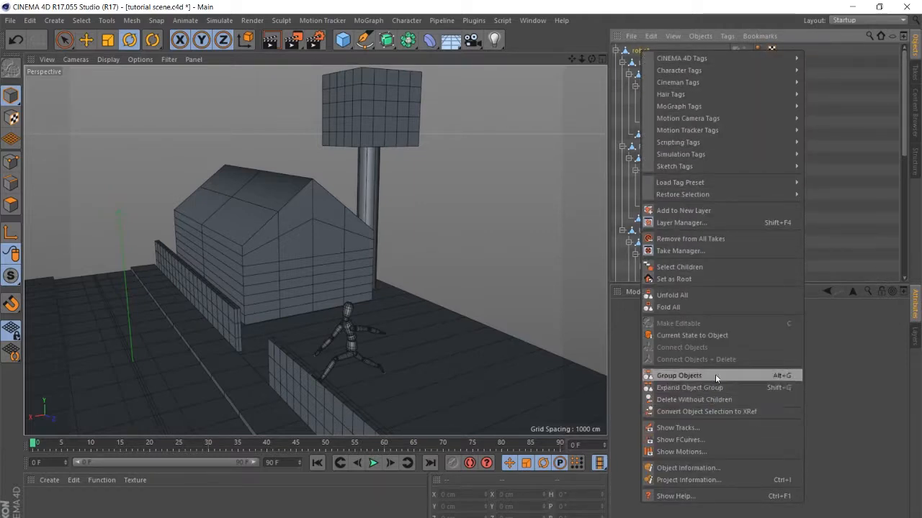
click(712, 267)
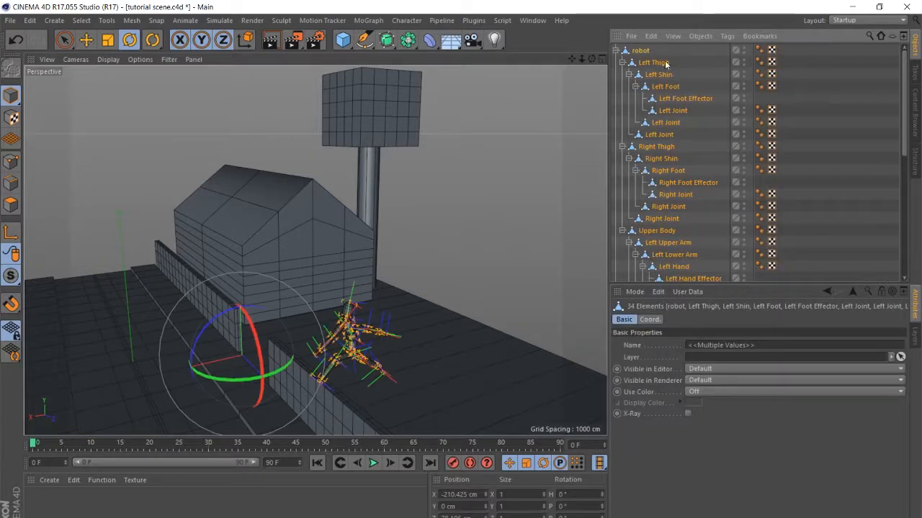
right_click(640, 52)
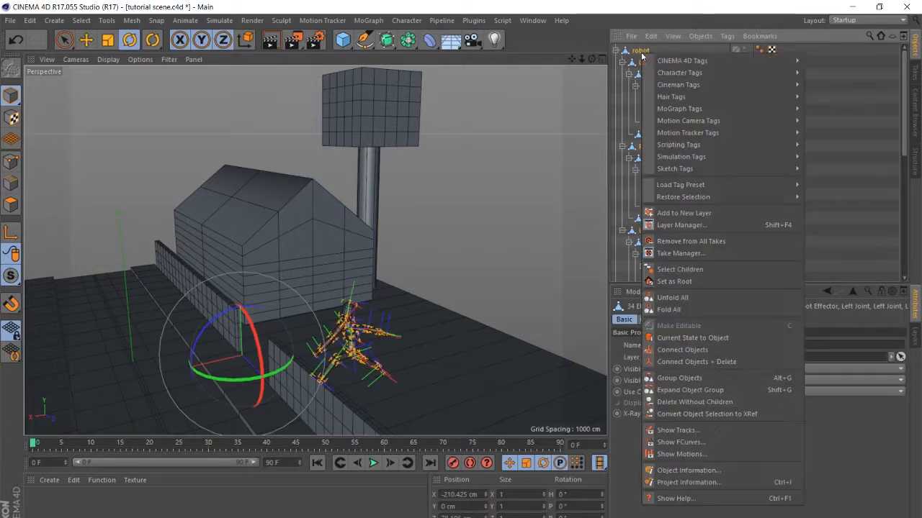
click(677, 309)
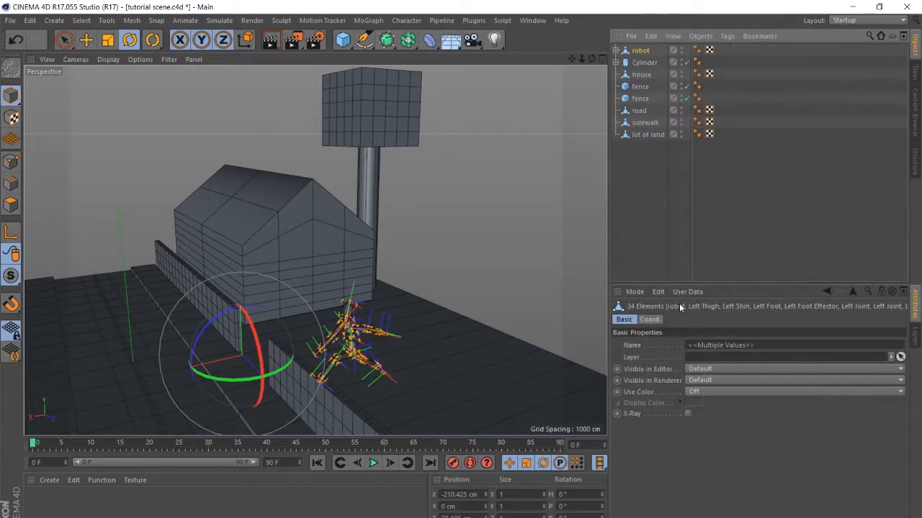
click(785, 148)
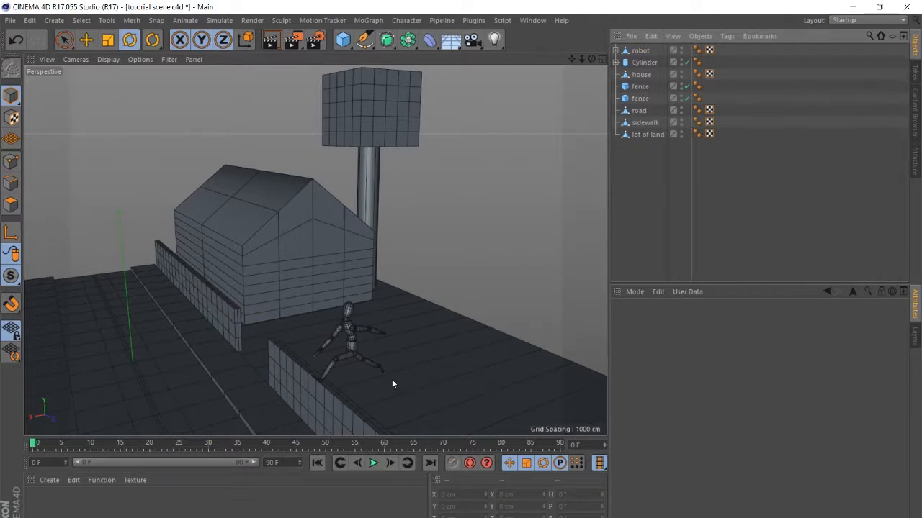
- Lower the whole robot to a Y position of about 143 cm so that it leaps just over the fence
scroll(392, 382, up, 3)
click(640, 50)
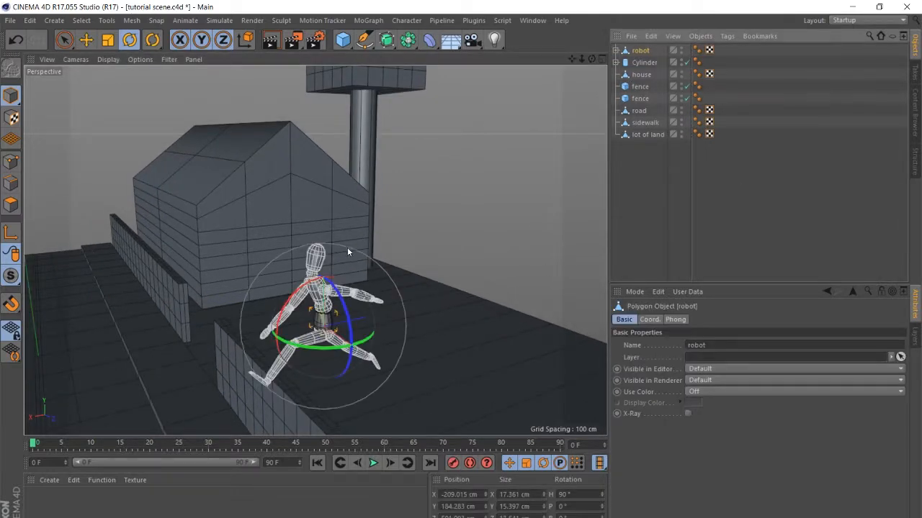
alt+drag(347, 247, 233, 226)
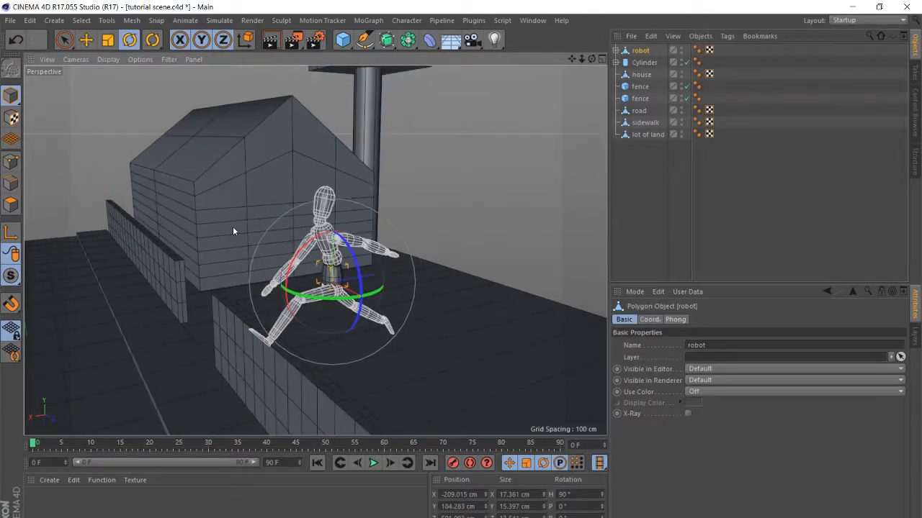
click(86, 40)
alt+drag(251, 216, 249, 321)
drag(295, 188, 515, 178)
scroll(226, 361, up, 3)
drag(572, 59, 546, 26)
alt+drag(461, 170, 462, 167)
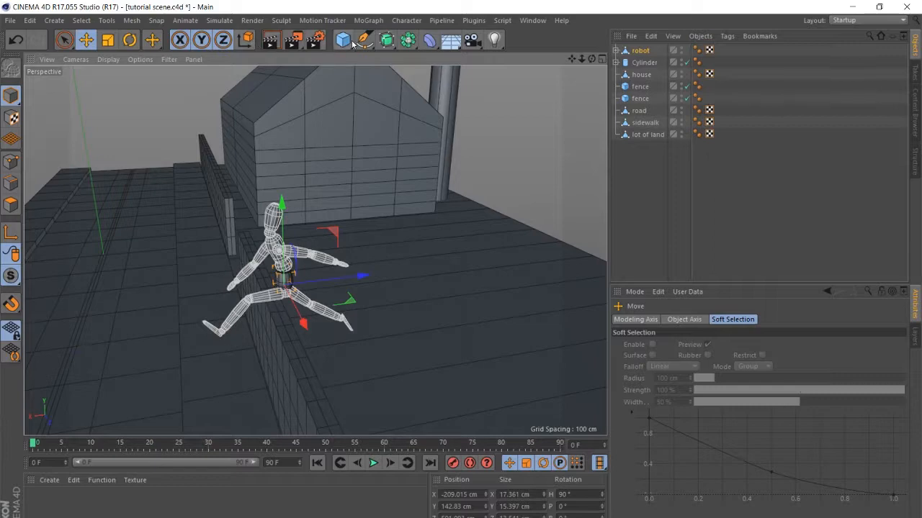
- Scale the robot up uniformly and slightly, to an X size of about 18.2 cm, and deselect it
click(107, 40)
drag(226, 268, 271, 269)
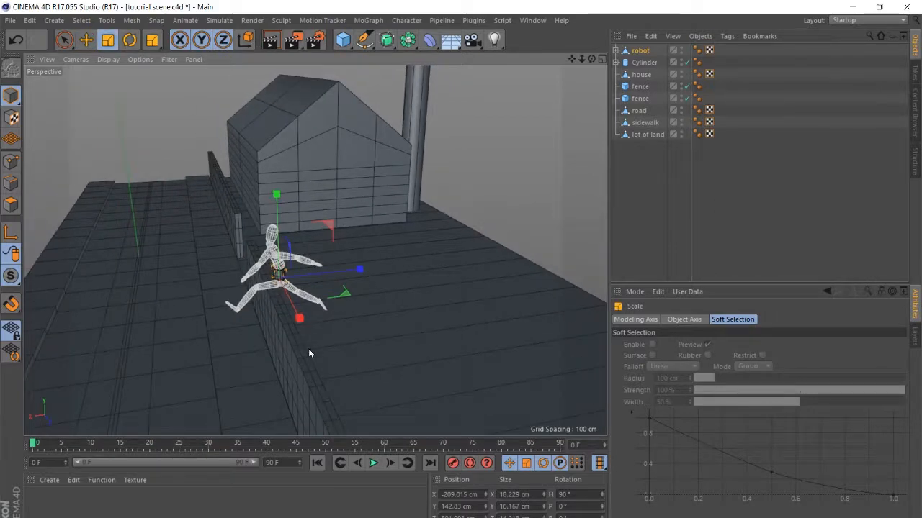
alt+drag(308, 348, 377, 318)
click(502, 221)
- Examine the composition of the house, fences, road, tree and leaping robot from several angles
alt+drag(503, 220, 583, 109)
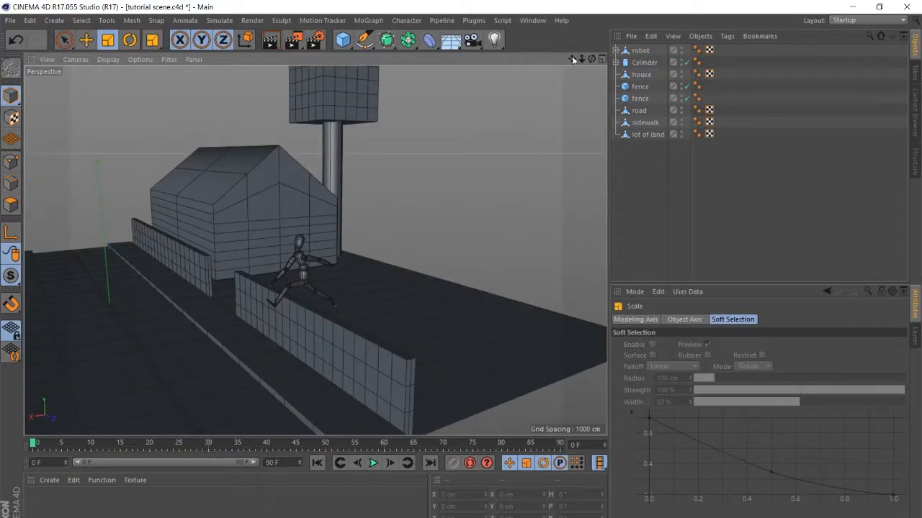
drag(573, 60, 633, 39)
alt+drag(409, 183, 428, 188)
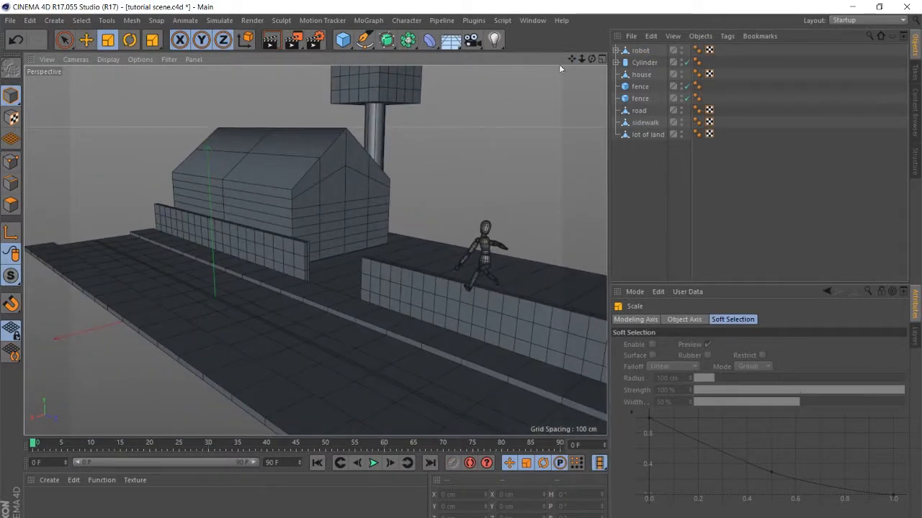
drag(574, 60, 508, 75)
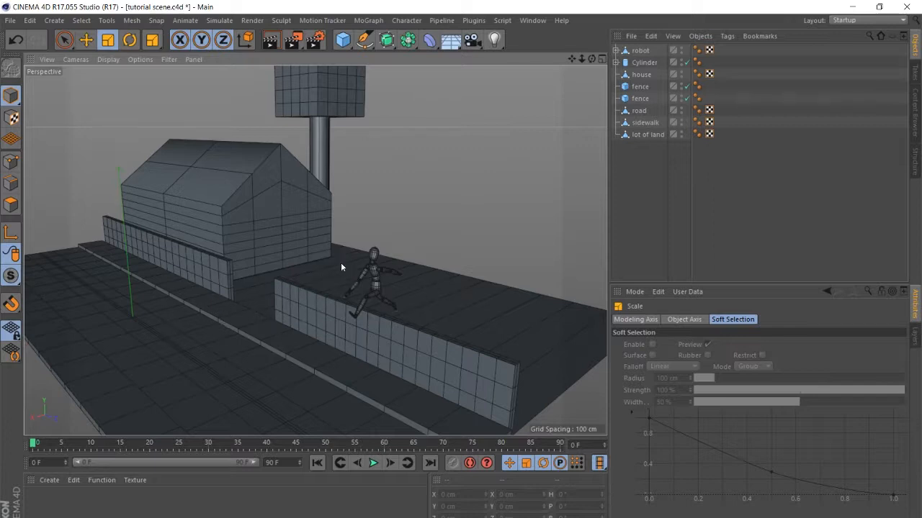
scroll(268, 182, down, 2)
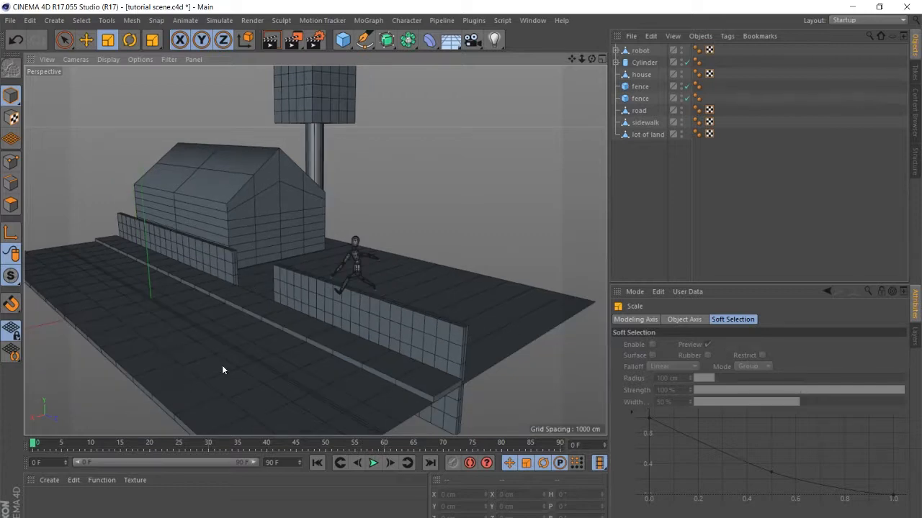
scroll(255, 332, up, 1)
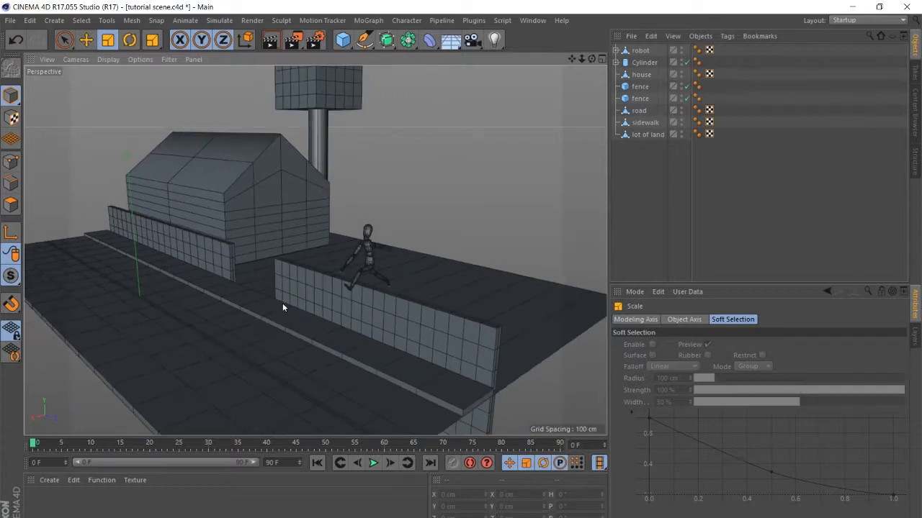